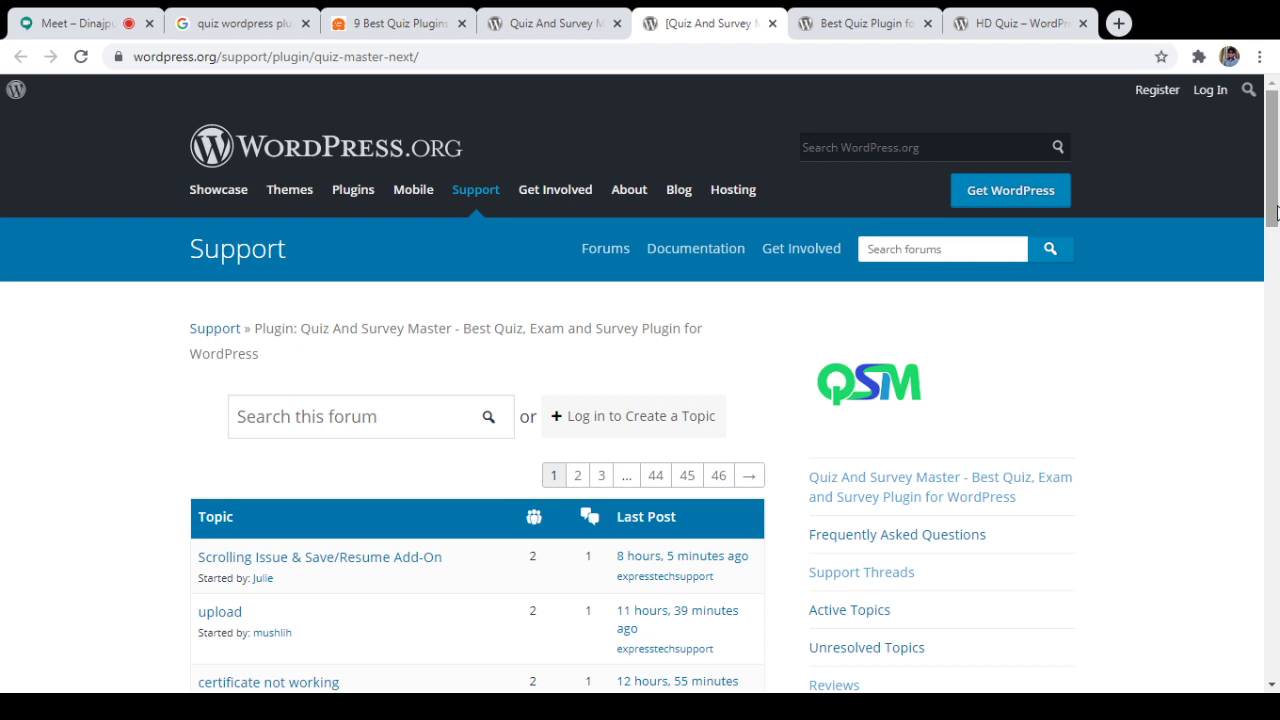
Step: Switch to the Google Meet class call, look through its participant list and mute the own microphone
left_click(110, 20)
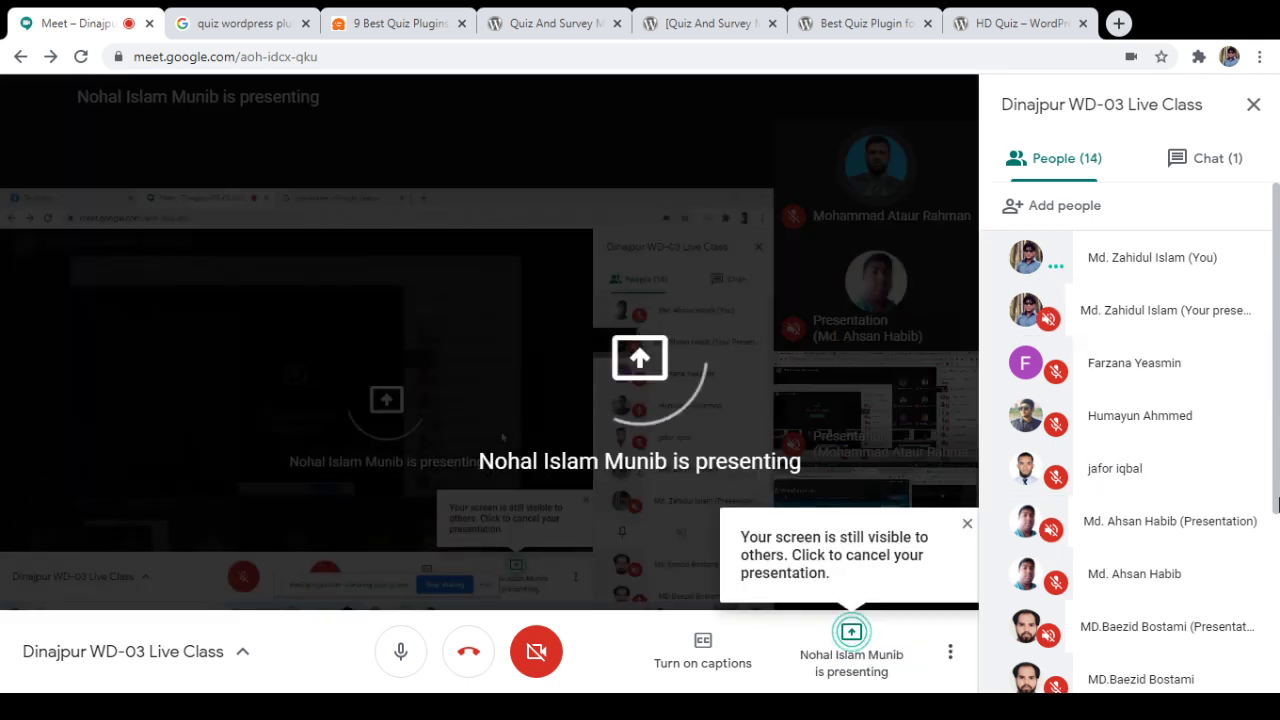
scroll(1277, 520, "down", 3)
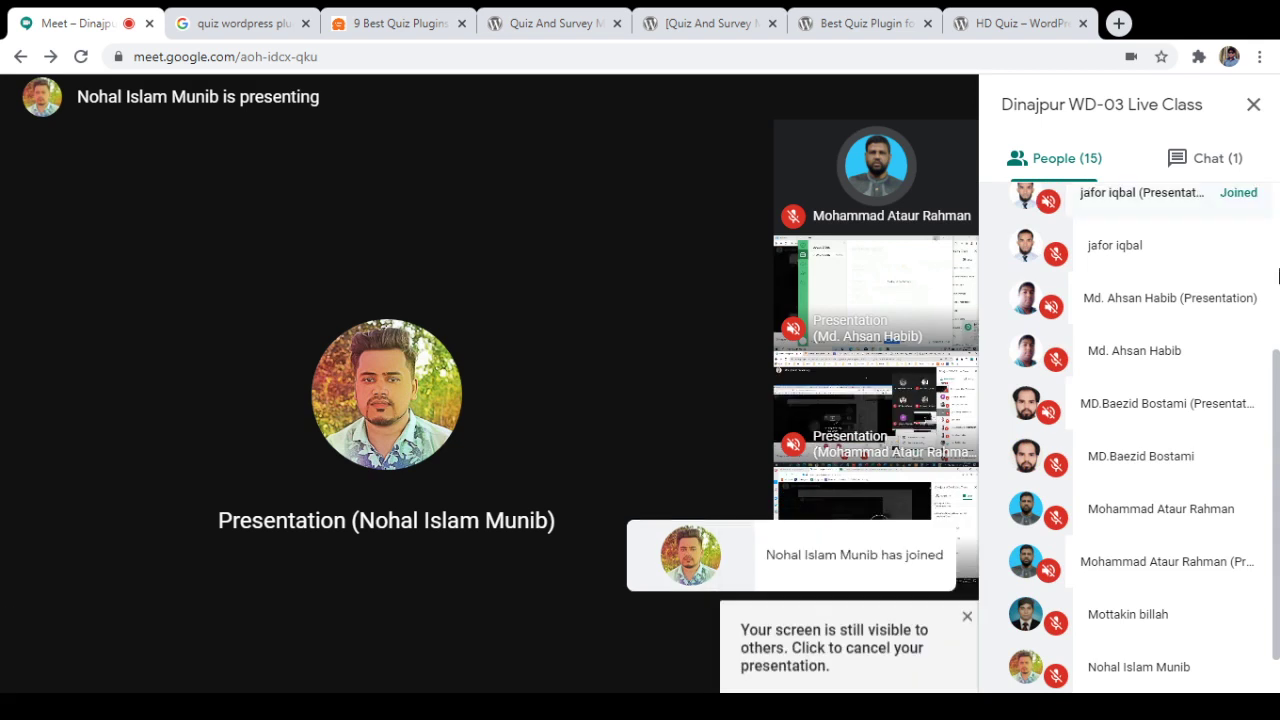
scroll(1277, 240, "up", 3)
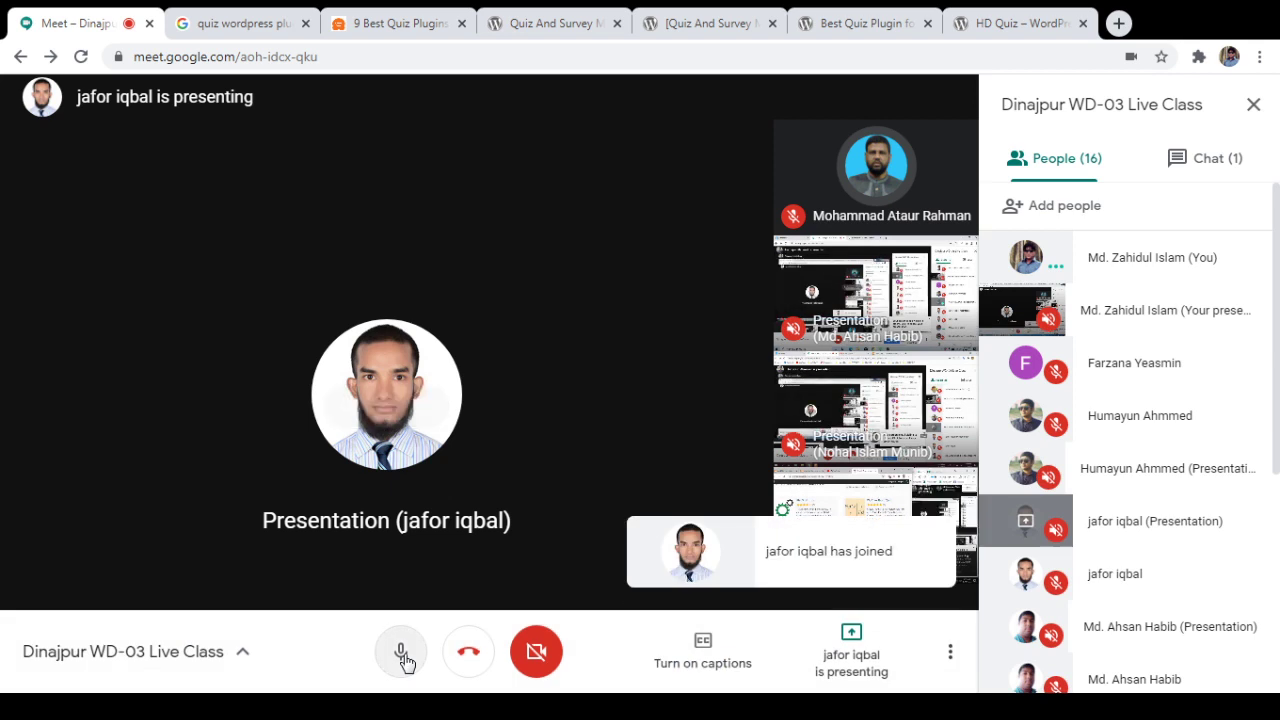
left_click(402, 655)
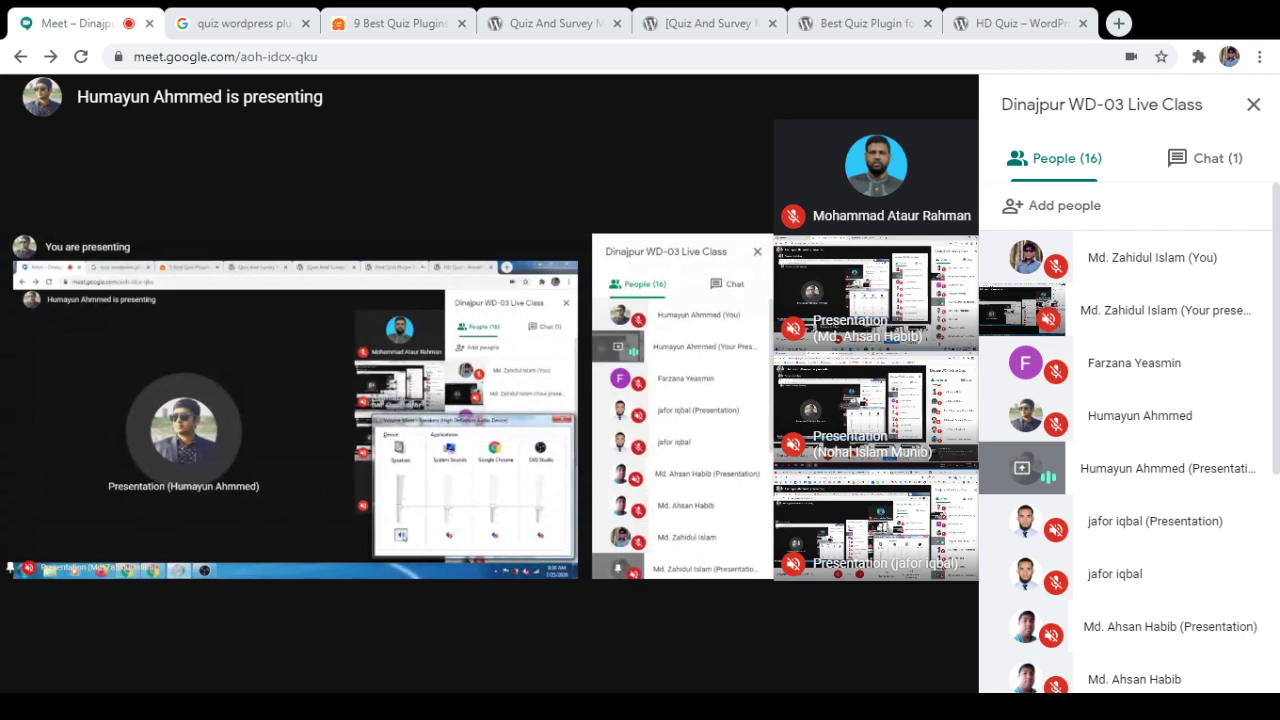
Step: Mute the currently active participant's presentation for everyone in the call
left_click(1140, 468)
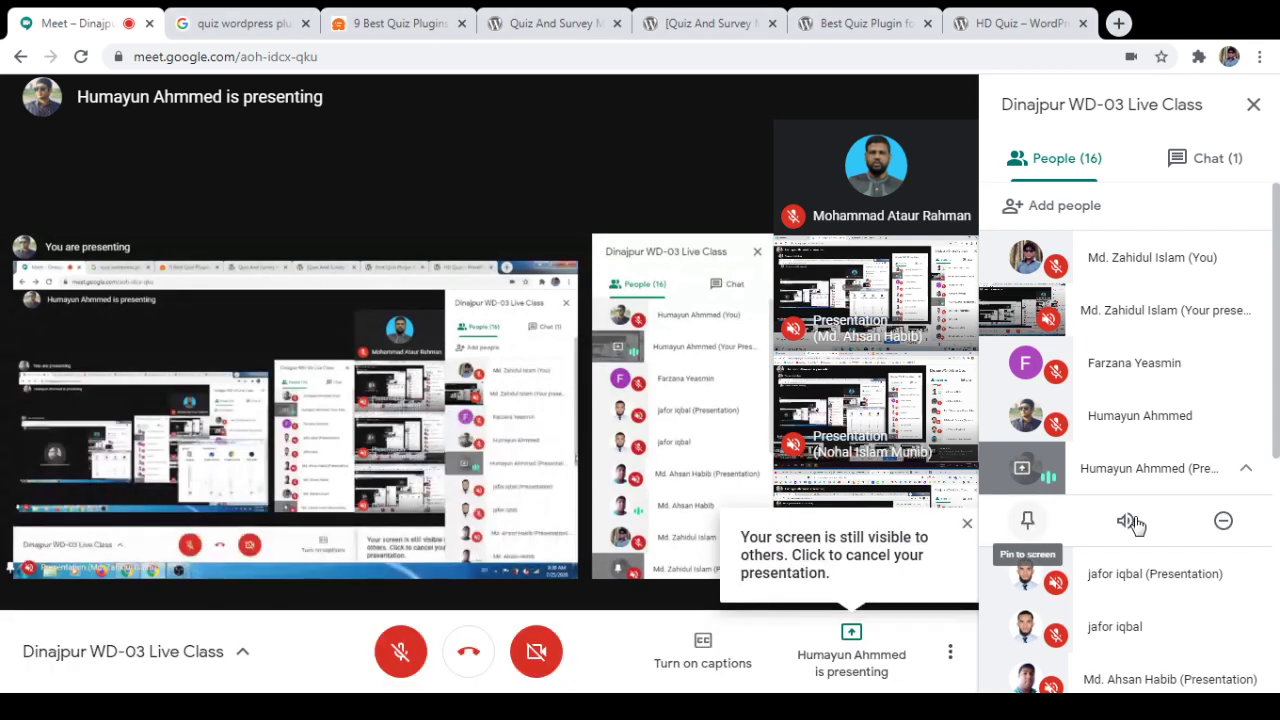
left_click(1128, 521)
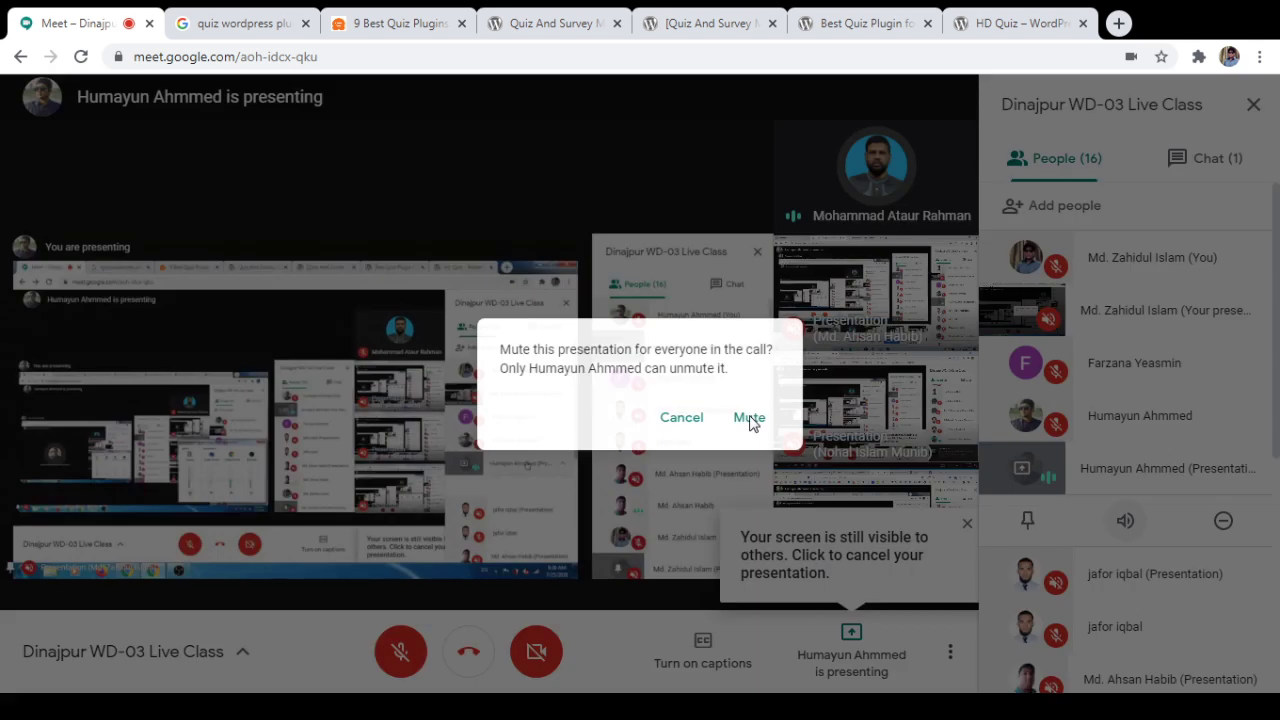
left_click(749, 418)
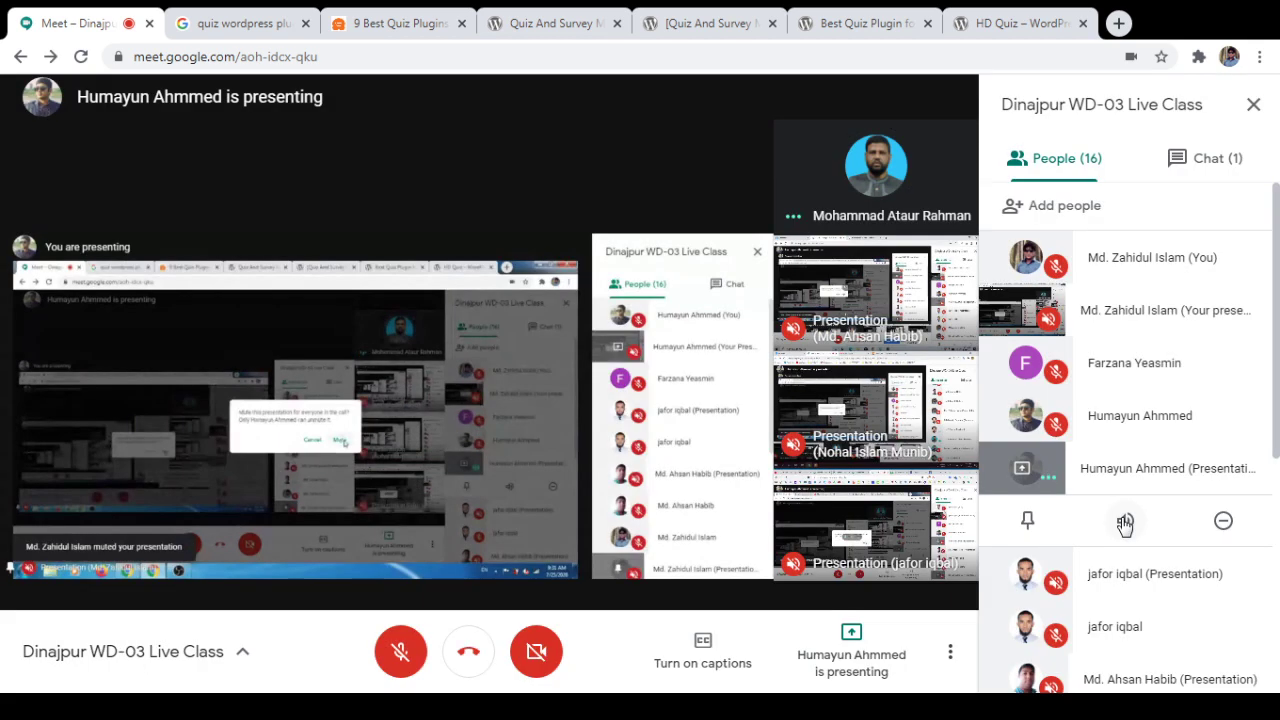
left_click(1125, 521)
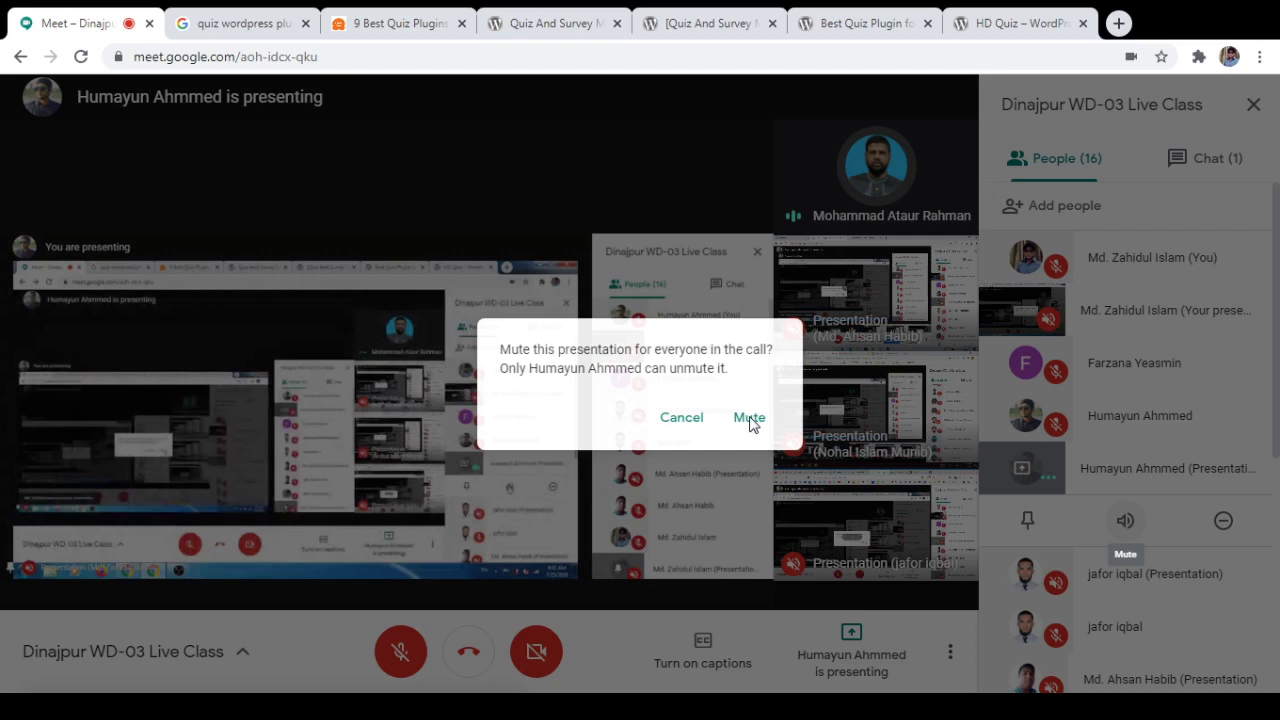
left_click(749, 418)
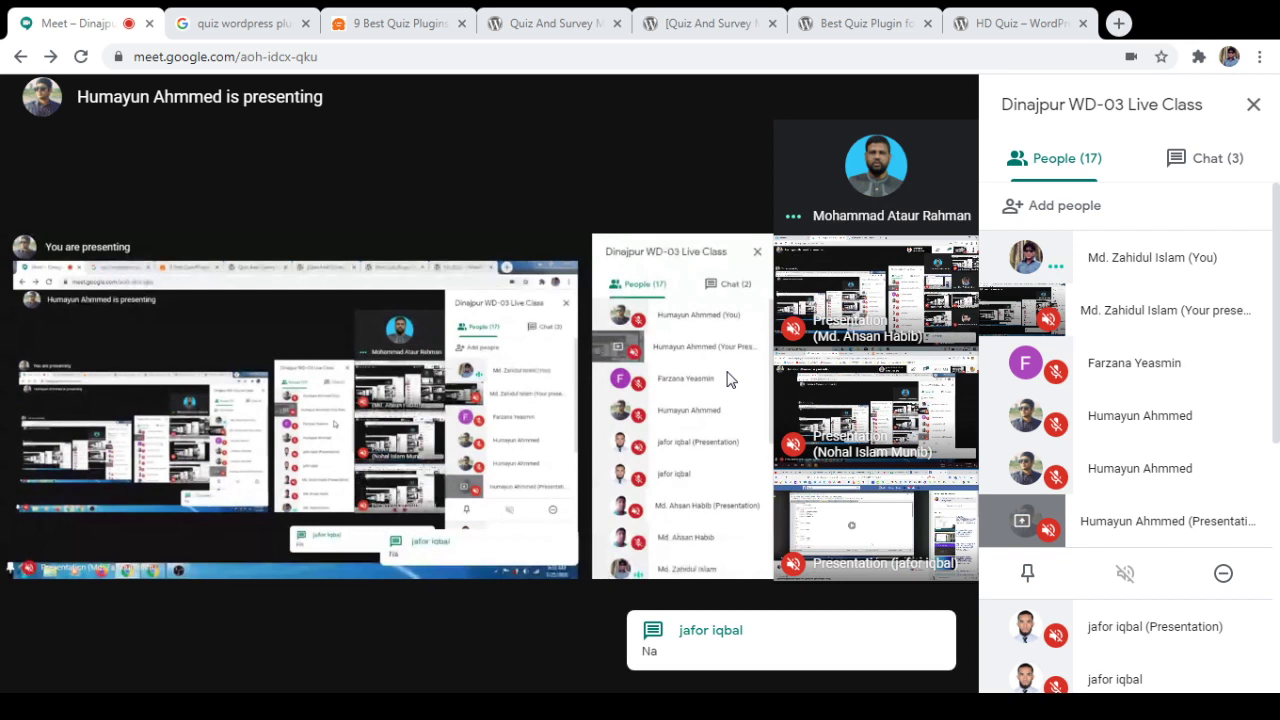
Step: Go back to the Quiz And Survey Master support forum and look through the first page of topics
key("ctrl+5")
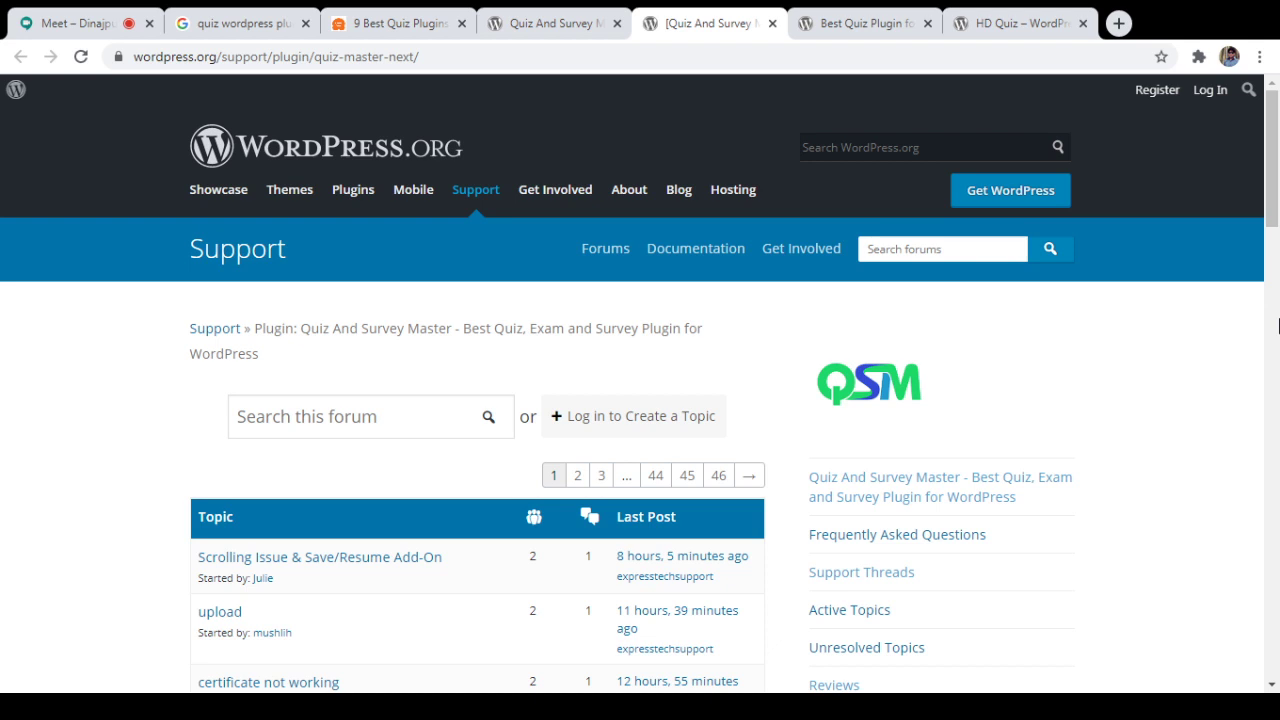
scroll(743, 457, "down", 5)
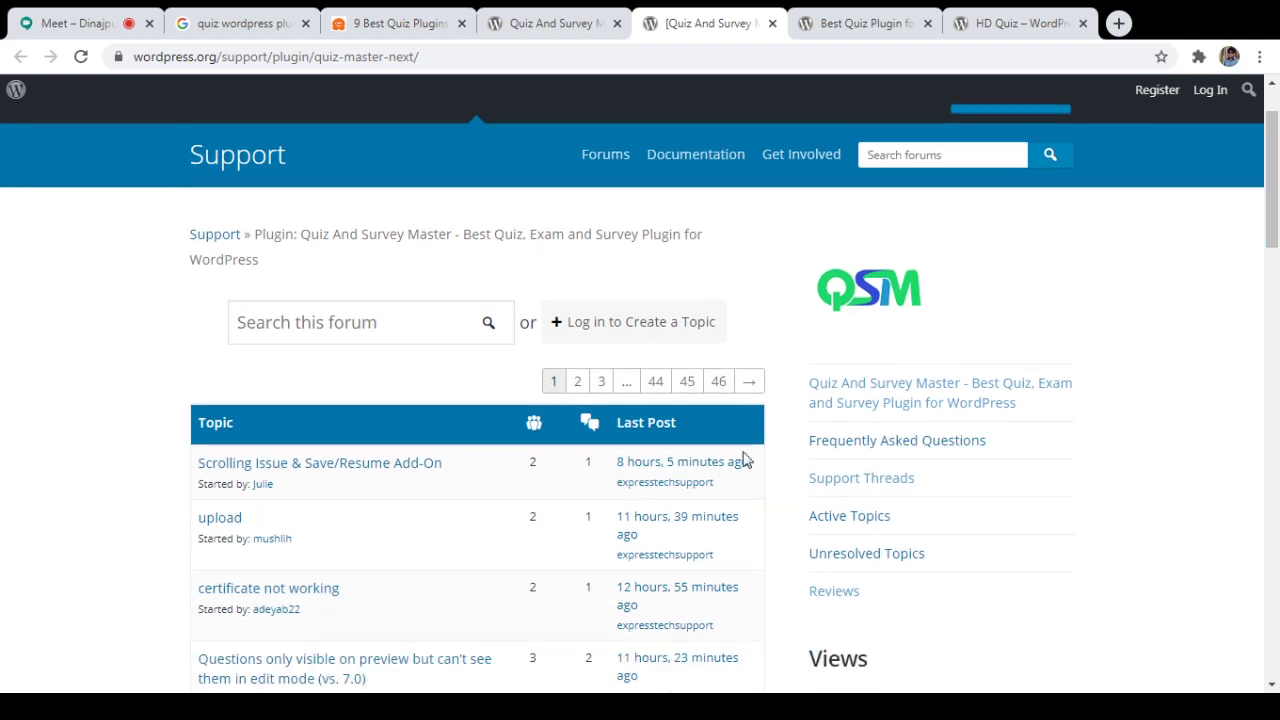
scroll(428, 394, "down", 4)
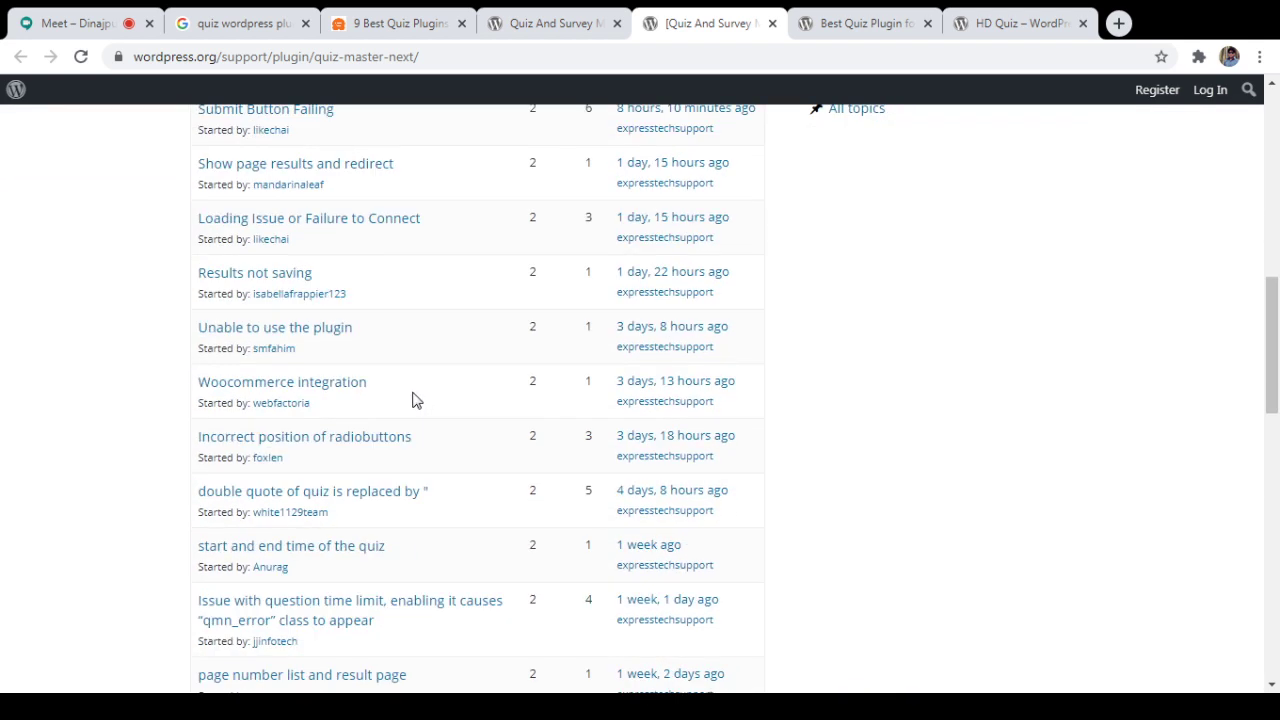
scroll(416, 400, "down", 3)
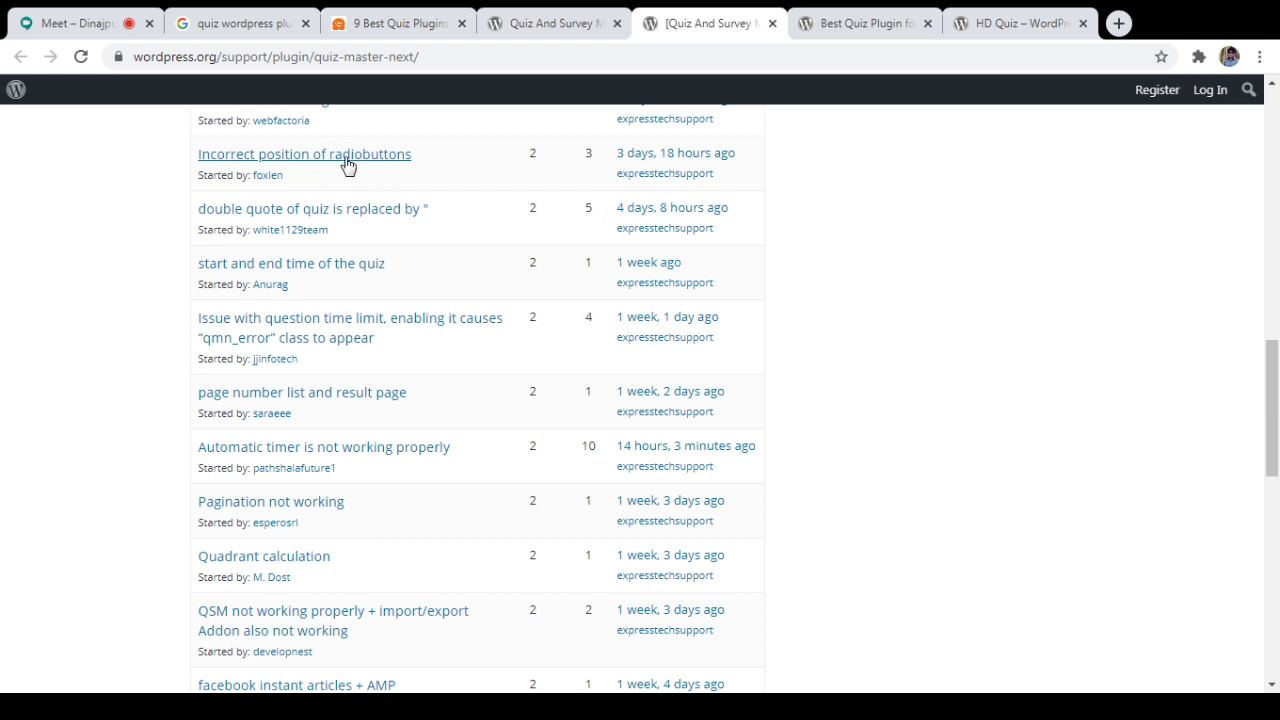
scroll(357, 291, "down", 8)
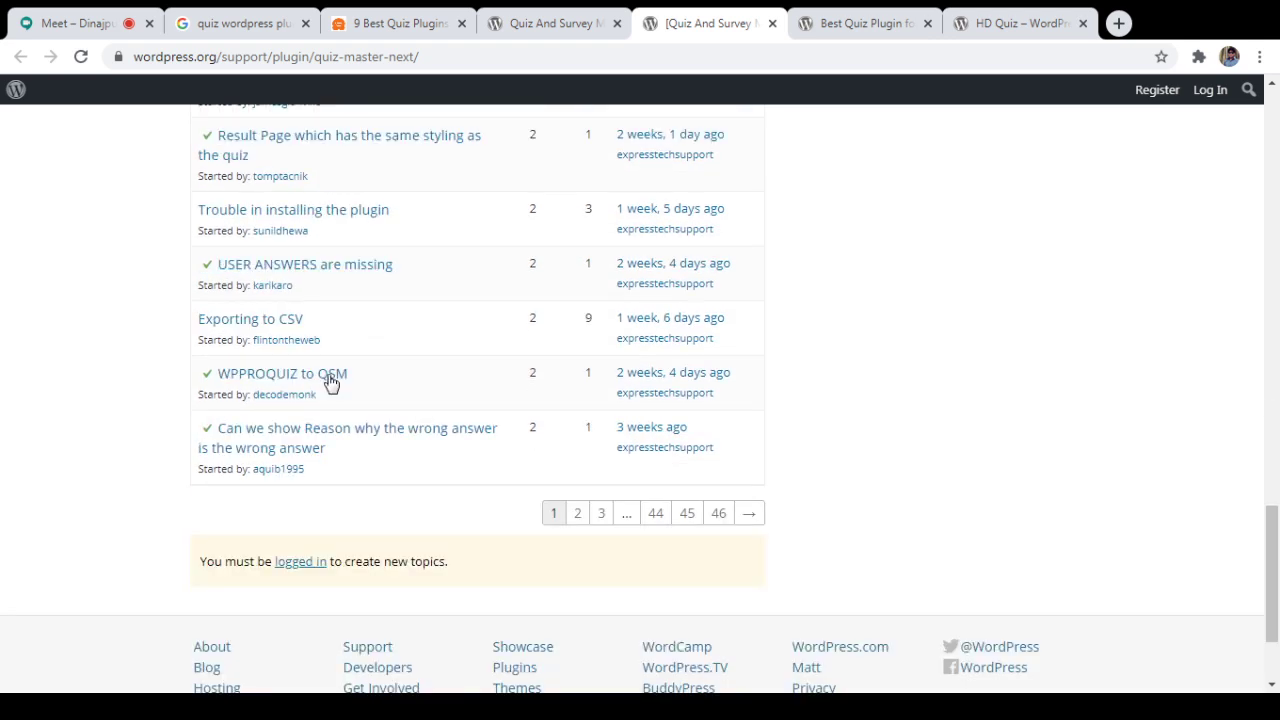
scroll(265, 403, "up", 1)
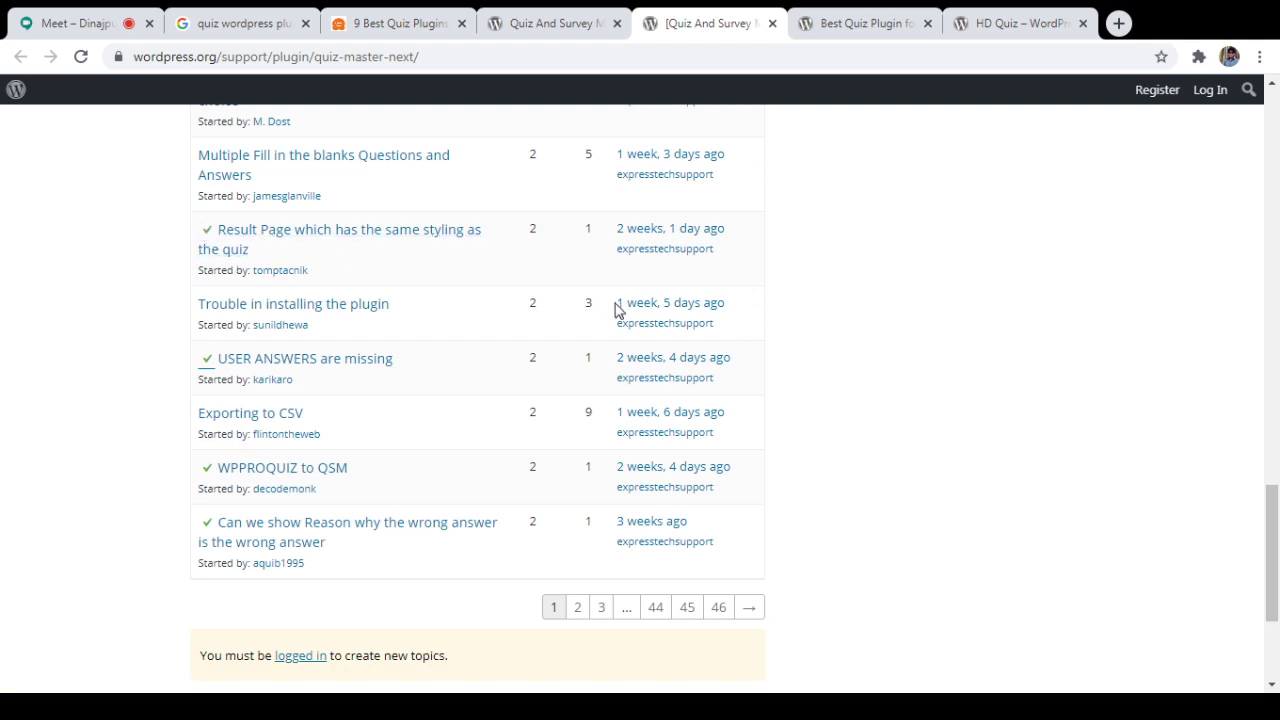
scroll(680, 391, "up", 7)
scroll(684, 391, "up", 8)
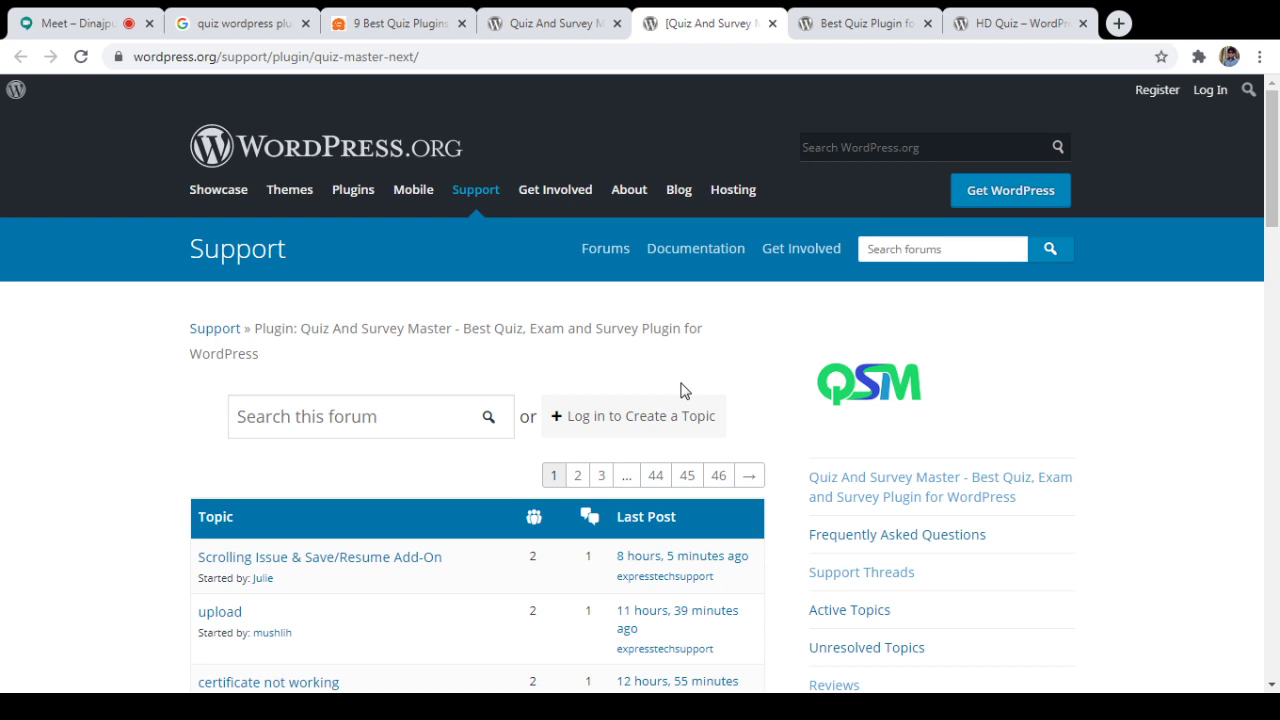
Step: Open the support topic "Scrolling Issue & Save/Resume Add-On" and read the post and the plugin support reply
left_click(310, 564)
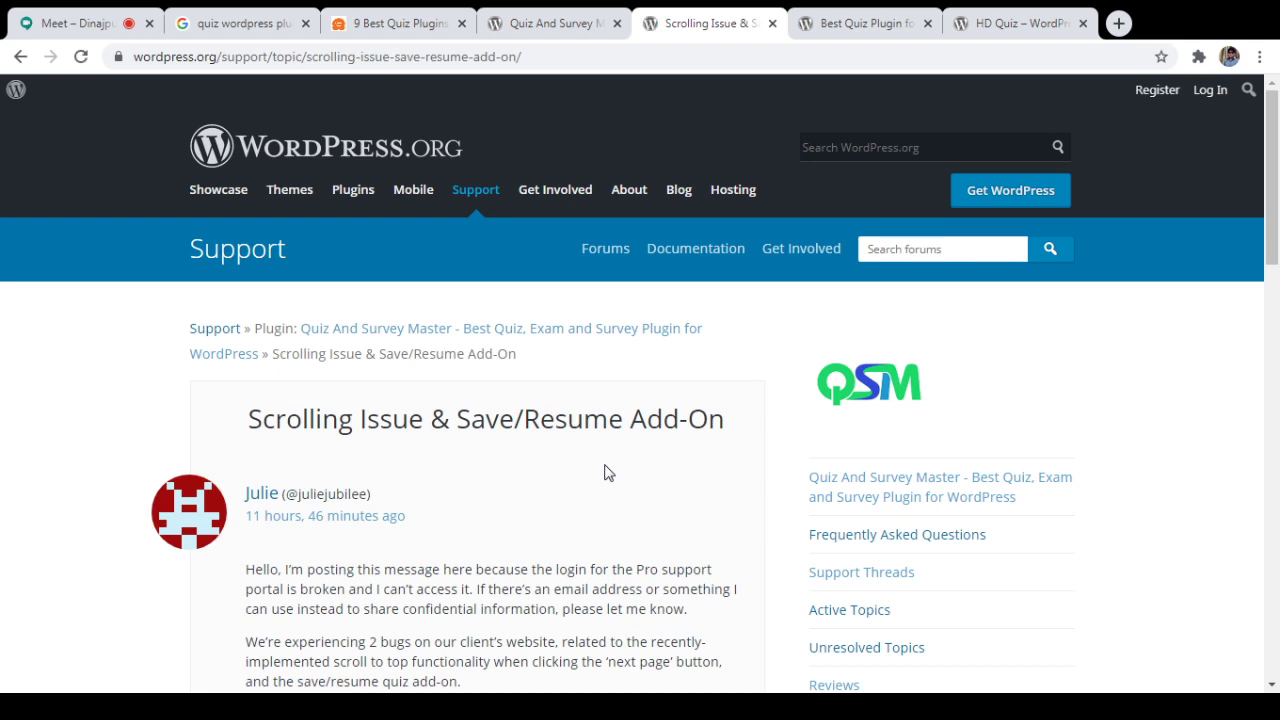
scroll(608, 472, "down", 3)
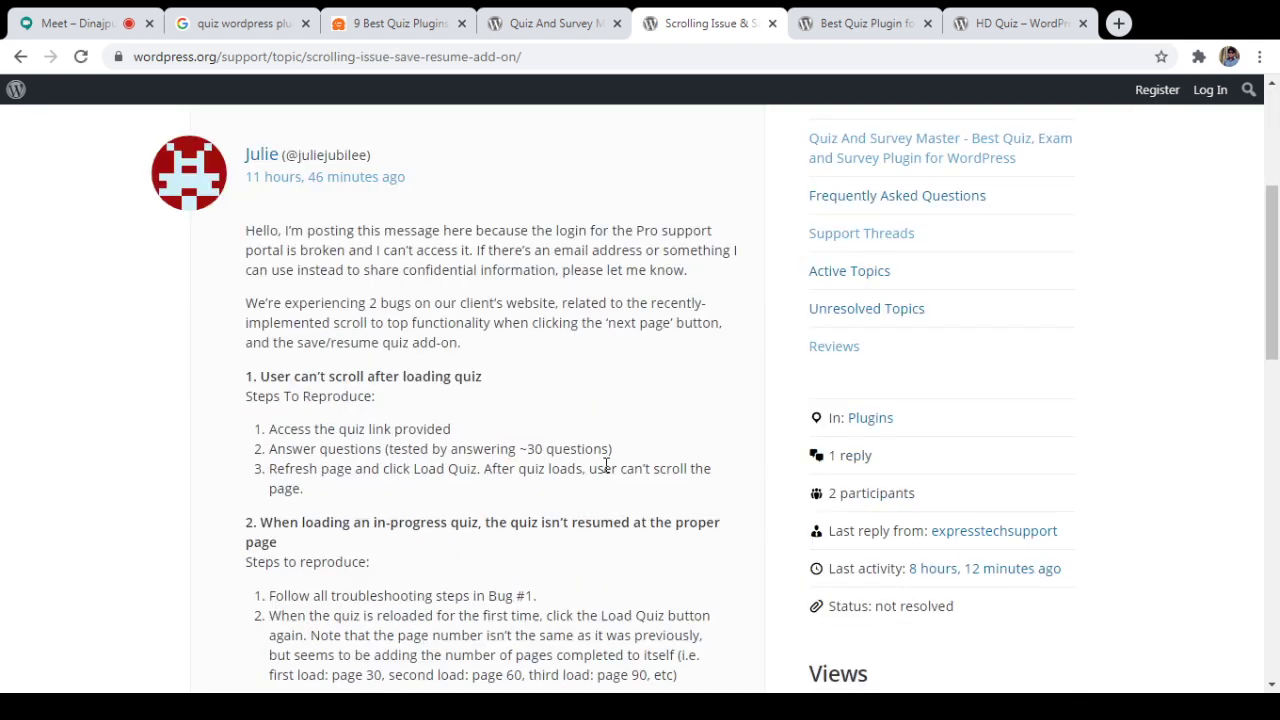
scroll(606, 467, "down", 4)
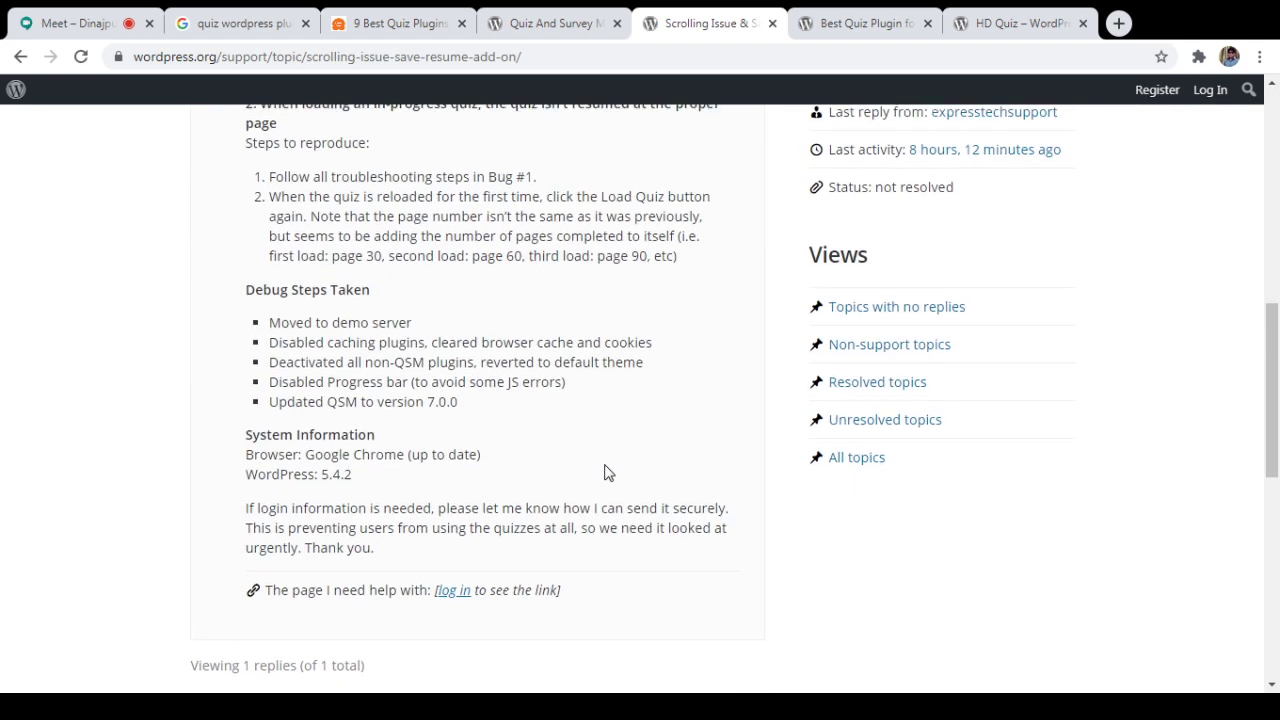
scroll(606, 472, "down", 4)
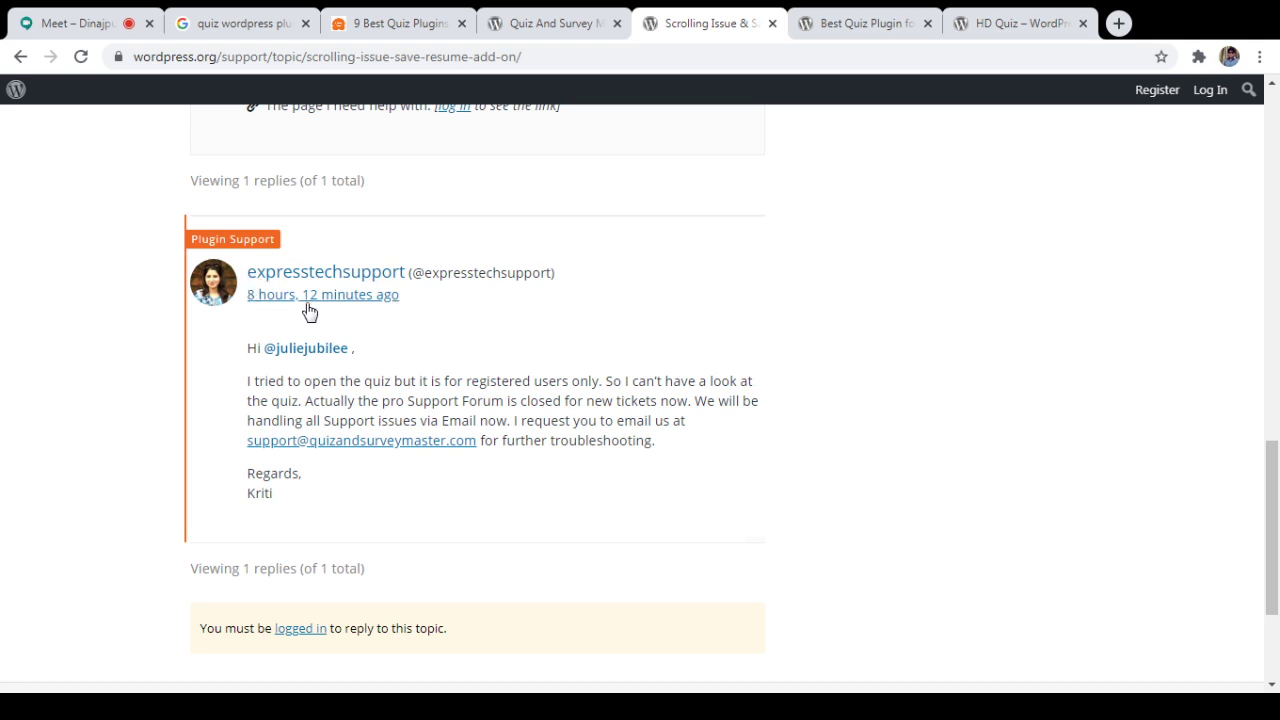
left_click_drag(1274, 494, 1278, 163)
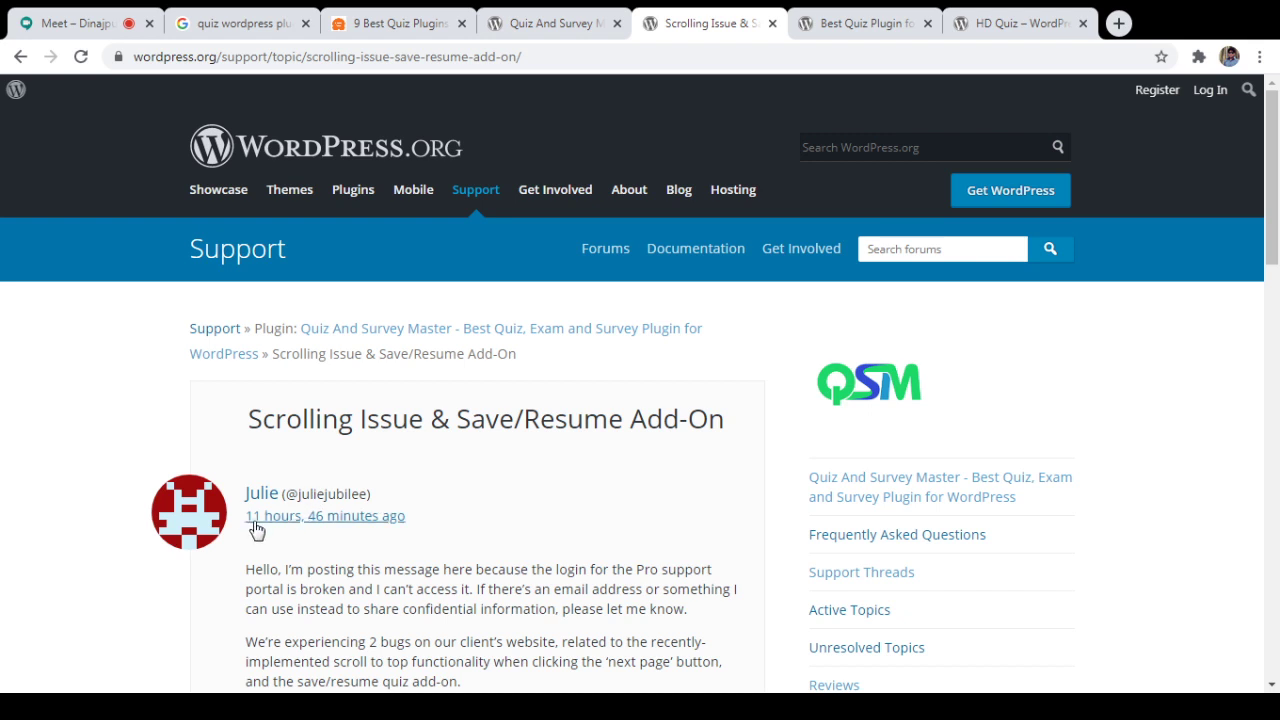
Step: Point out the two bug headings and the Debug Steps Taken section in the topic's first post by highlighting their text
left_click_drag(1272, 180, 1277, 249)
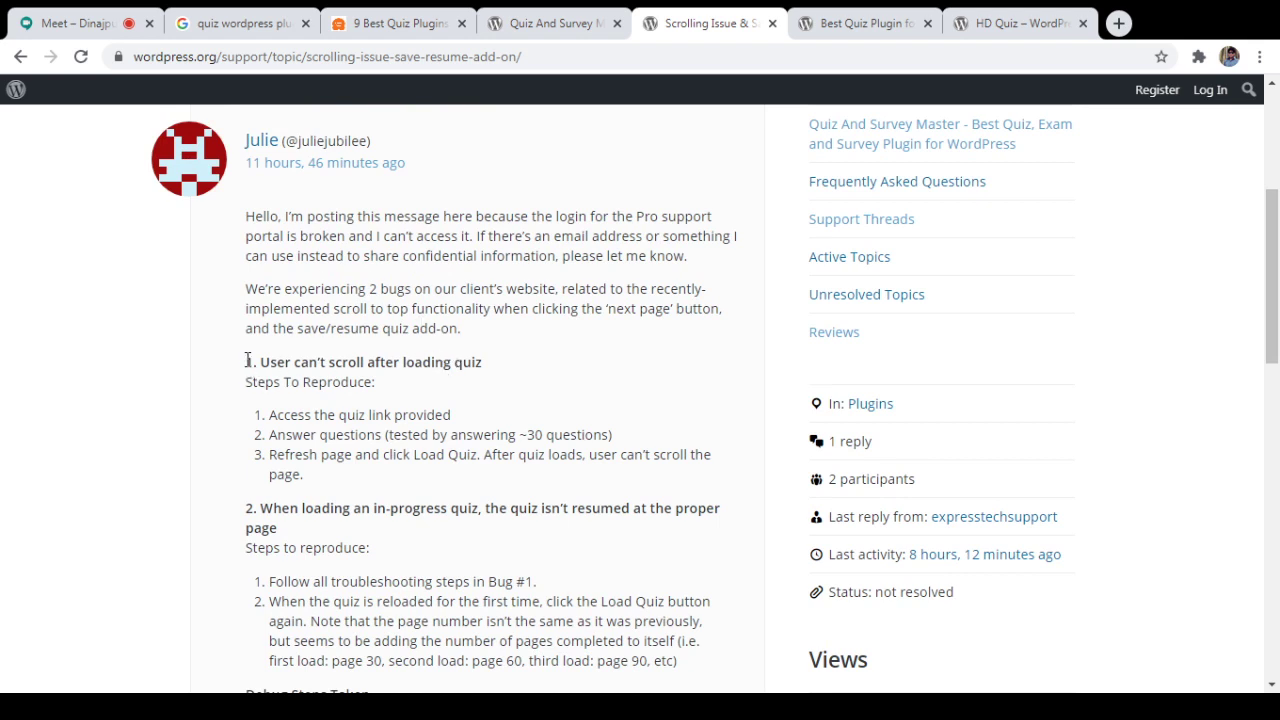
left_click_drag(246, 362, 498, 367)
left_click_drag(247, 508, 354, 508)
scroll(375, 535, "down", 1)
scroll(375, 535, "down", 3)
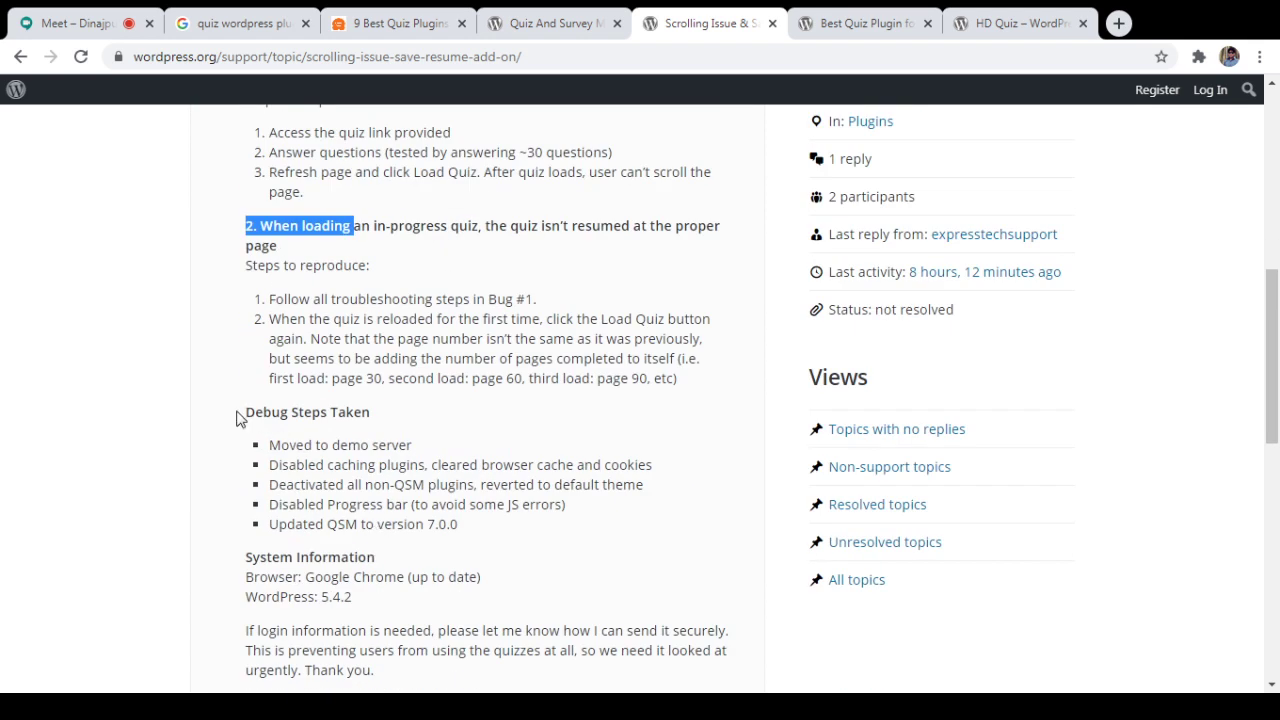
left_click_drag(240, 414, 372, 411)
left_click(380, 478)
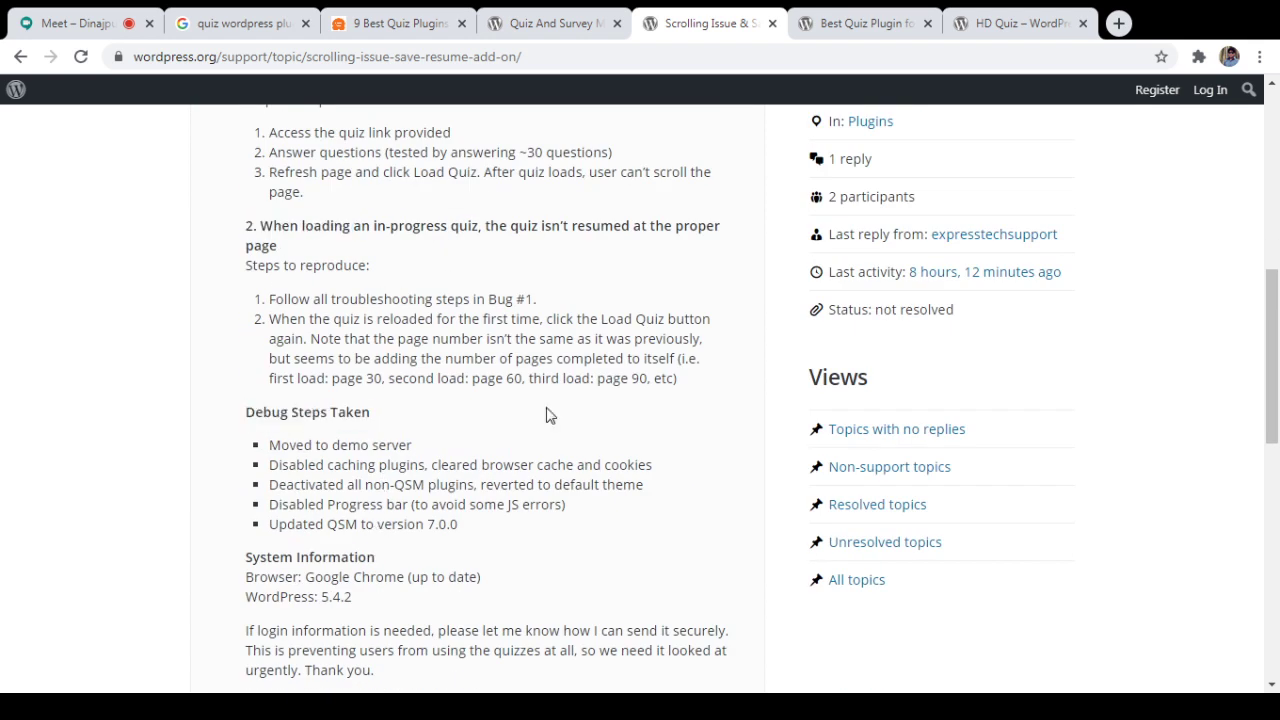
left_click_drag(458, 525, 251, 443)
left_click(359, 400)
Step: Highlight the WordPress version, the browser line and the closing login paragraph, and return to the bug descriptions
scroll(363, 455, "down", 2)
scroll(363, 455, "down", 1)
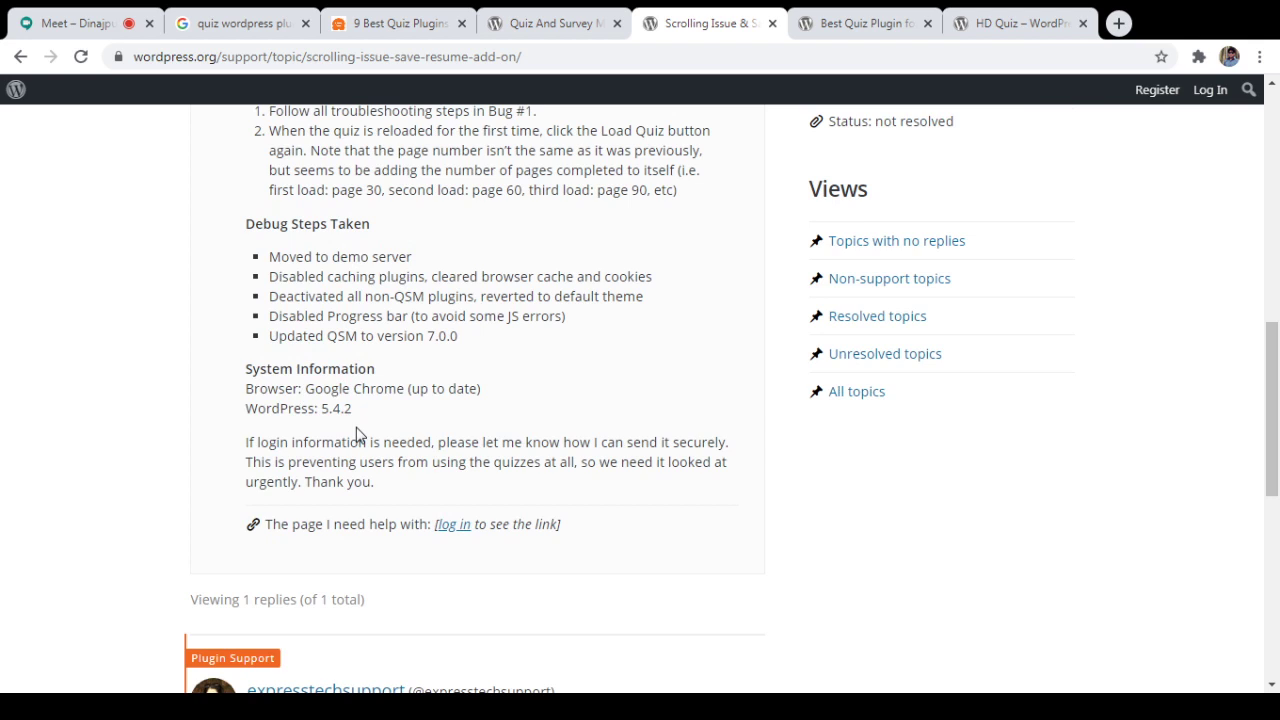
left_click_drag(357, 424, 251, 409)
left_click(234, 423)
left_click_drag(488, 393, 246, 394)
left_click_drag(375, 490, 238, 456)
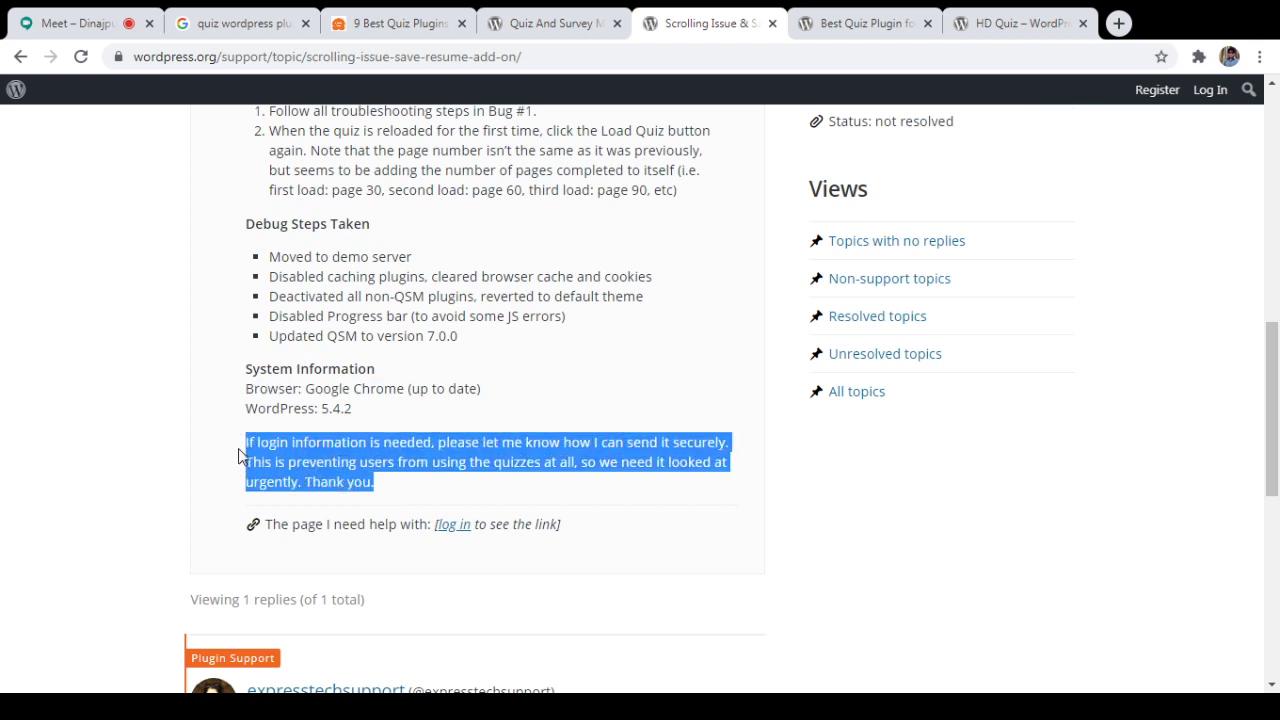
scroll(254, 374, "up", 4)
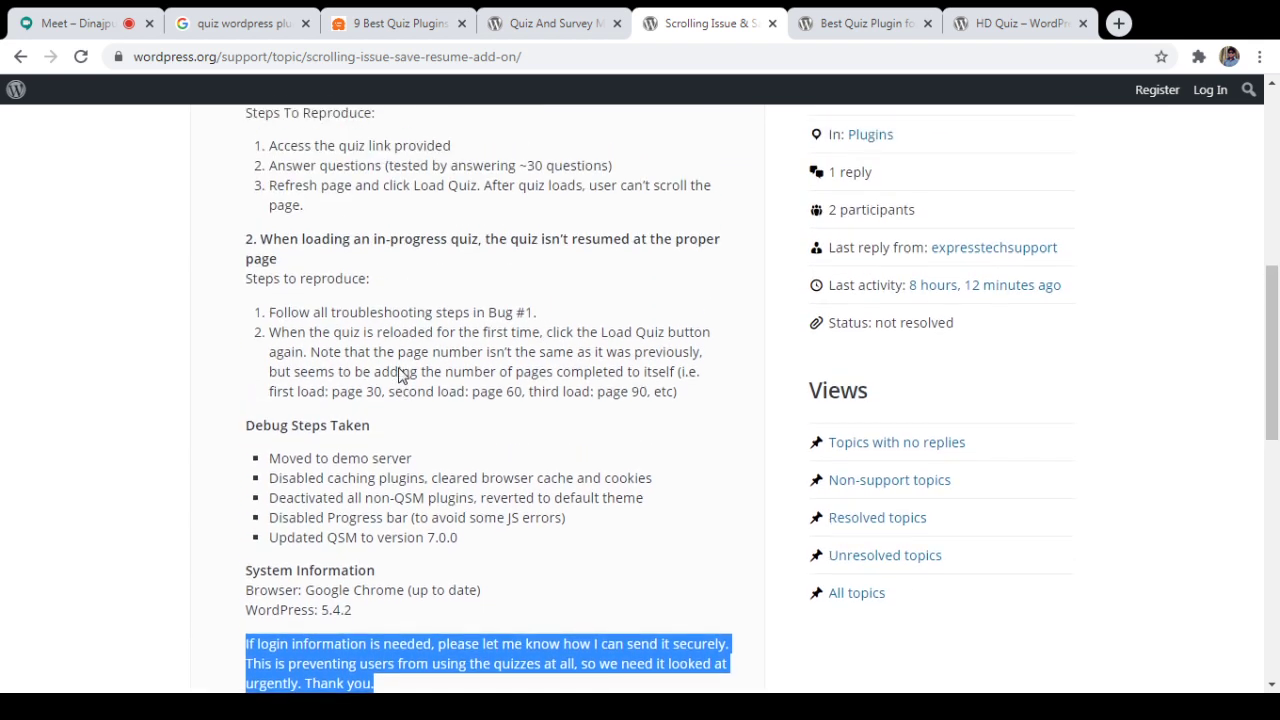
scroll(628, 341, "up", 1)
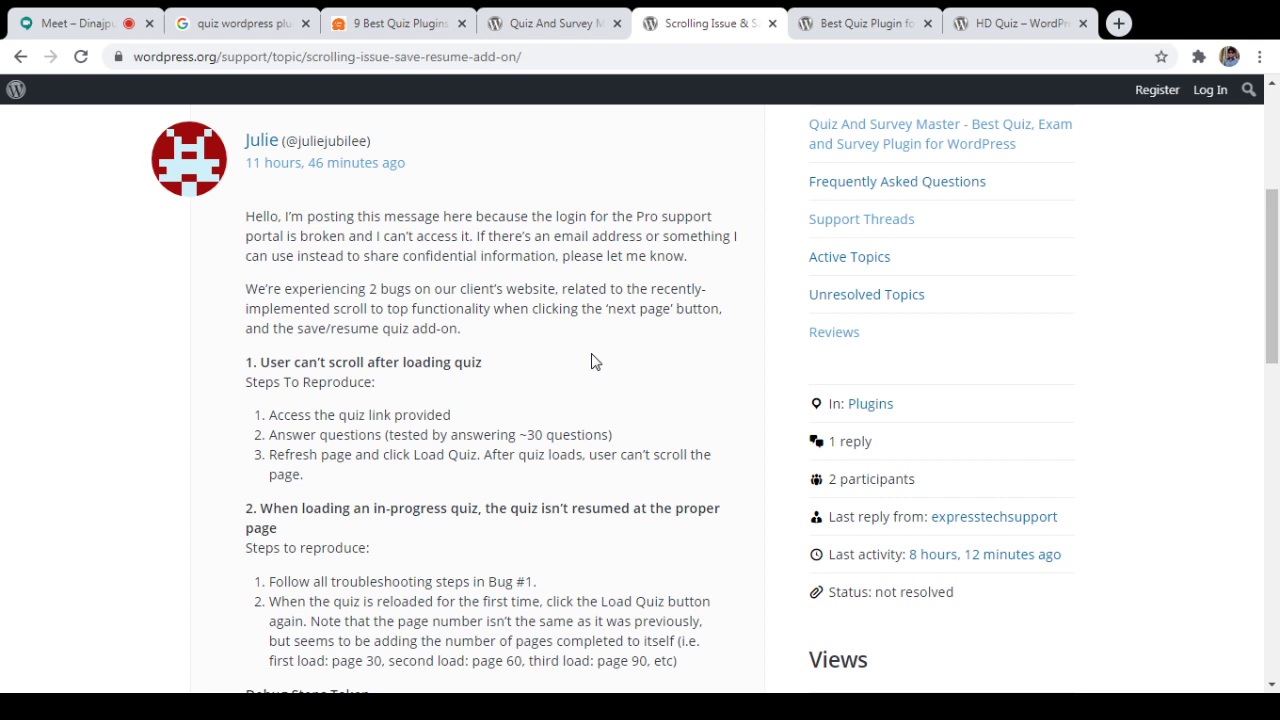
Step: Switch to the WP Quiz plugin page and skim its description
left_click(866, 22)
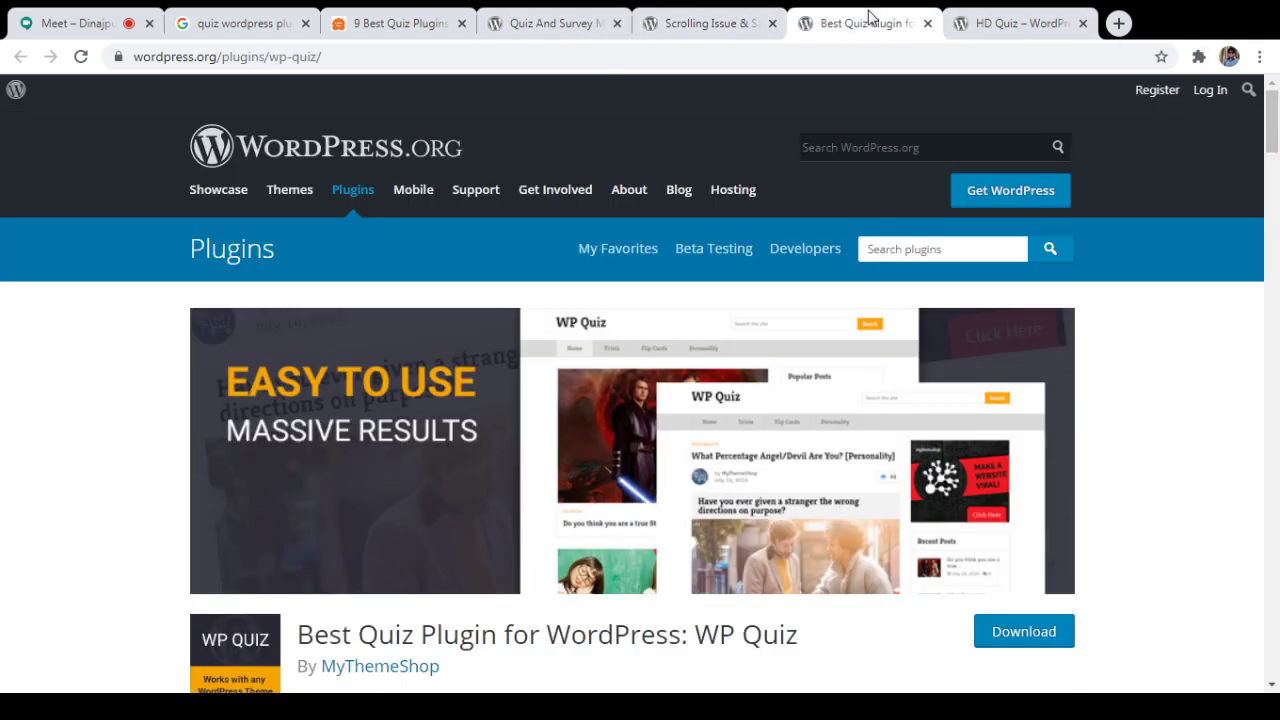
scroll(686, 340, "down", 6)
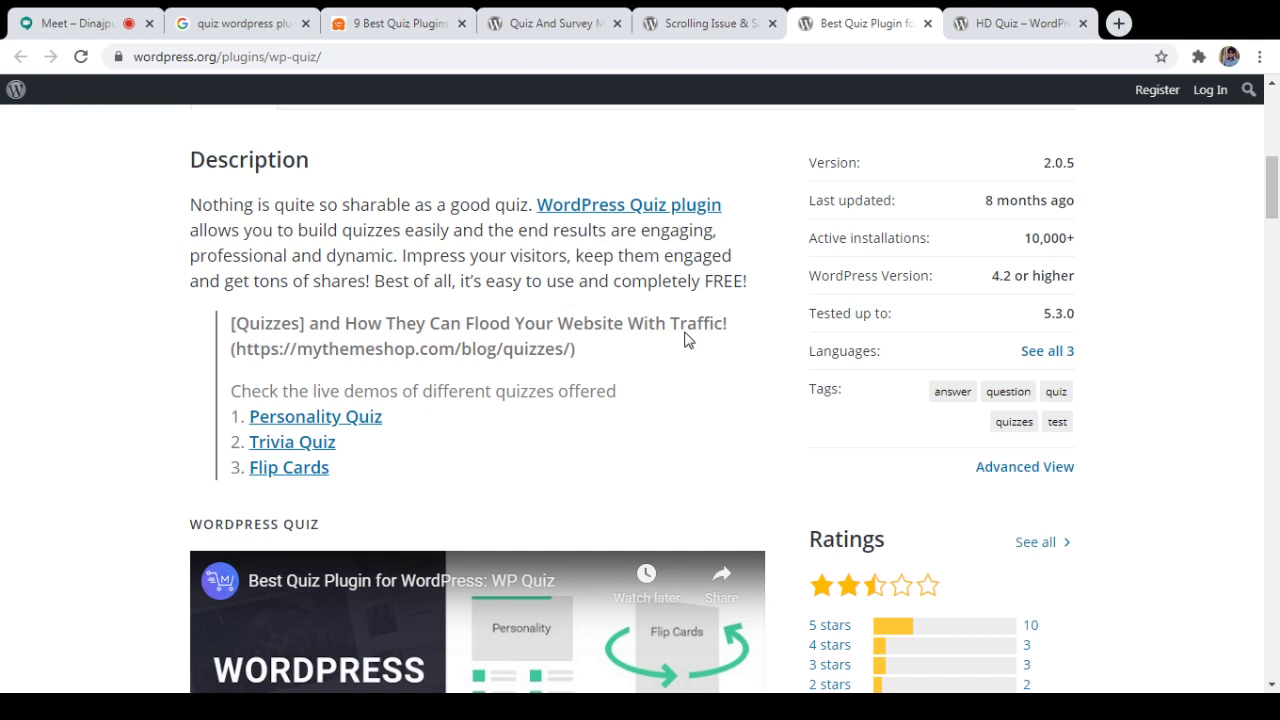
scroll(674, 389, "down", 10)
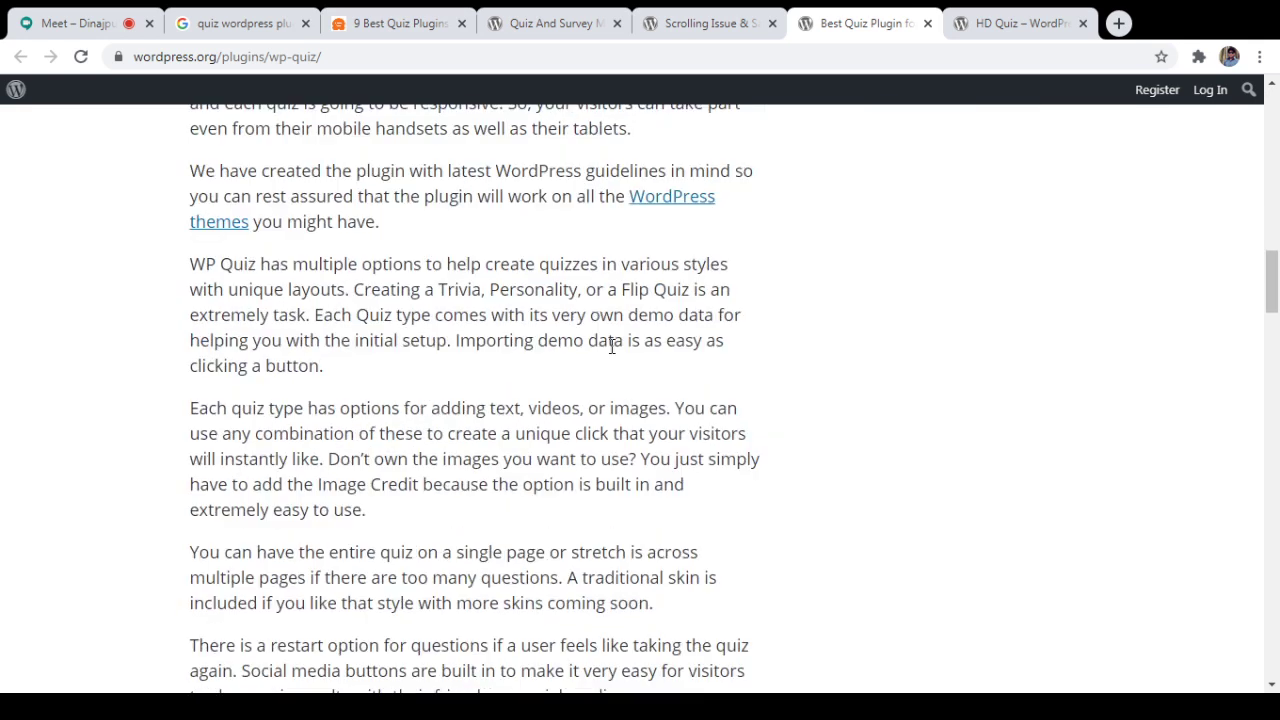
Step: Return to the Google Meet class call and look through the participant list down to its end
left_click(68, 22)
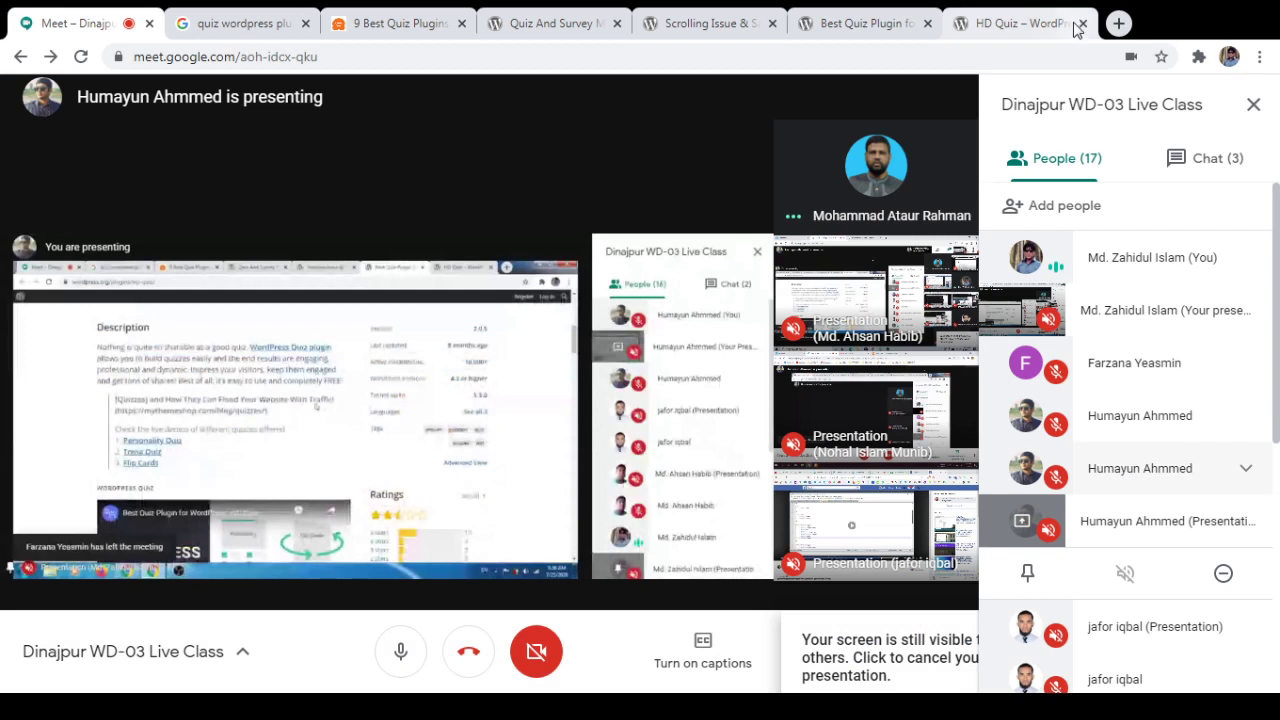
scroll(1185, 427, "down", 3)
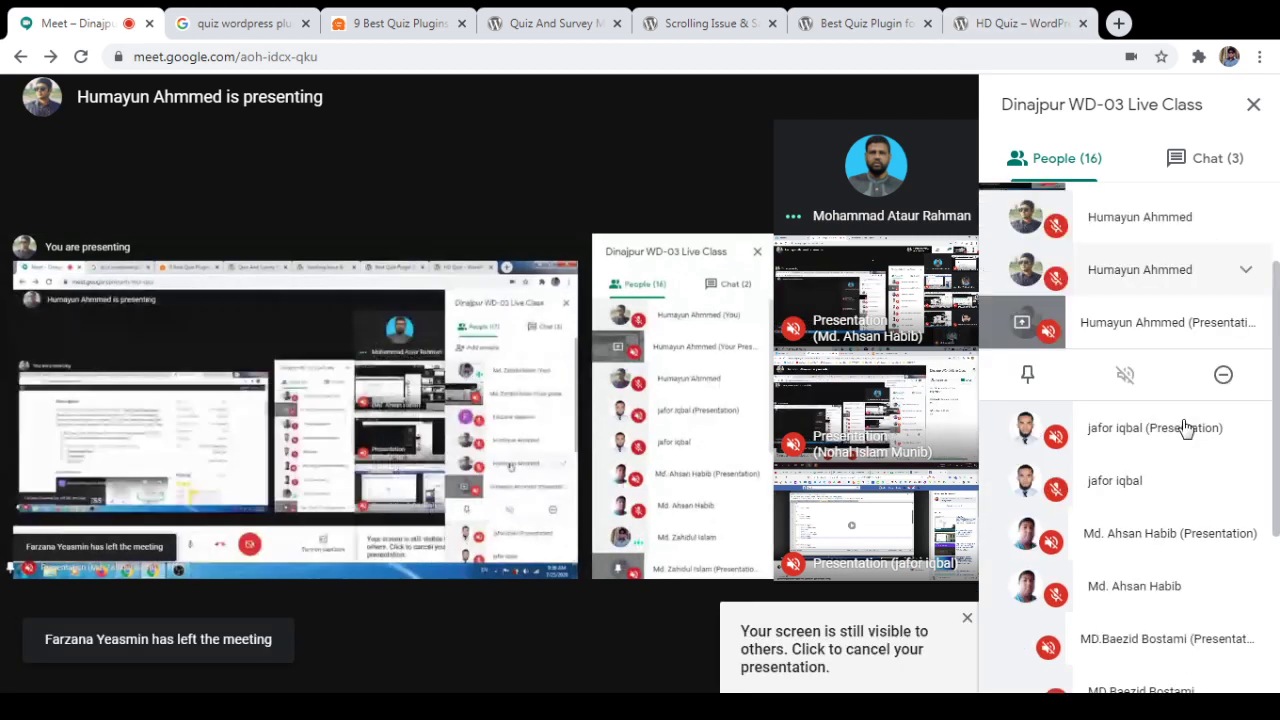
scroll(1185, 427, "down", 6)
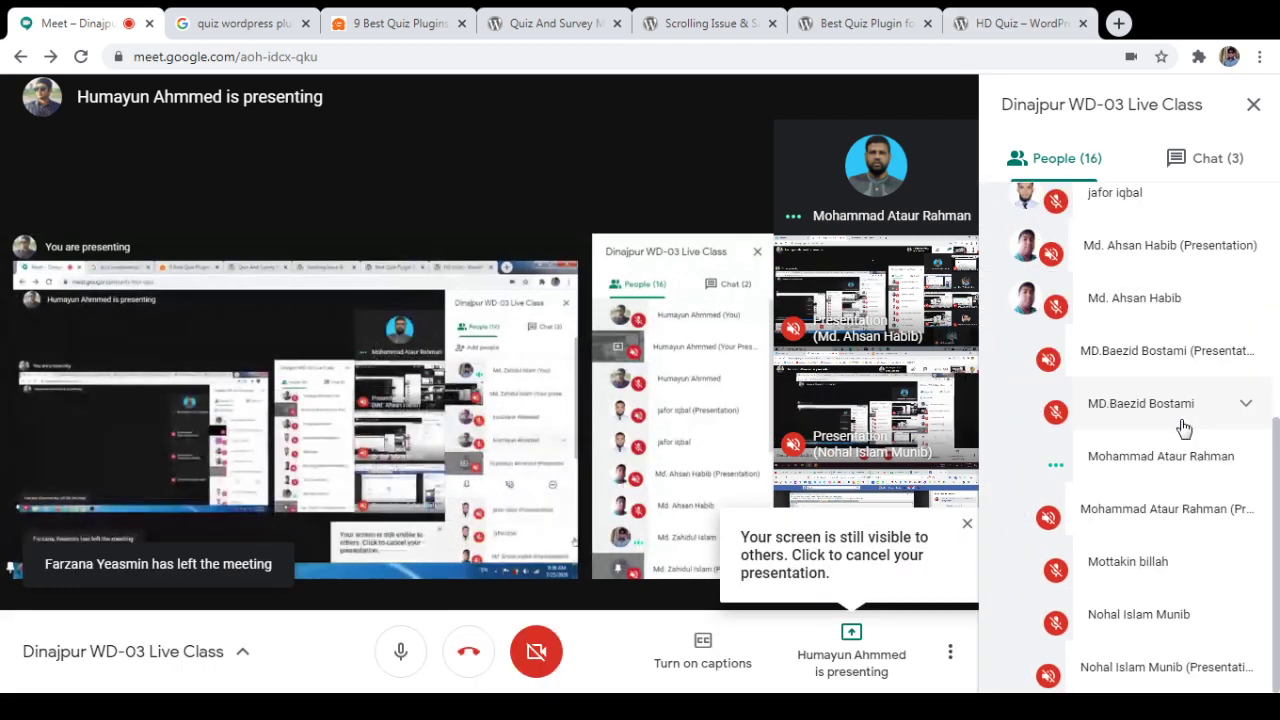
mouse_move(838, 368)
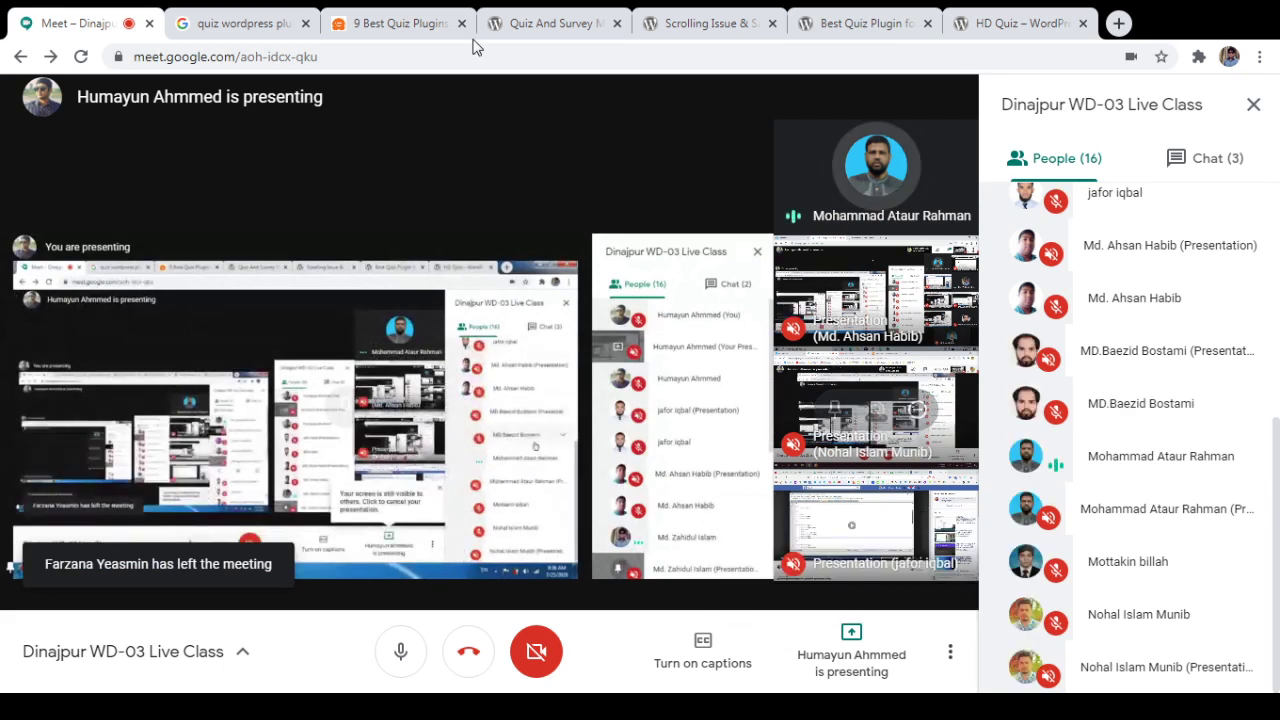
Step: Switch to the Quiz And Survey Master plugin page, skim its description and support section, and return to its beginning
left_click(530, 23)
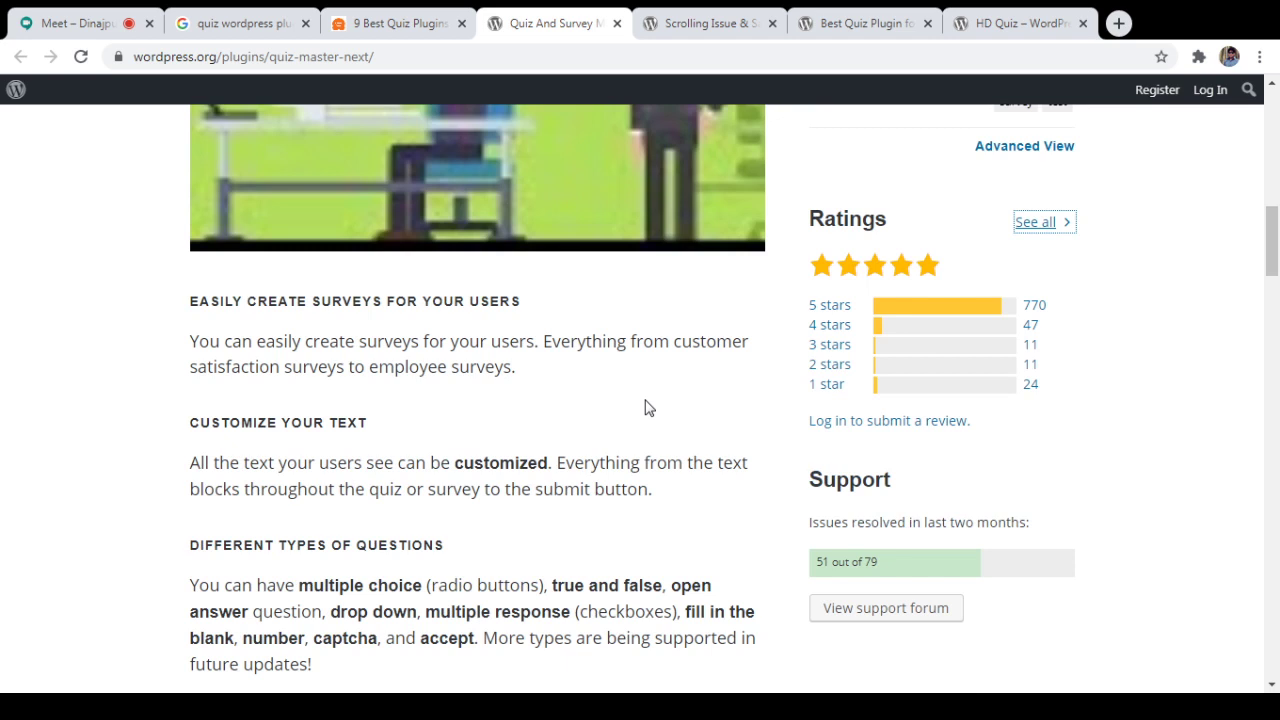
scroll(1025, 488, "down", 2)
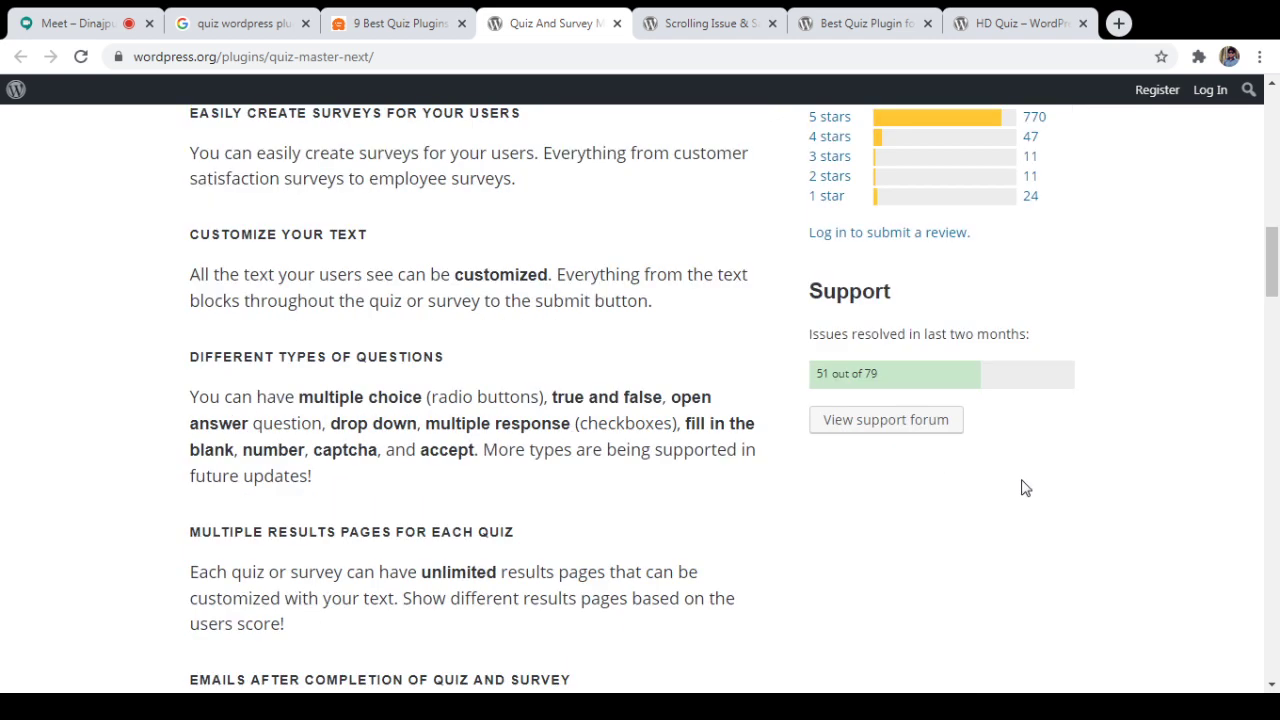
scroll(1025, 488, "up", 15)
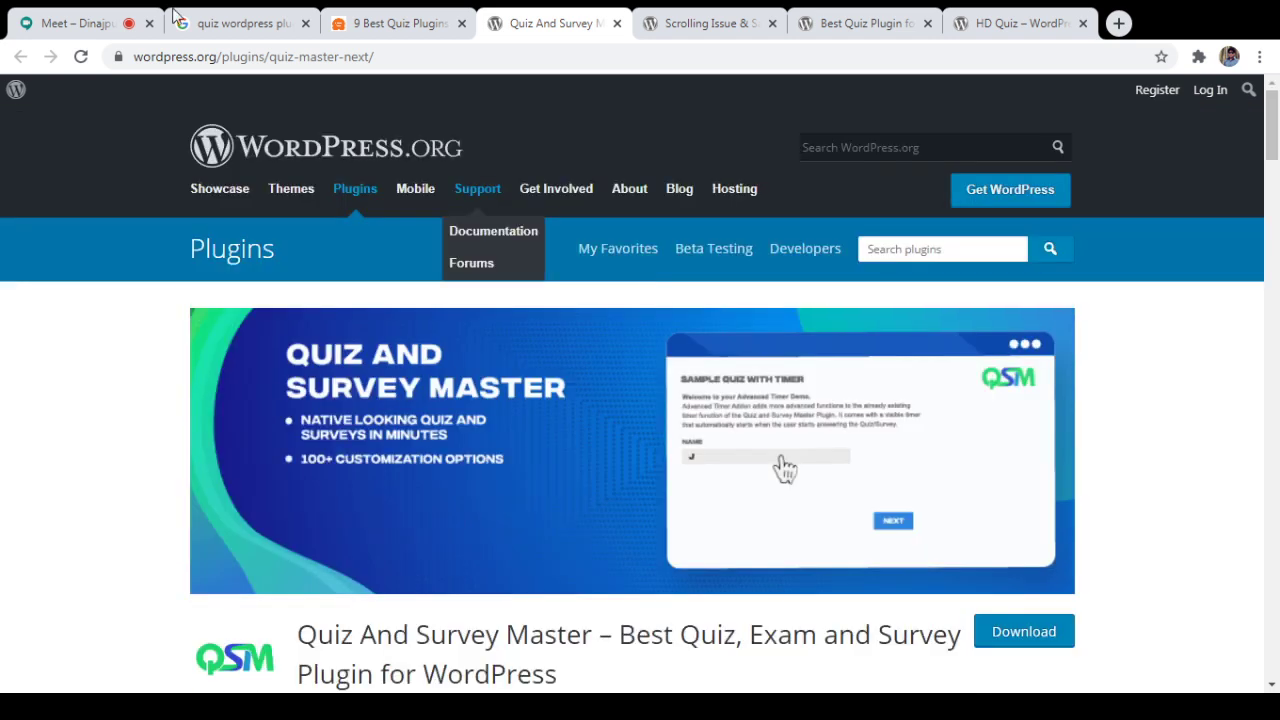
Step: Return to the Google Meet class call, pin a participant's shared presentation, and close the participant list
left_click(140, 22)
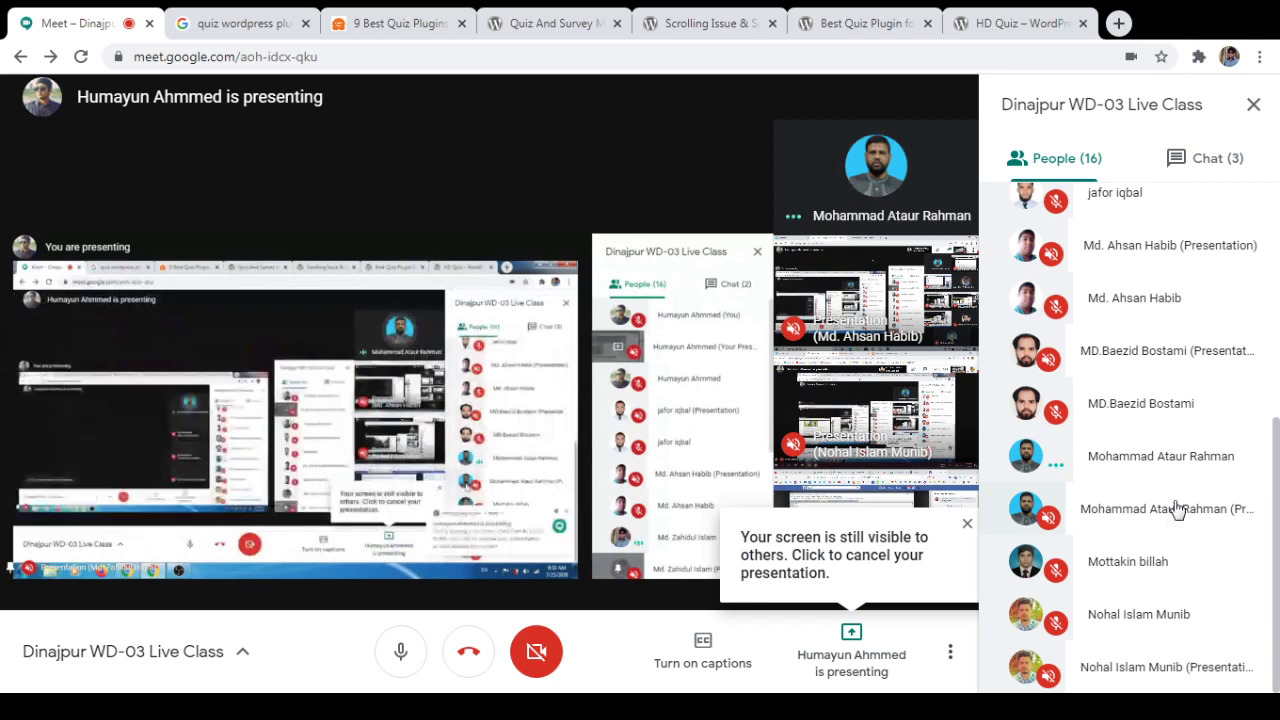
mouse_move(1160, 527)
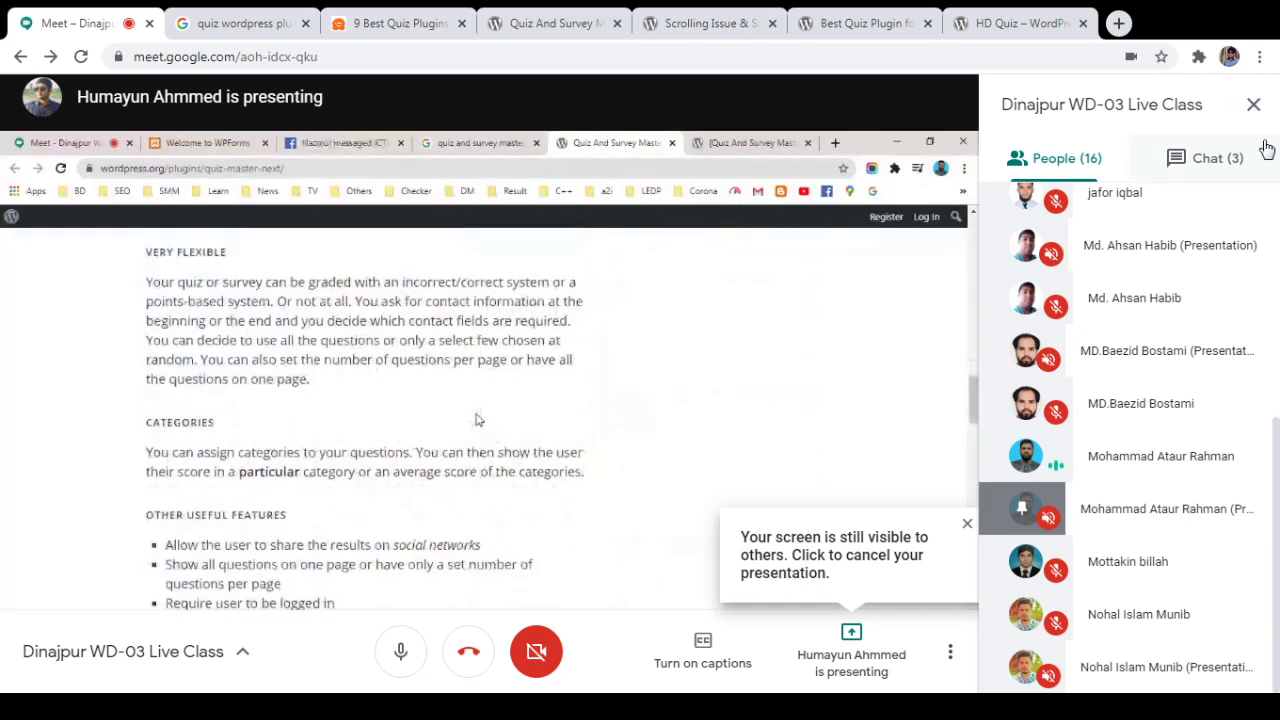
left_click(1253, 104)
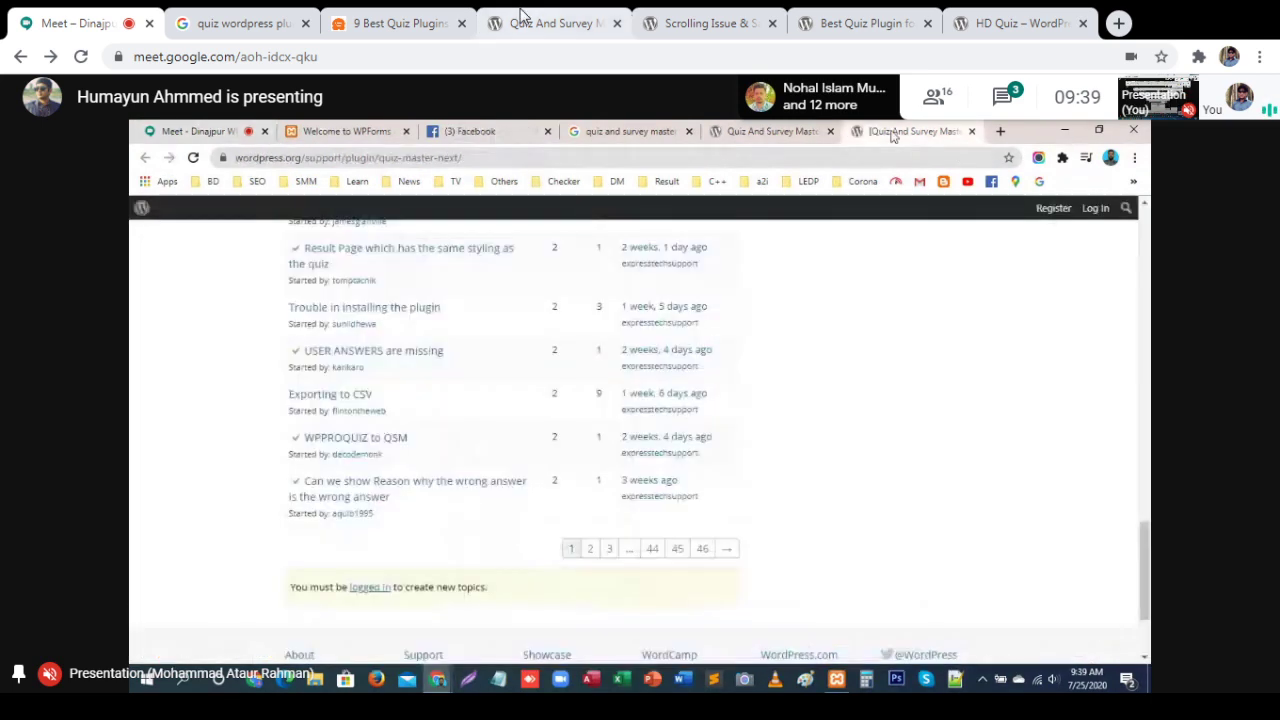
Step: Go past the Quiz And Survey Master page to its scrolling issue support topic and close that topic page
left_click(550, 23)
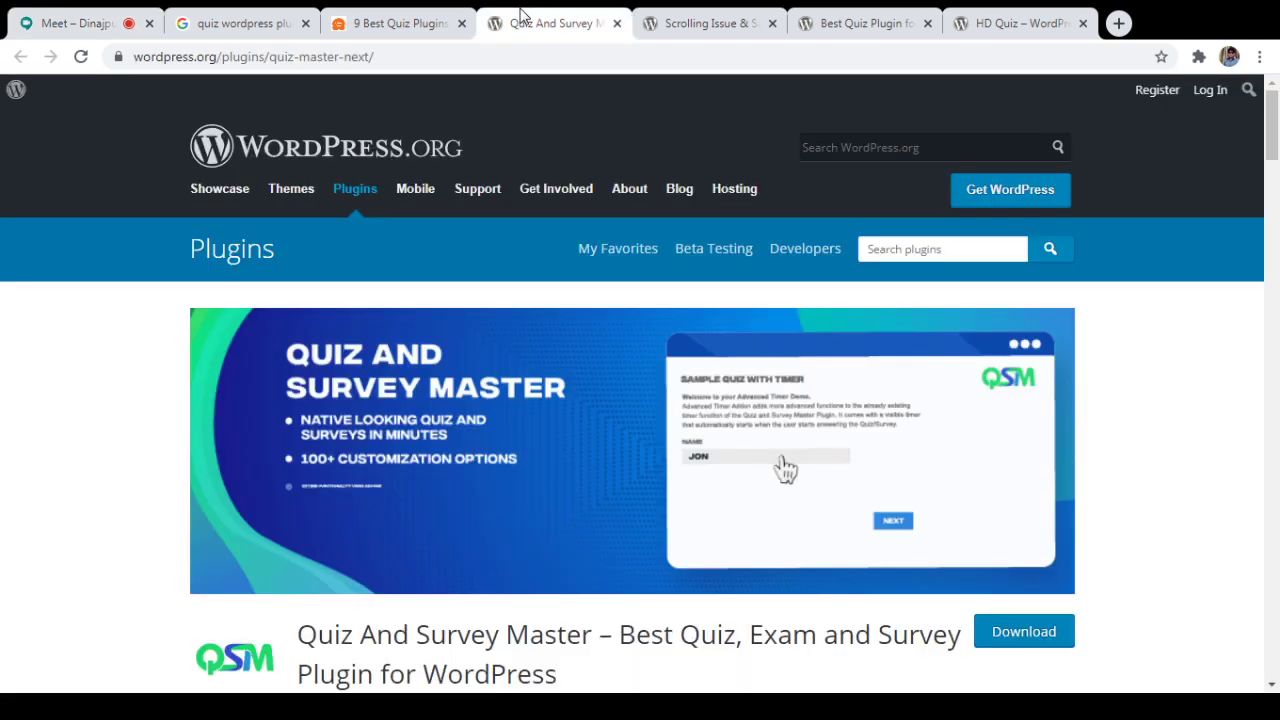
left_click(700, 20)
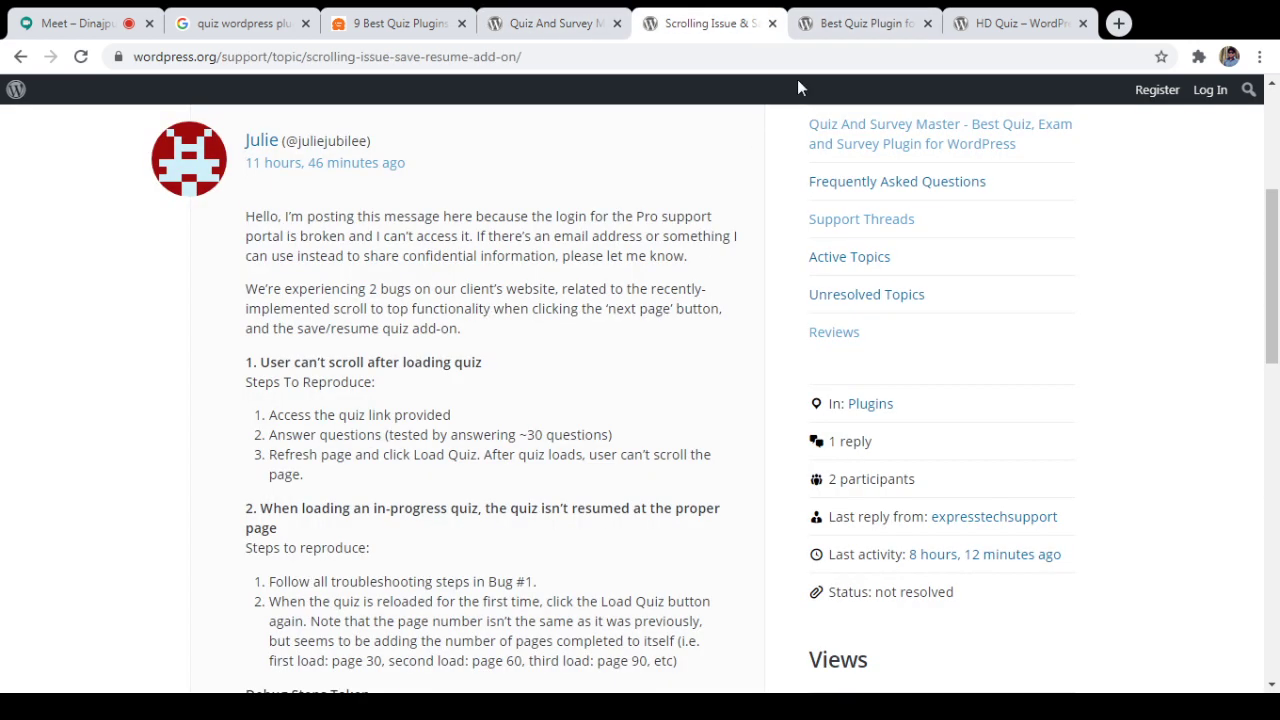
left_click(772, 23)
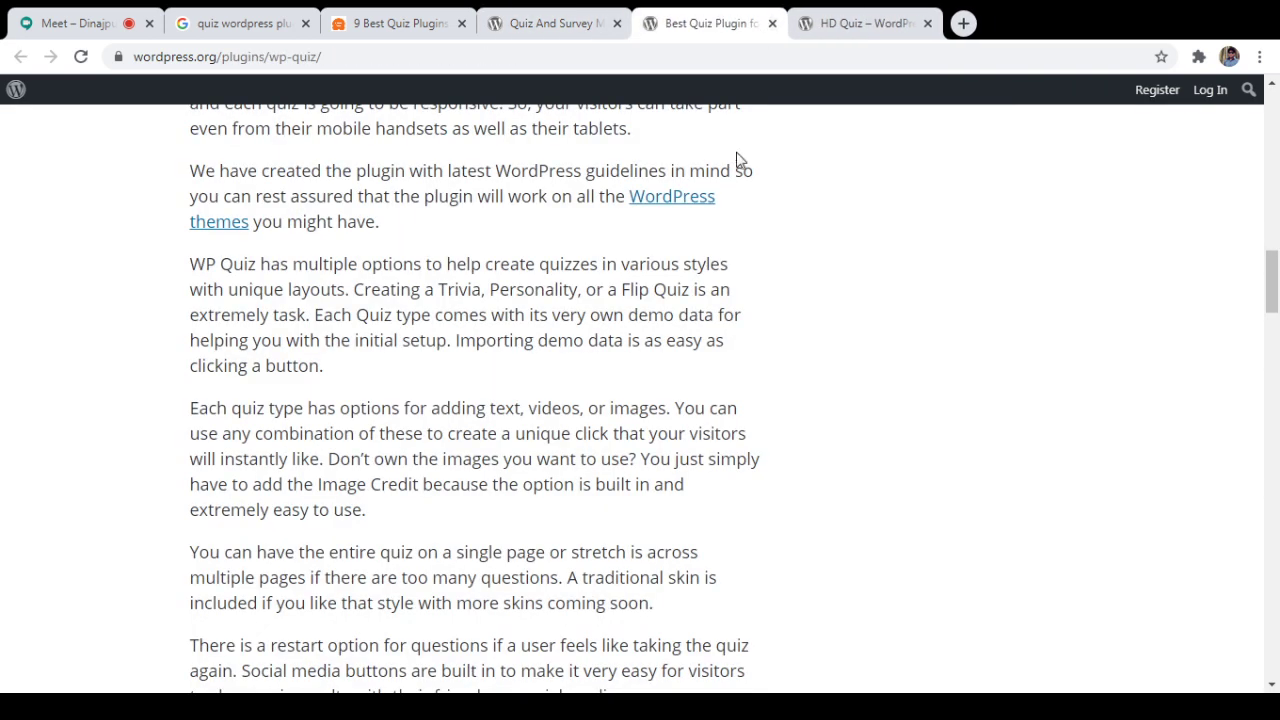
Step: Look over the WP Quiz plugin's ratings, support section and version details
left_click_drag(1260, 280, 1273, 208)
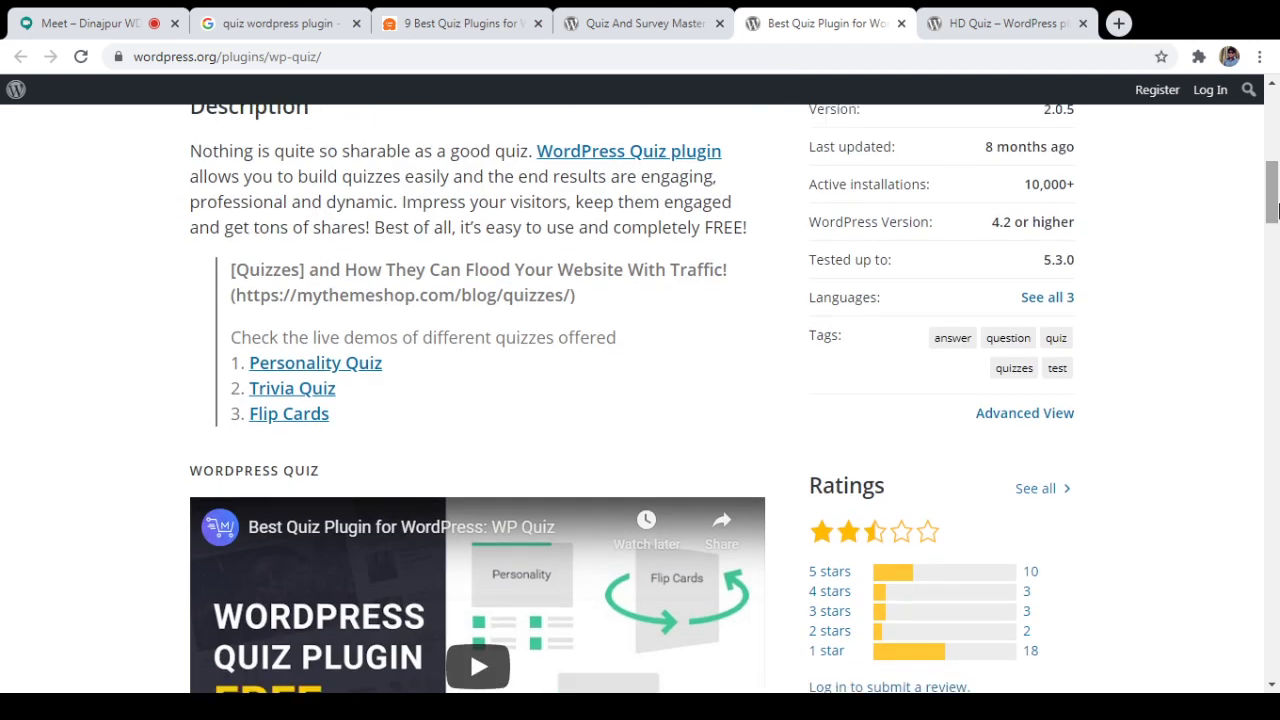
scroll(980, 434, "down", 2)
scroll(1000, 430, "down", 3)
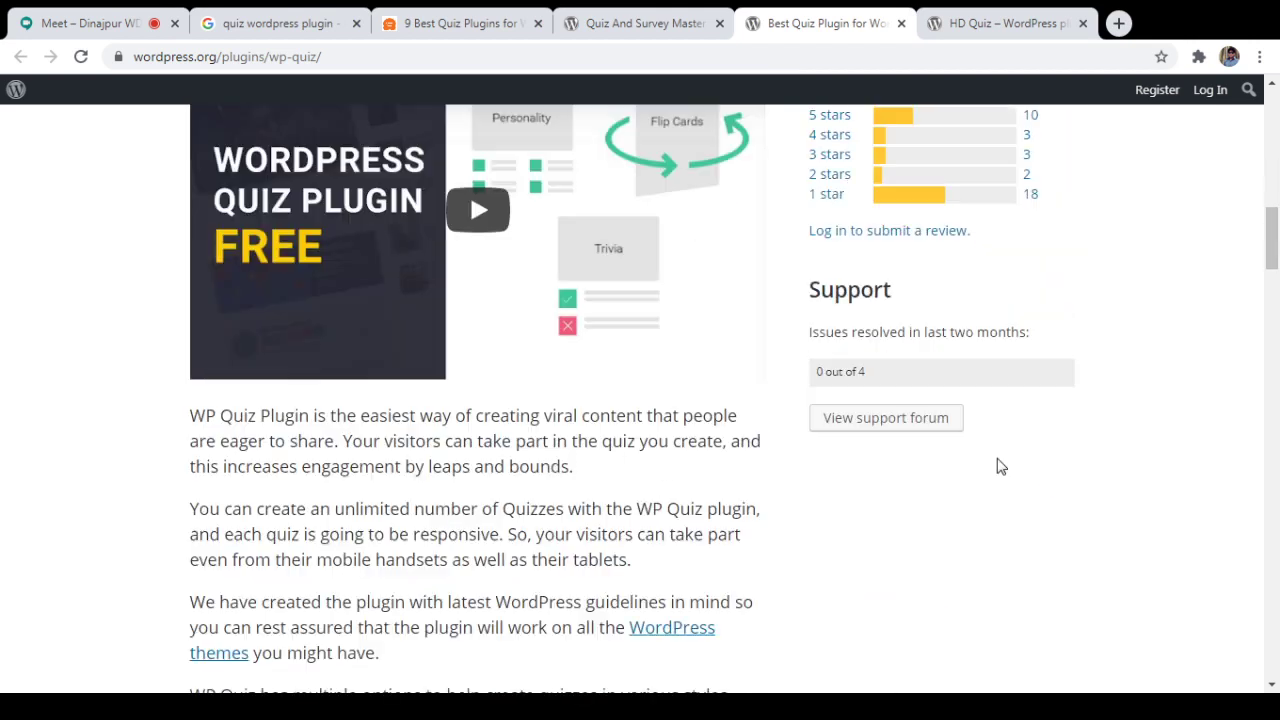
scroll(996, 466, "up", 6)
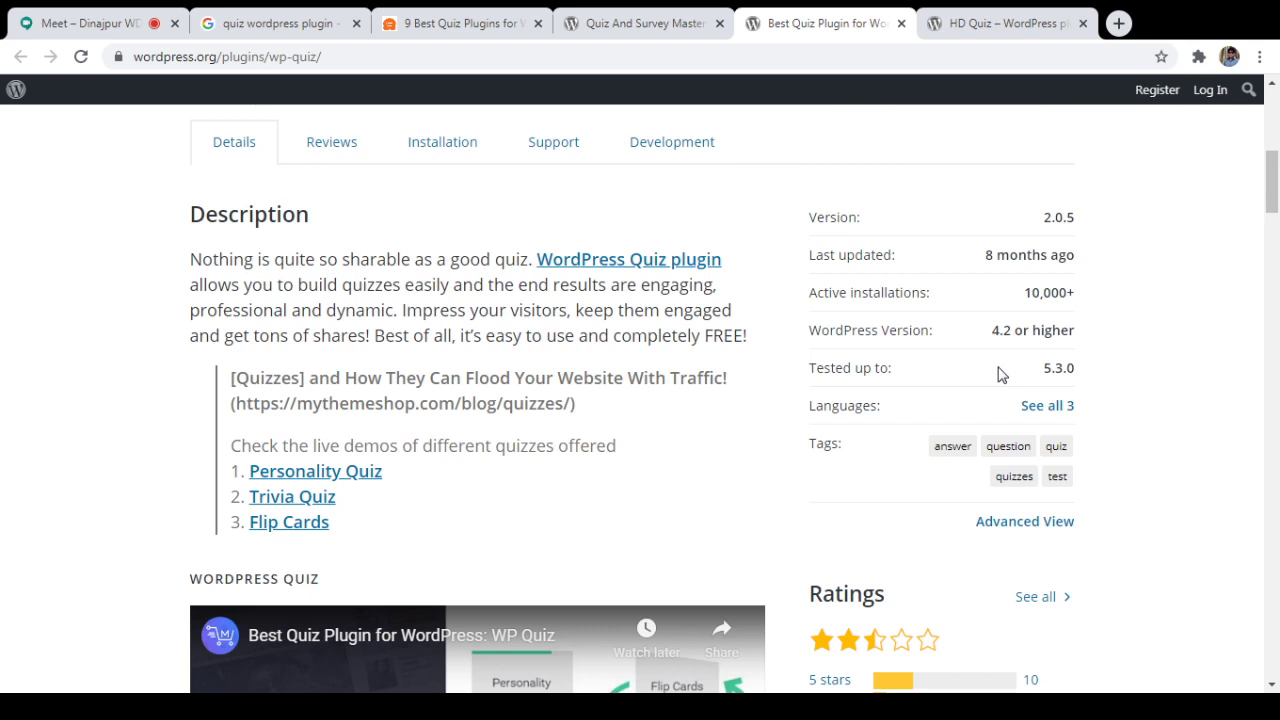
scroll(1000, 373, "up", 1)
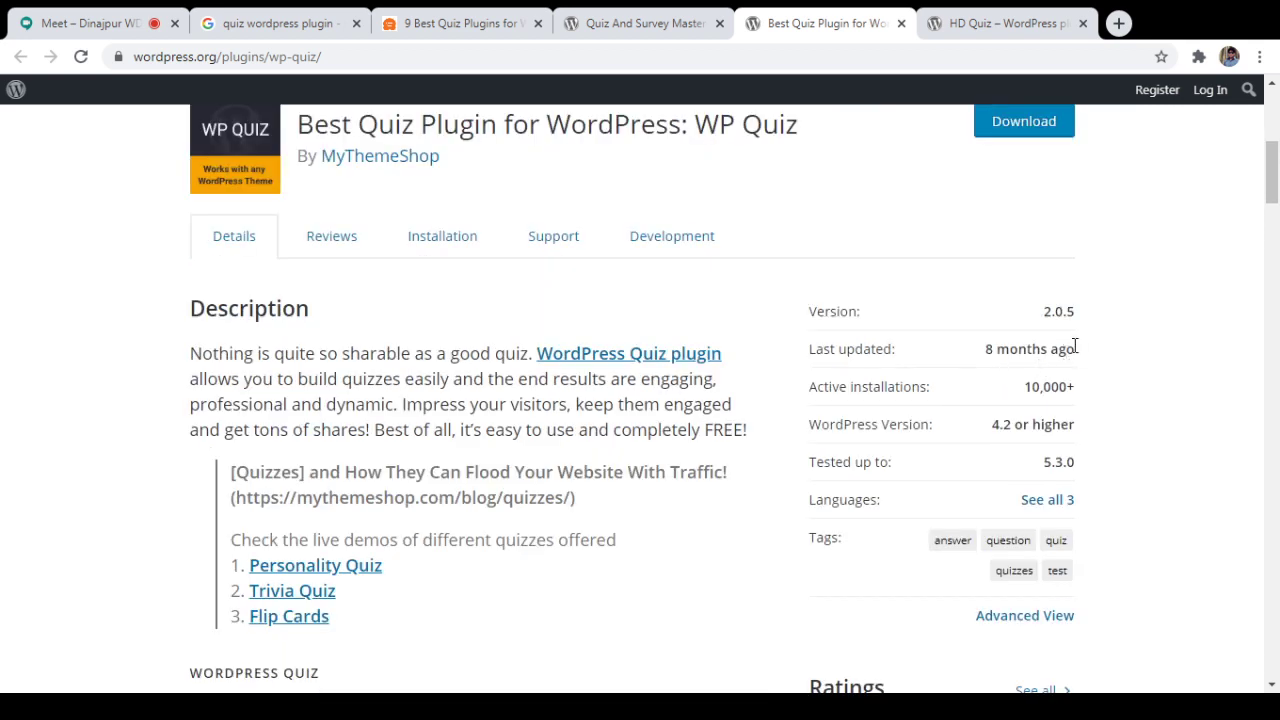
Step: Point out the Last updated row by highlighting text around it, and review WP Quiz's star ratings
left_click_drag(1068, 366, 968, 360)
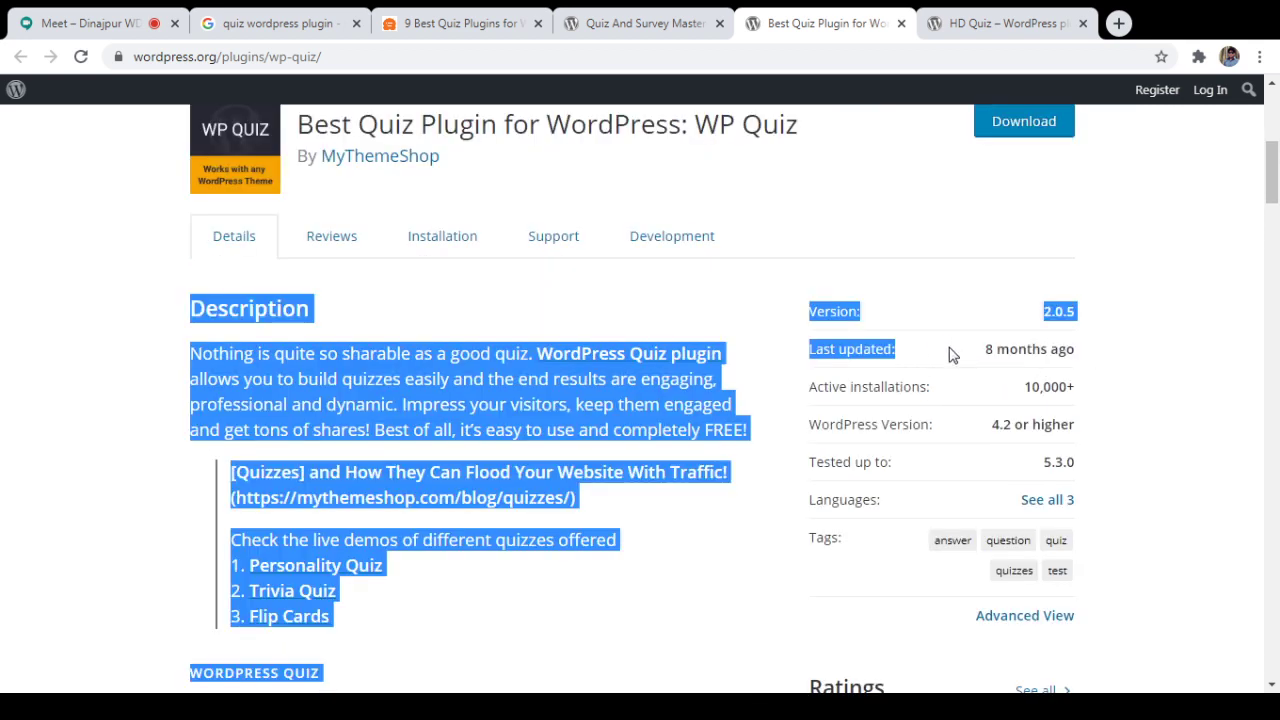
left_click(980, 408)
scroll(1086, 447, "down", 5)
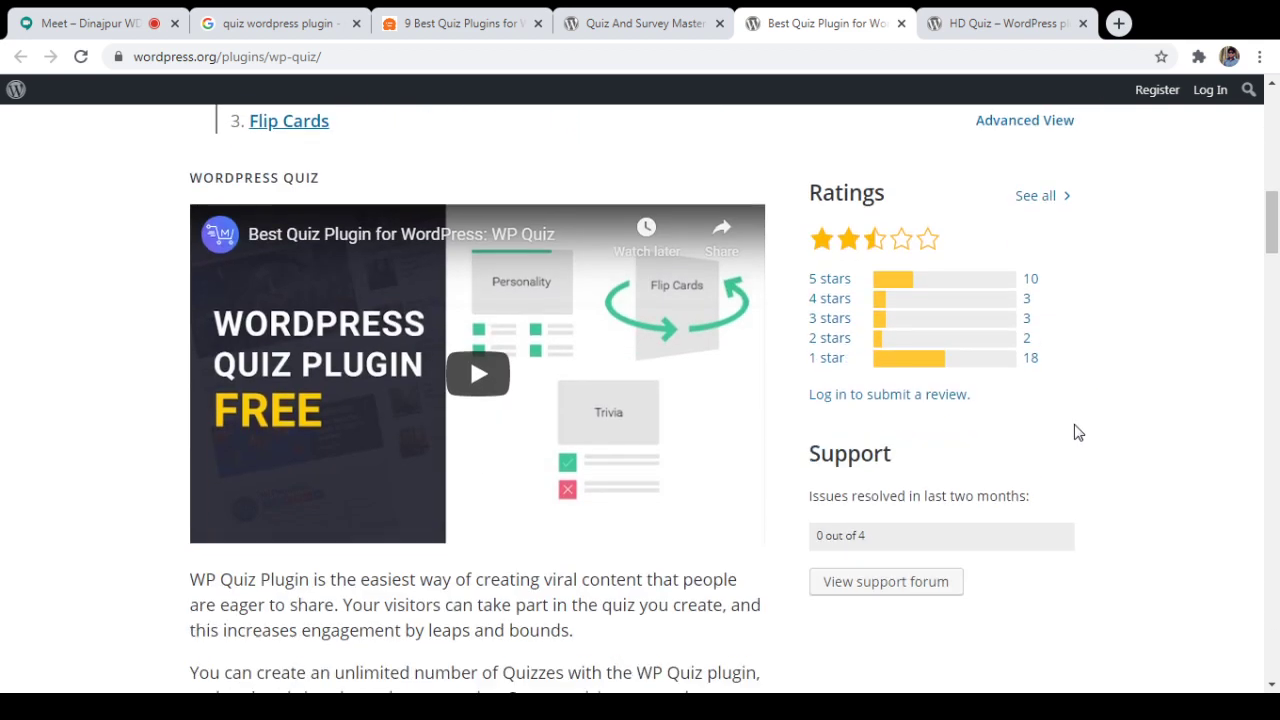
scroll(1078, 432, "down", 1)
scroll(960, 340, "up", 1)
scroll(940, 280, "up", 1)
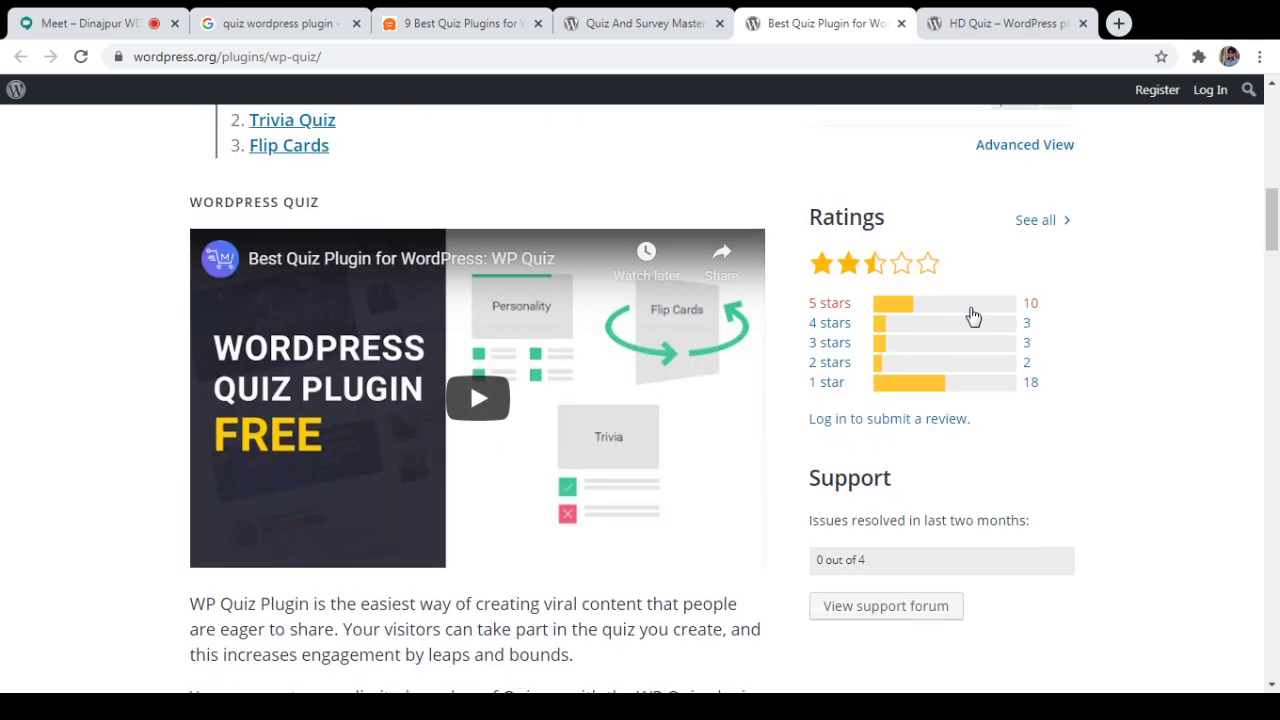
Step: Skim the WP Quiz description and feature list as far as the complete setup tutorial video
scroll(974, 317, "down", 10)
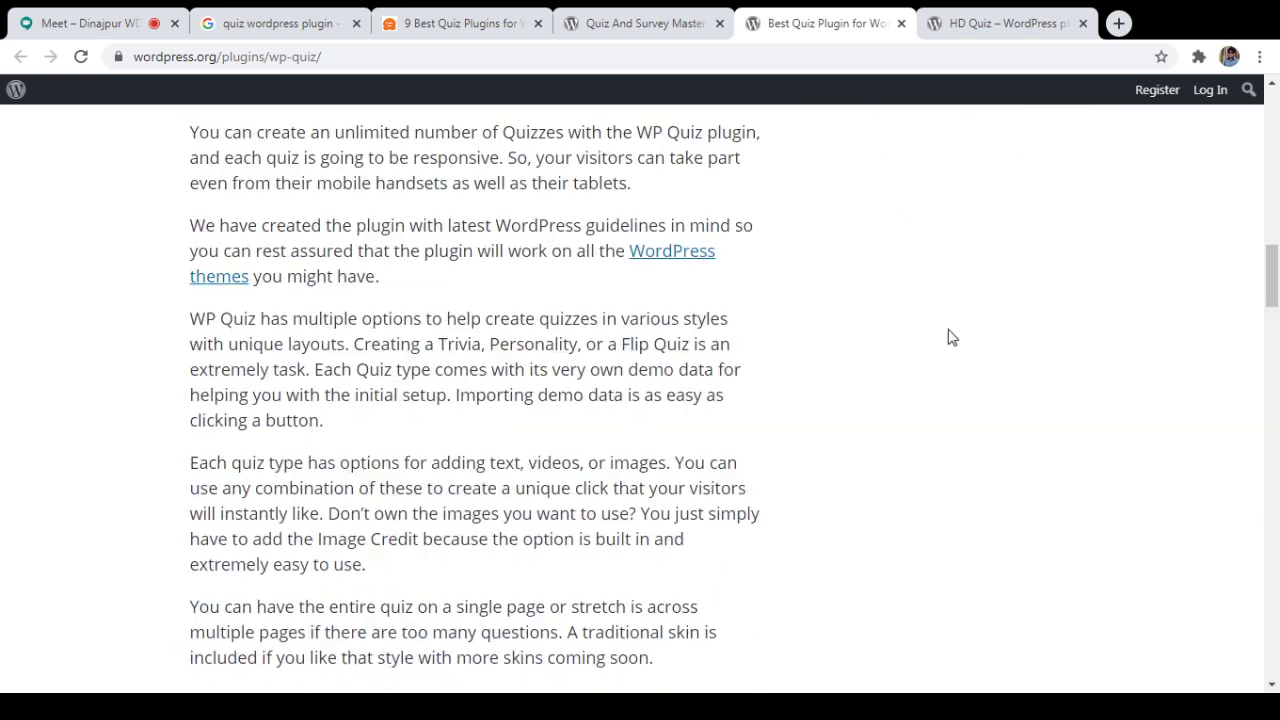
scroll(912, 405, "down", 8)
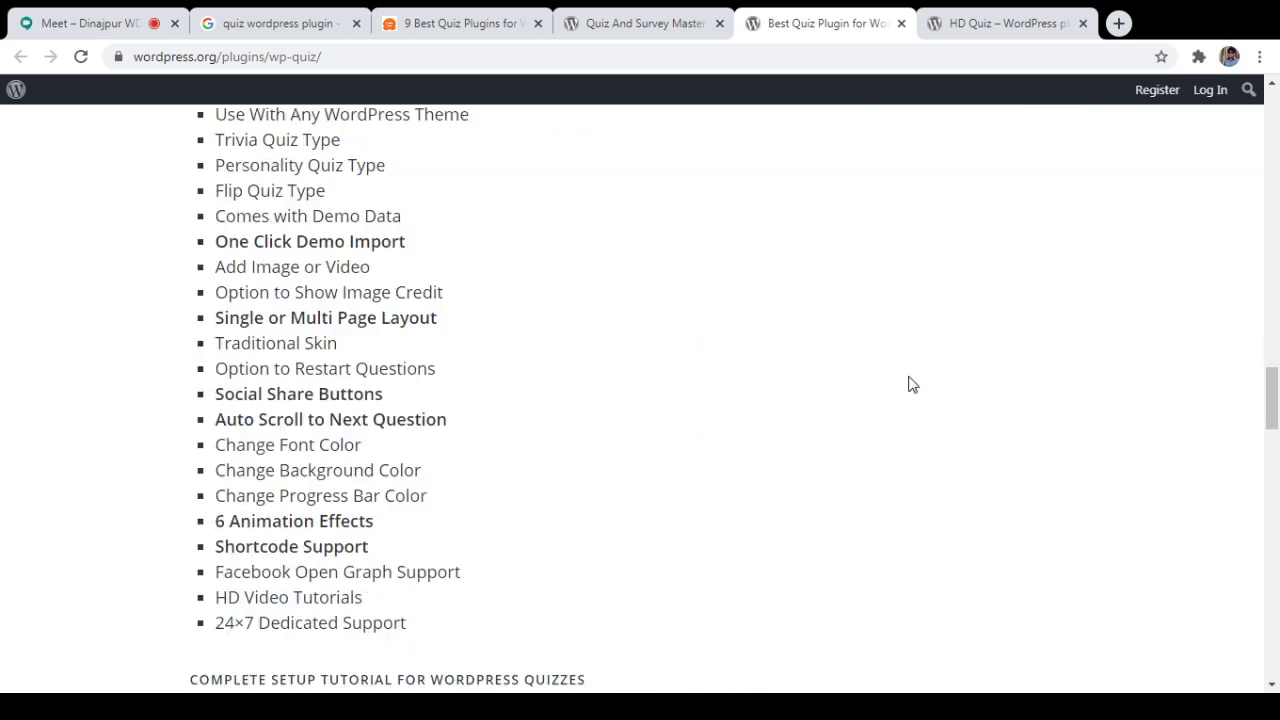
scroll(912, 385, "down", 5)
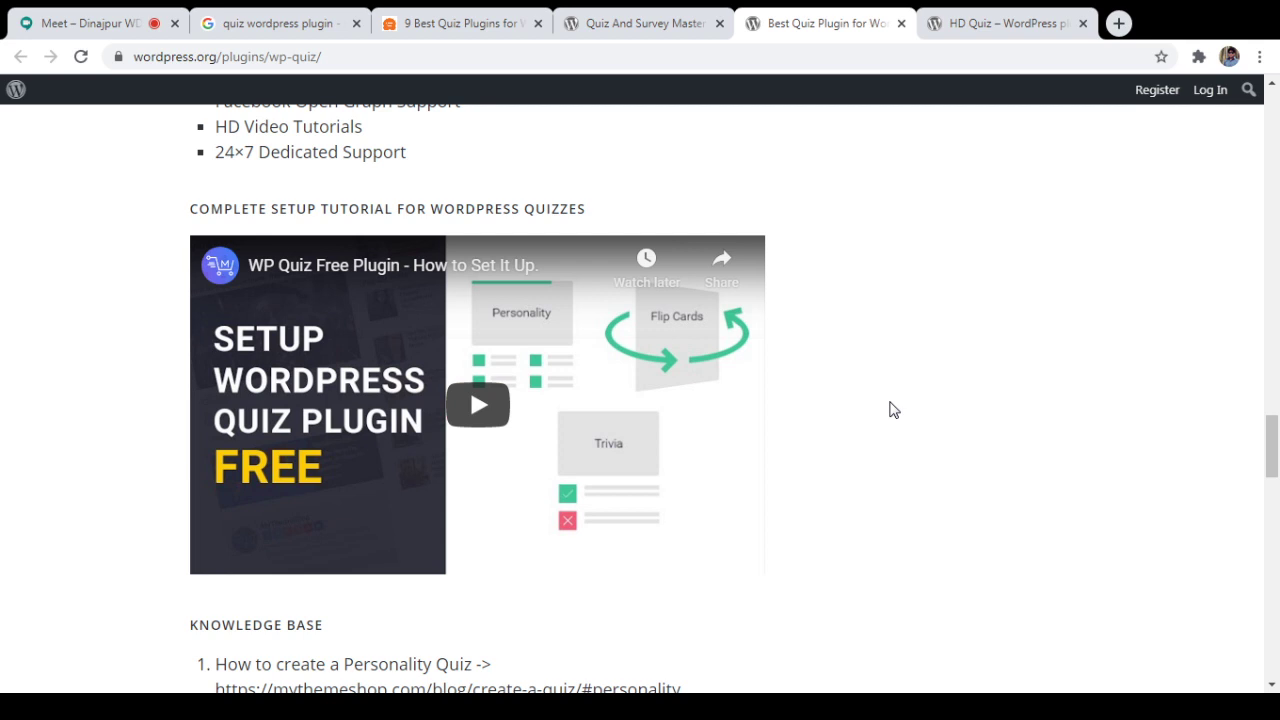
Step: Play the WP Quiz setup tutorial video, glance at the feature list meanwhile, and pause the video
left_click(570, 404)
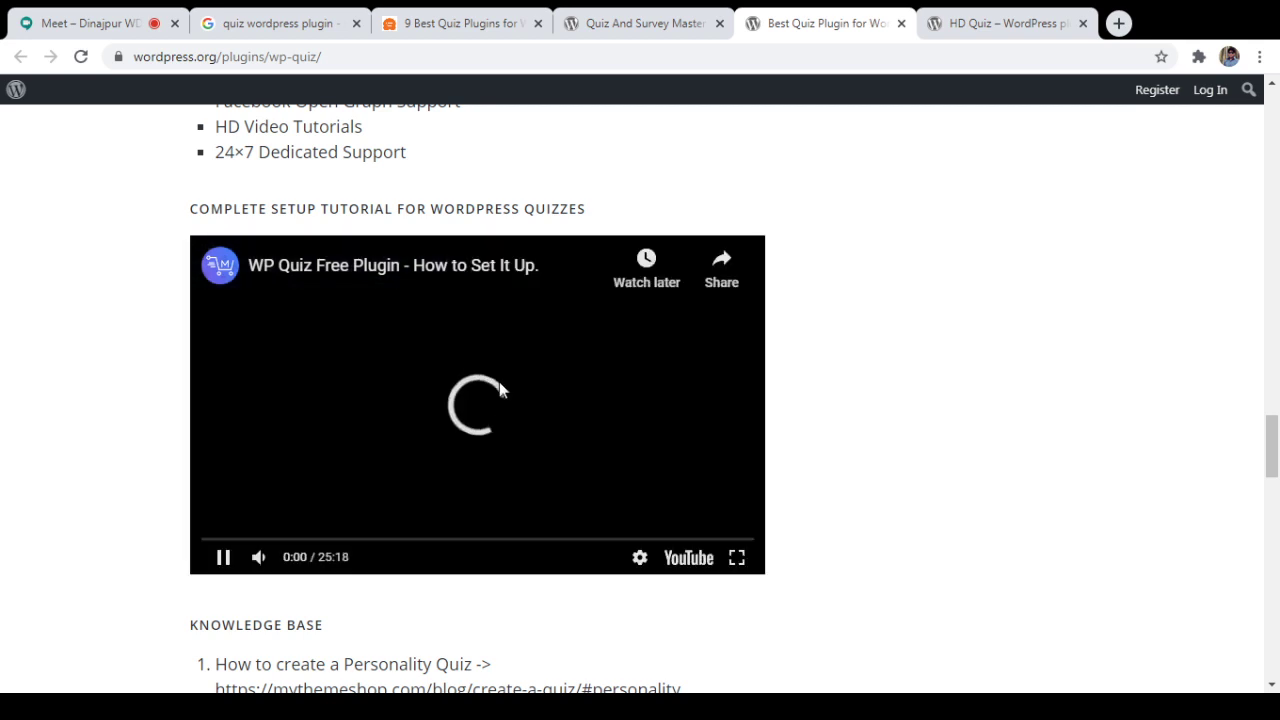
scroll(500, 390, "up", 6)
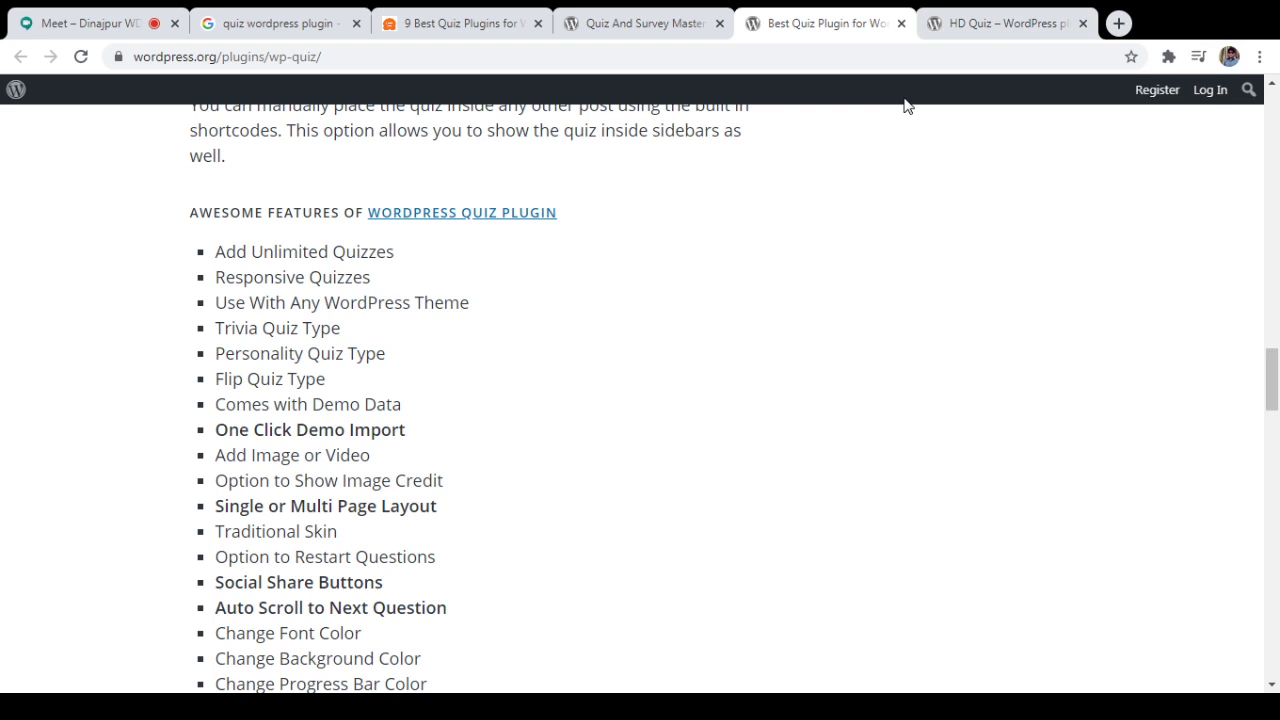
scroll(477, 334, "down", 6)
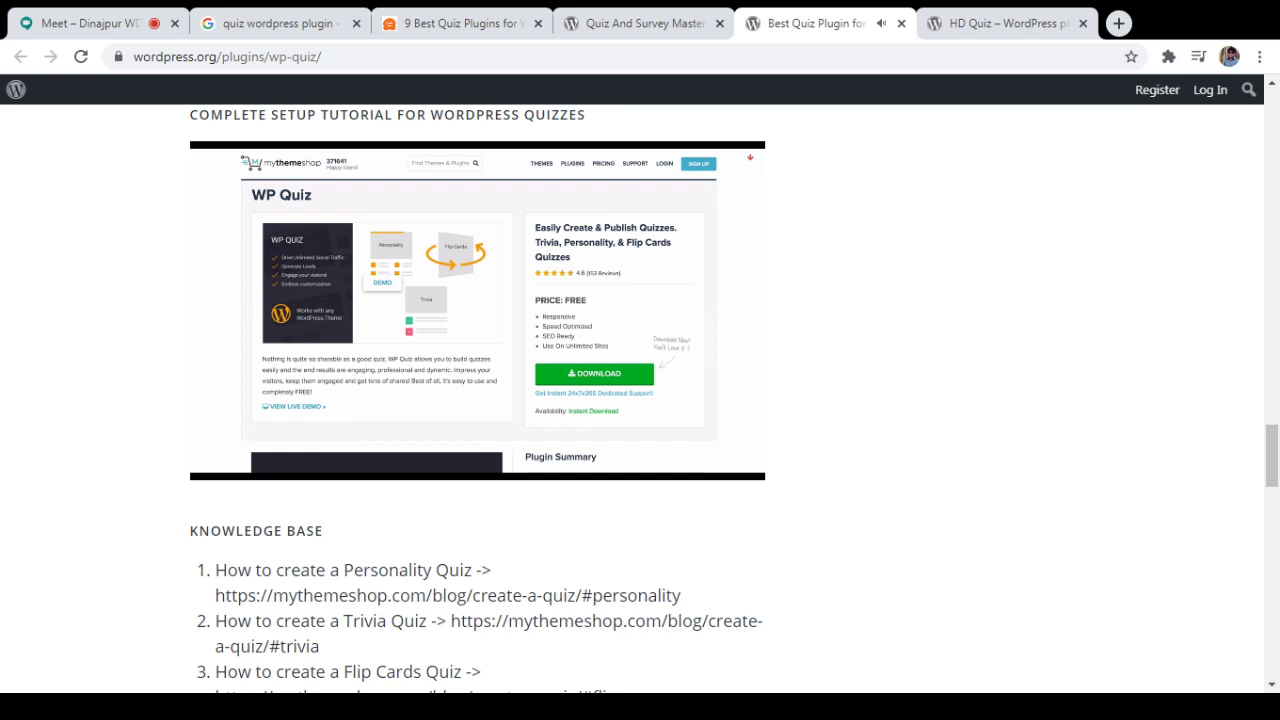
mouse_move(225, 478)
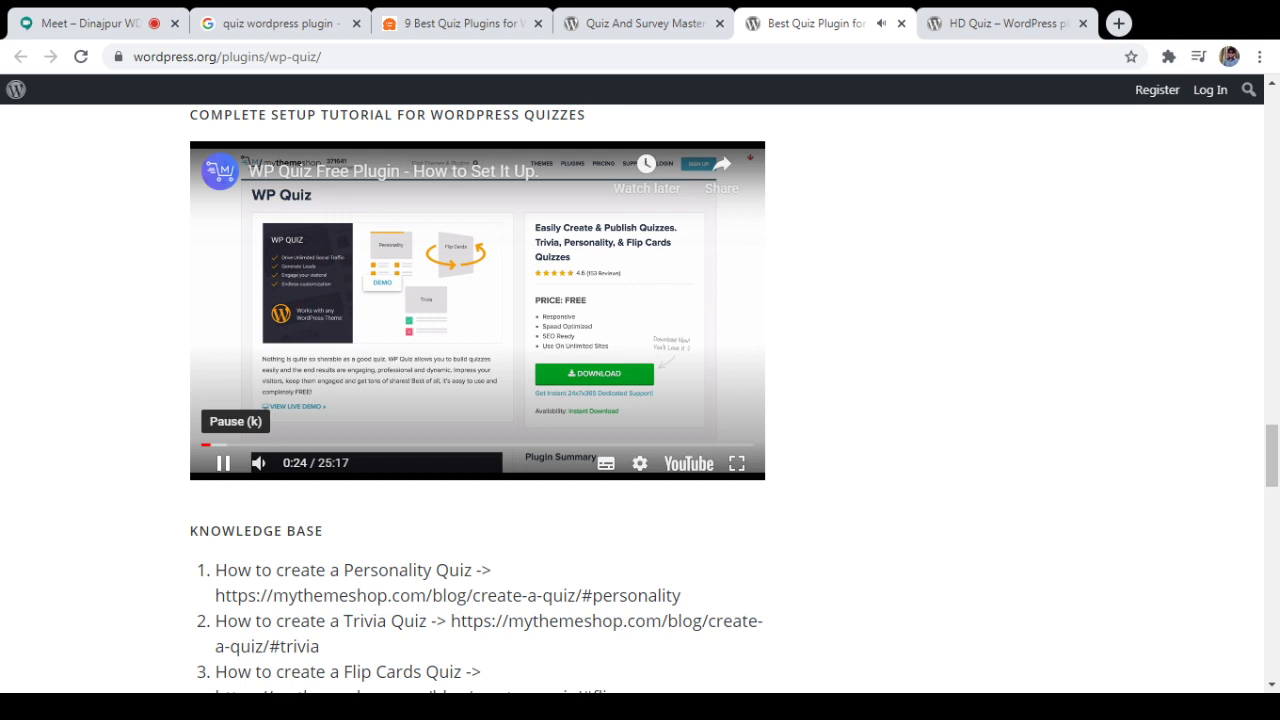
left_click(223, 462)
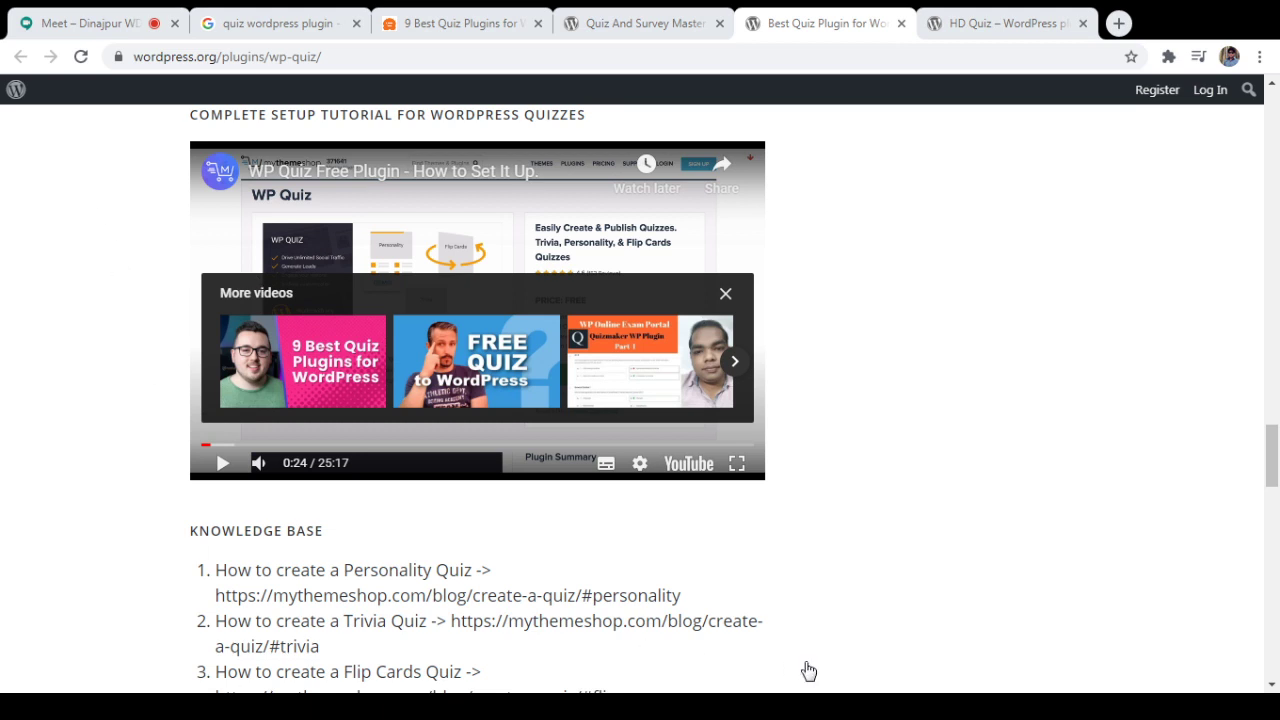
Step: Close the Google results, the 9 Best Quiz Plugins article and all three quiz plugin pages, leaving only the class call open
left_click(291, 23)
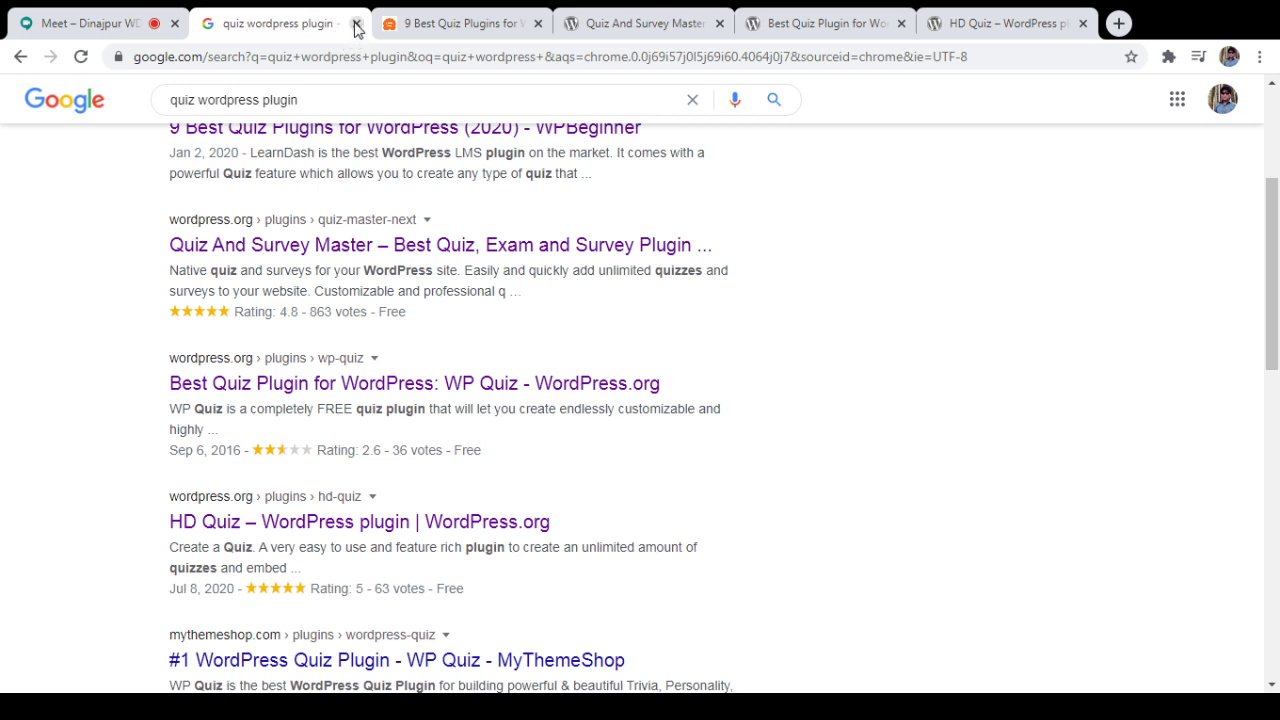
left_click(356, 23)
left_click(357, 23)
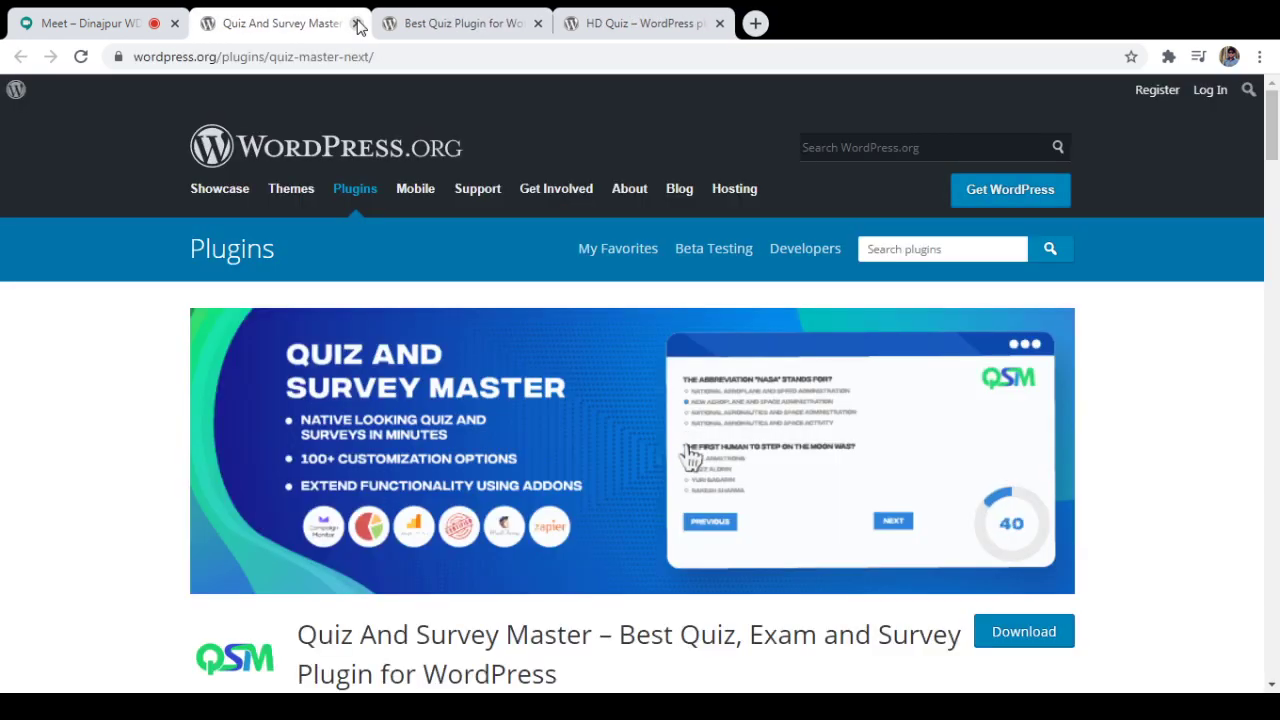
left_click(359, 22)
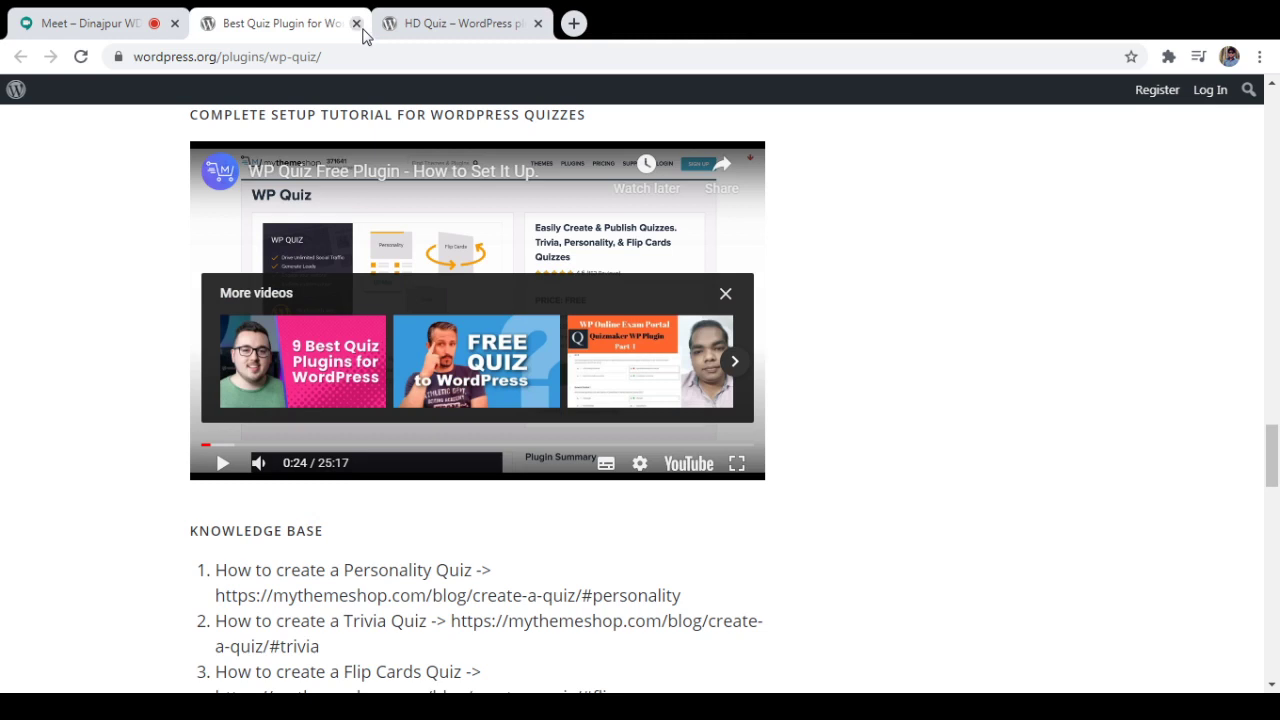
left_click(356, 23)
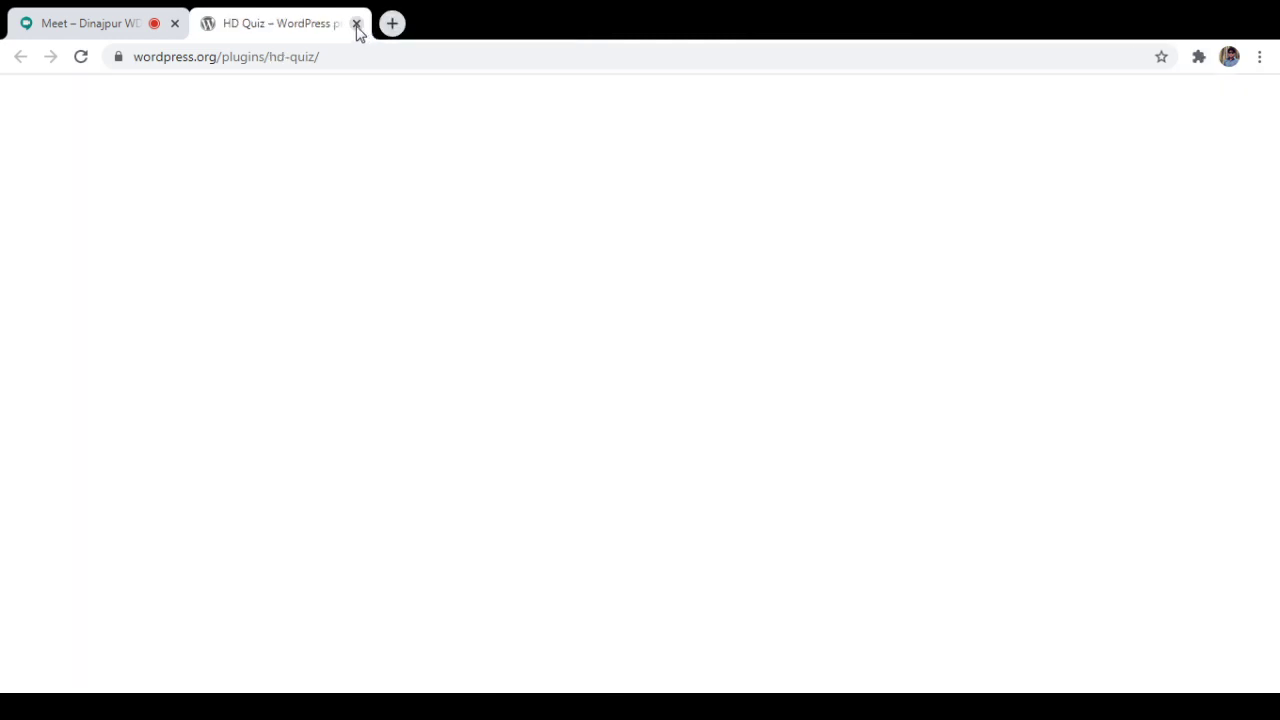
left_click(356, 23)
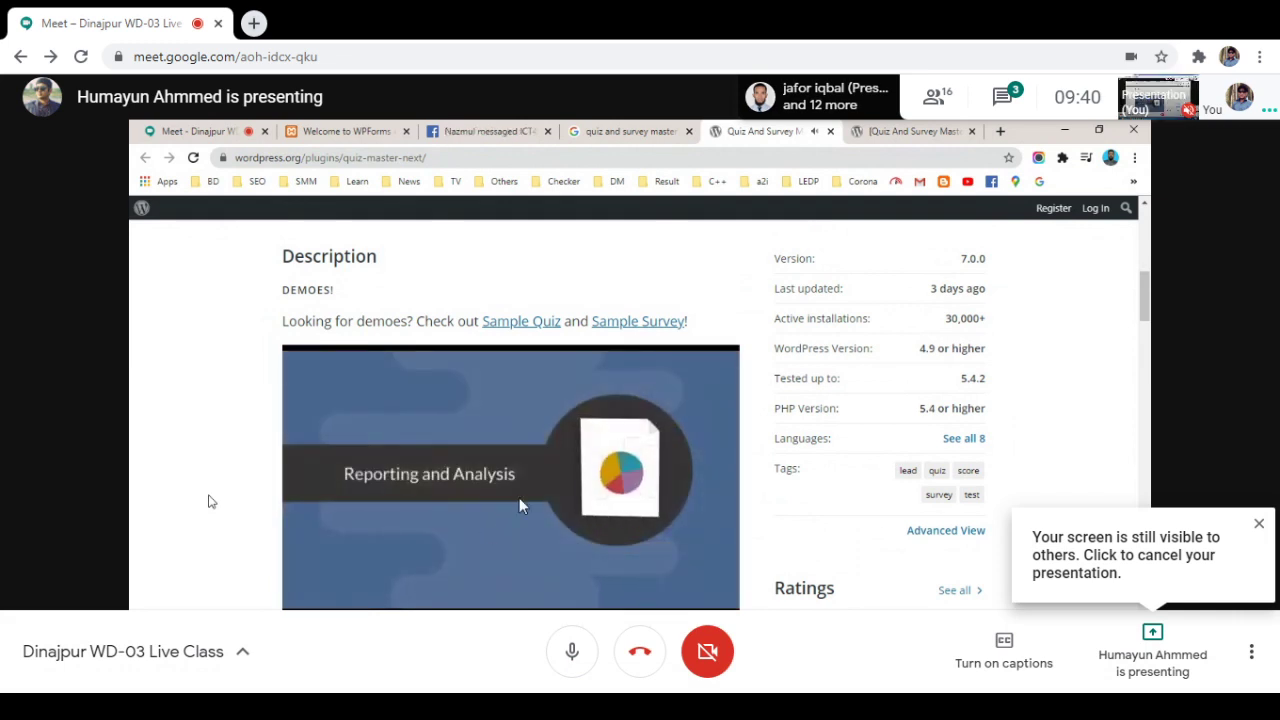
Step: Dismiss the notice about the screen being visible to others and mute the microphone in the class call
left_click(1259, 524)
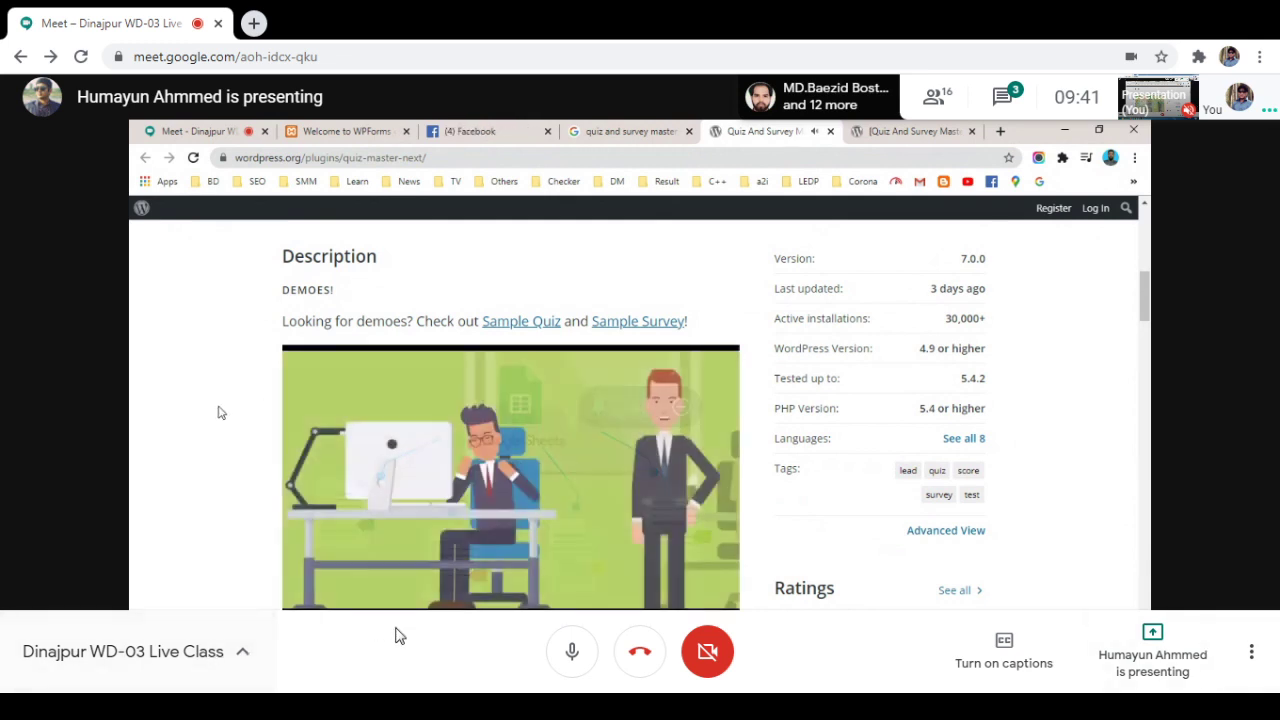
left_click(575, 643)
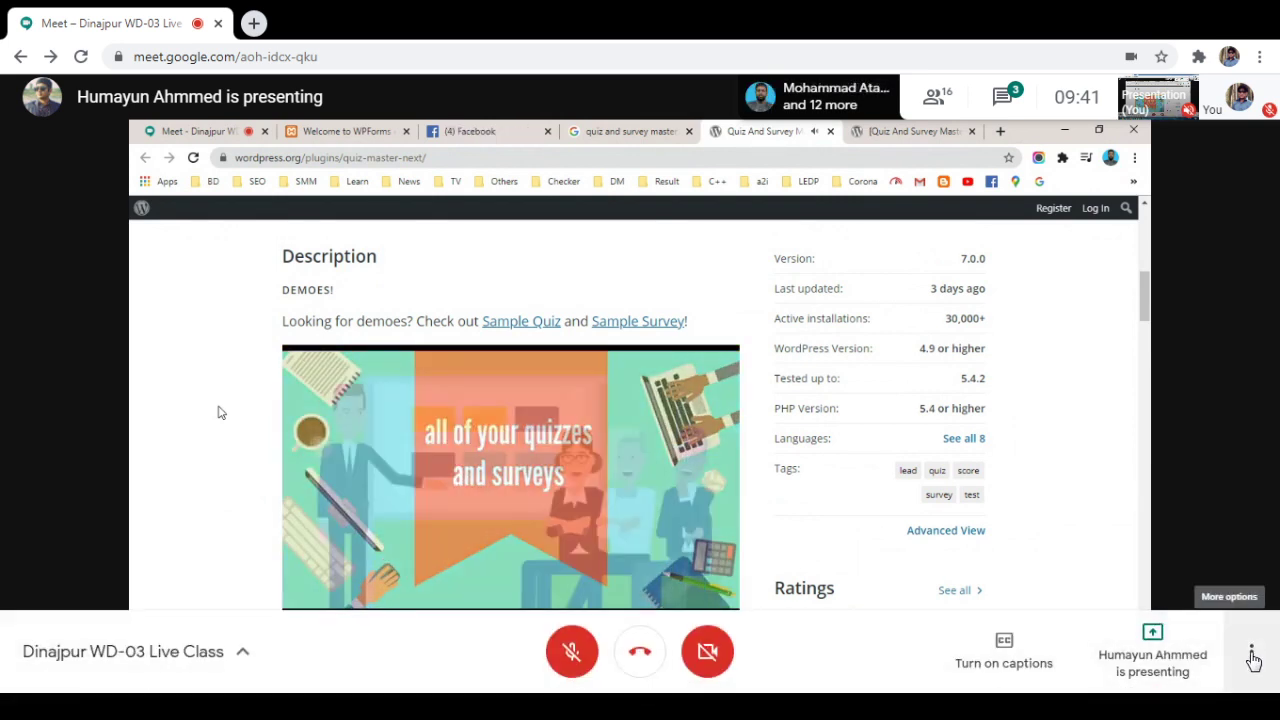
left_click(1253, 659)
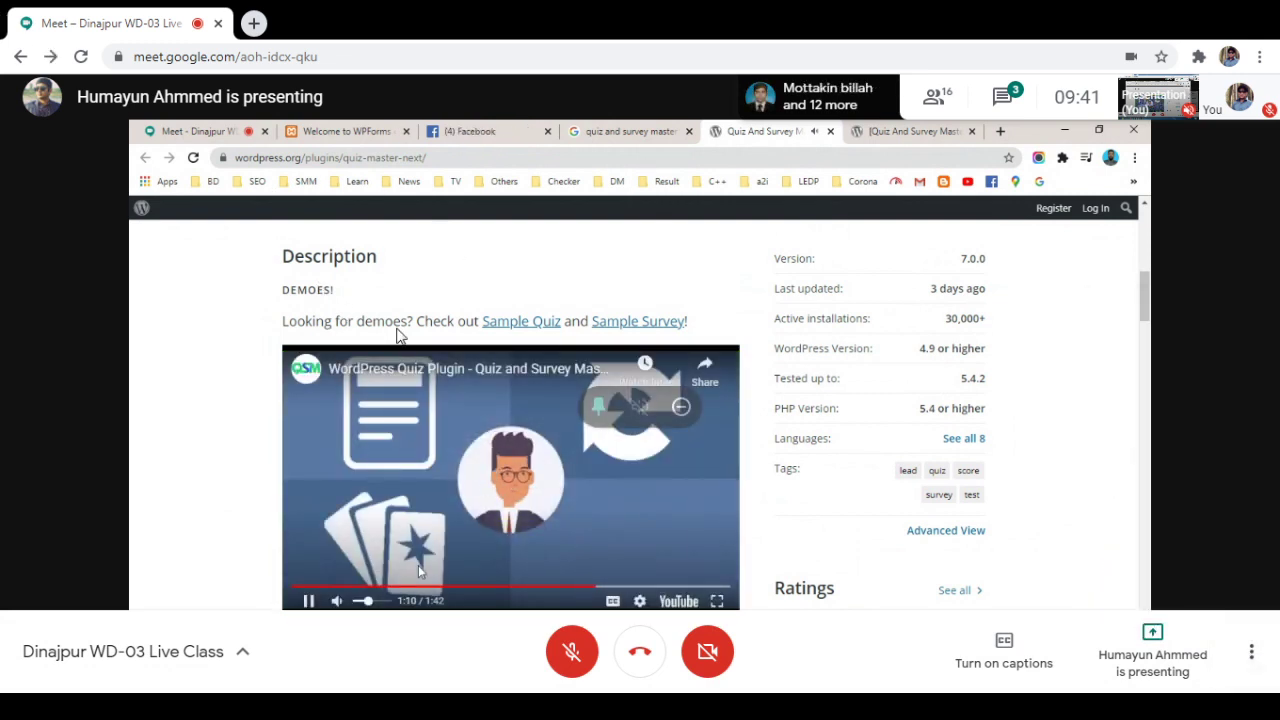
left_click(316, 330)
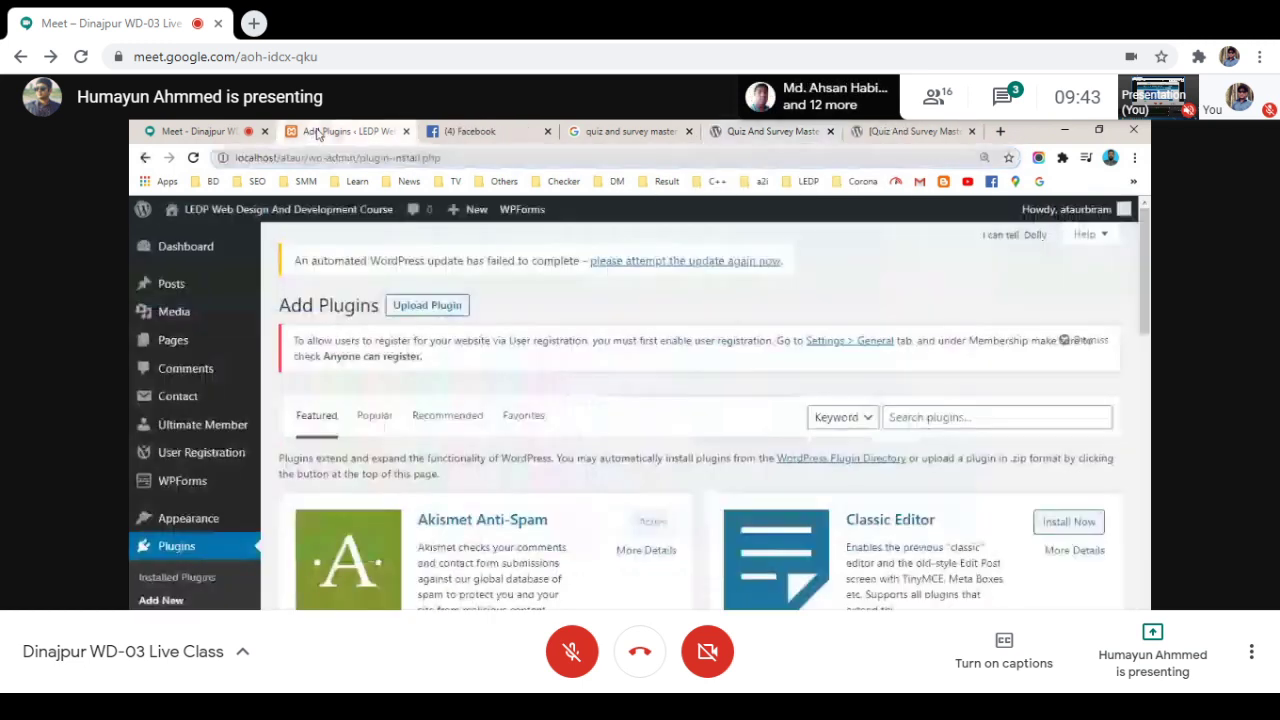
Step: Search for the plugin quiz-master-next on the WordPress Add Plugins page in the shared presentation
key("ctrl+2")
left_click(907, 413)
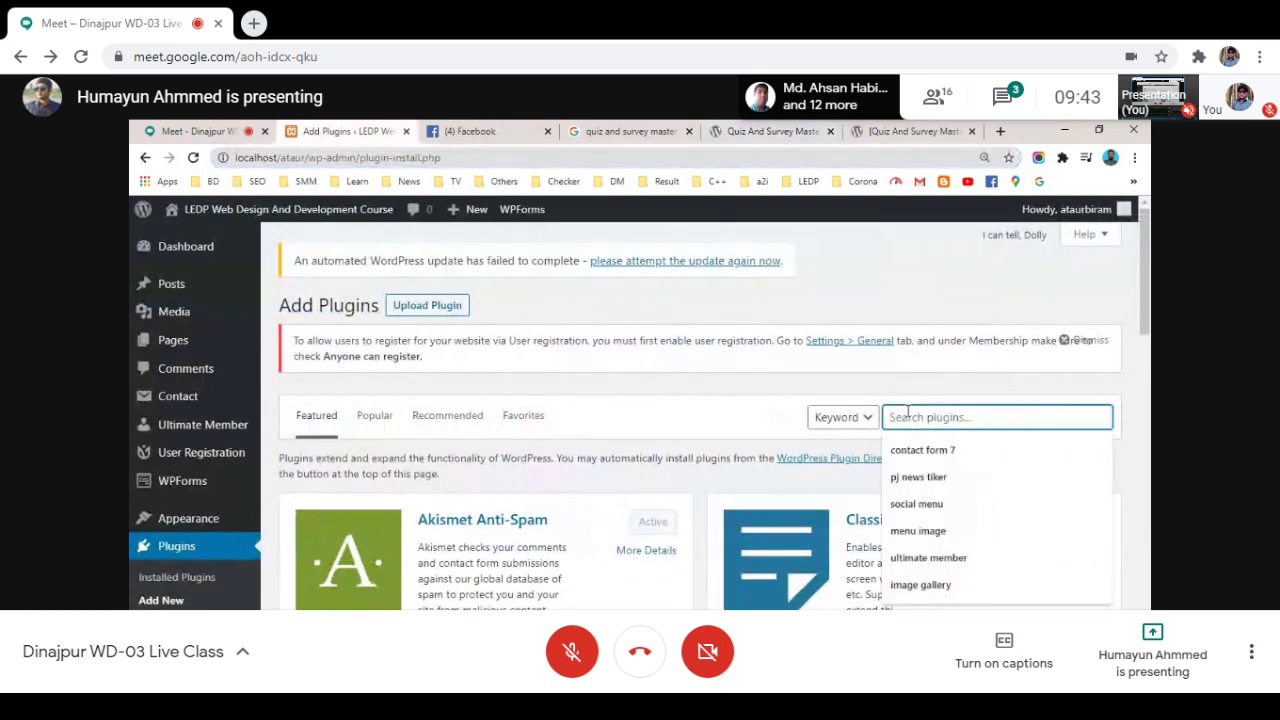
type("quiz-master-next")
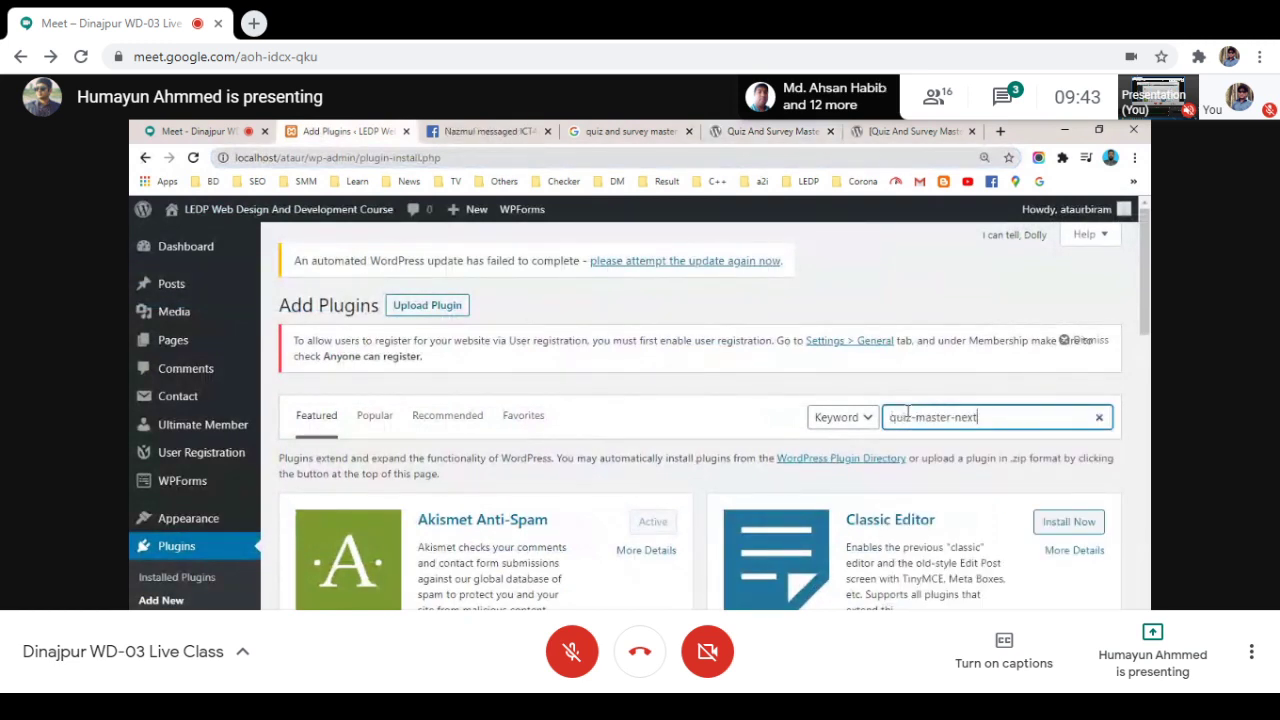
Step: Run the quiz-master-next plugin search and open the Quiz And Survey Master details in a separate tab
key("Return")
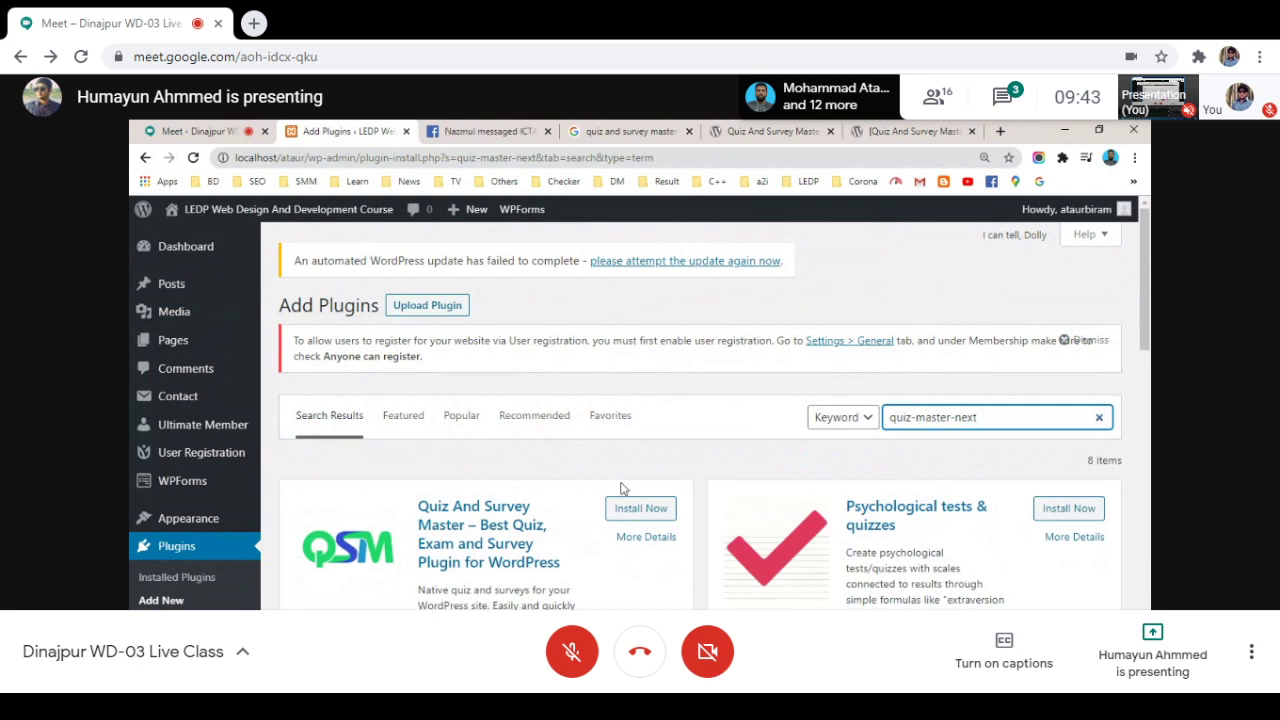
scroll(621, 488, "down", 1)
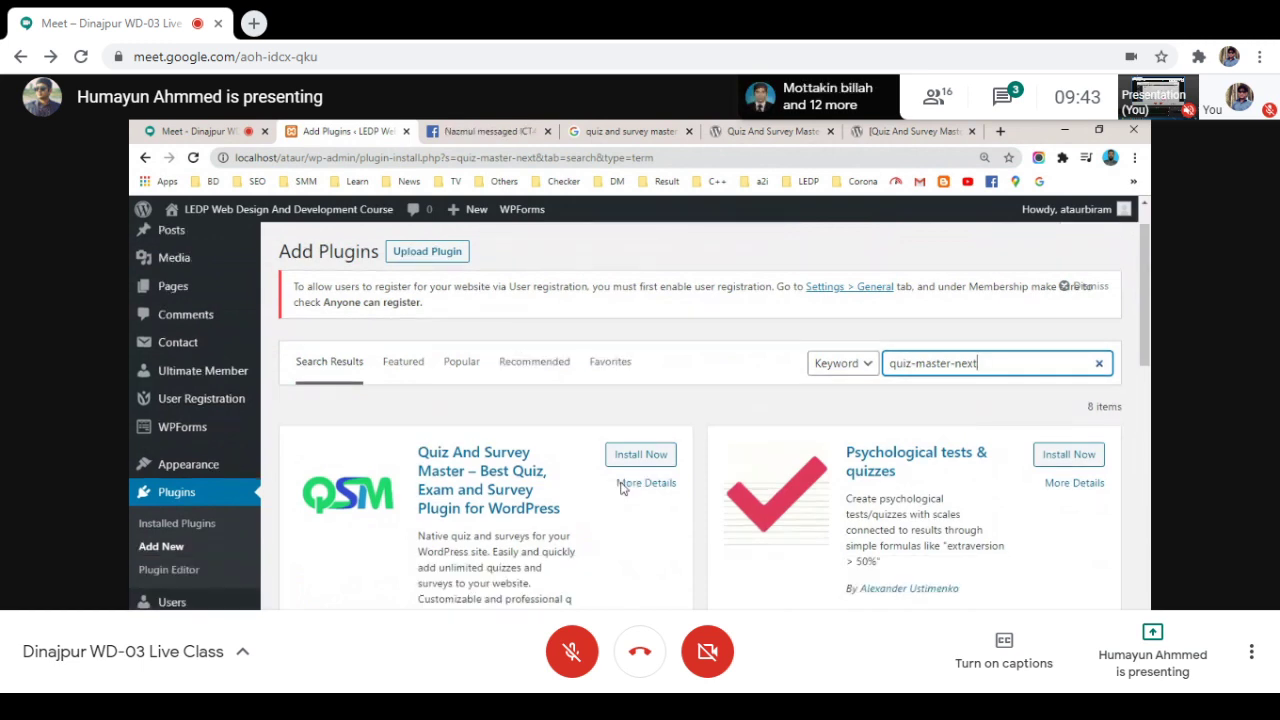
scroll(621, 488, "down", 2)
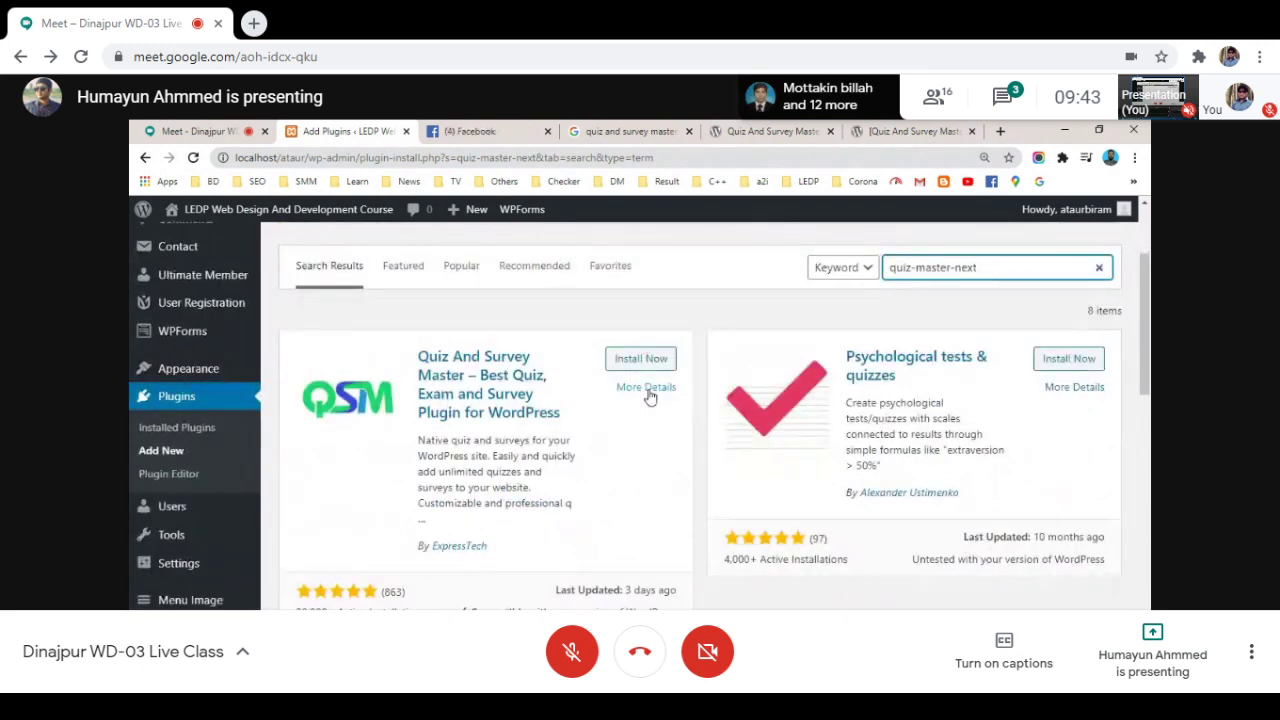
right_click(648, 397)
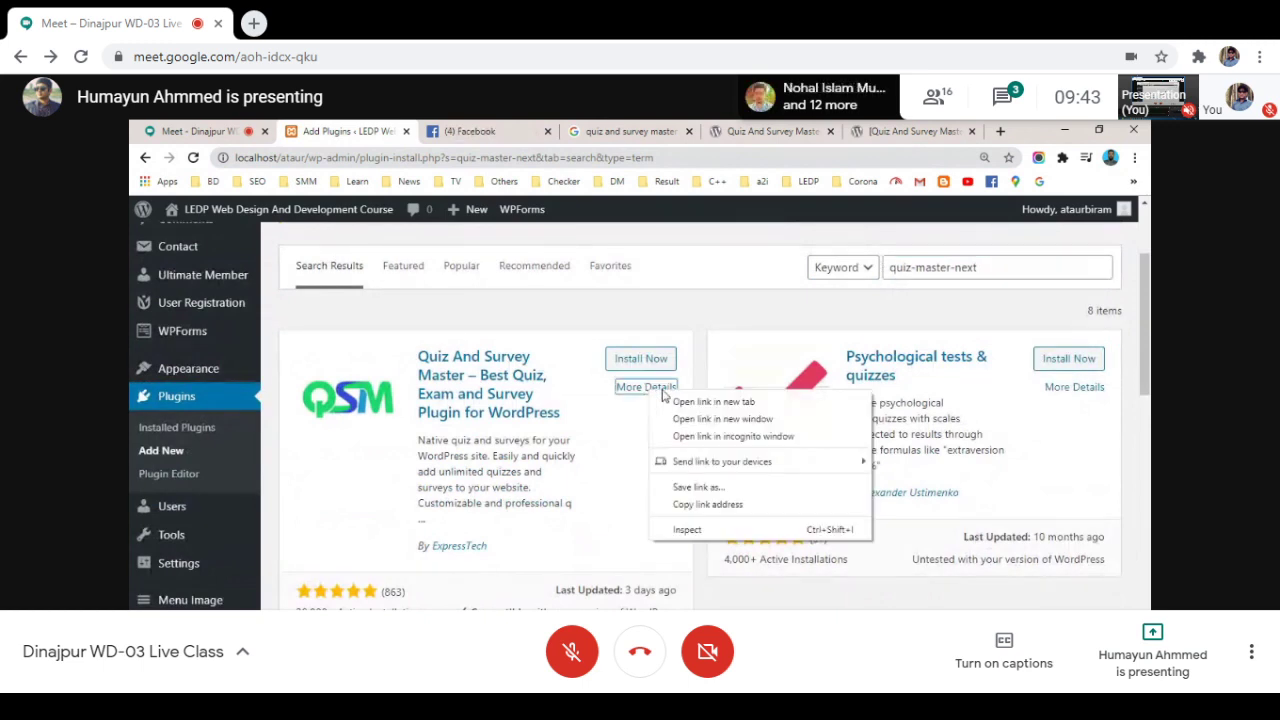
left_click(665, 401)
left_click(430, 131)
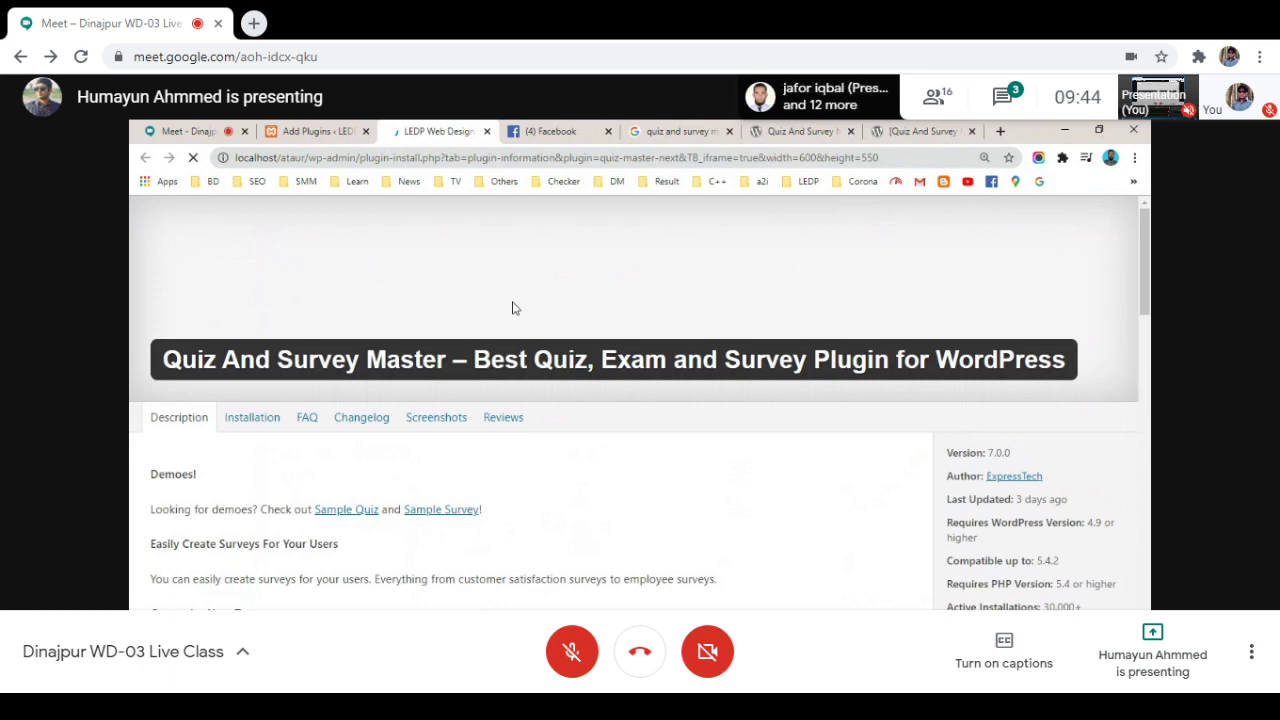
Step: Read through the Quiz And Survey Master plugin description, including its question types and premium add-ons
scroll(556, 454, "down", 5)
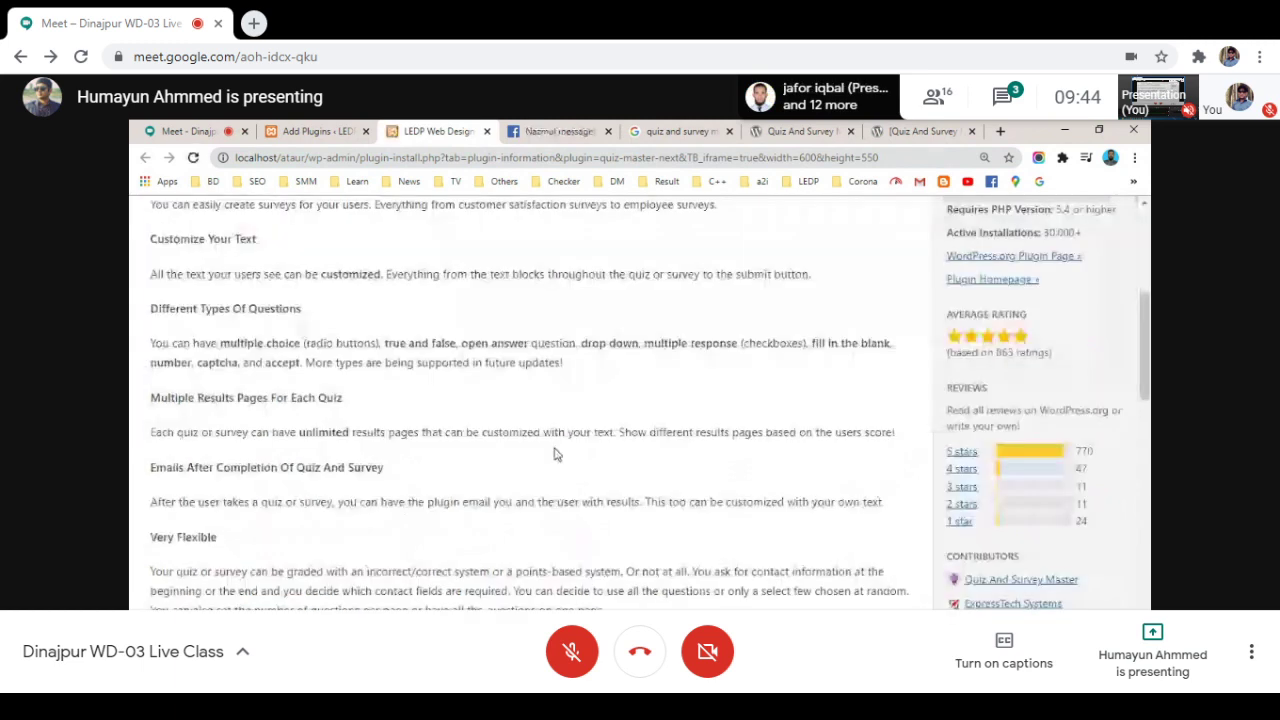
scroll(556, 454, "down", 10)
scroll(556, 450, "down", 2)
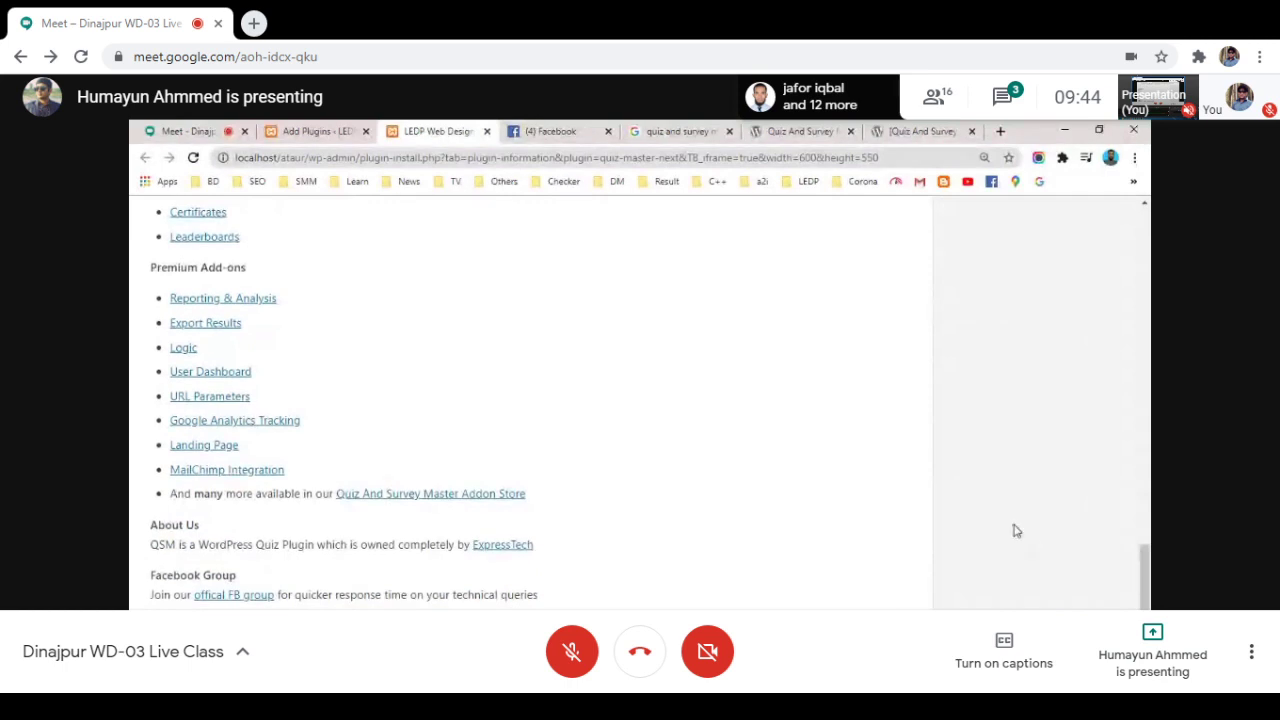
scroll(1020, 530, "up", 10)
scroll(1006, 510, "up", 5)
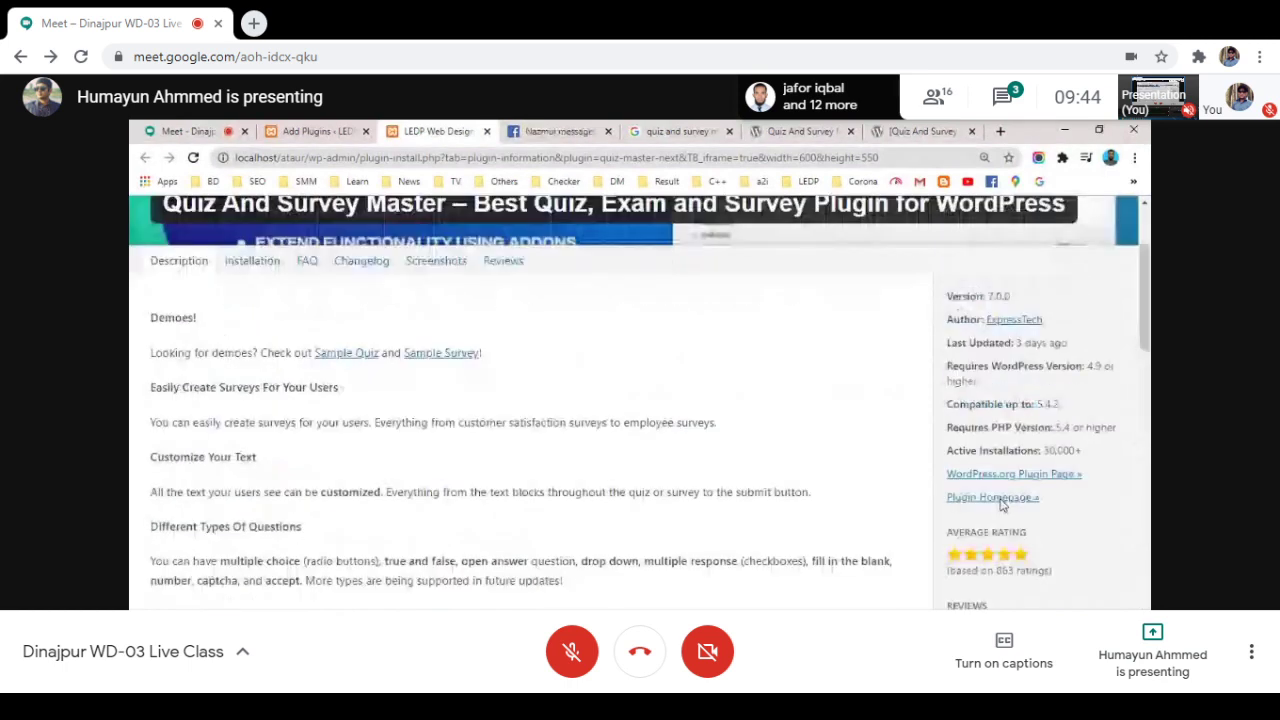
scroll(1001, 505, "up", 3)
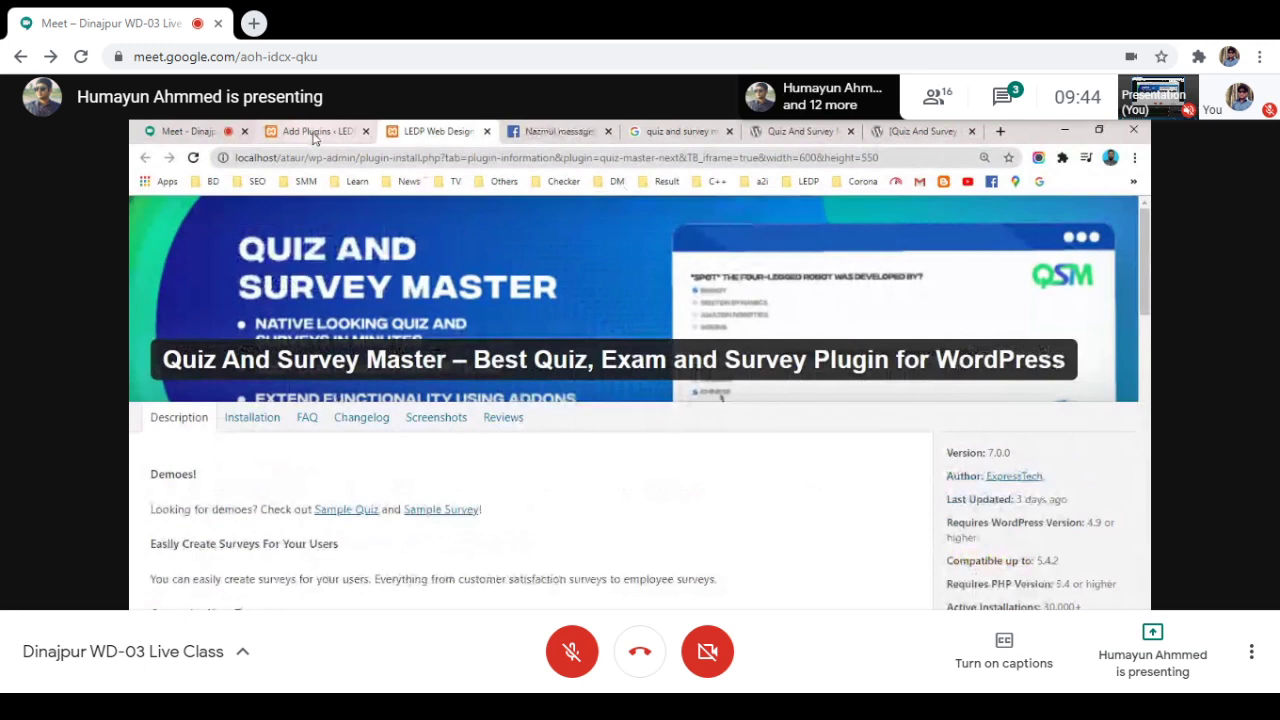
Step: Install and activate the Quiz And Survey Master plugin from the Add Plugins search results
left_click(318, 131)
left_click(641, 359)
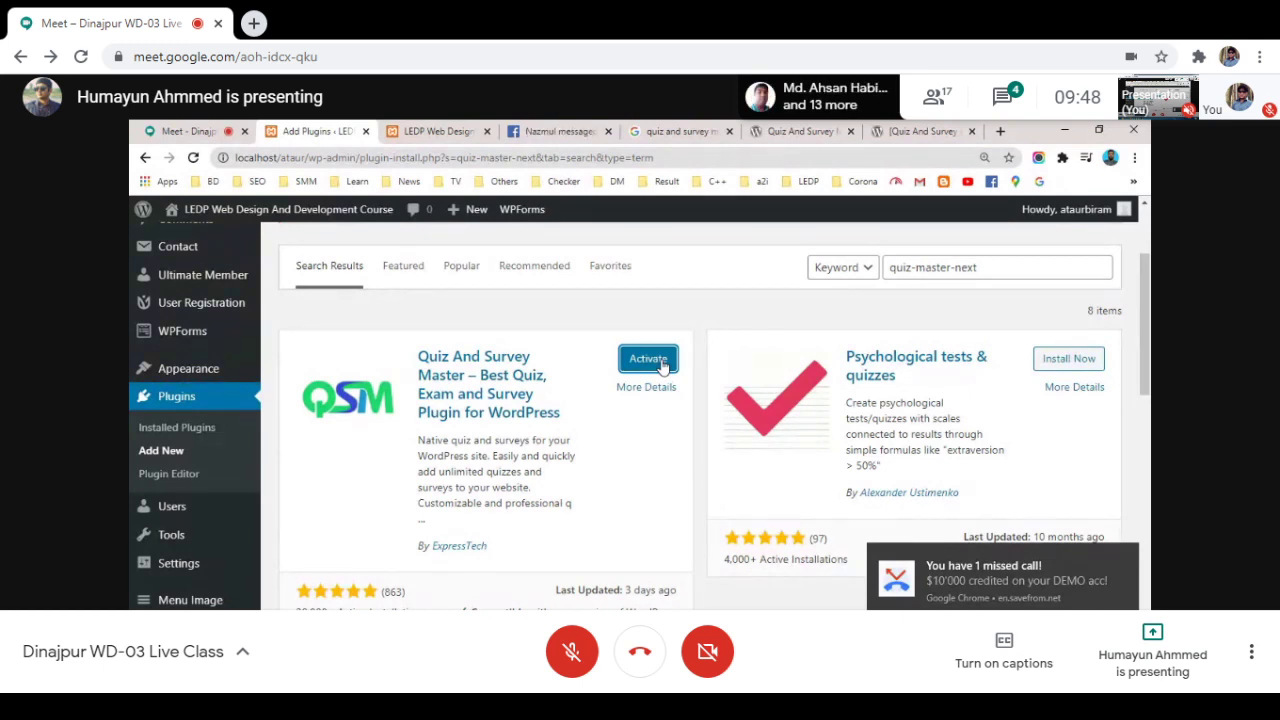
left_click(648, 359)
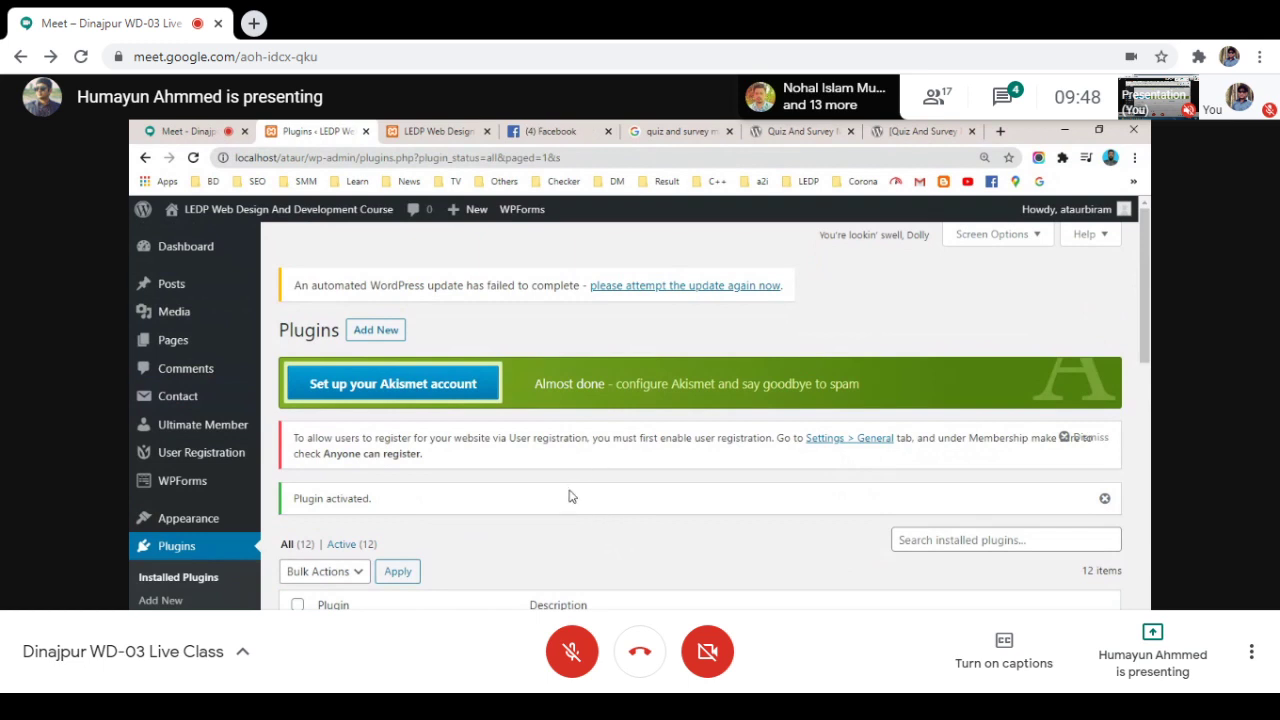
Step: Review the installed plugins list and locate the Quiz And Survey Master entry
scroll(570, 497, "down", 3)
scroll(570, 485, "down", 3)
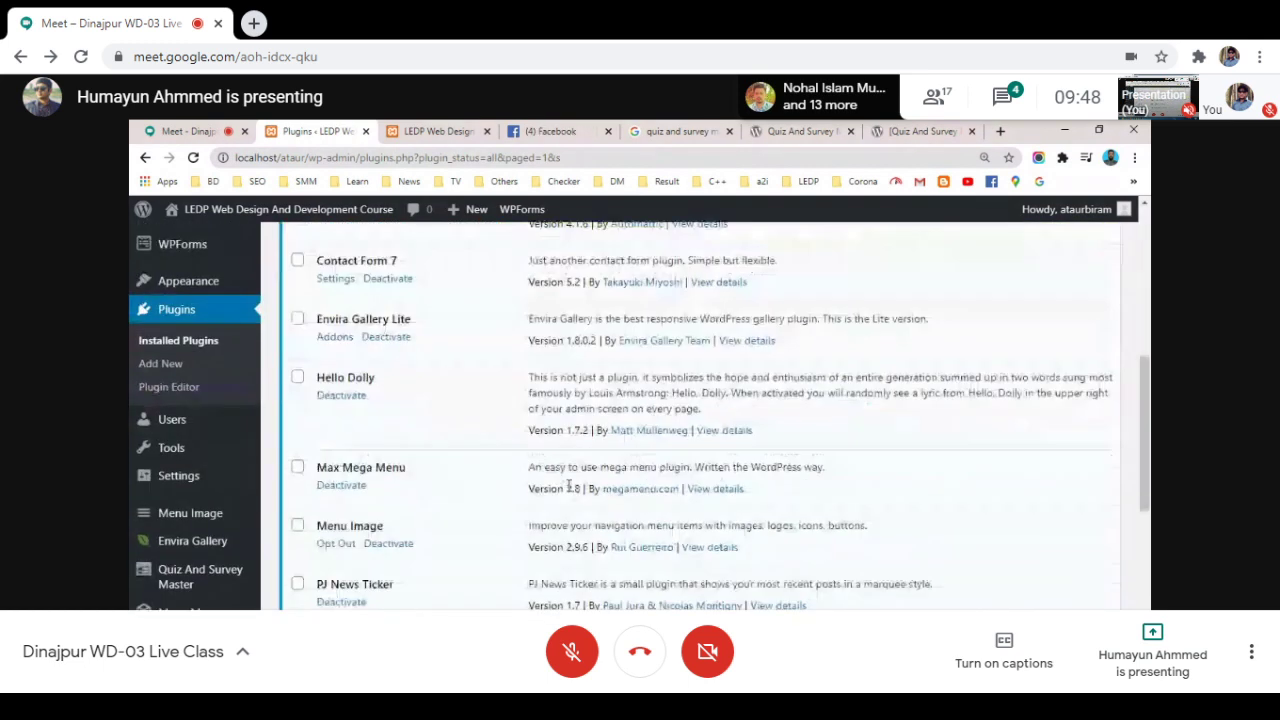
scroll(498, 498, "down", 3)
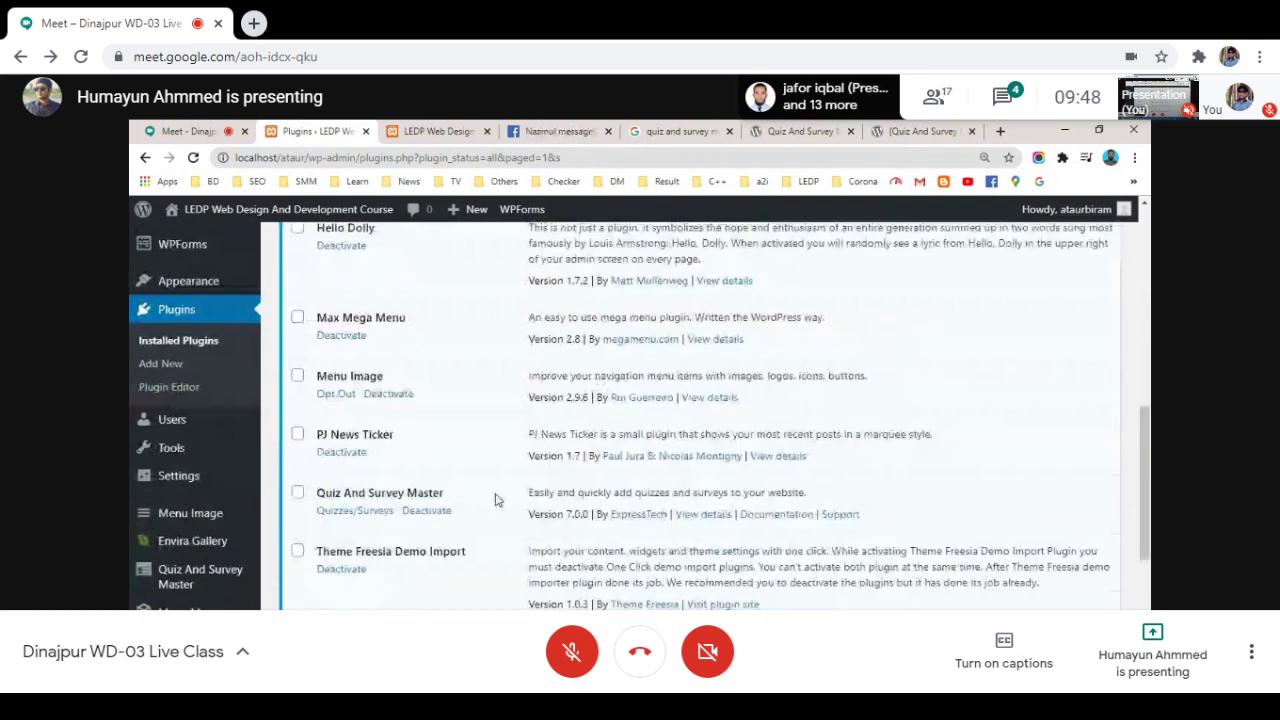
scroll(505, 496, "down", 2)
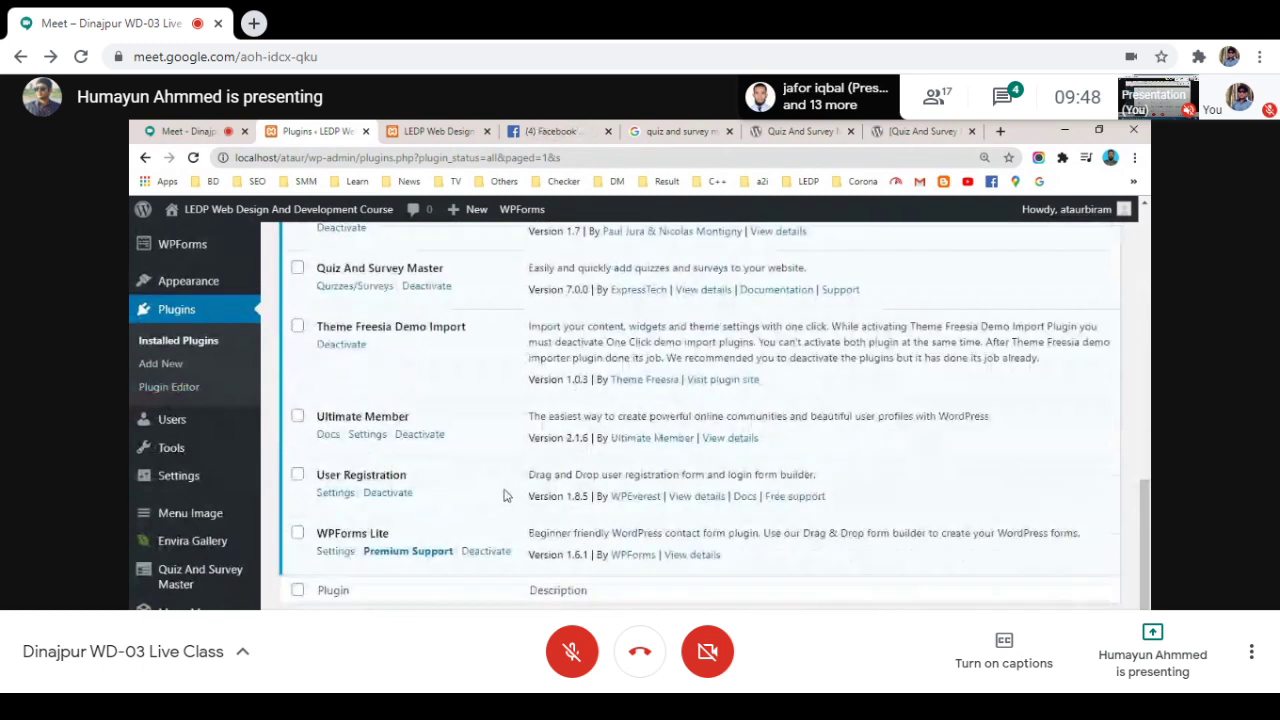
scroll(498, 495, "down", 1)
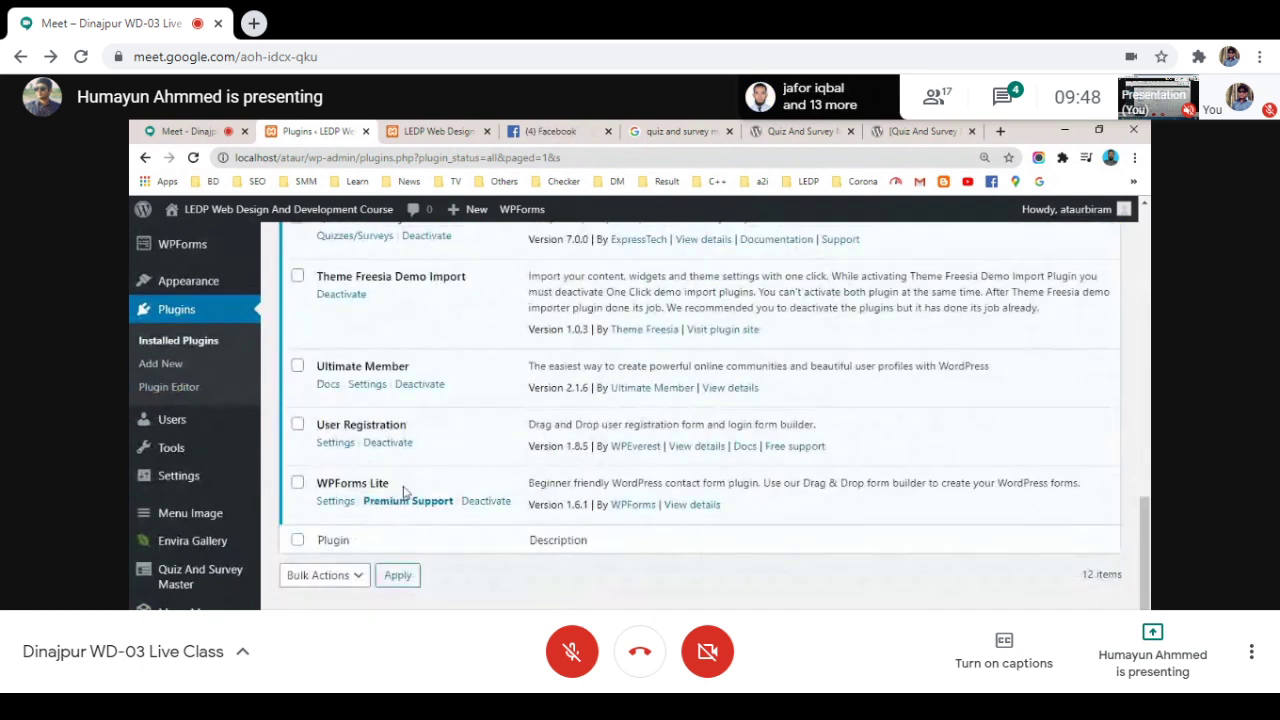
scroll(470, 440, "up", 1)
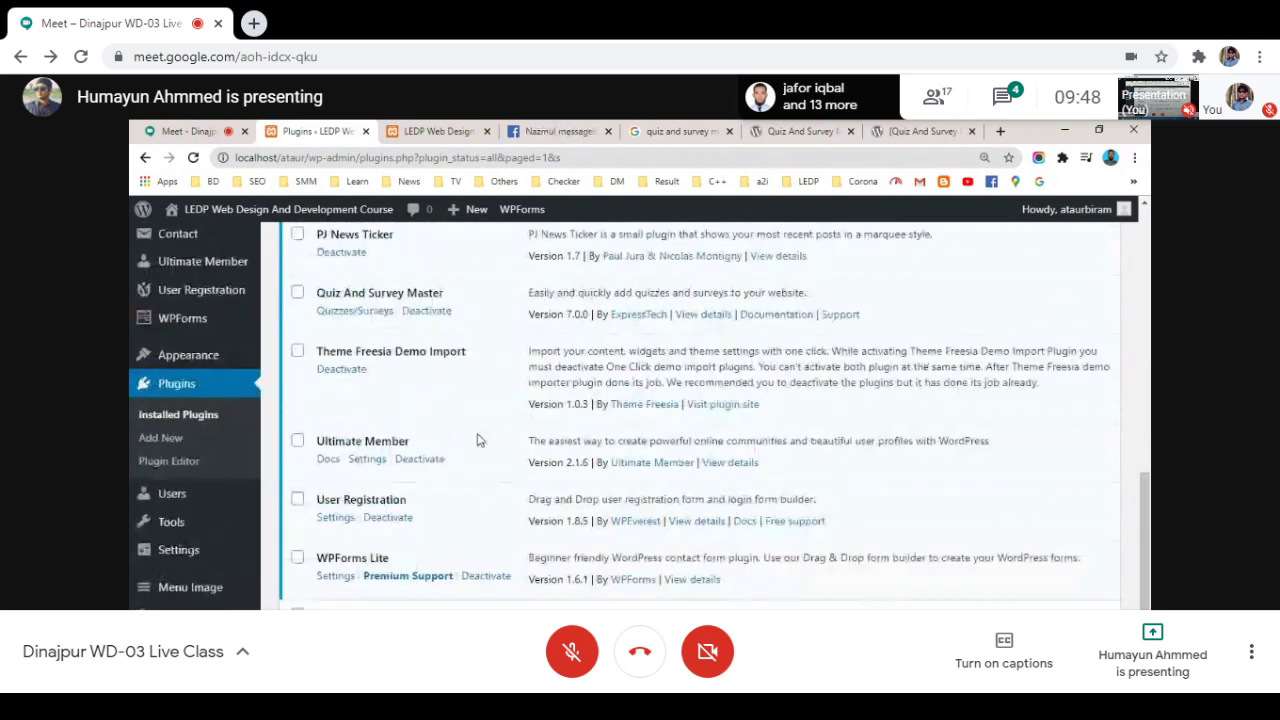
scroll(440, 438, "up", 1)
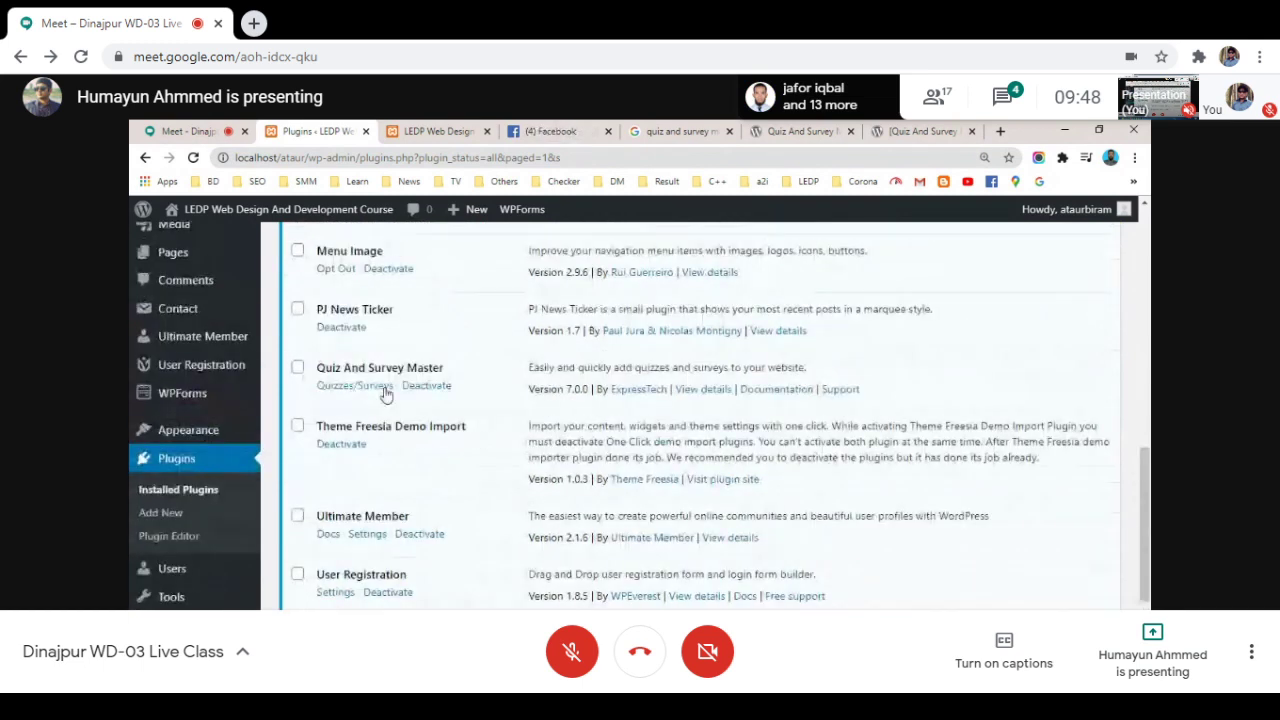
scroll(443, 437, "up", 1)
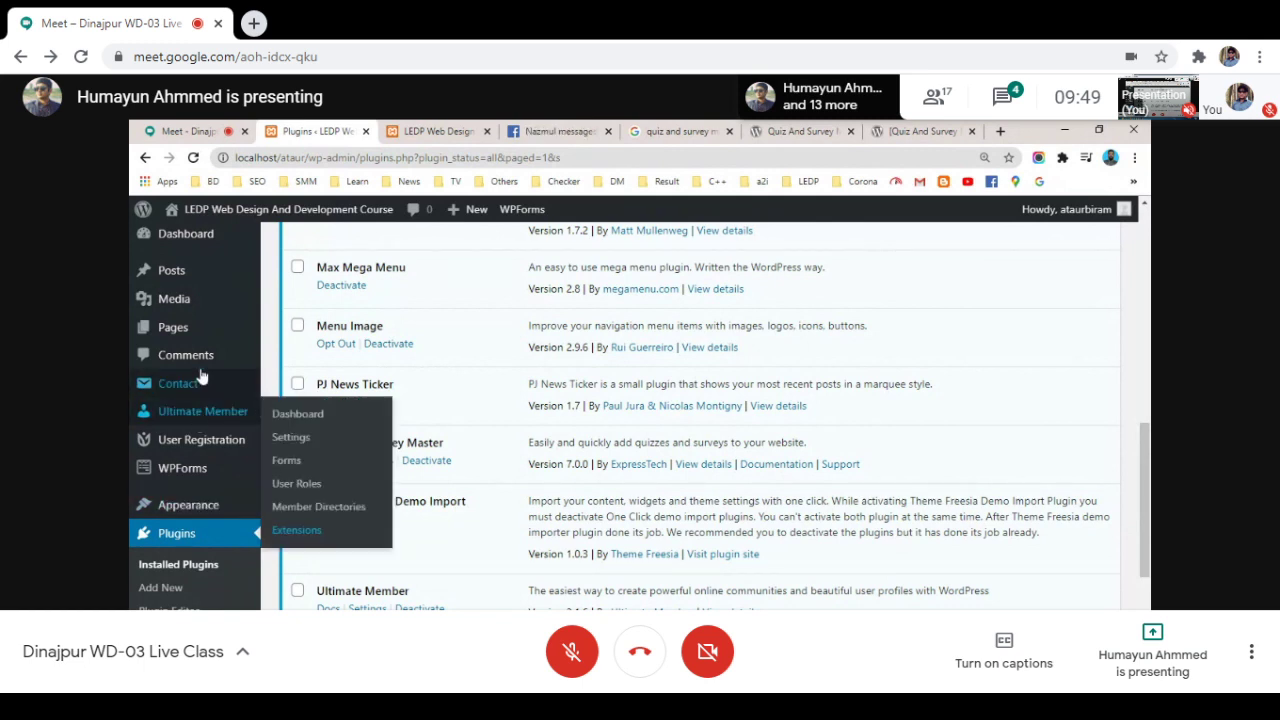
Step: Open the Quizzes/Surveys page of Quiz And Survey Master in the WordPress admin
mouse_move(207, 470)
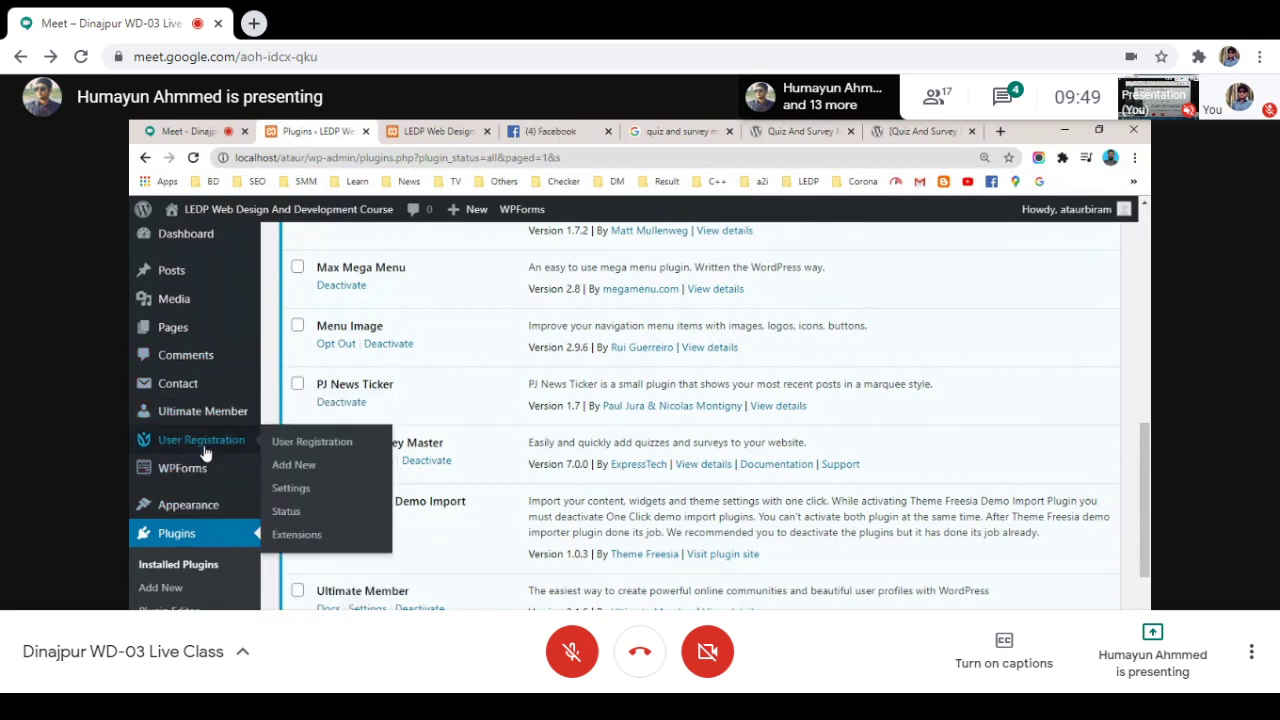
scroll(205, 453, "down", 1)
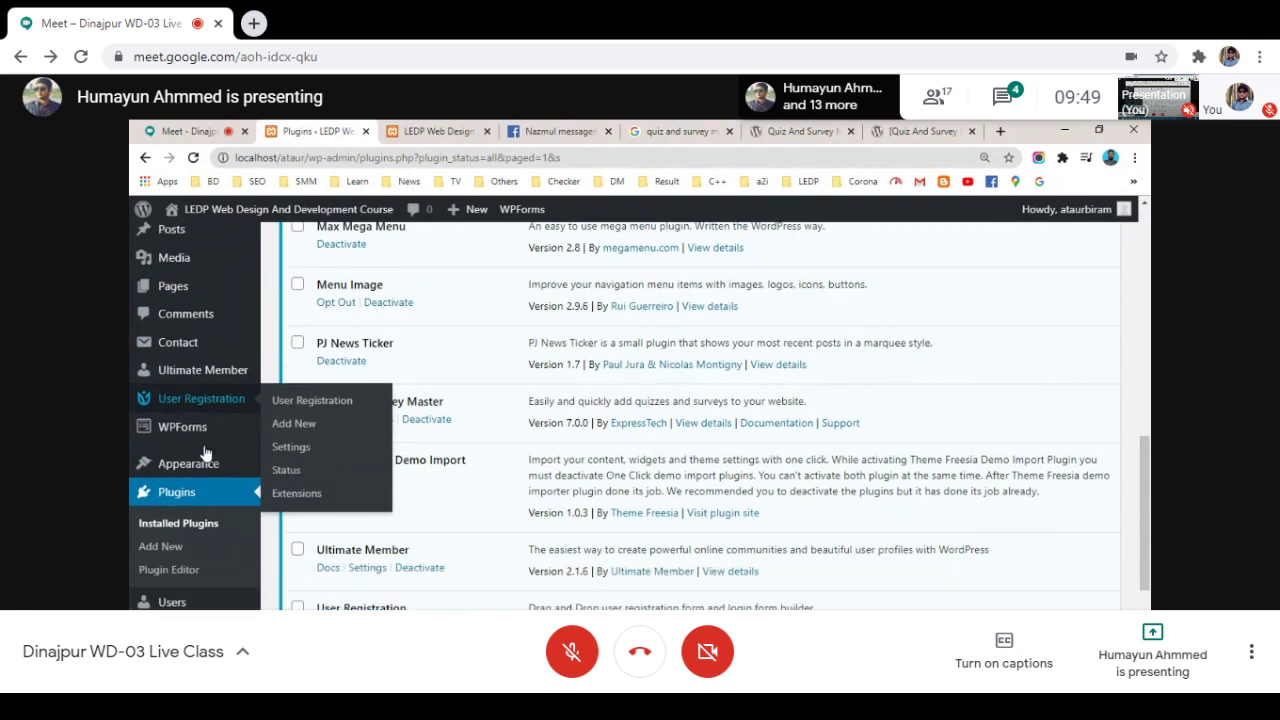
scroll(204, 453, "down", 4)
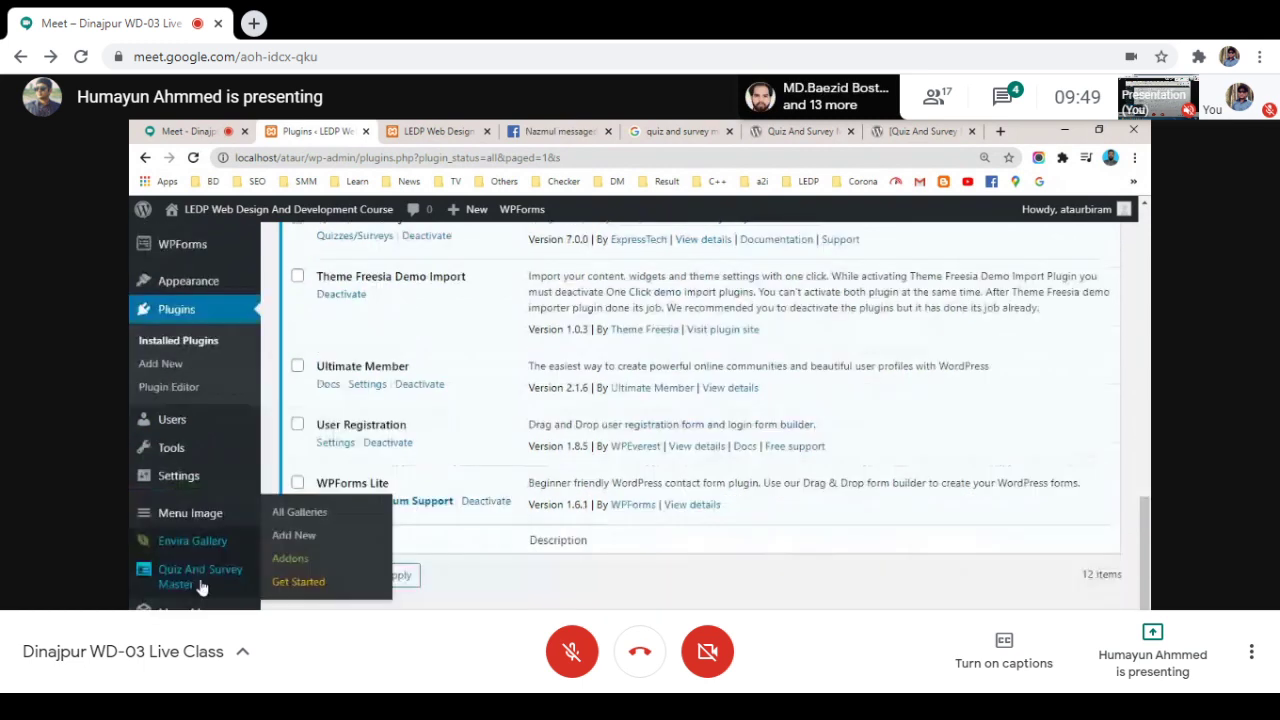
mouse_move(203, 584)
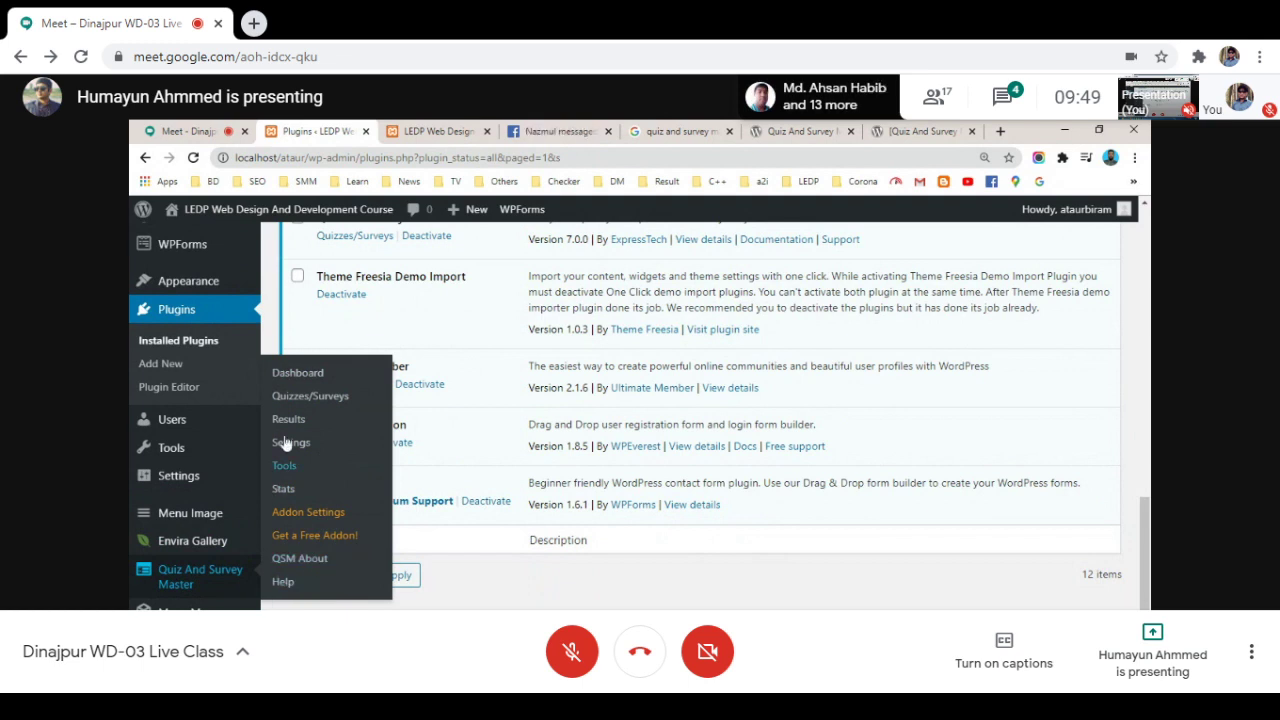
left_click(334, 401)
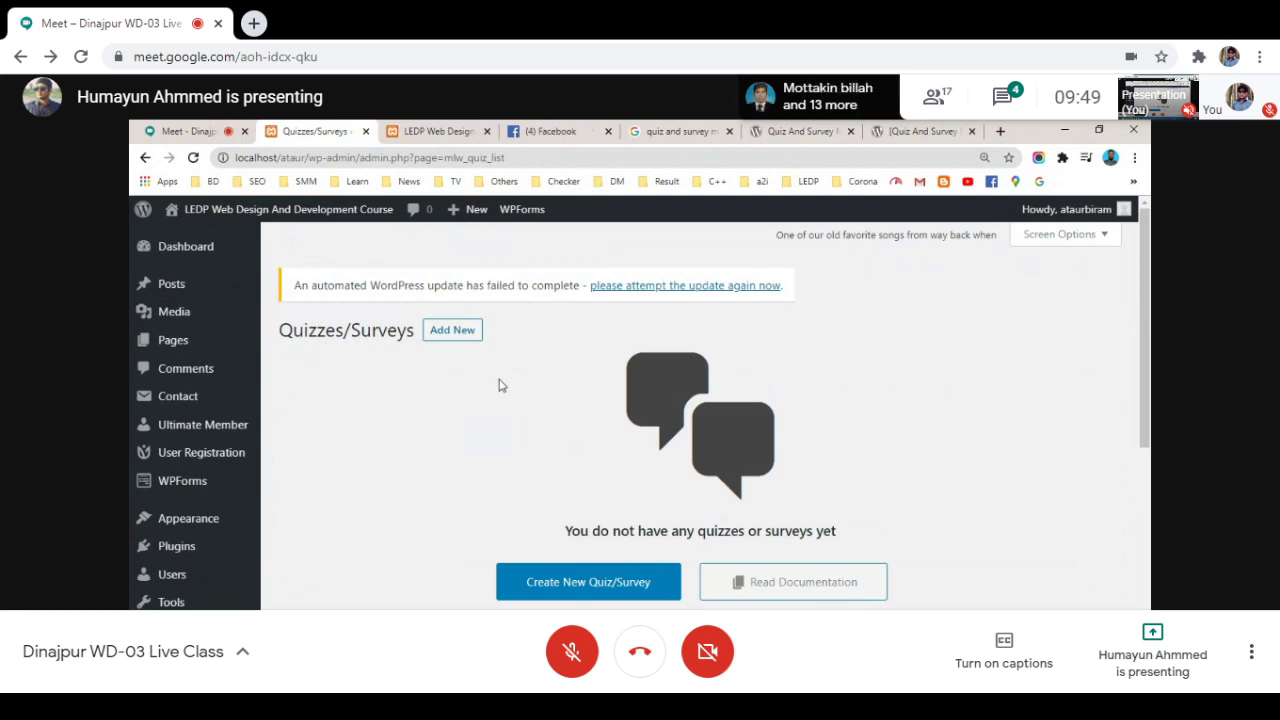
Step: Look over the Quizzes/Surveys page, play its QSM Getting Started Video, and pause the video
scroll(501, 385, "down", 2)
scroll(501, 385, "down", 3)
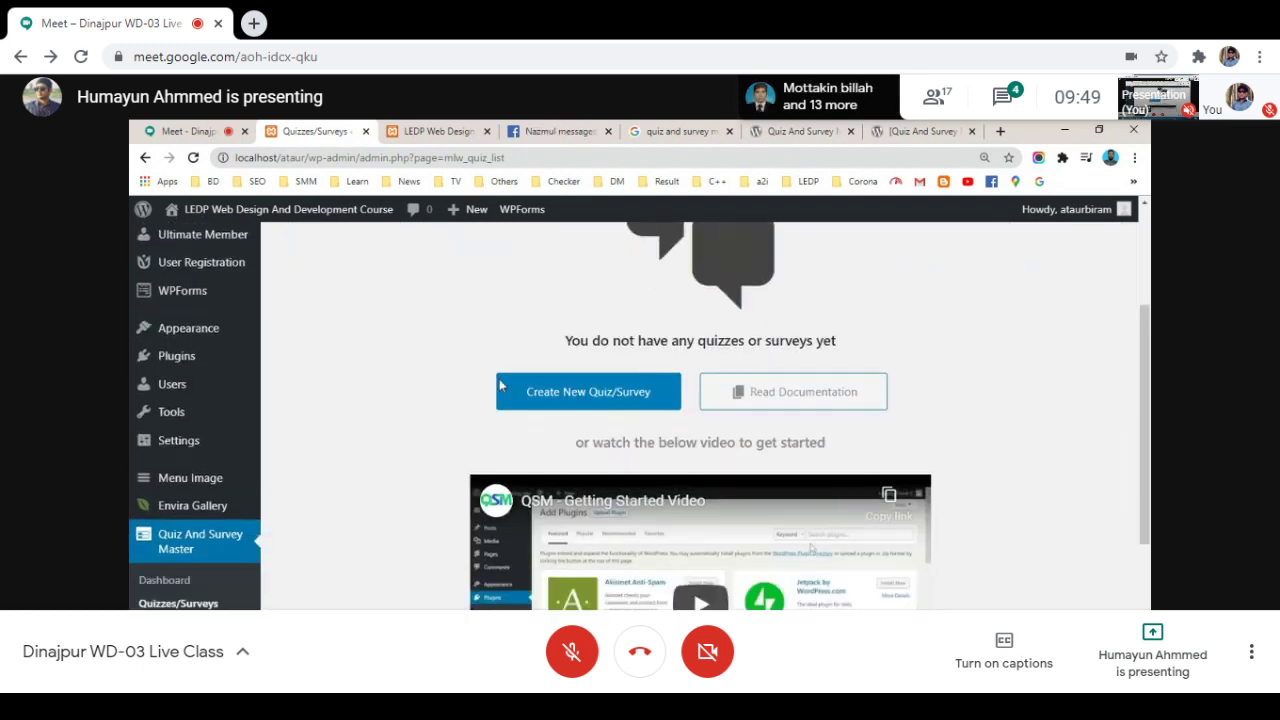
scroll(501, 385, "up", 1)
scroll(501, 385, "up", 3)
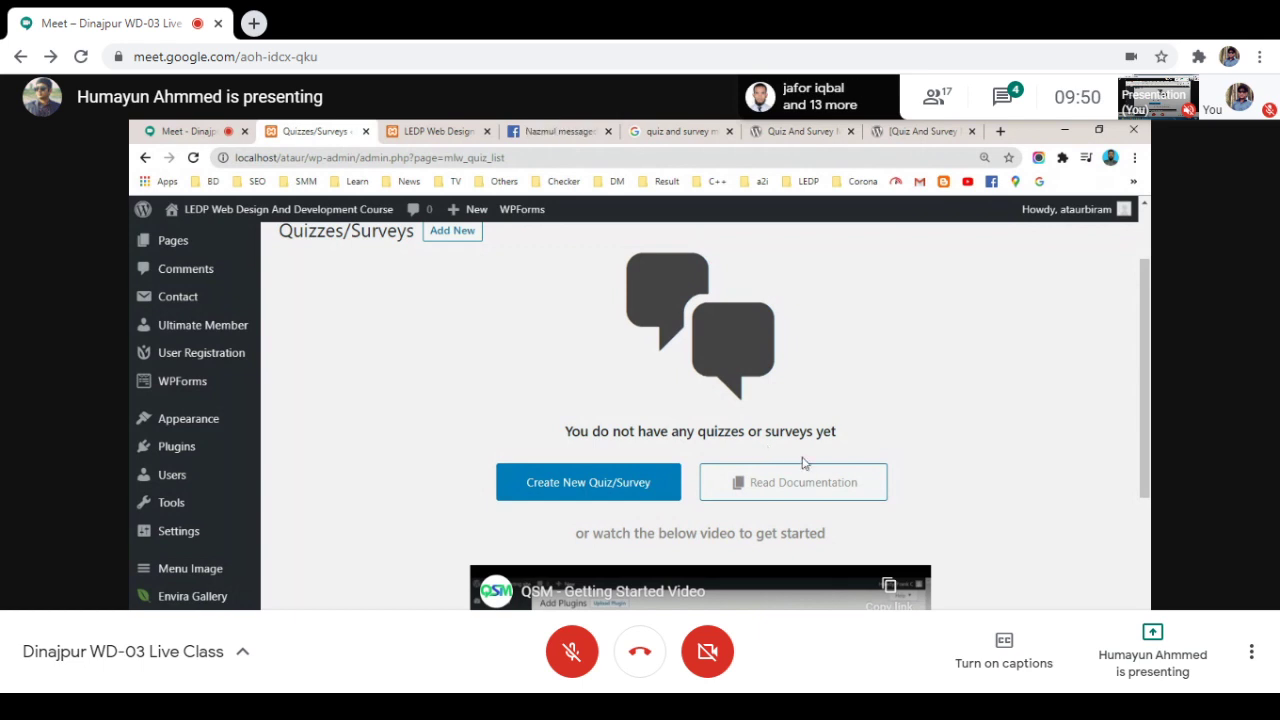
scroll(616, 455, "down", 3)
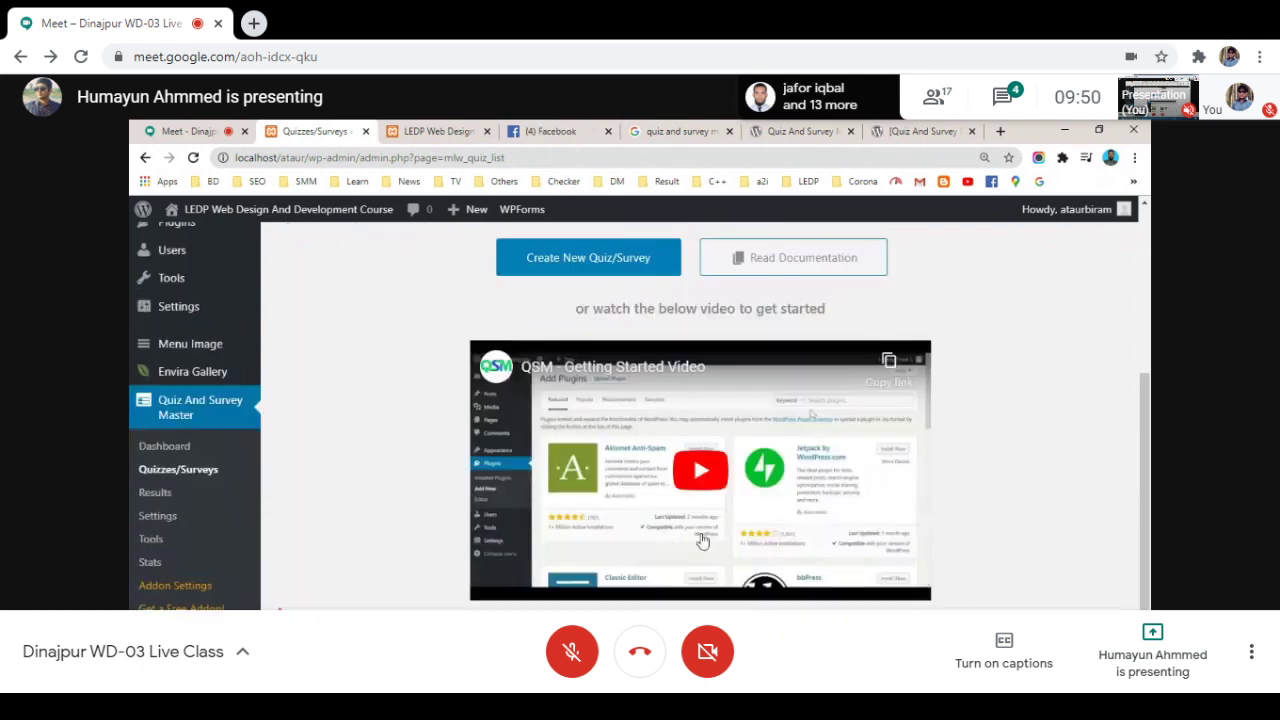
left_click(703, 478)
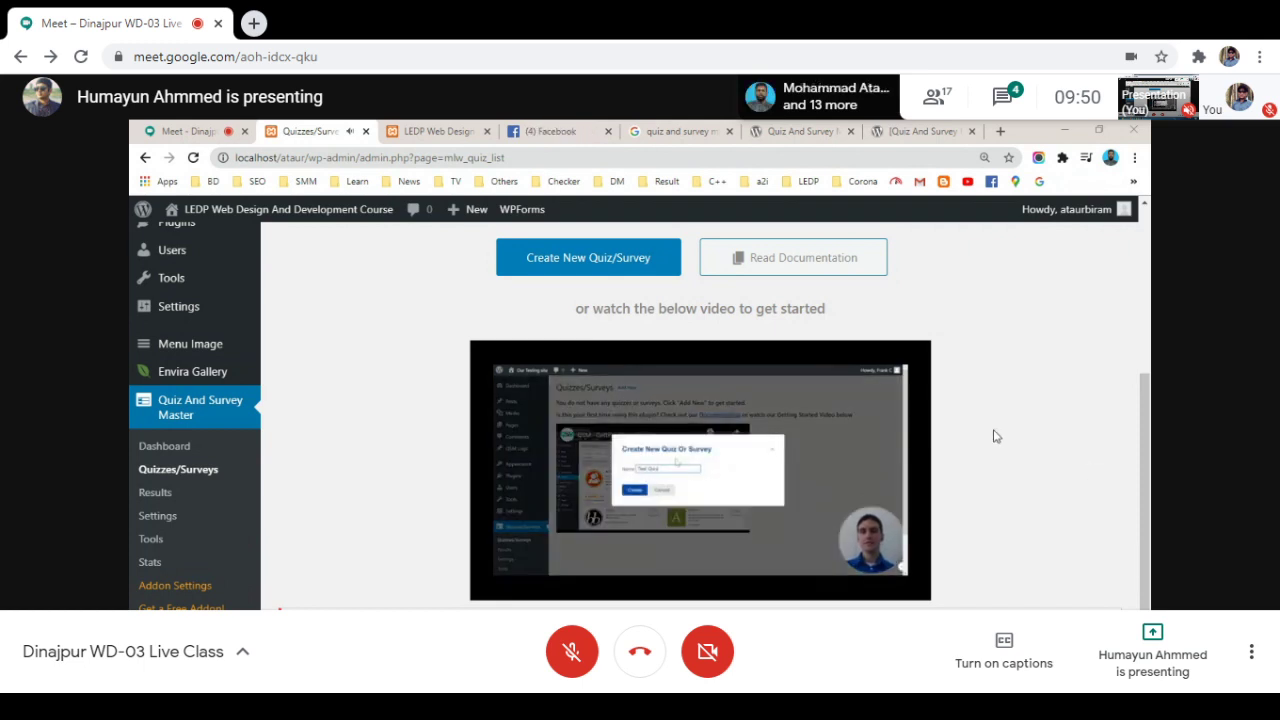
left_click(842, 477)
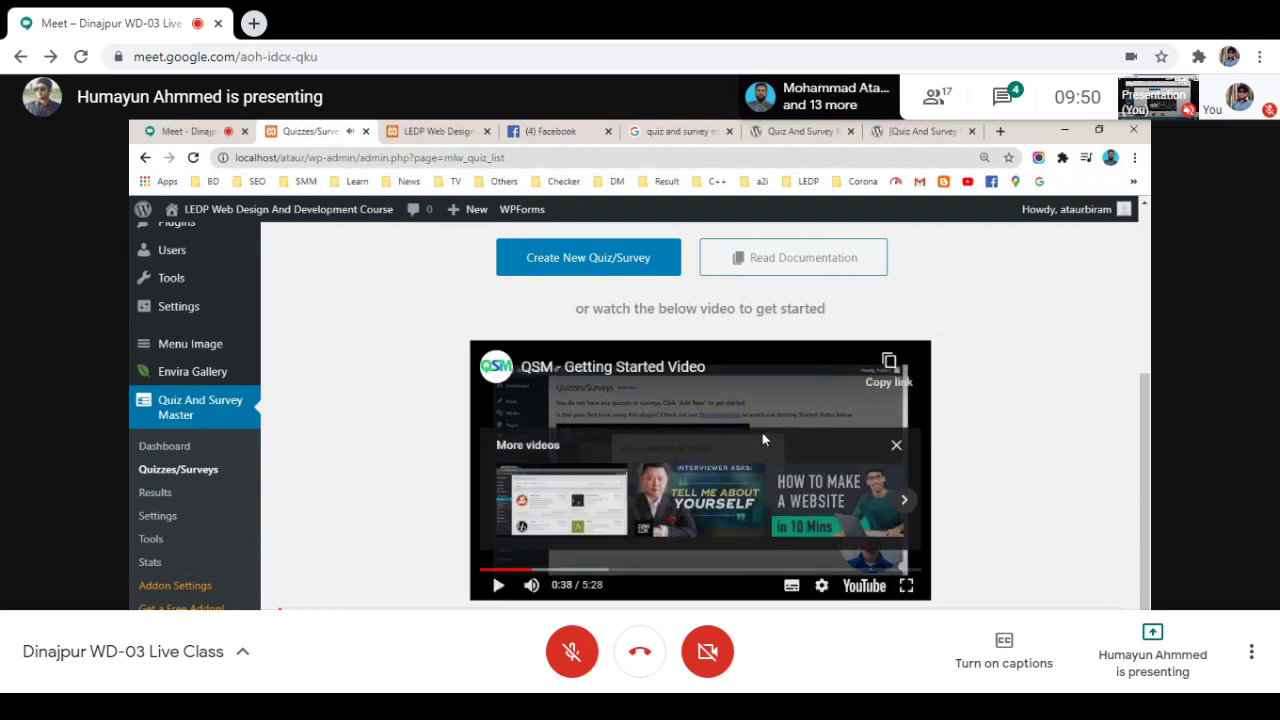
Step: Resume playback of the QSM Getting Started Video
scroll(418, 426, "up", 1)
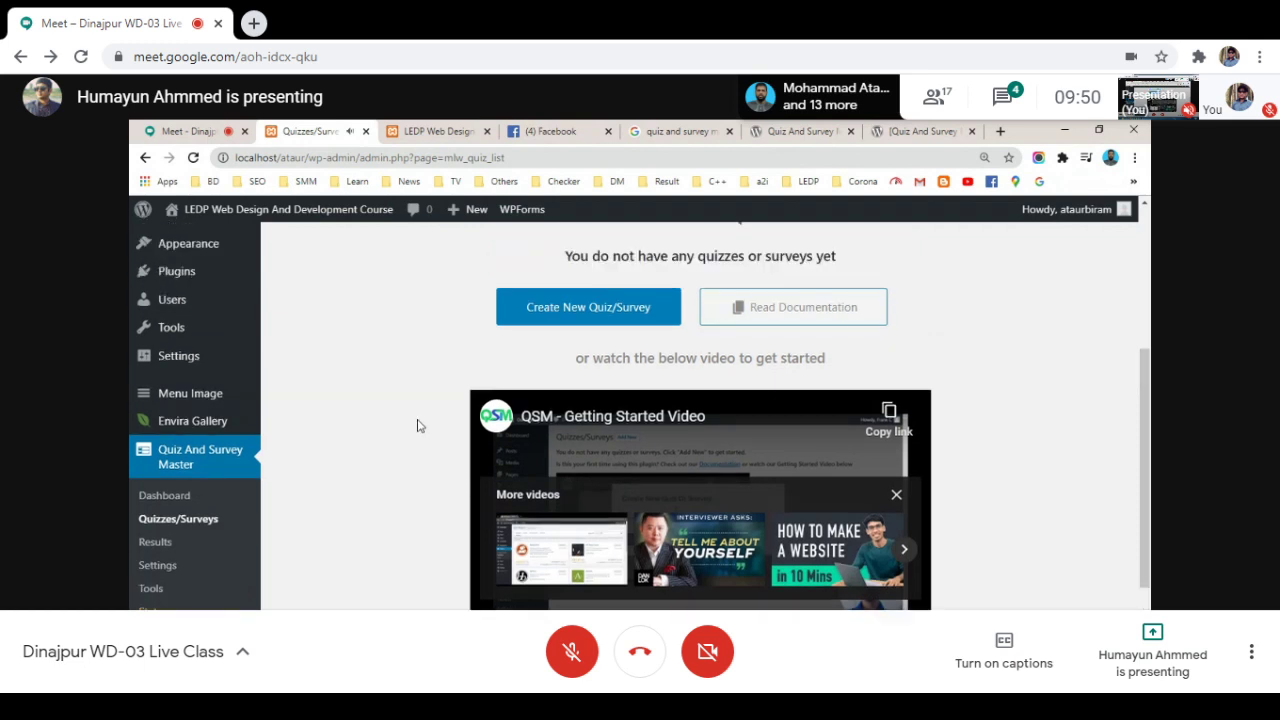
scroll(420, 420, "down", 3)
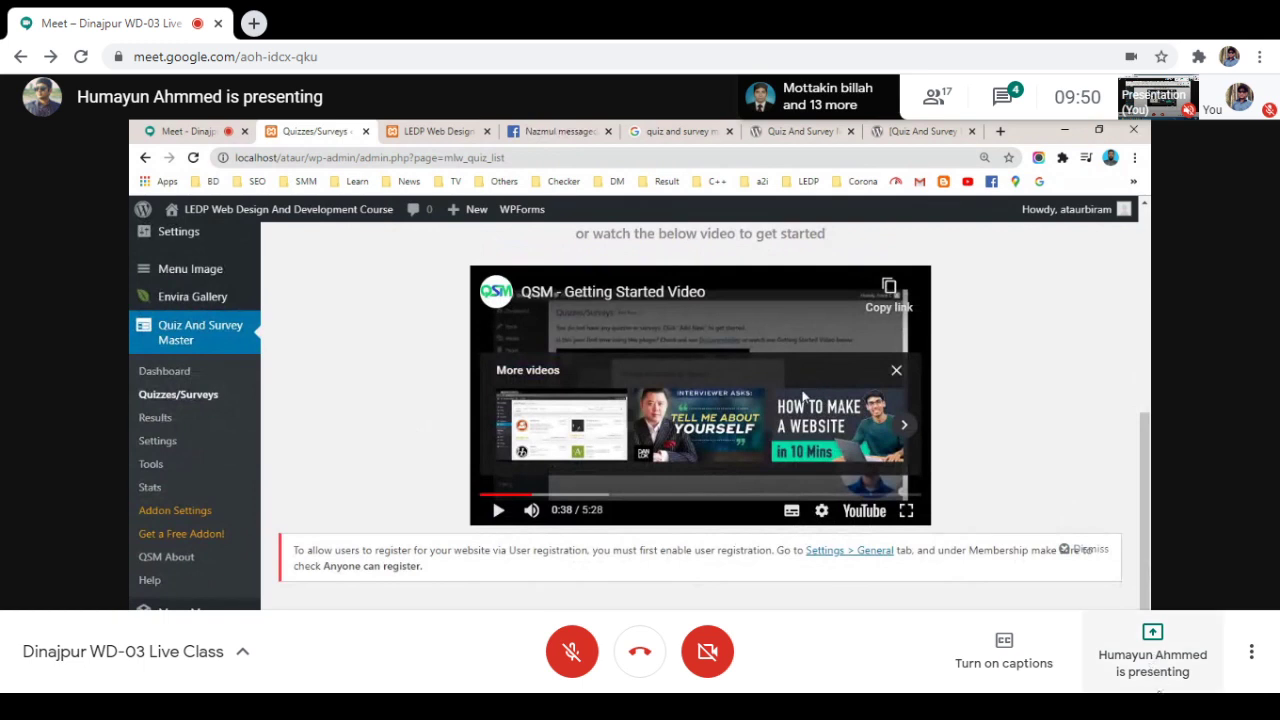
left_click(497, 511)
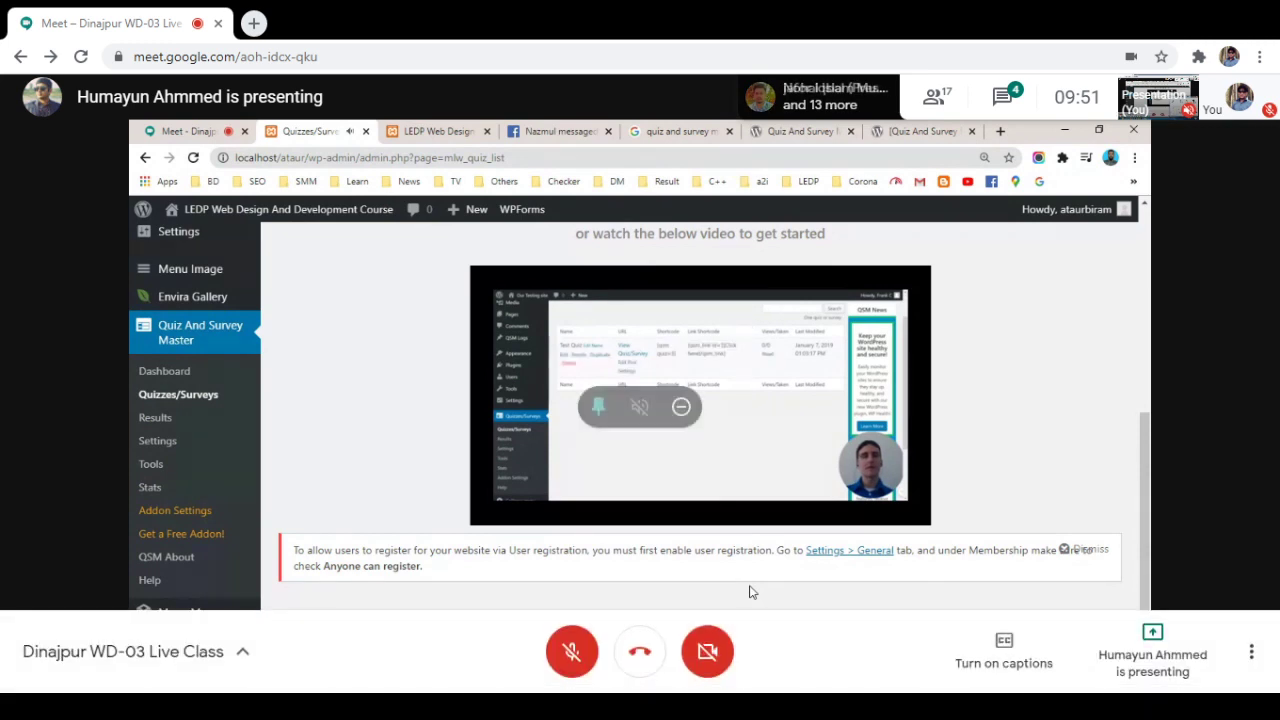
Step: Unmute the microphone in the class call to speak and mute it again
left_click(577, 668)
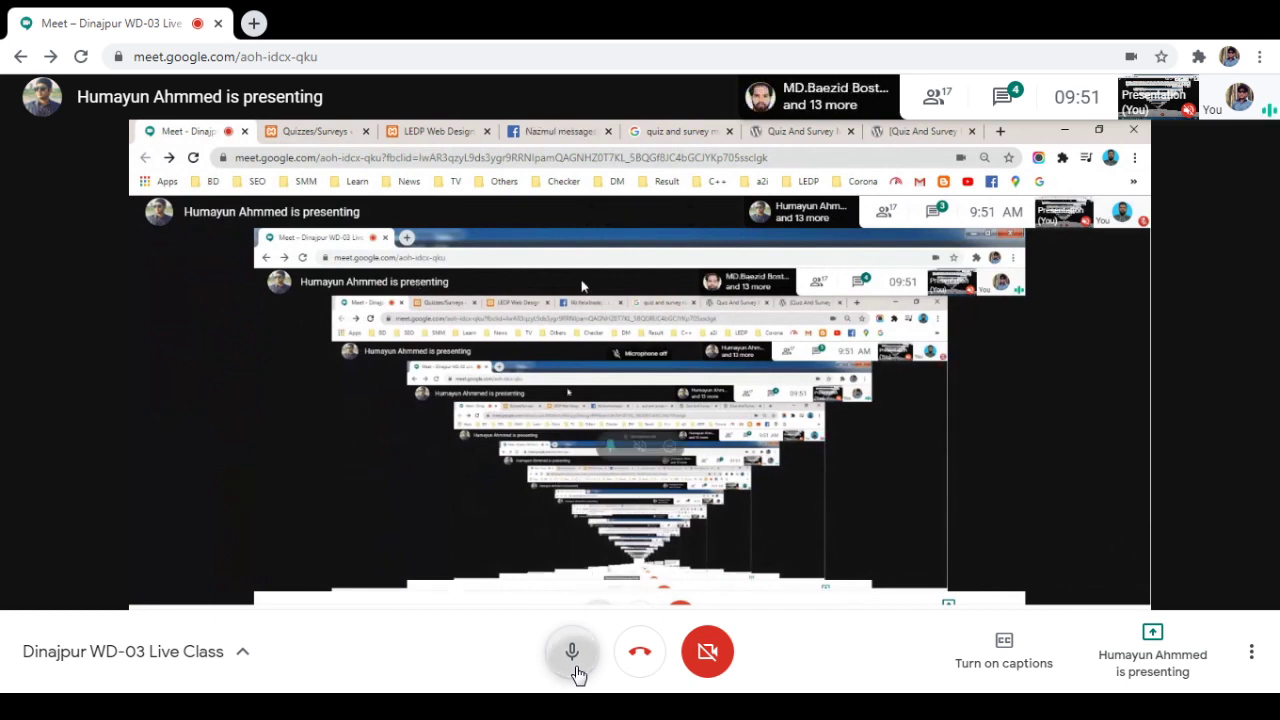
left_click(577, 670)
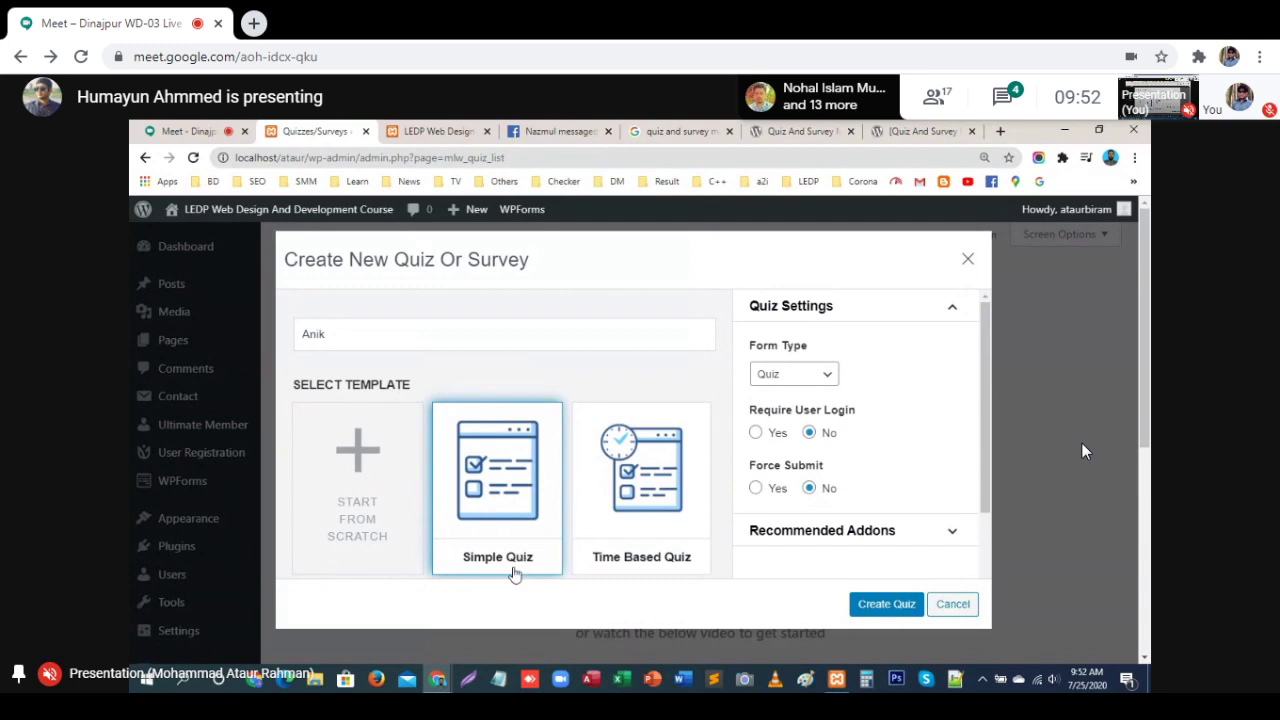
Step: Examine the Form Type options in the Create New Quiz Or Survey dialog, keeping Quiz selected
left_click(829, 377)
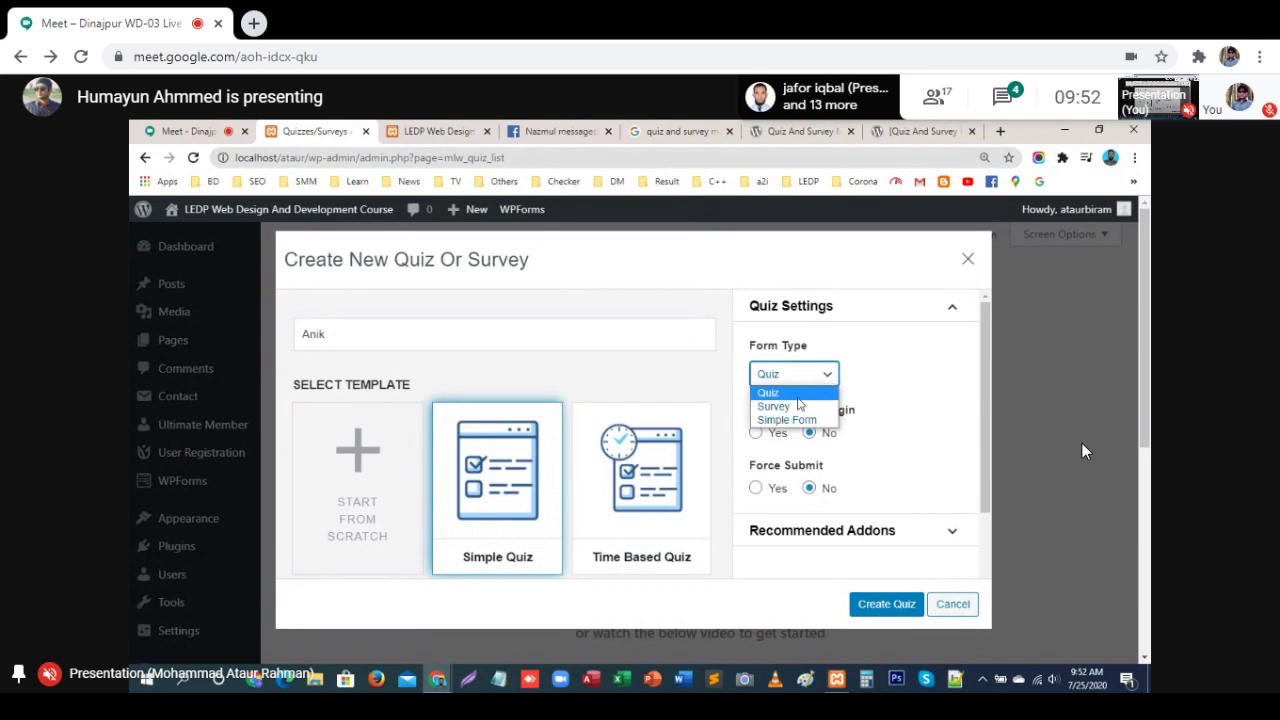
left_click(829, 376)
left_click(829, 382)
left_click(871, 387)
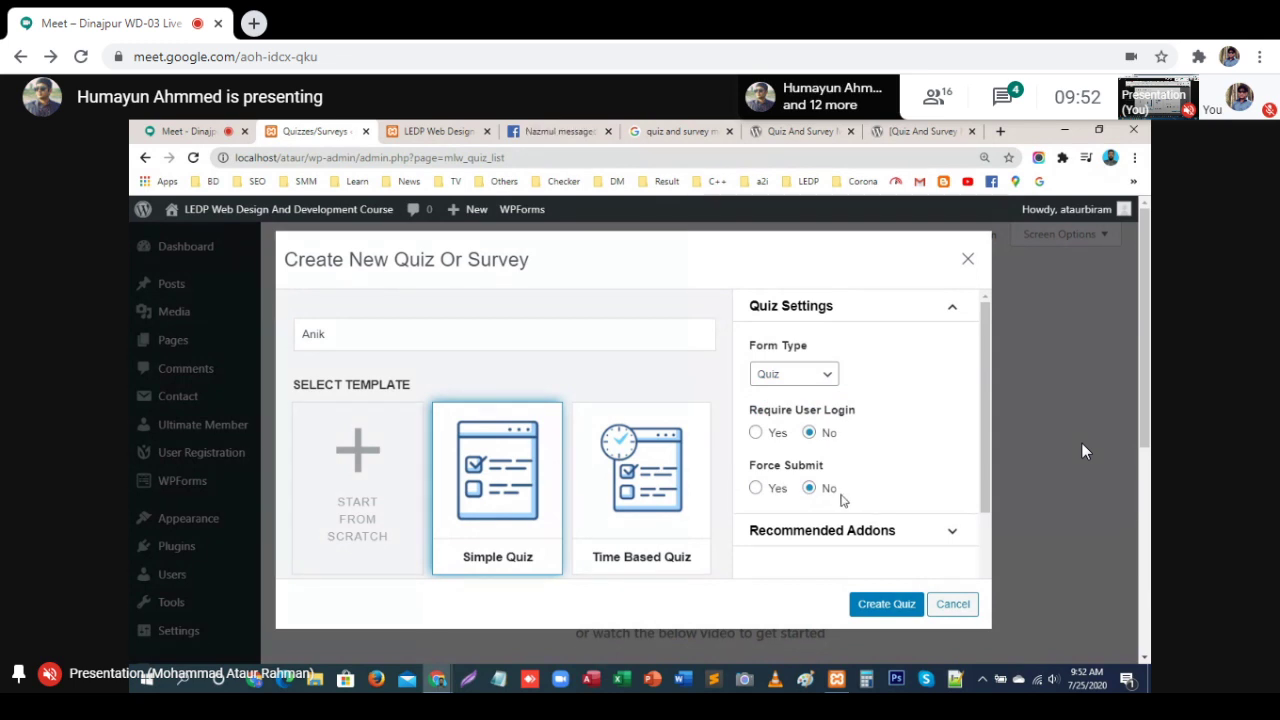
Step: Review the templates and settings, and create the quiz from the Simple Quiz template with Require User Login and Force Submit set to No
scroll(855, 480, "down", 3)
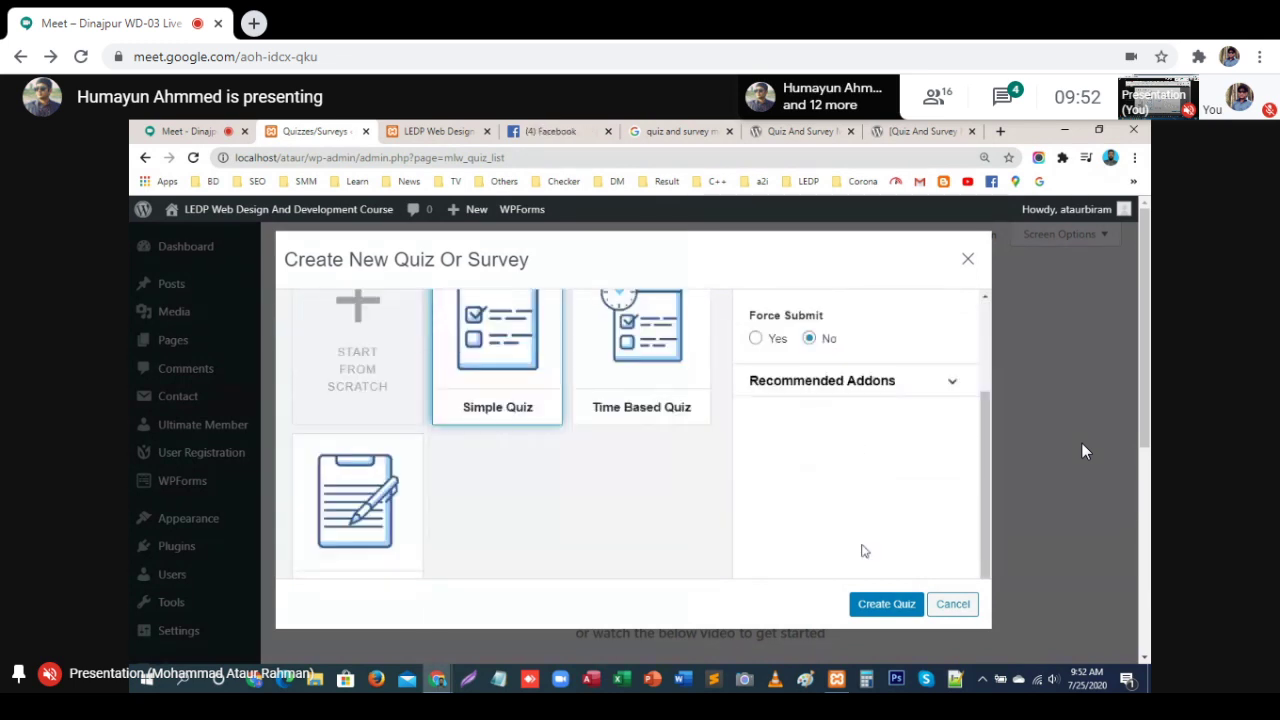
scroll(520, 440, "down", 3)
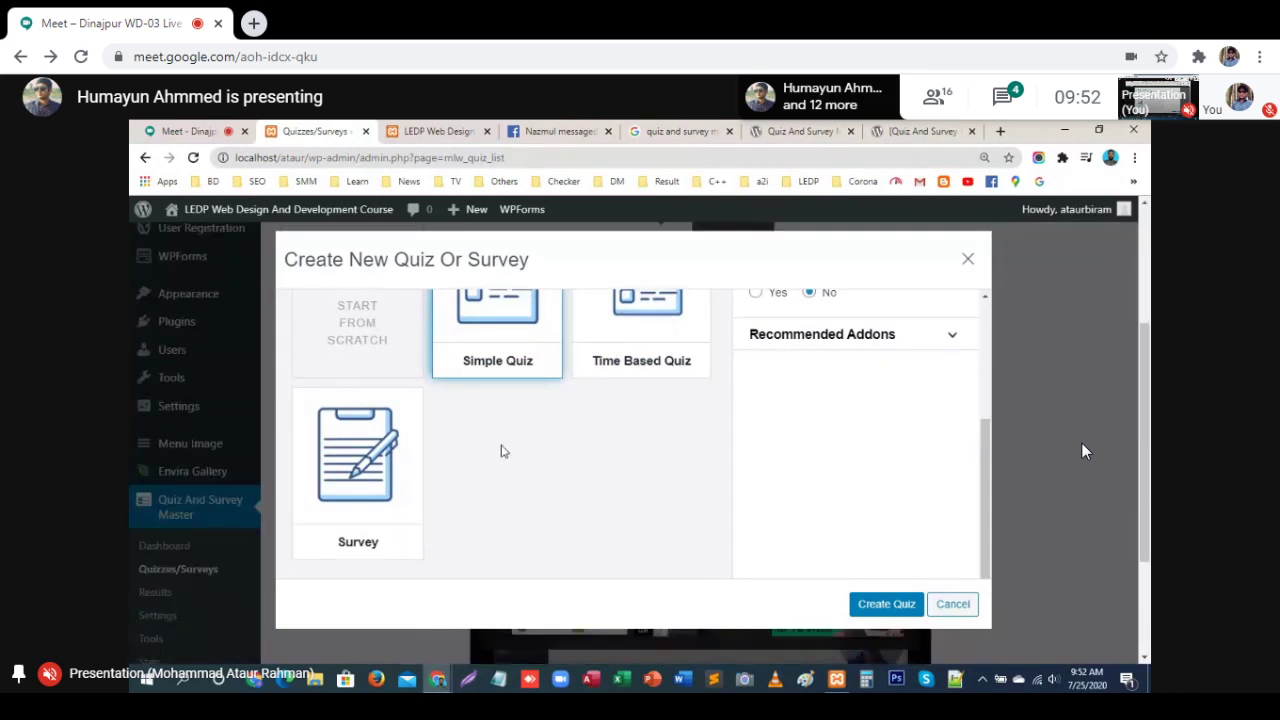
scroll(400, 488, "up", 4)
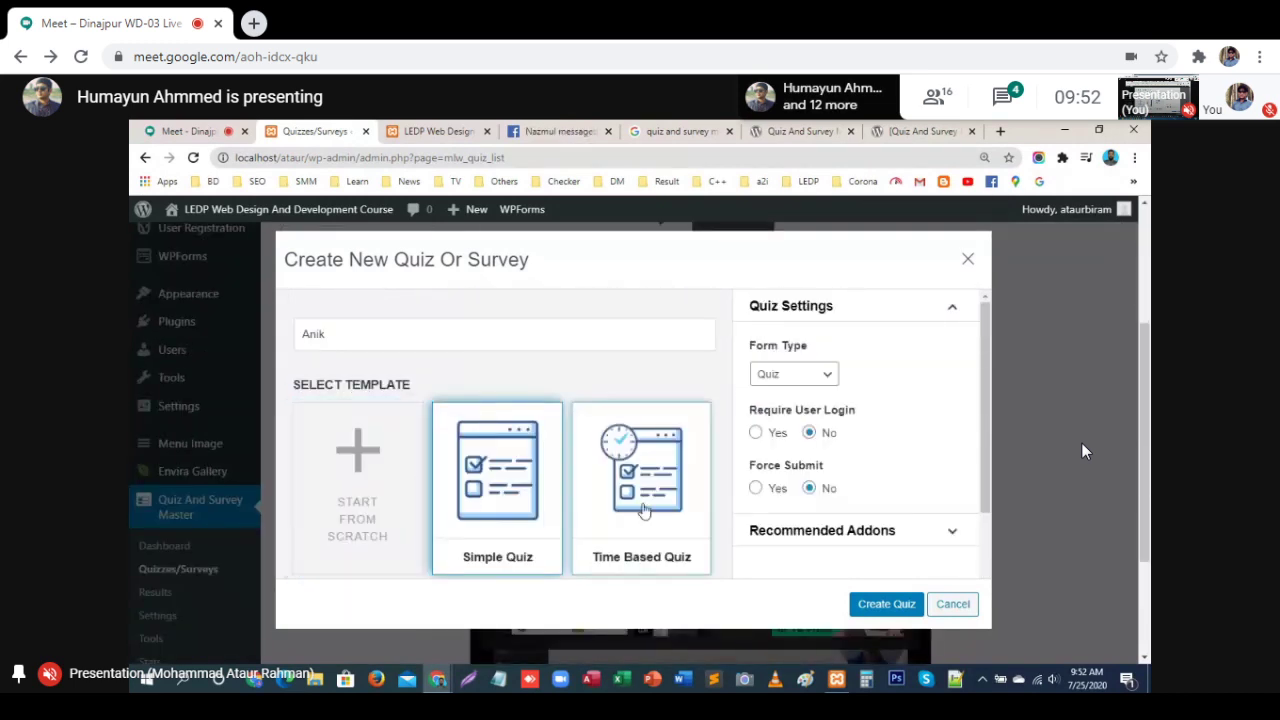
scroll(600, 540, "down", 4)
scroll(848, 512, "up", 4)
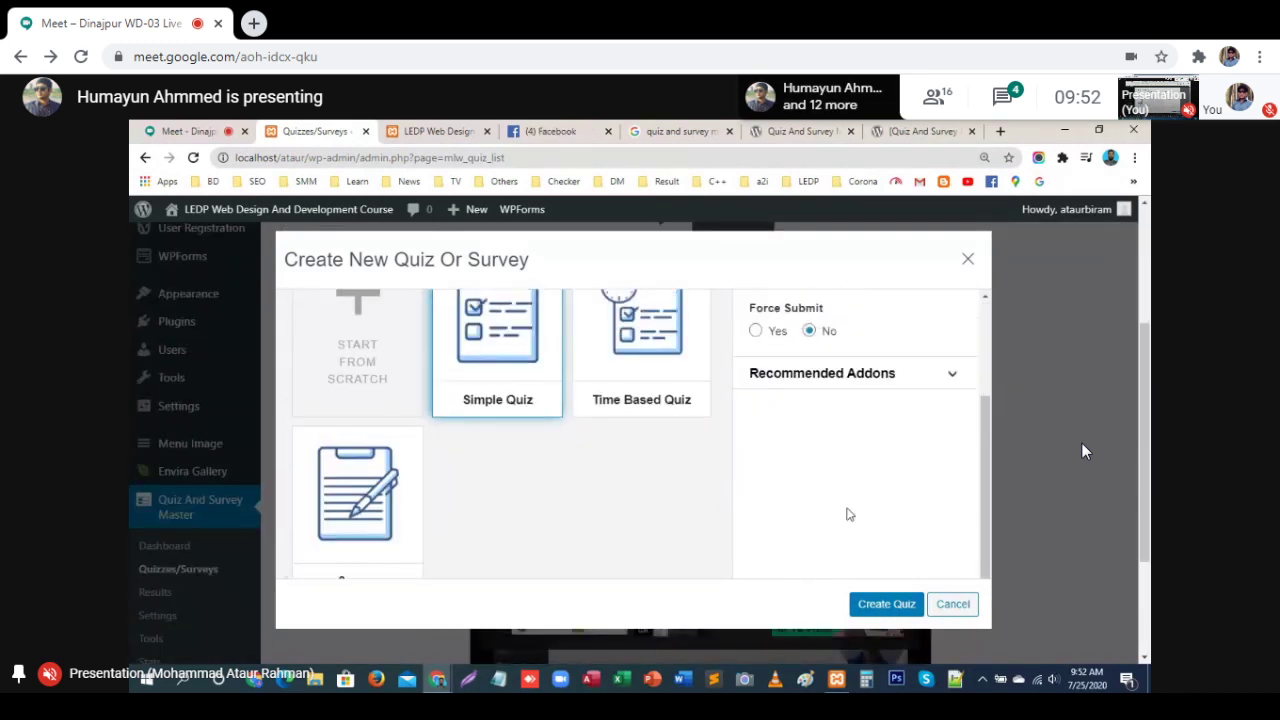
scroll(848, 500, "down", 3)
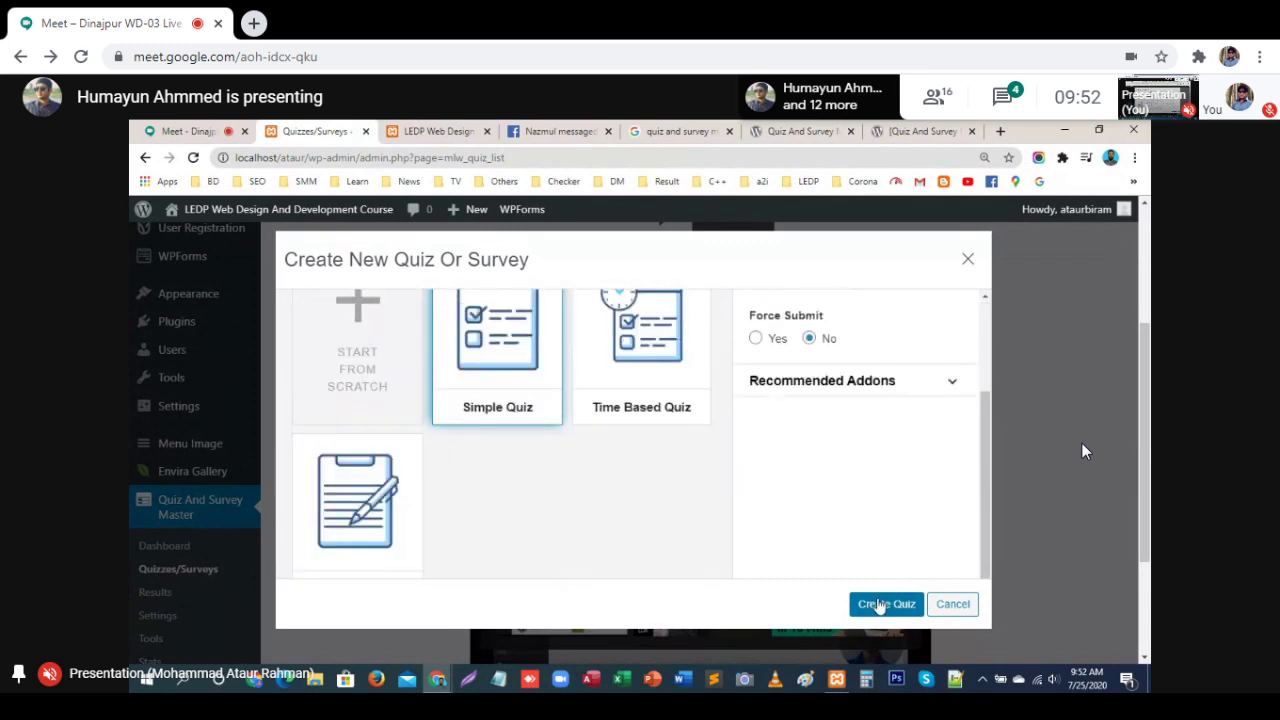
left_click(880, 603)
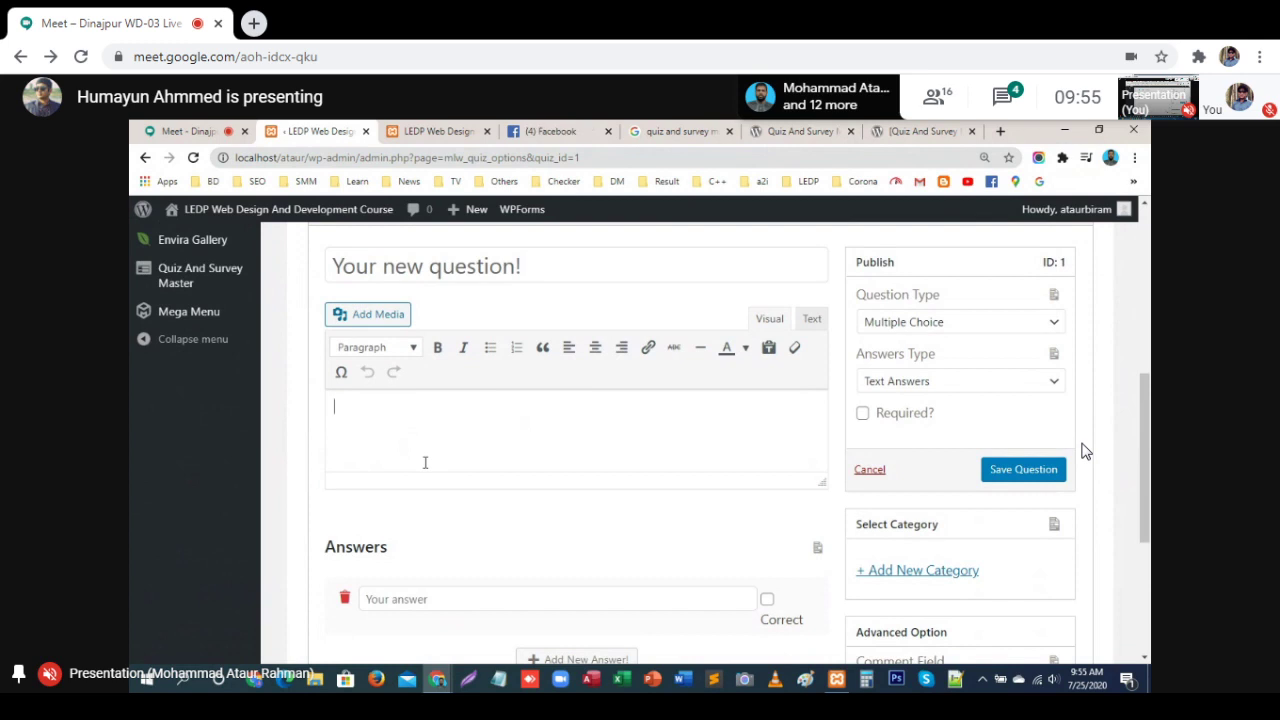
Step: Write "বাংলাদেশের বিভাগ কয়টি?" as the description of the new question
type("বাংলাদে")
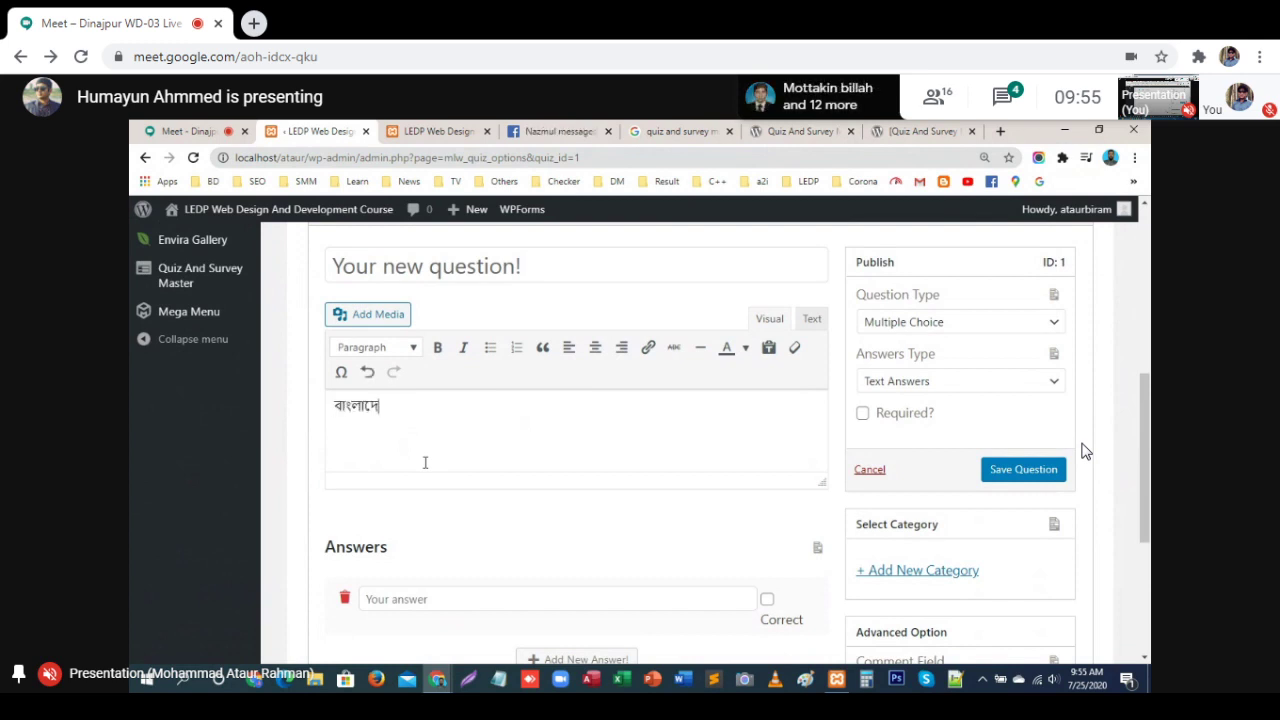
type("শের বিভাগ")
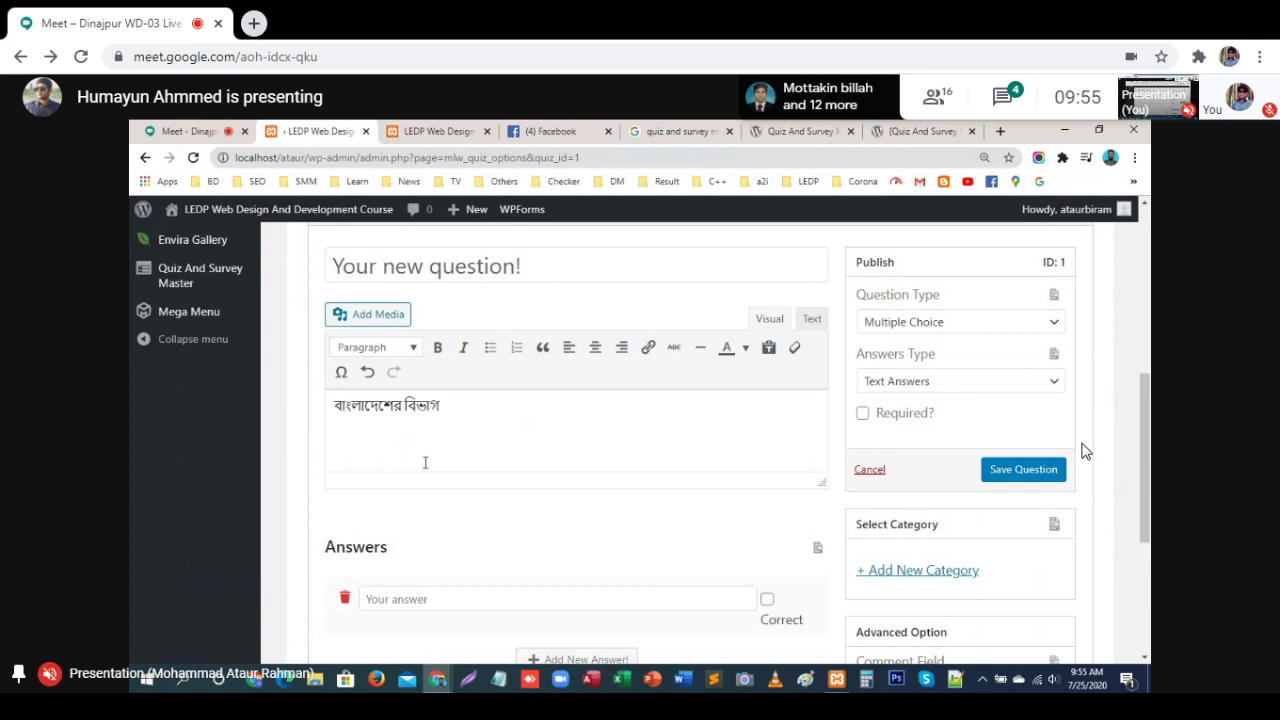
type(" কয়টি?")
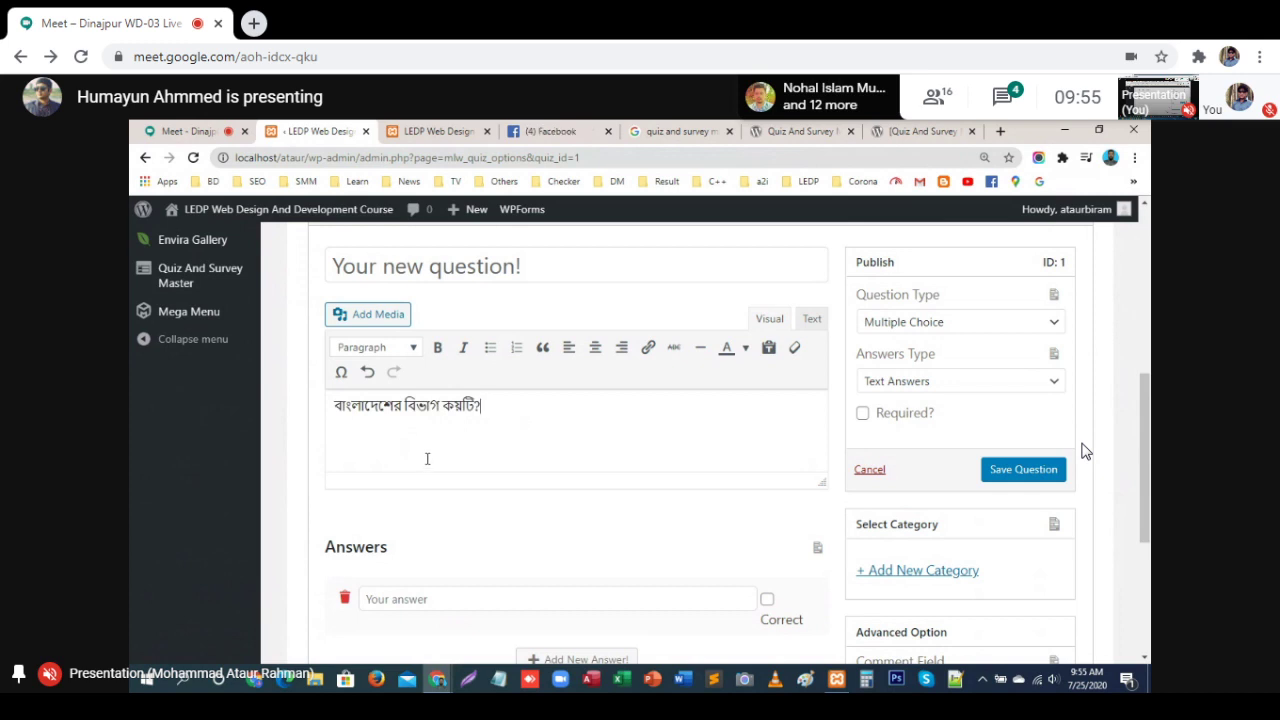
Step: Open the quiz's Text settings and examine the message displayed before the quiz
scroll(550, 405, "up", 1)
scroll(549, 412, "up", 3)
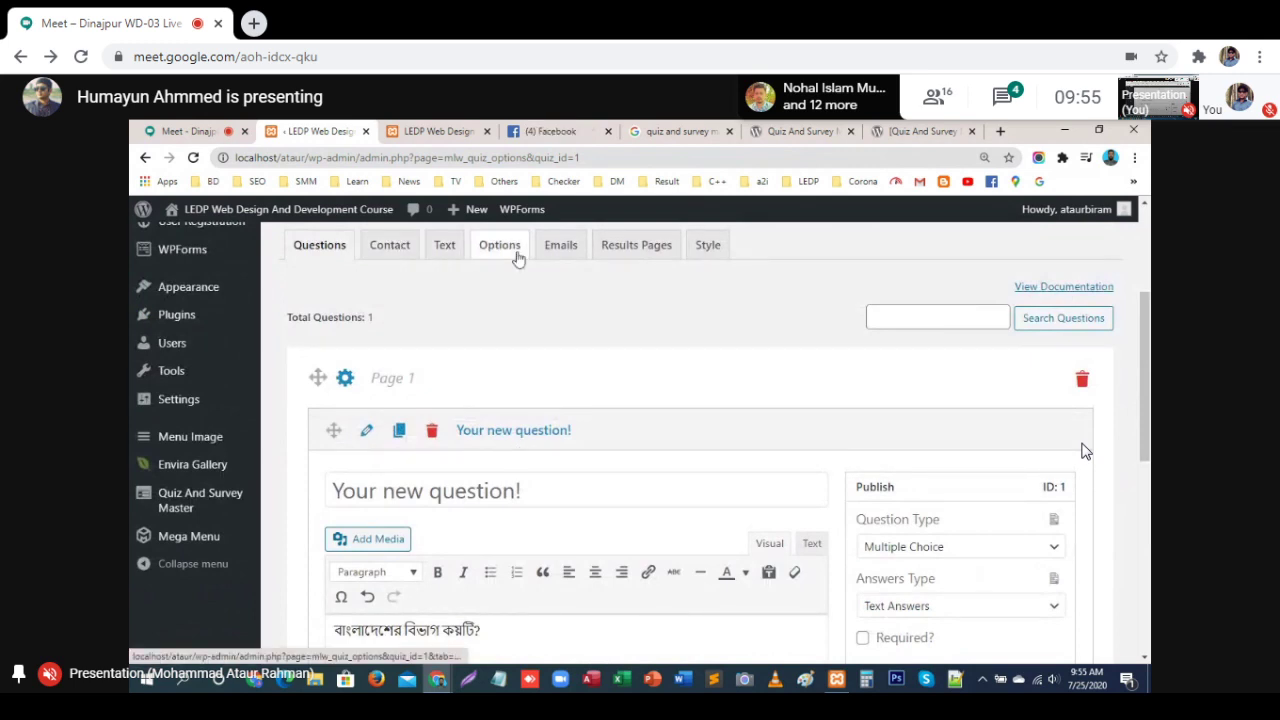
left_click(448, 246)
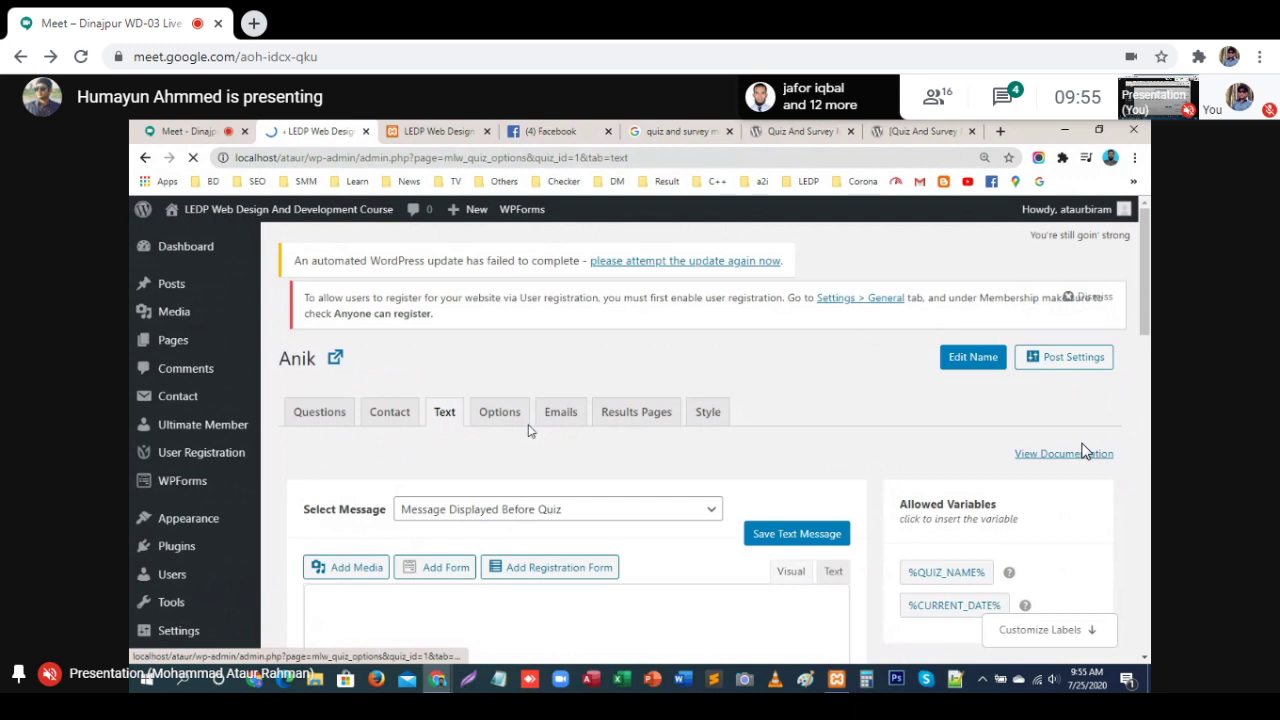
scroll(564, 479, "down", 3)
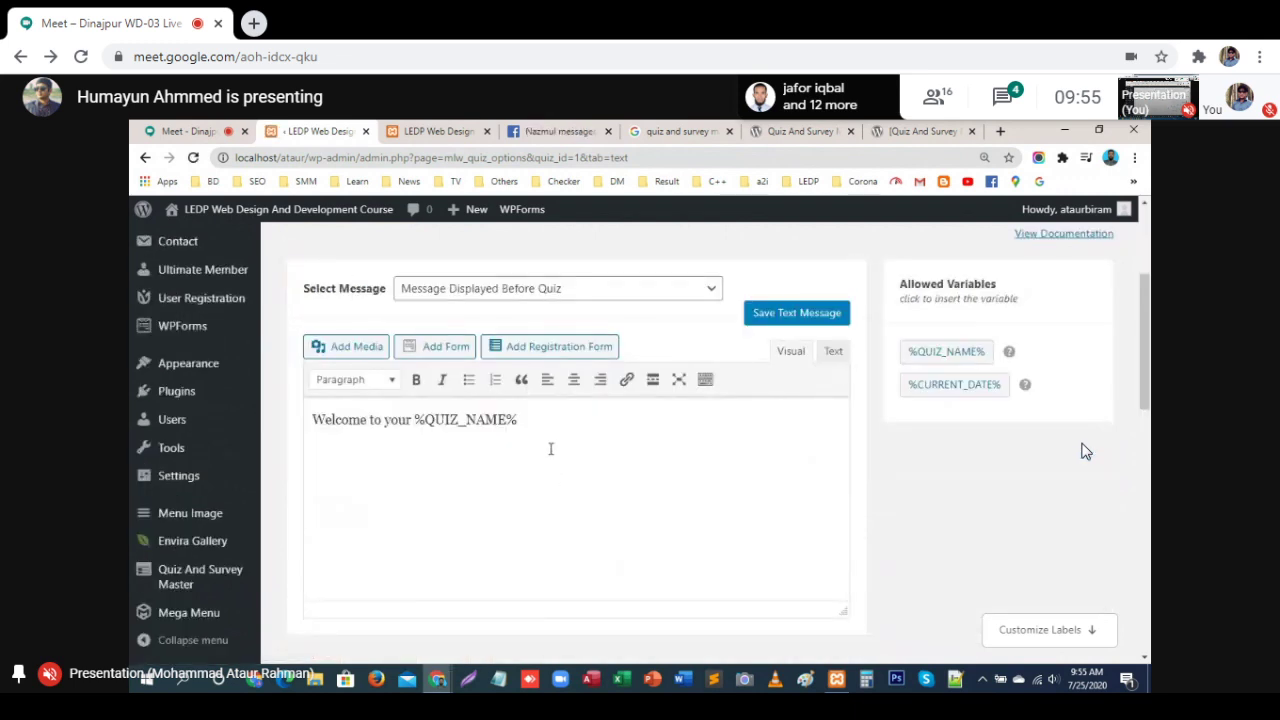
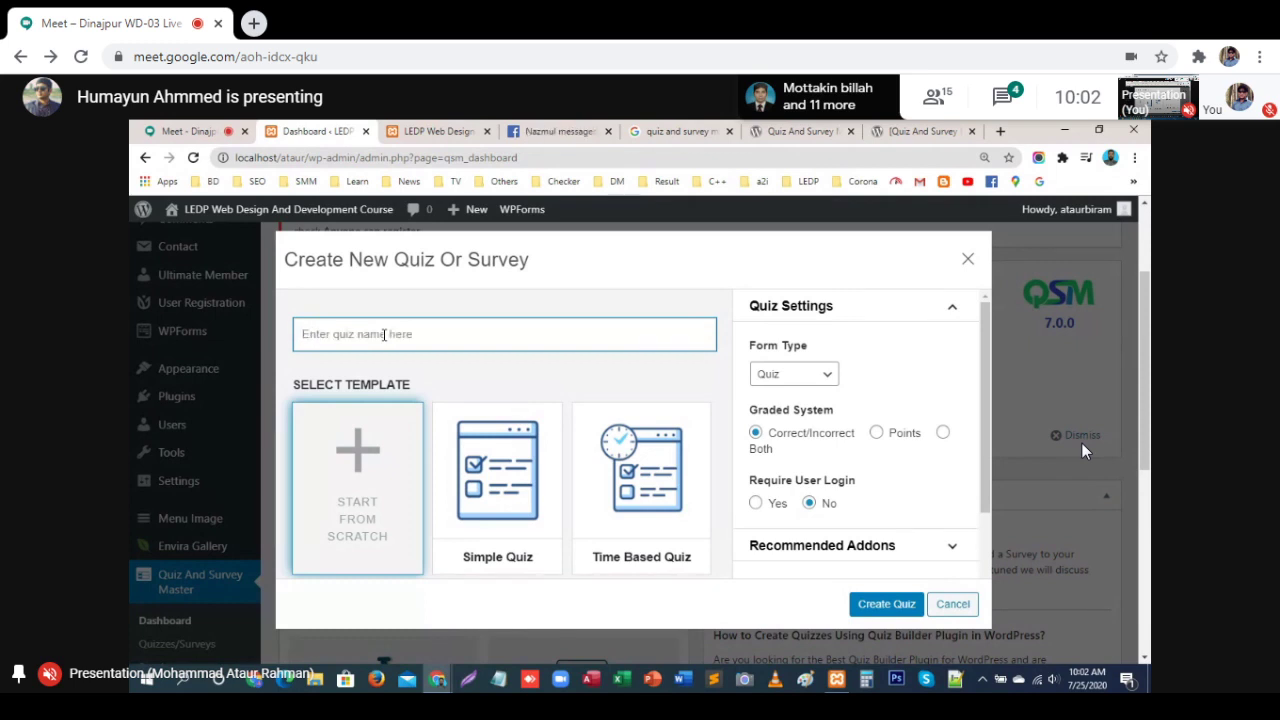
Step: Create a new quiz named Quiz-1 with the Start From Scratch template and the Quiz form type
type("Qui")
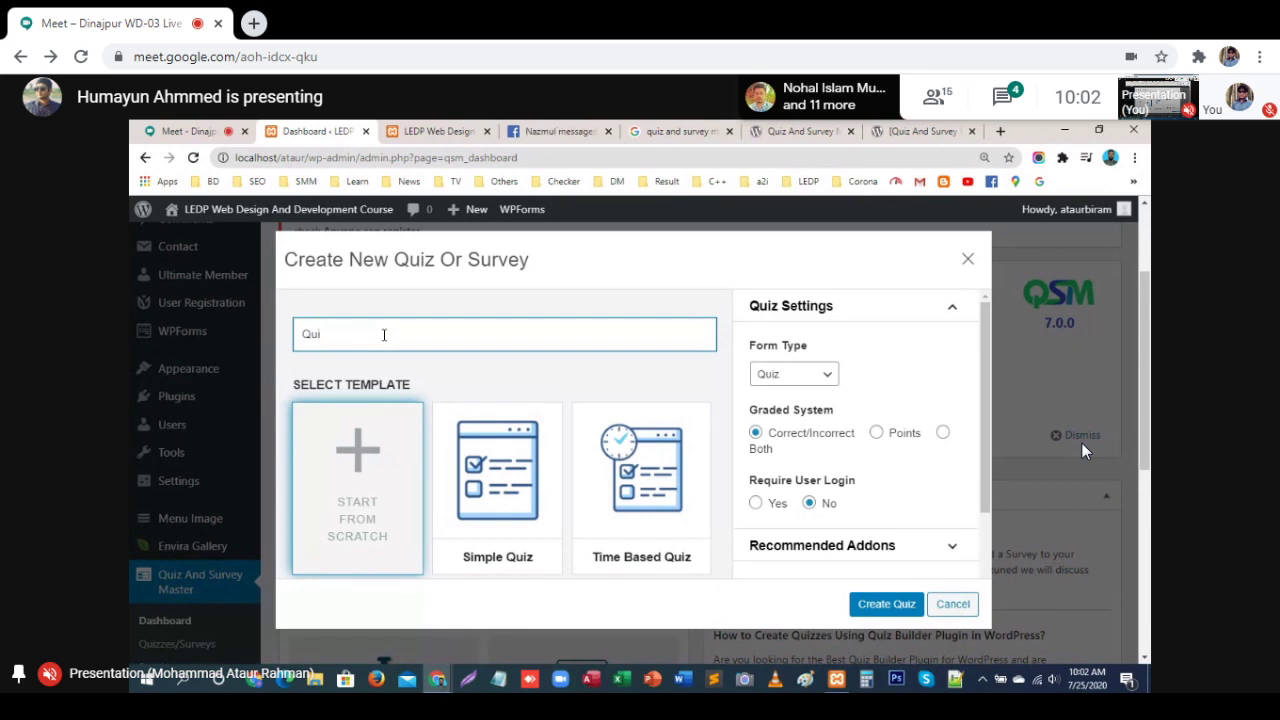
type("z 1")
left_click(878, 610)
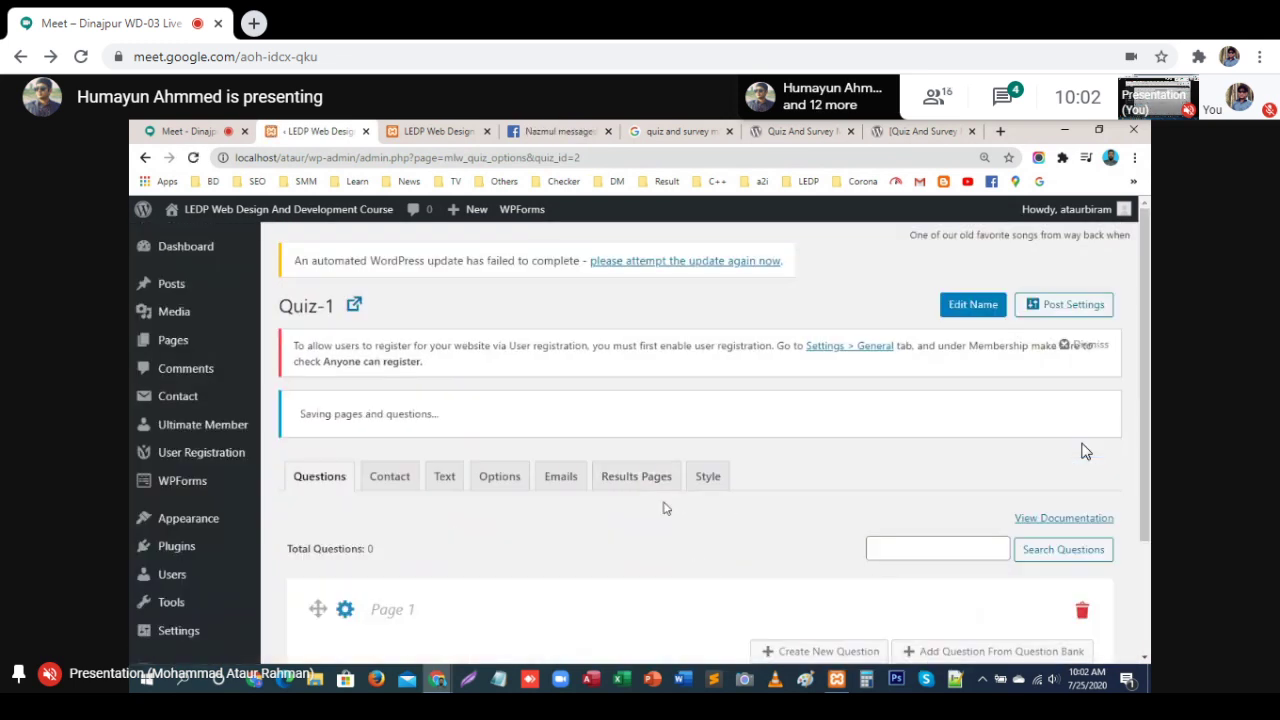
Step: Replace the new question's title in Quiz-1 with "Who was the founder of mobile phone?"
scroll(660, 512, "down", 2)
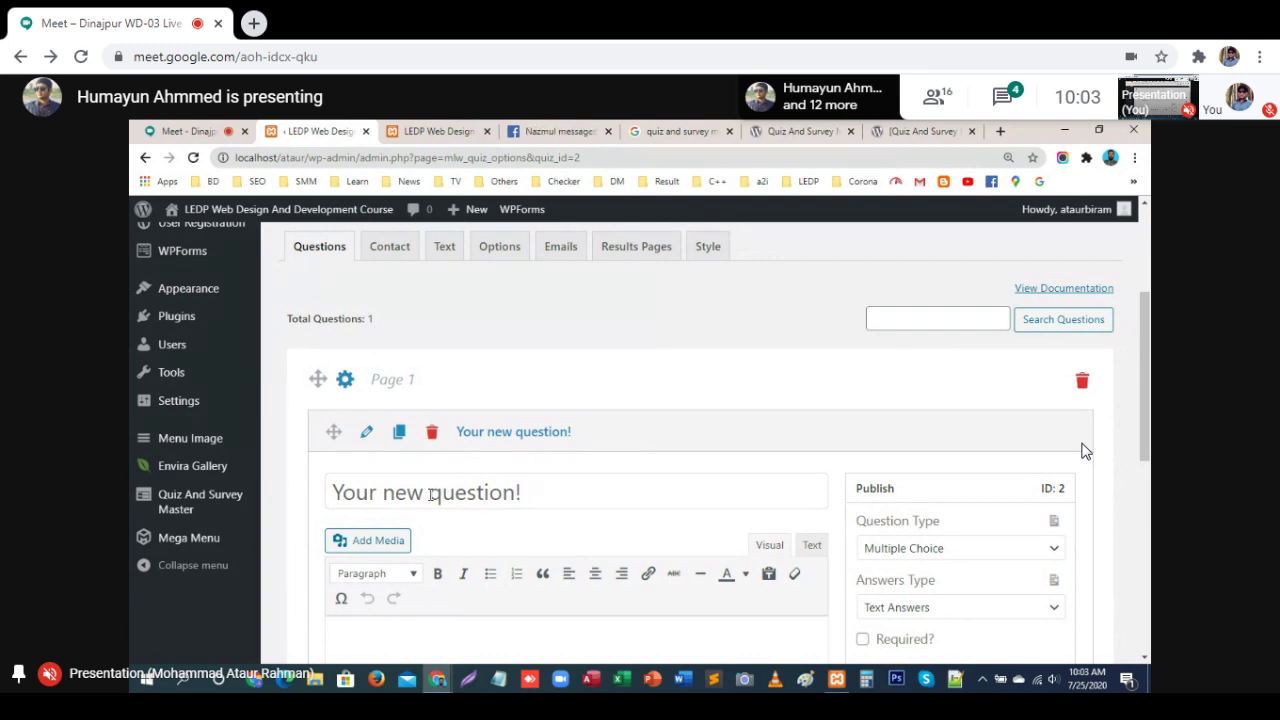
triple_click(431, 494)
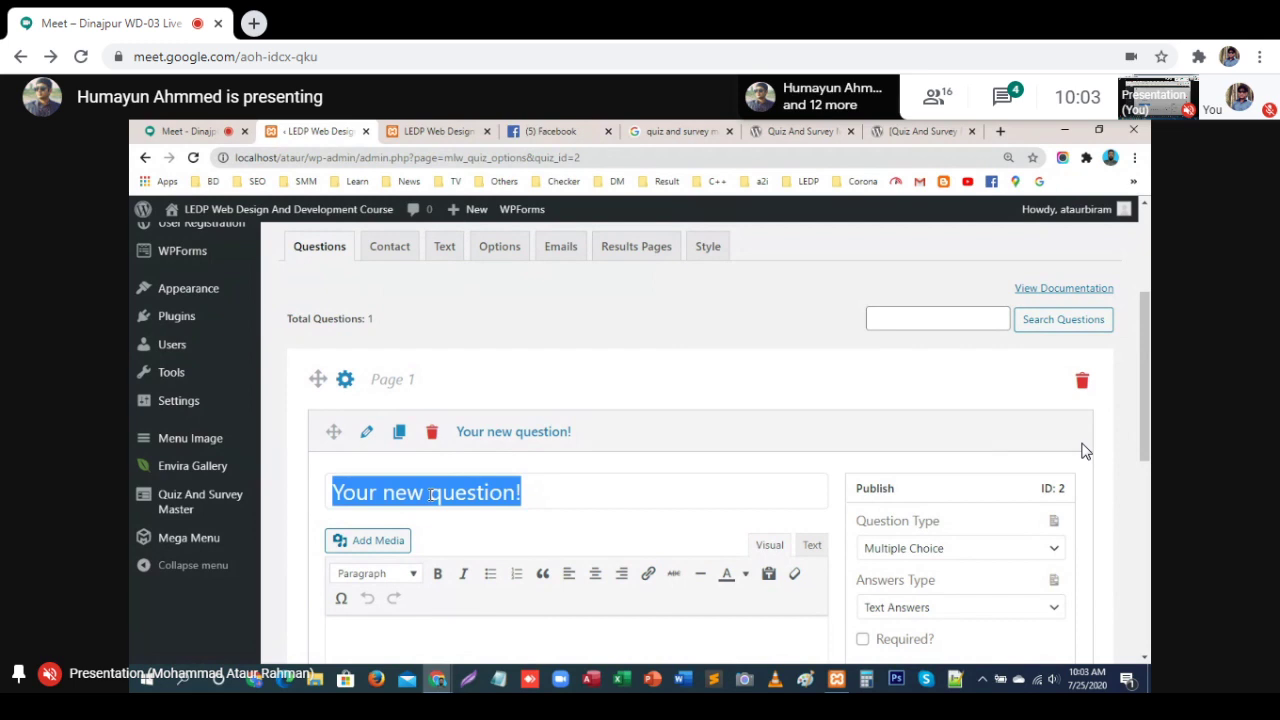
type("Who was the foundr")
key("BackSpace")
type("er of")
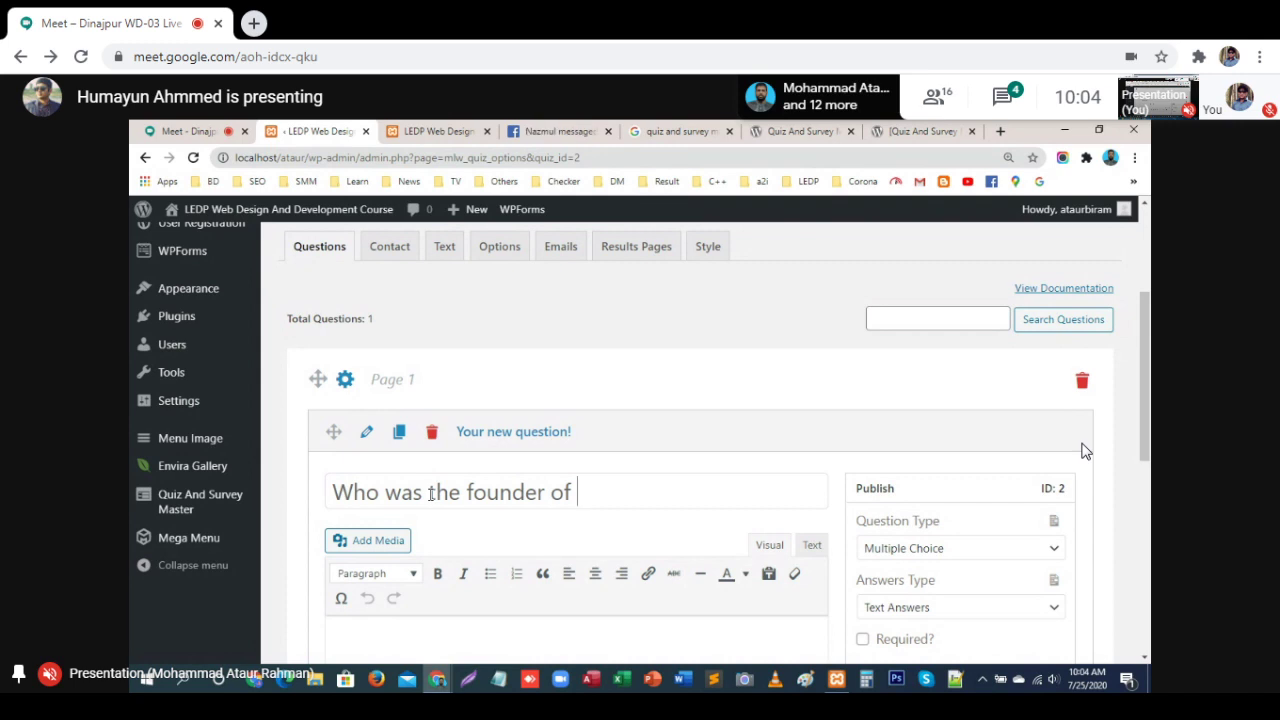
type("mon")
key("BackSpace")
type("bile phone")
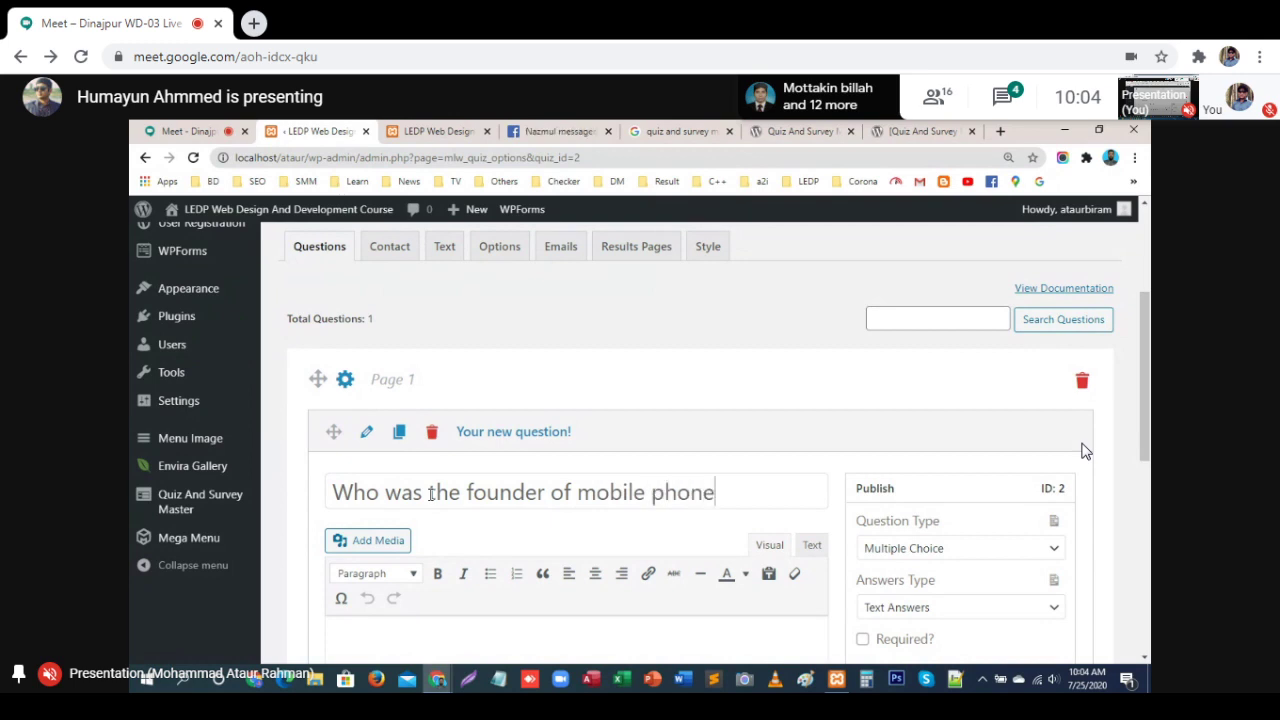
type("?")
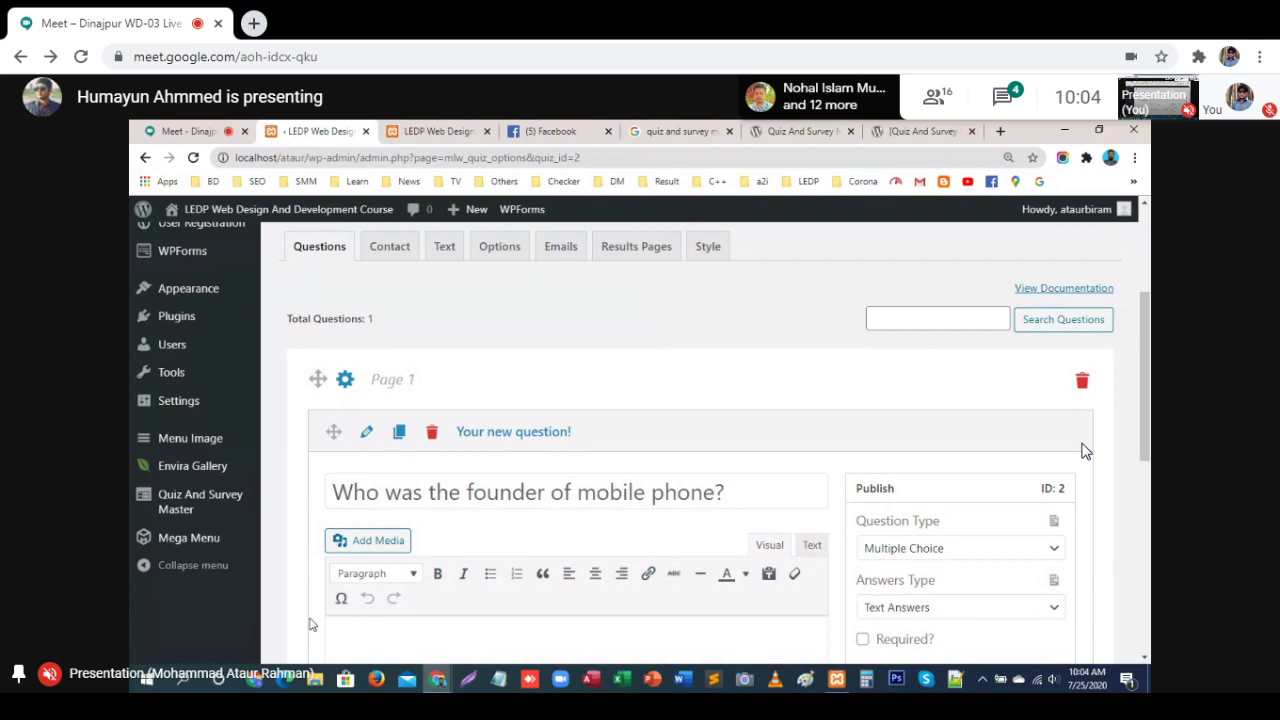
Step: Try Horizontal Multiple Choice as the question type, restore Multiple Choice, and keep Text Answers as the answers type
scroll(557, 483, "down", 2)
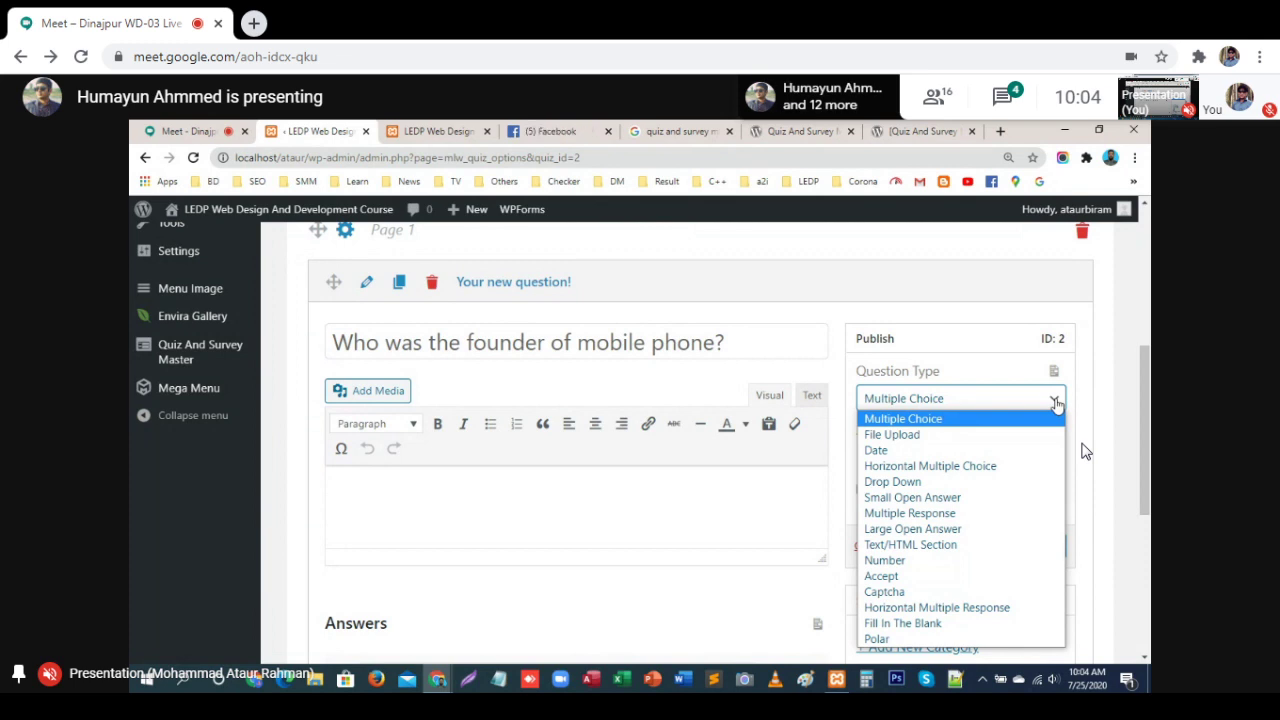
left_click(958, 473)
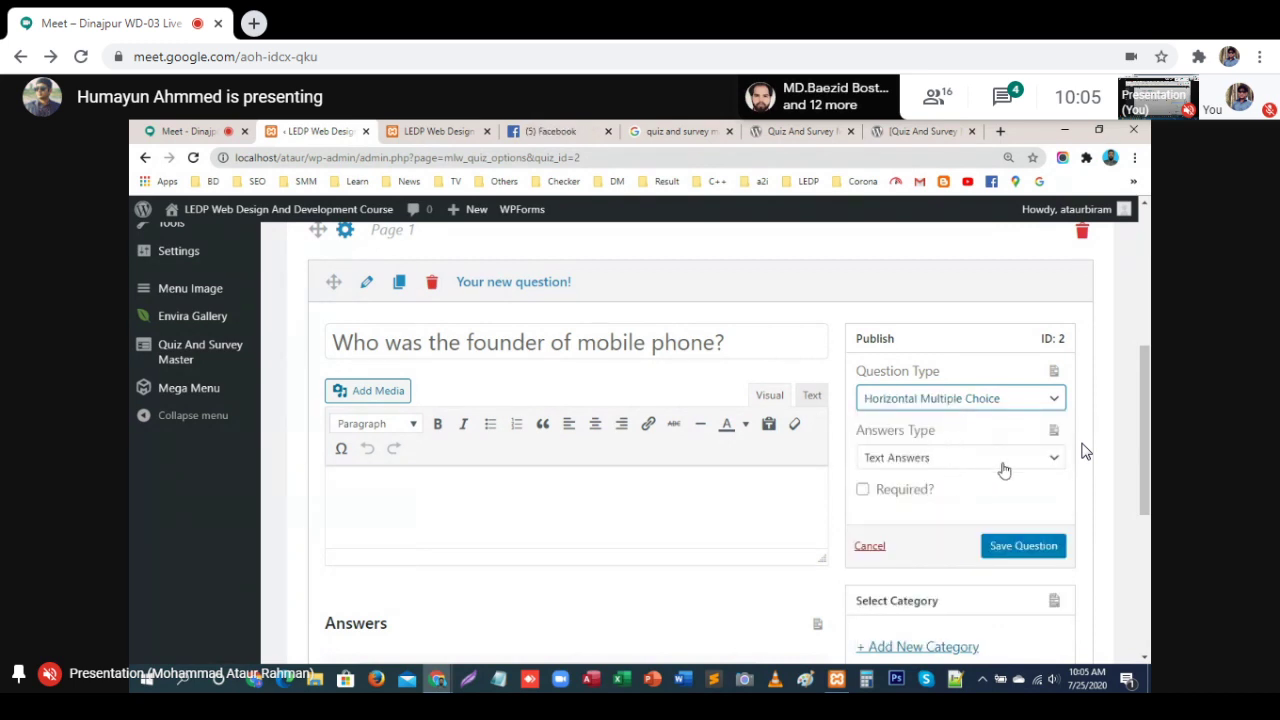
left_click(1055, 402)
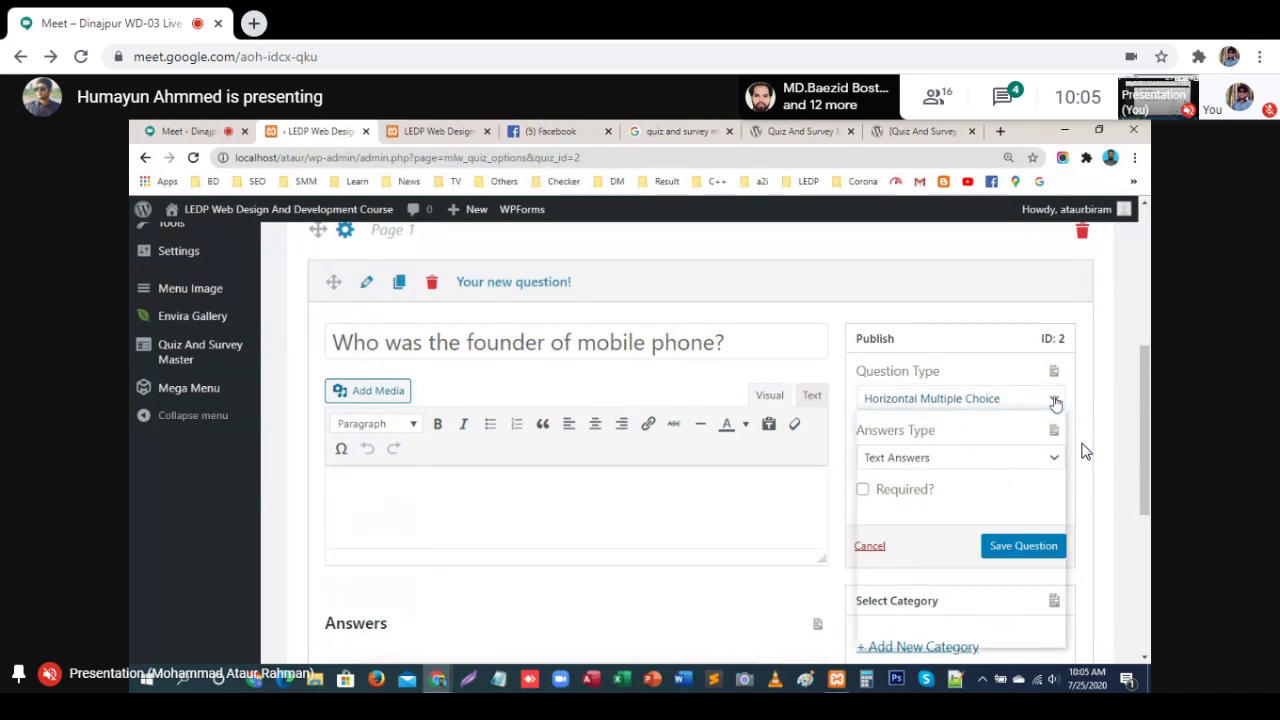
left_click(945, 420)
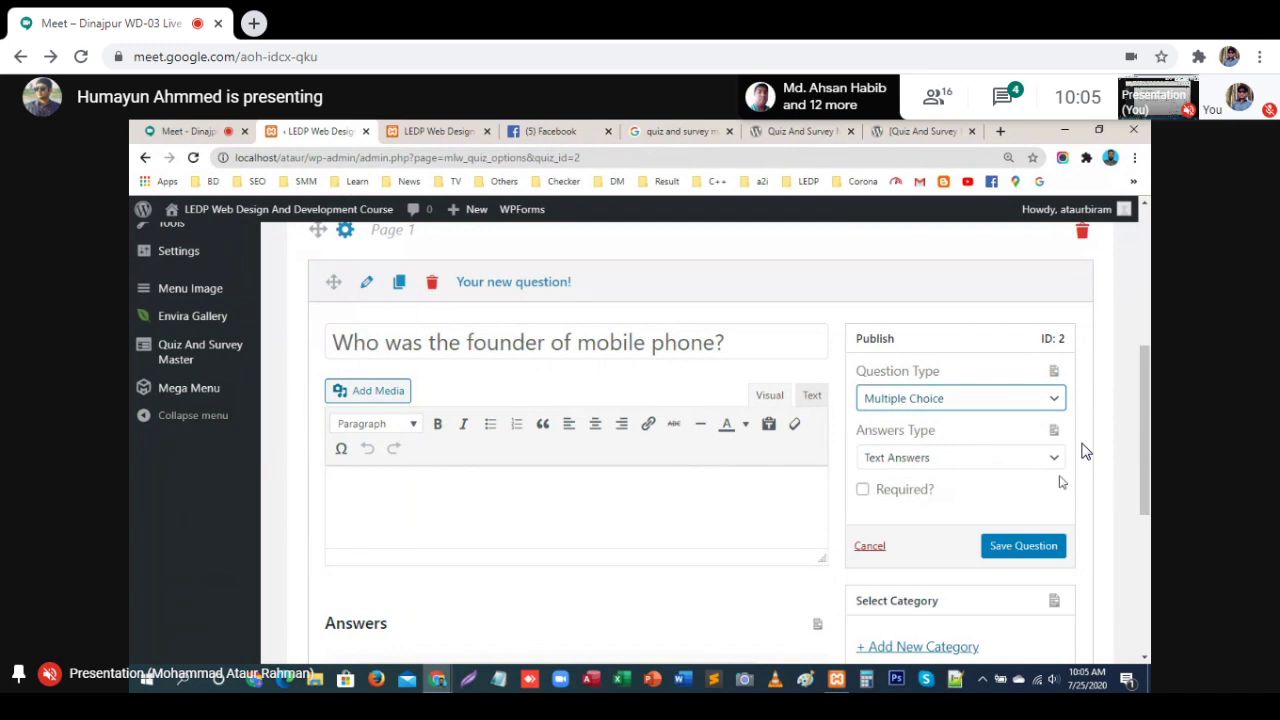
left_click(1055, 462)
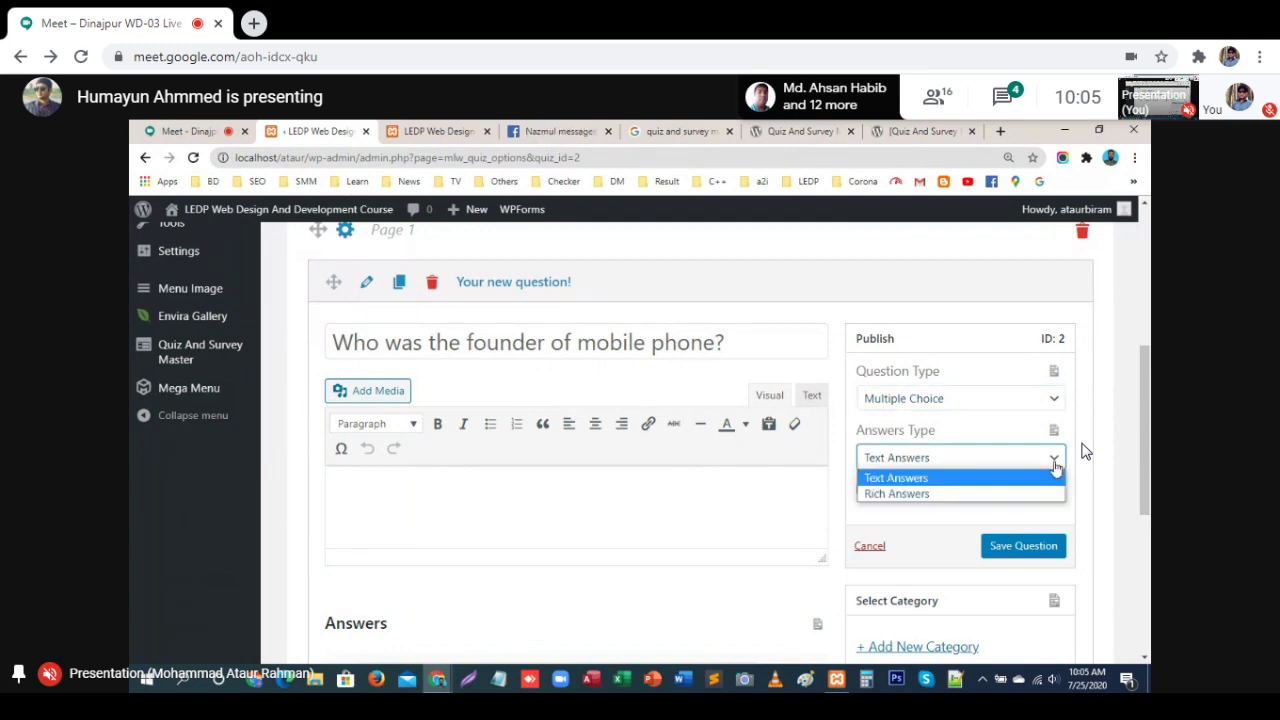
left_click(936, 480)
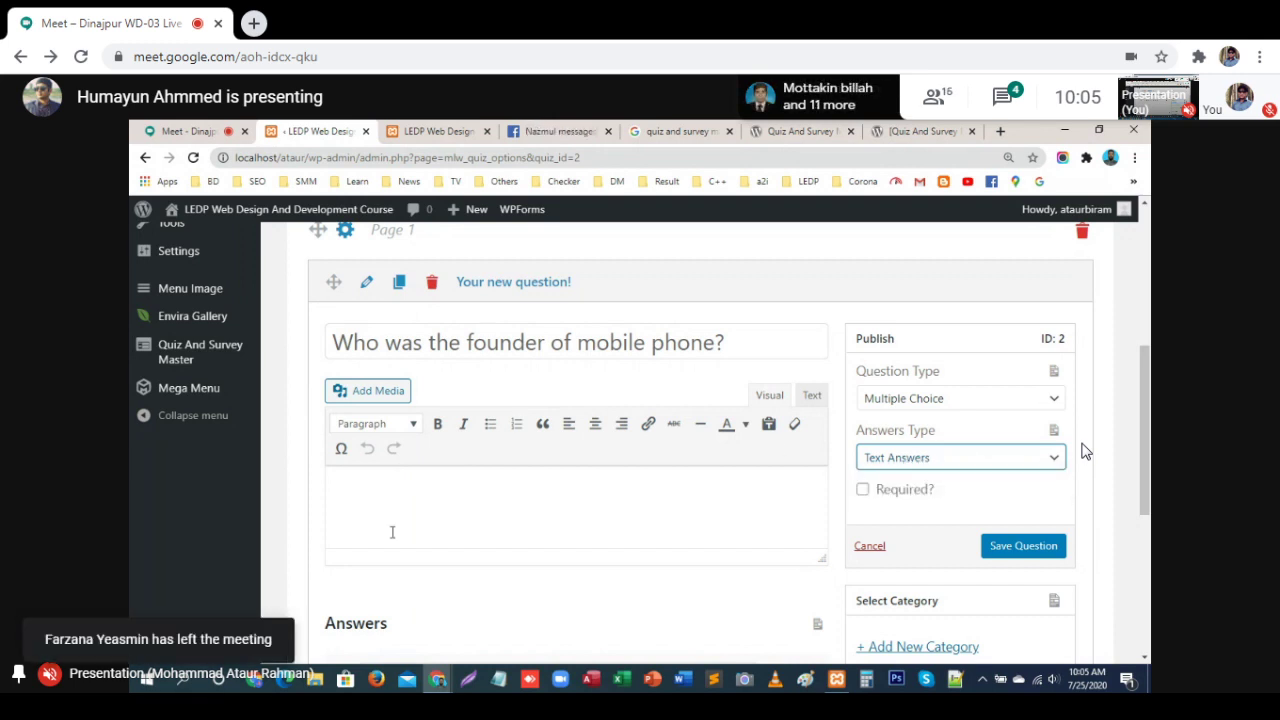
Step: Enter "Dr. Mortine Coper" in the description of the mobile phone question
left_click(376, 486)
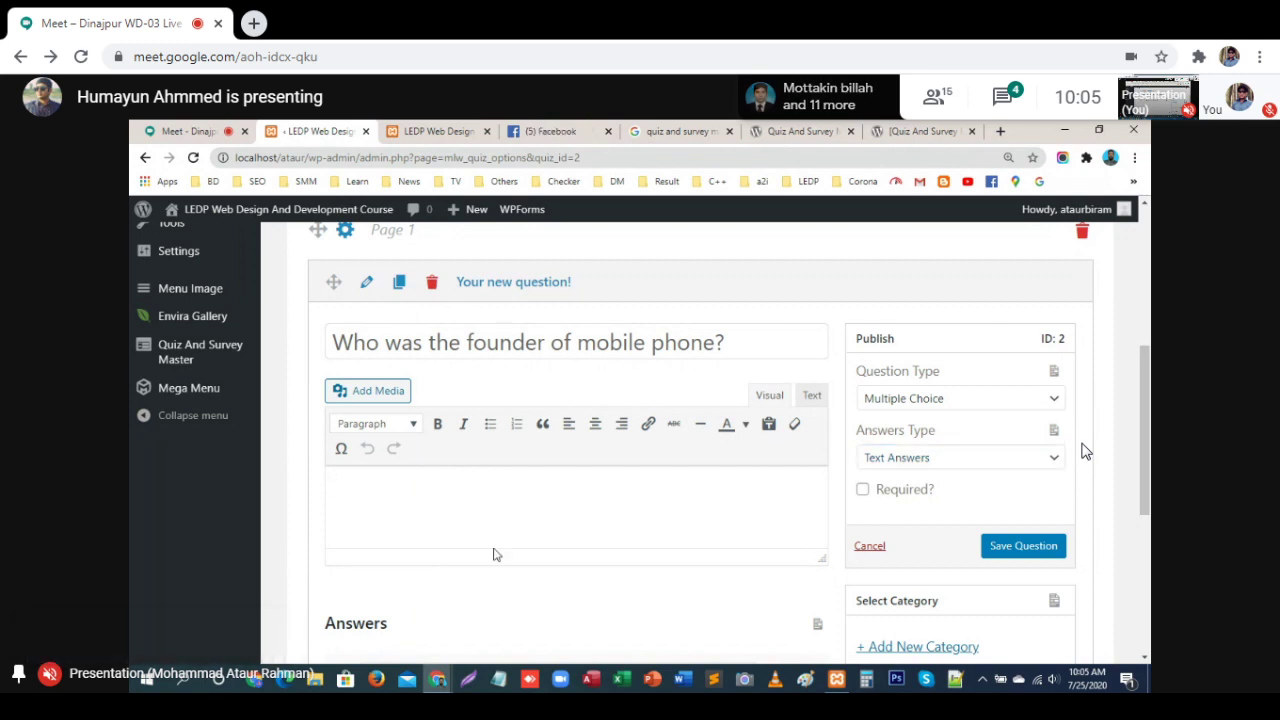
type("Dr. ")
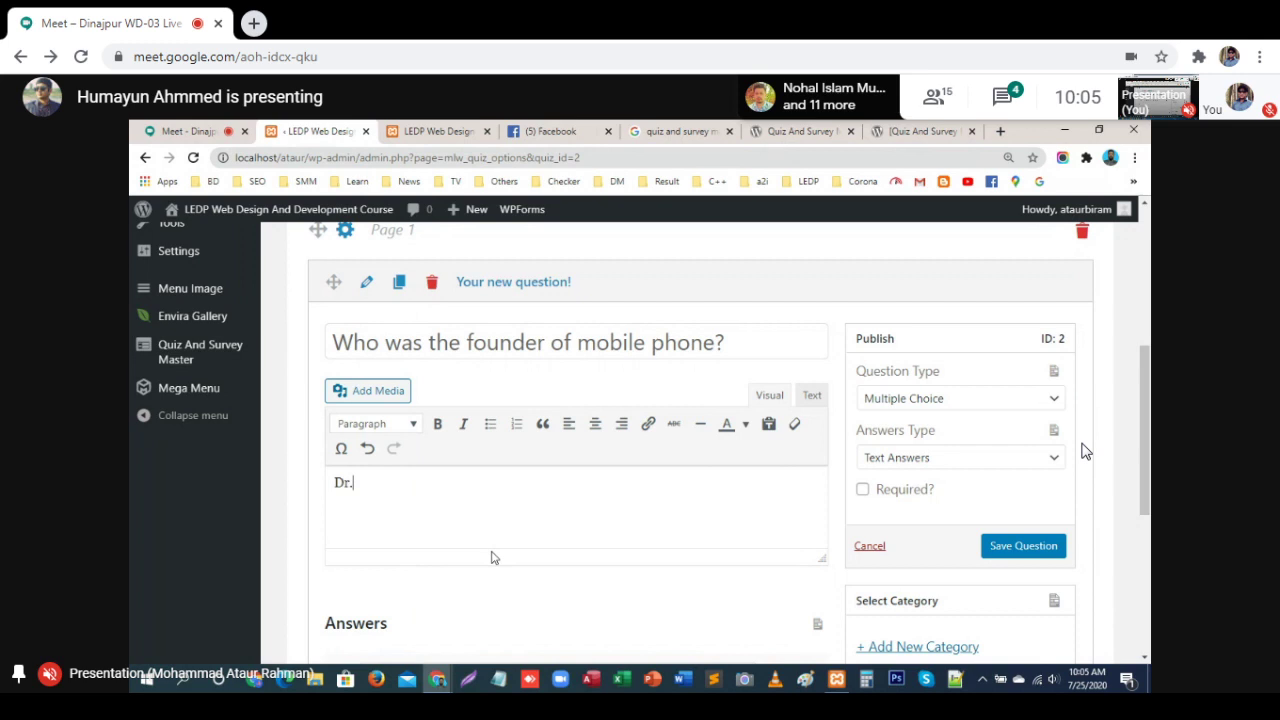
type("Mortine Coper")
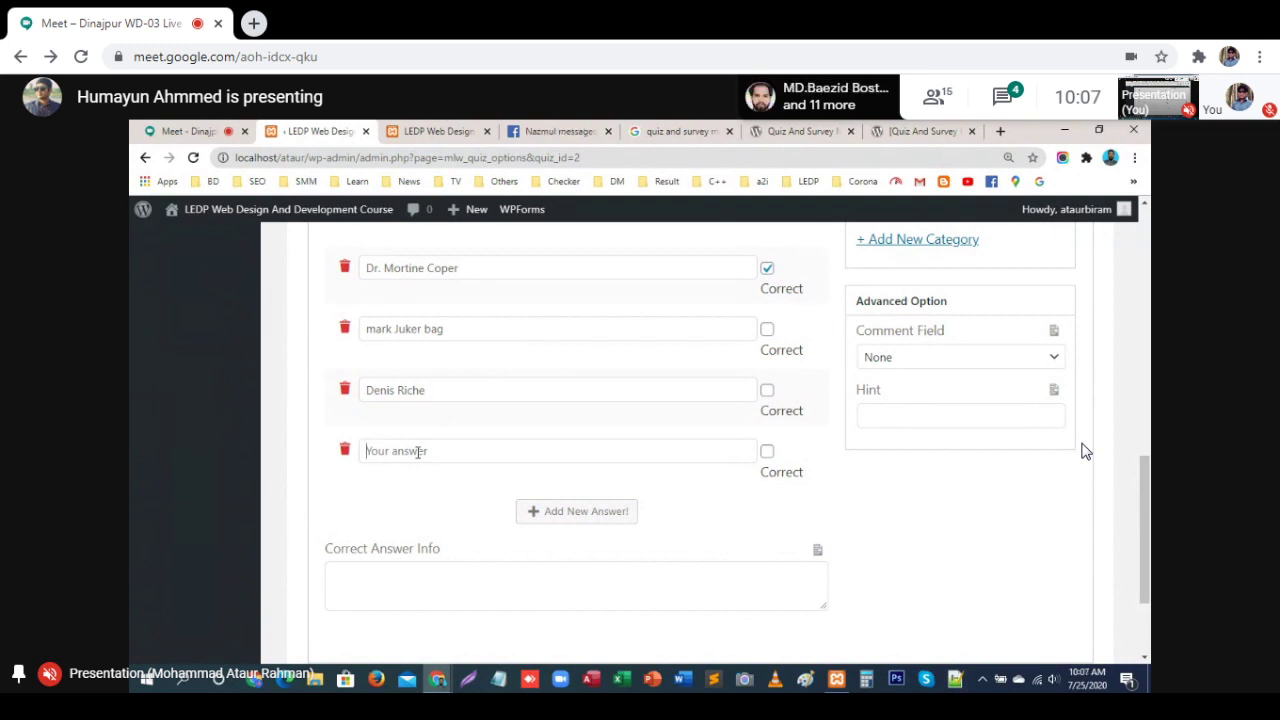
Step: Fill in a person's first name as the fourth answer and mark the second, third and fourth answers as correct
type("Mikle")
left_click(767, 330)
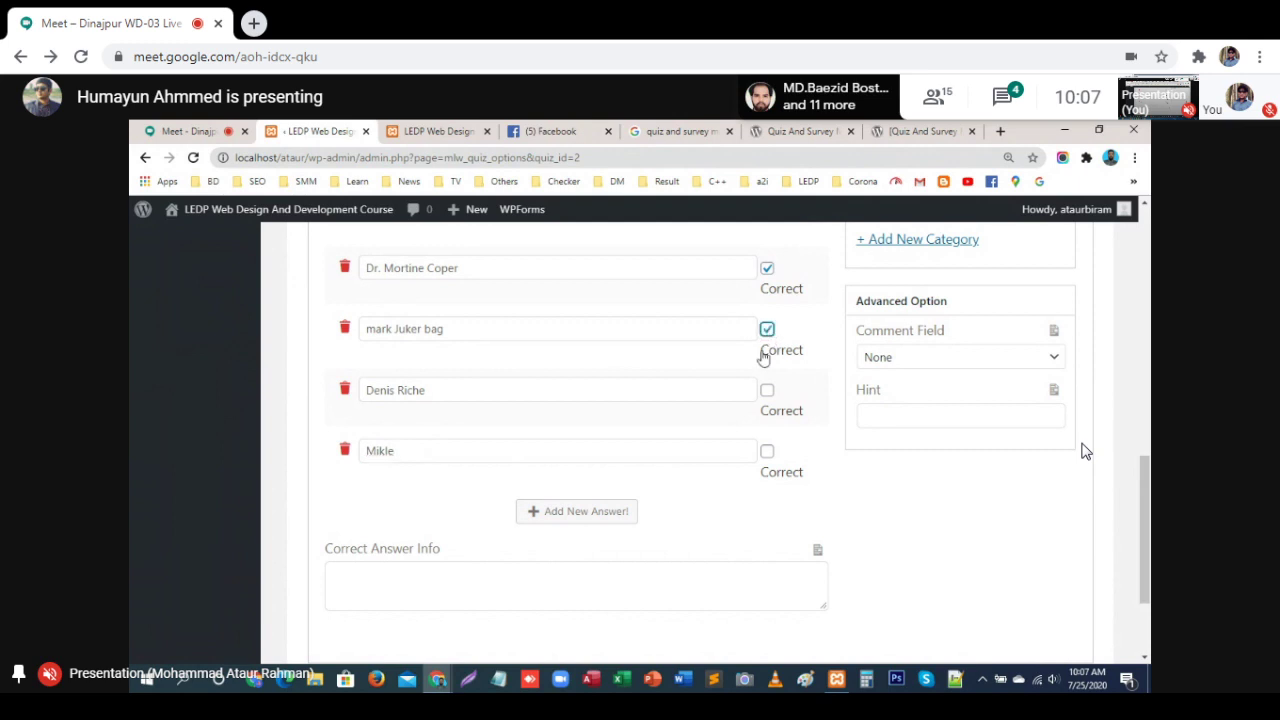
left_click(767, 391)
left_click(767, 451)
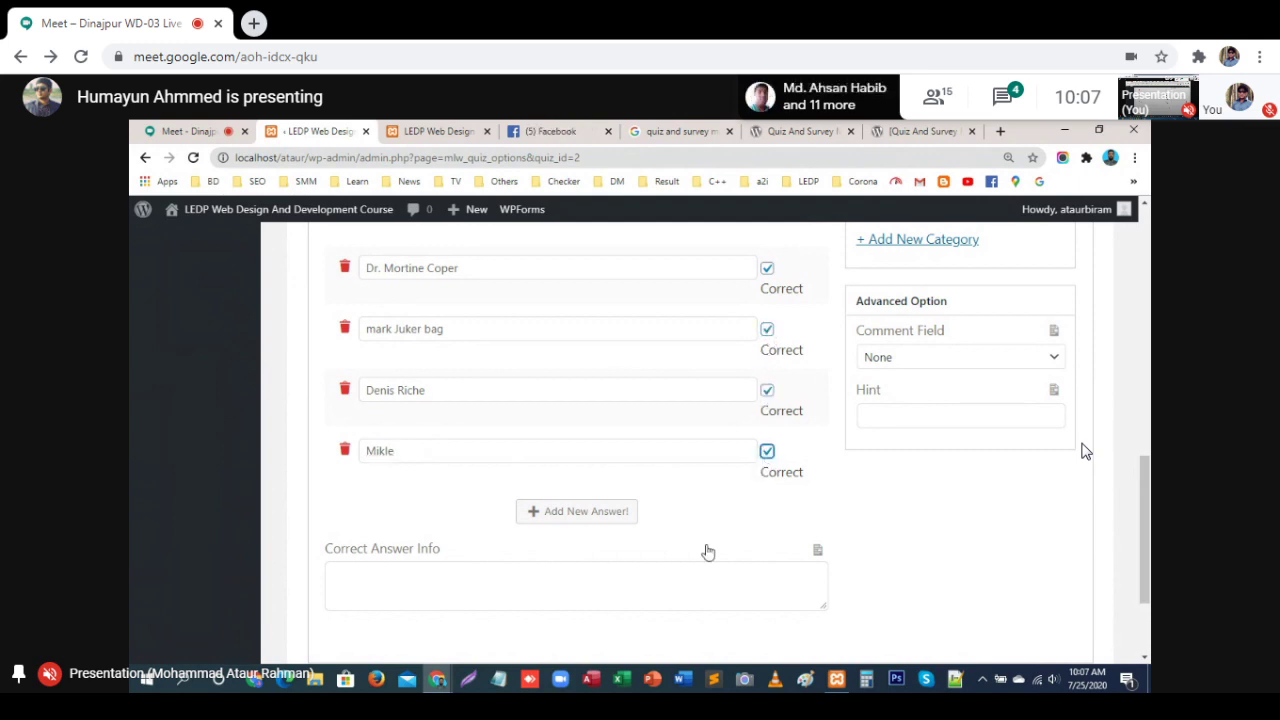
Step: Enter "Dr. Mortine Copper" as the correct answer info and correct the first answer's spelling to match
left_click(403, 577)
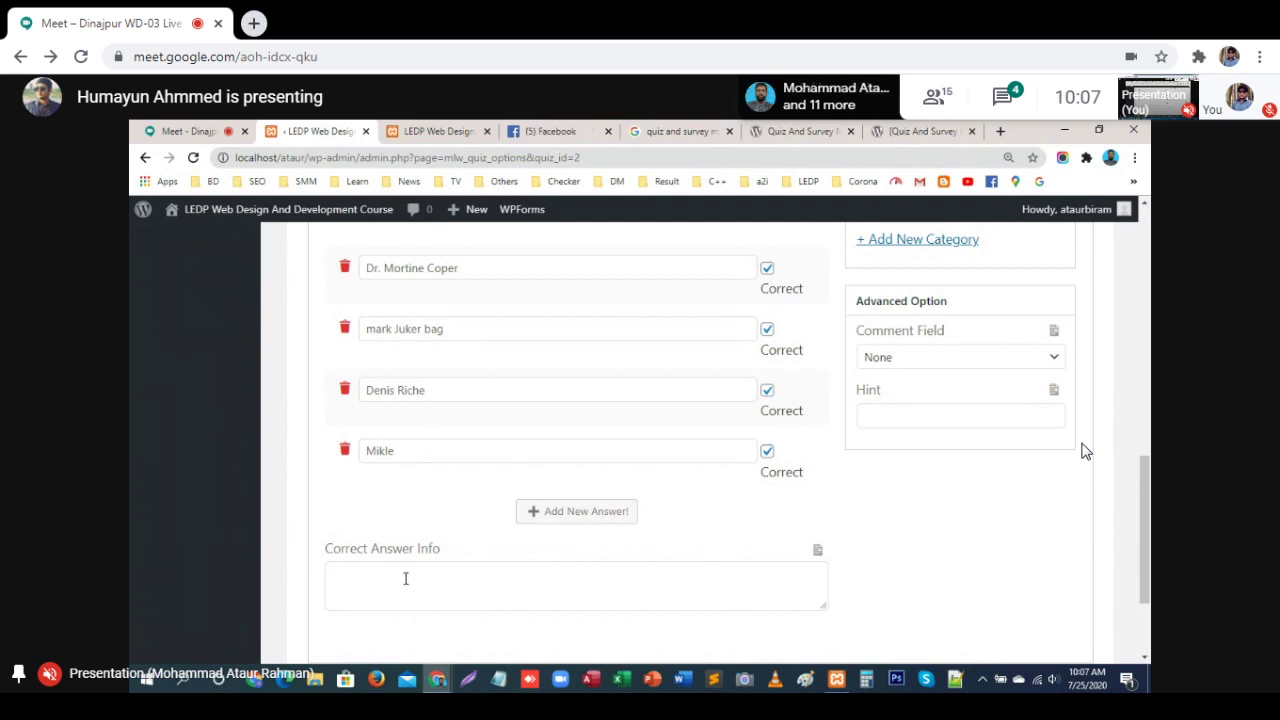
key("BackSpace")
type("Dr.")
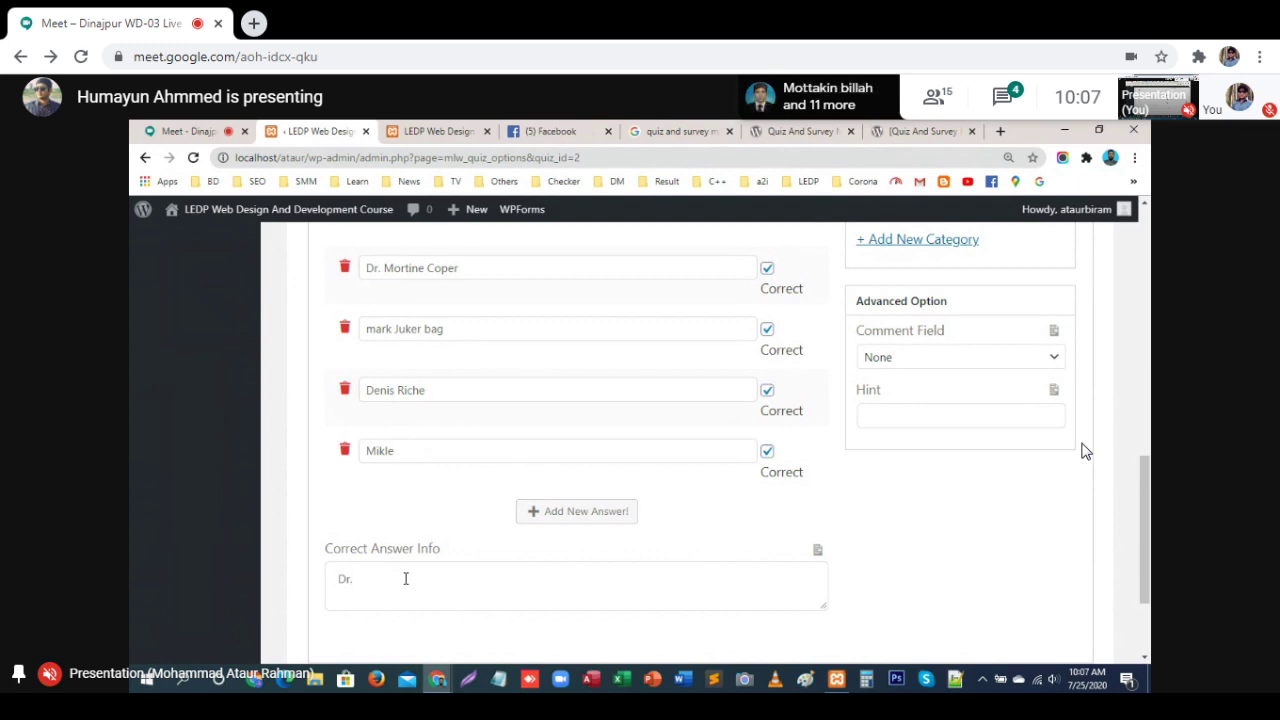
type(" Mortine Copper")
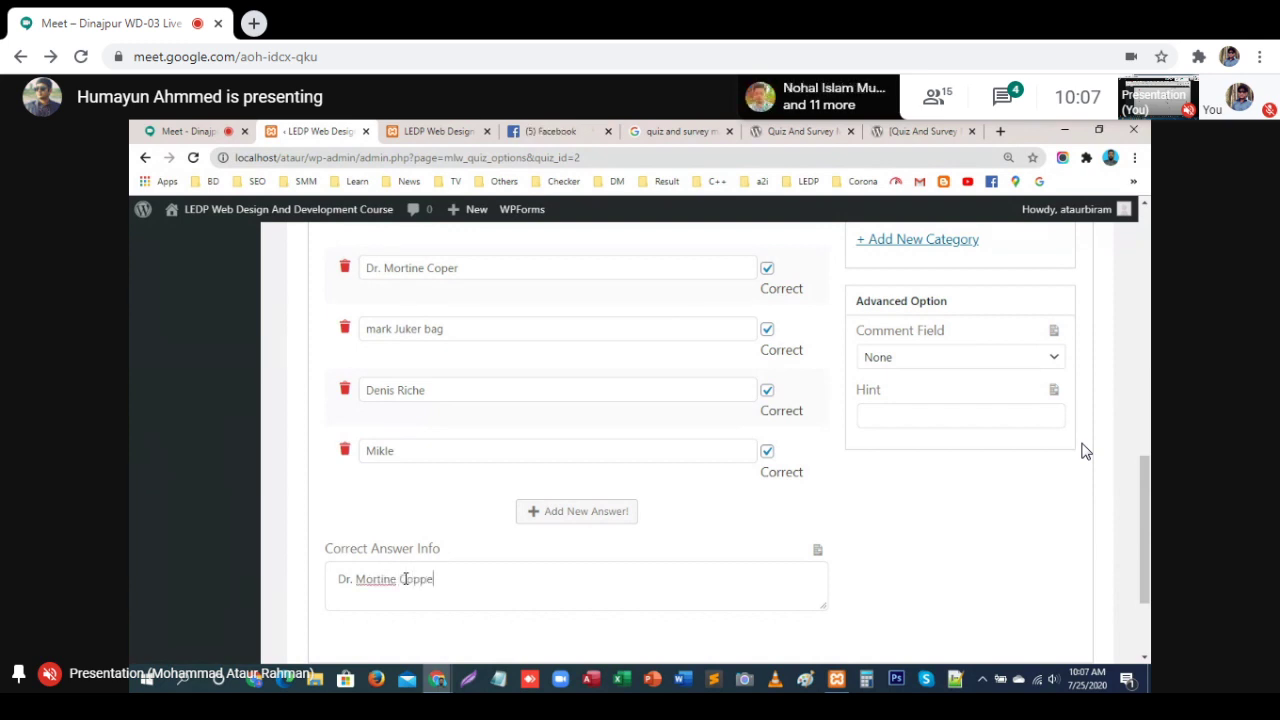
left_click(449, 268)
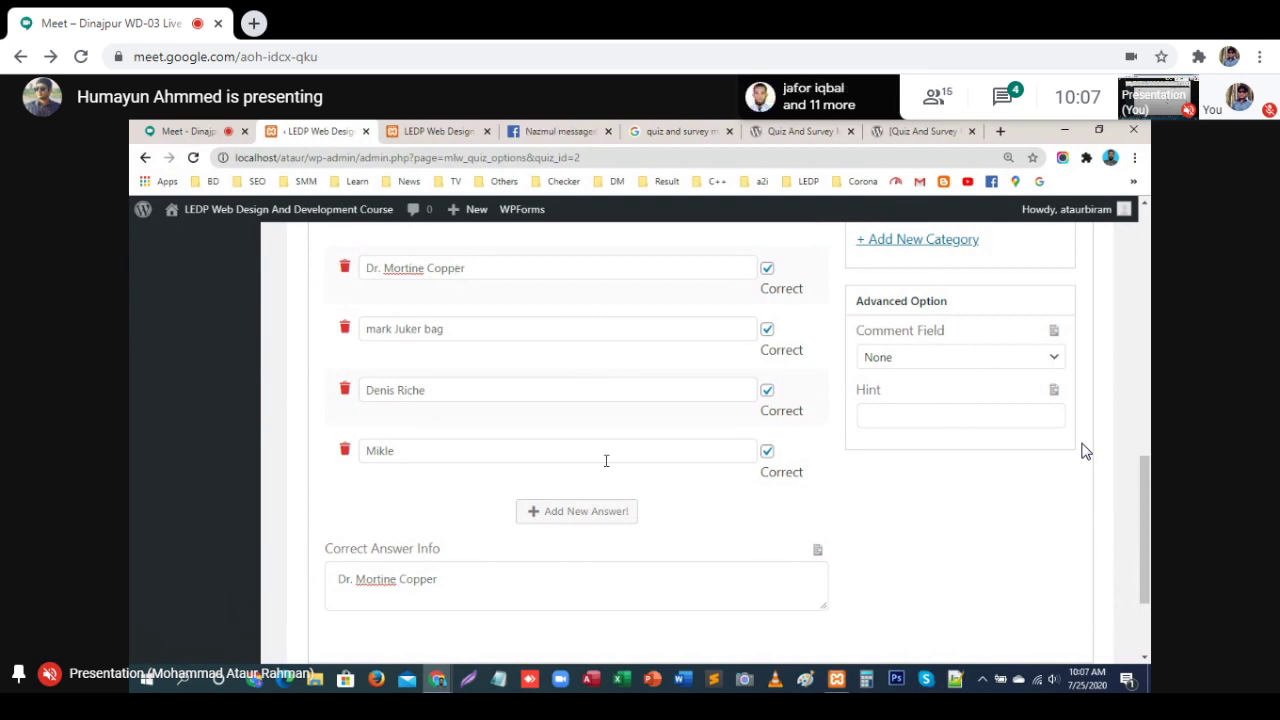
Step: Check the four answers of the question about the founder of the mobile phone and save the question
scroll(606, 460, "down", 3)
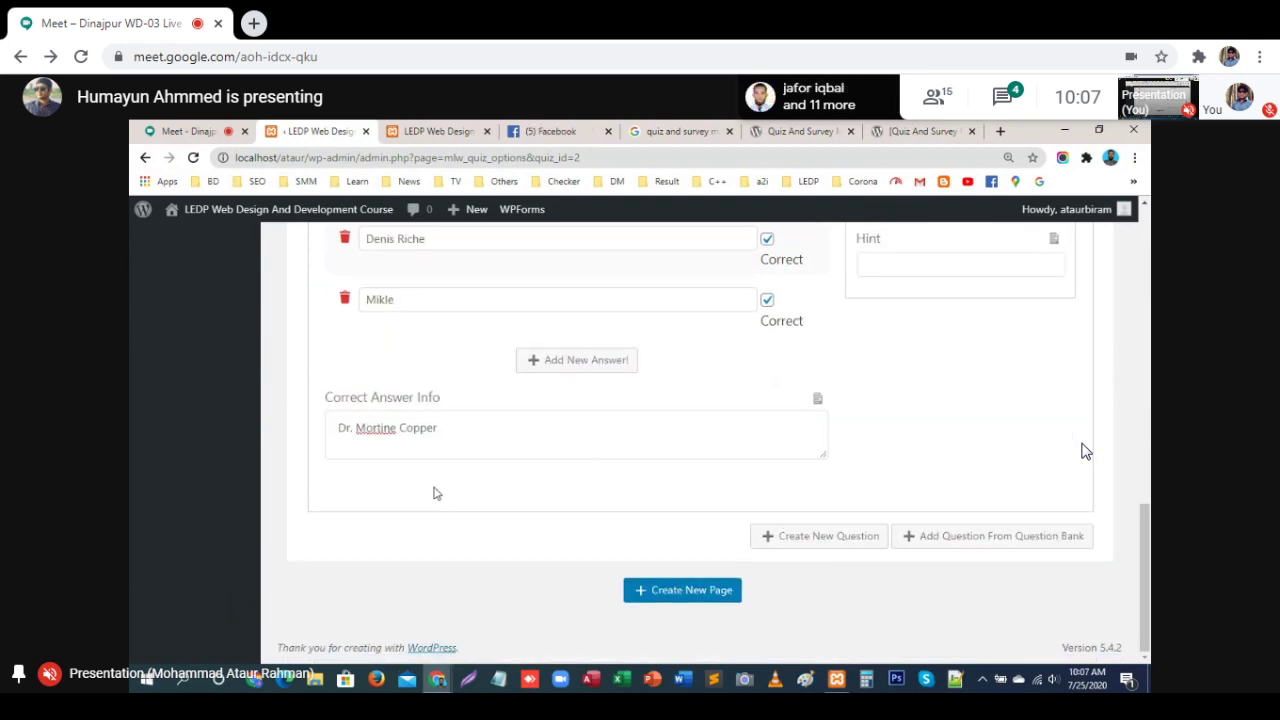
scroll(452, 472, "up", 3)
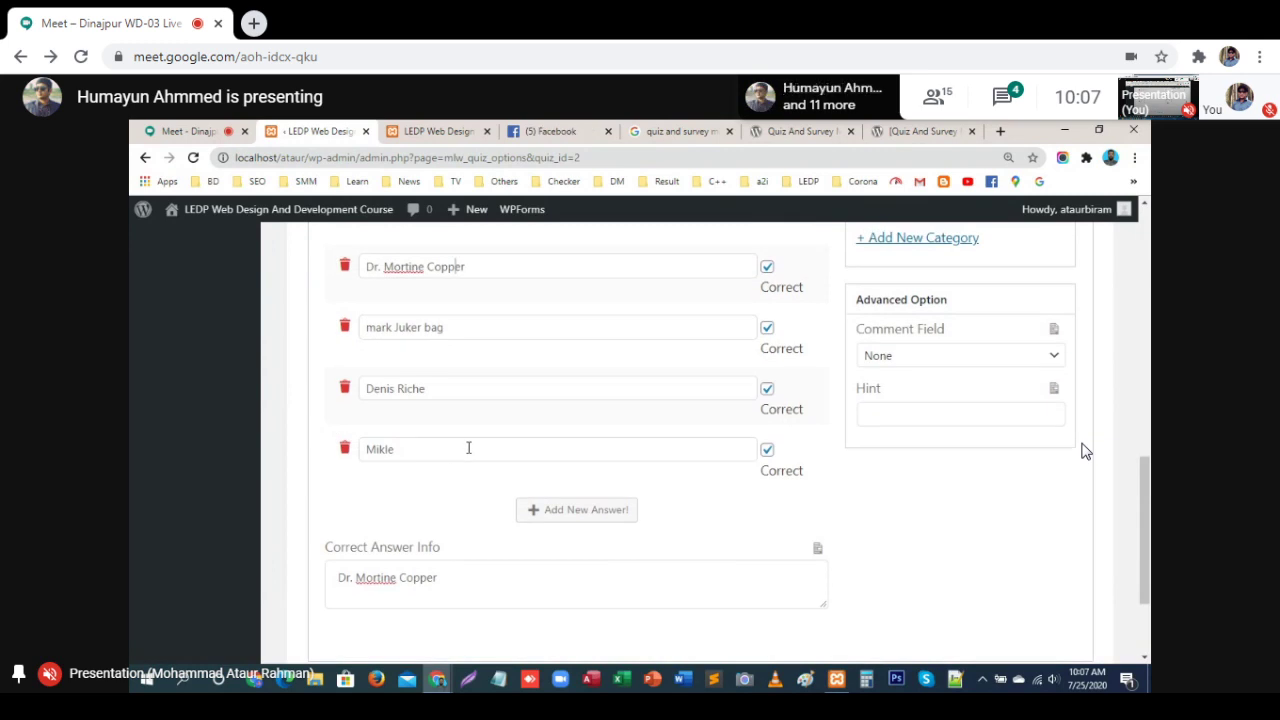
scroll(468, 455, "down", 3)
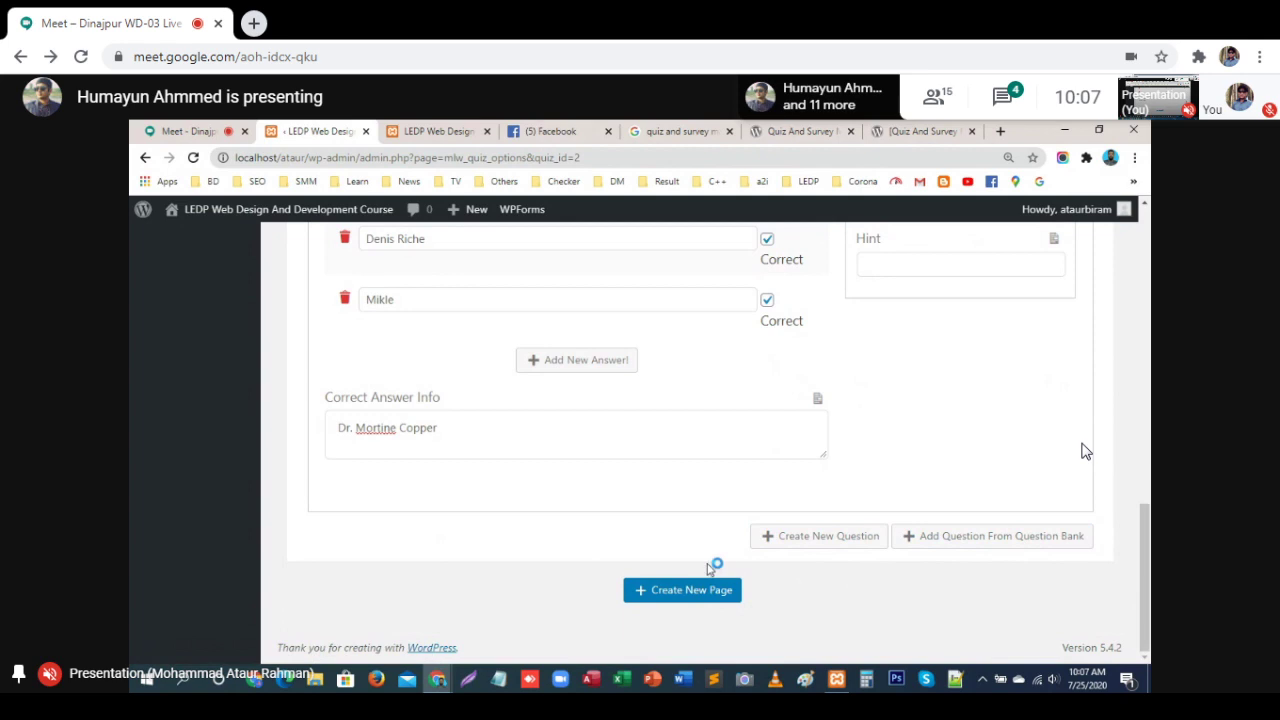
scroll(711, 549, "up", 5)
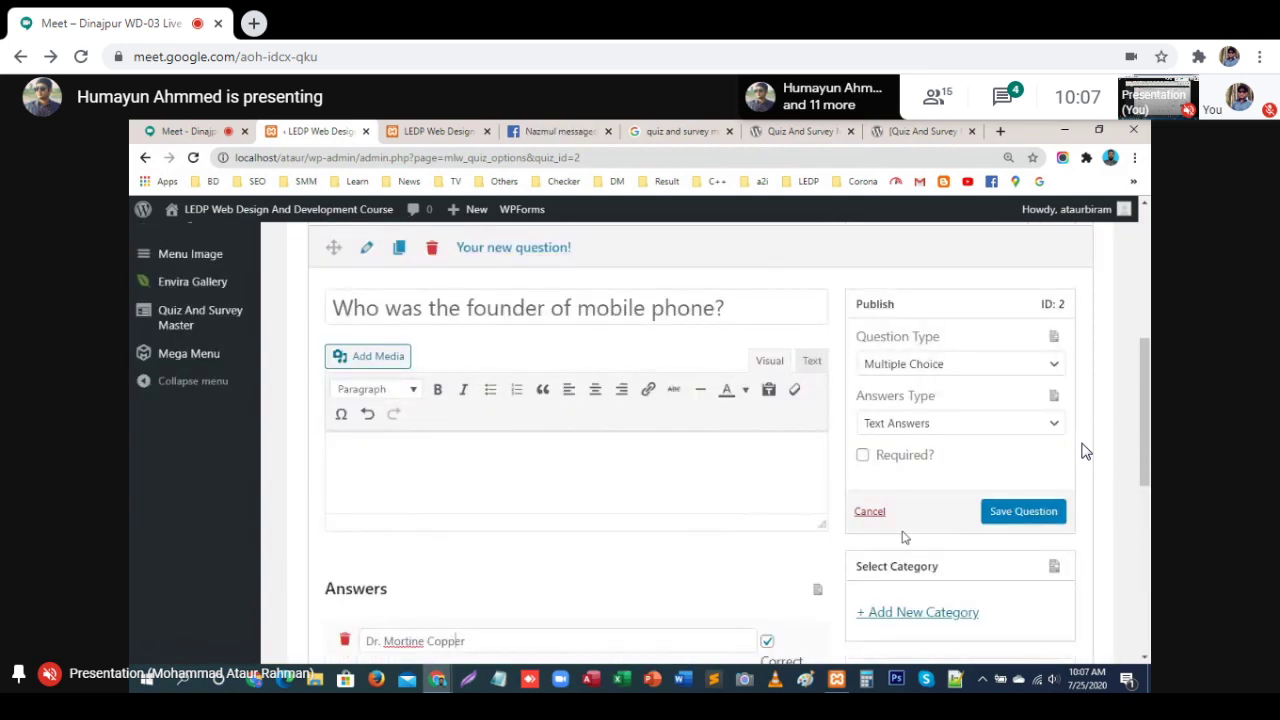
left_click(1015, 518)
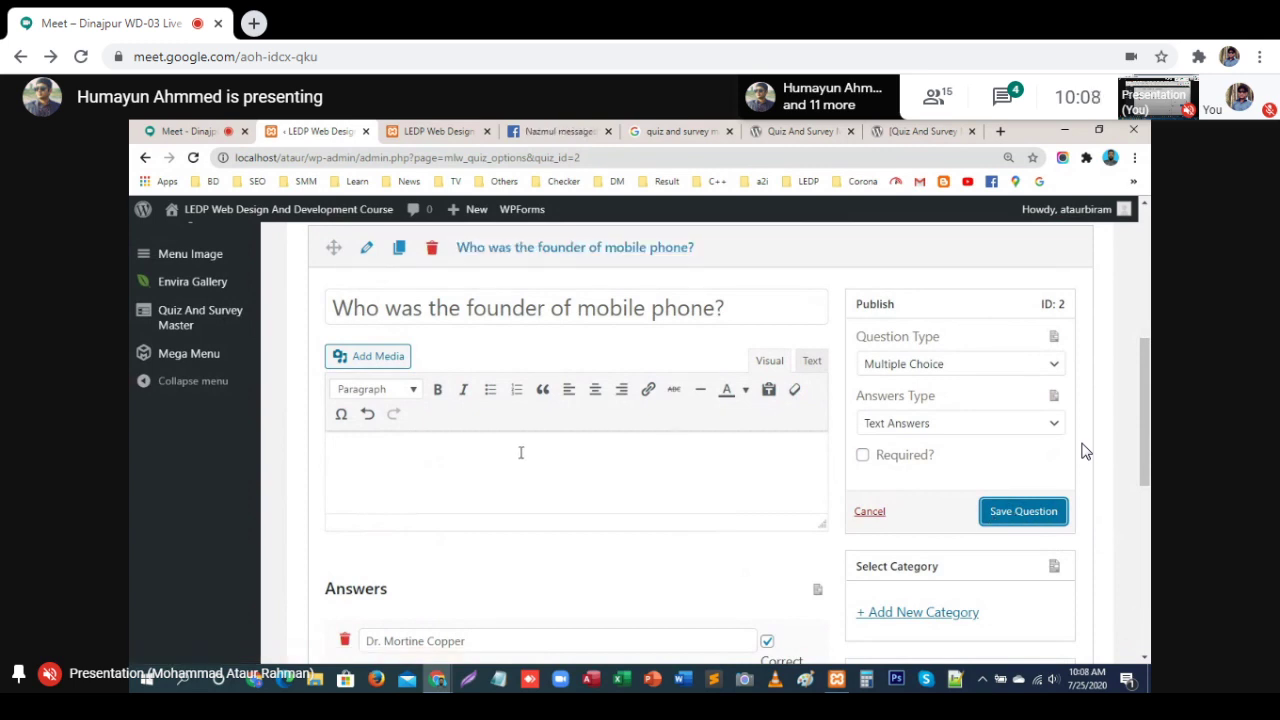
Step: Reword the question title as "Who was the founder of mobile communication?" and save the question
scroll(531, 445, "down", 1)
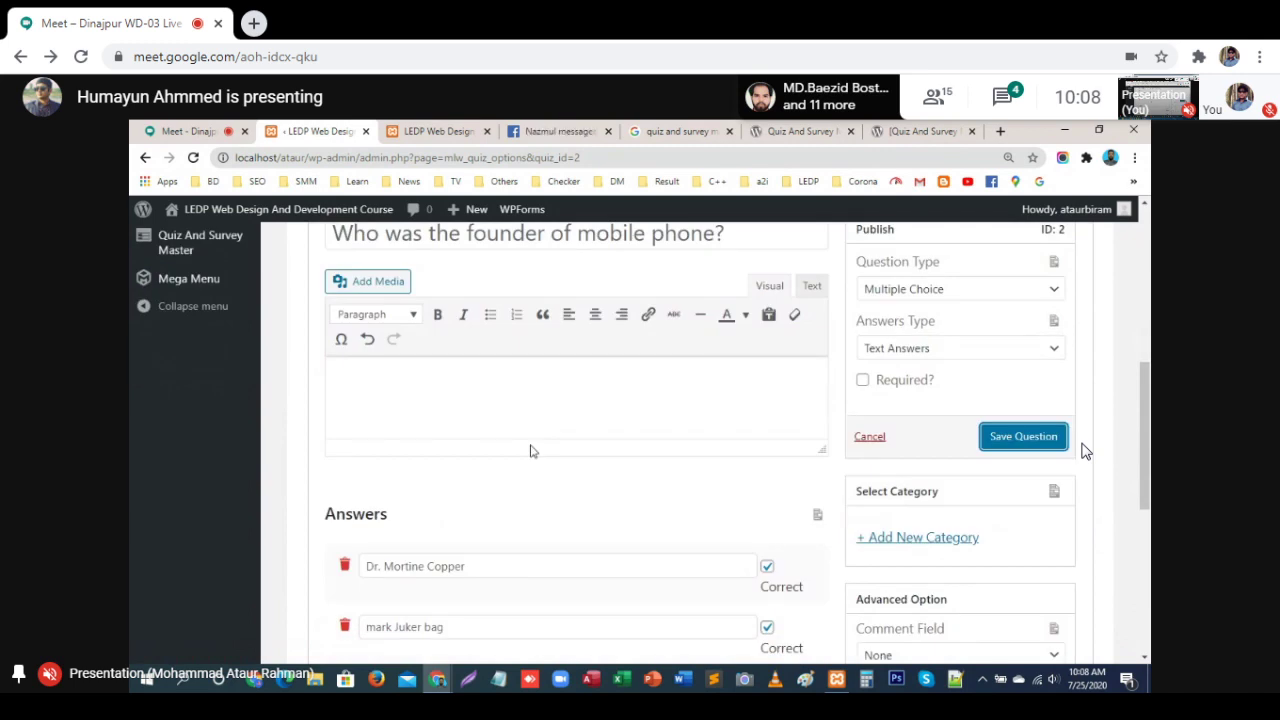
scroll(531, 449, "up", 2)
left_click(717, 382)
key("BackSpace")
key("BackSpace")
key("BackSpace")
key("BackSpace")
key("BackSpace")
type("comm")
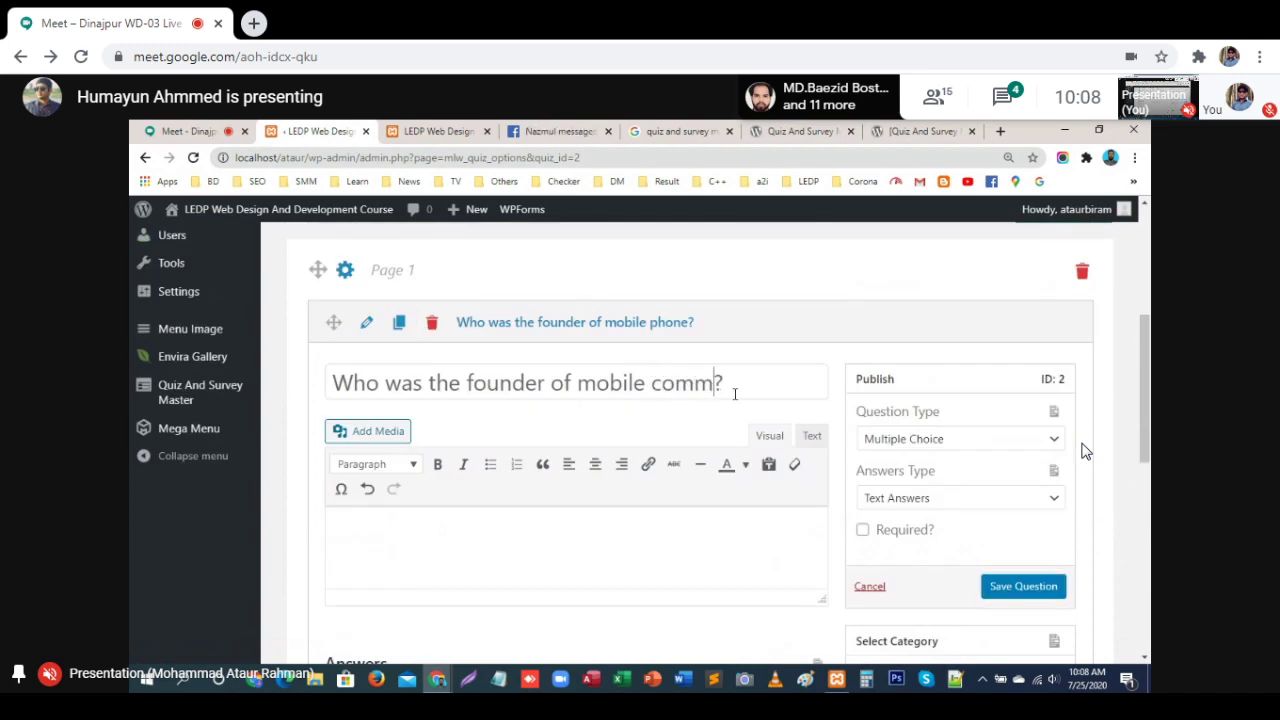
type("unication")
key("Return")
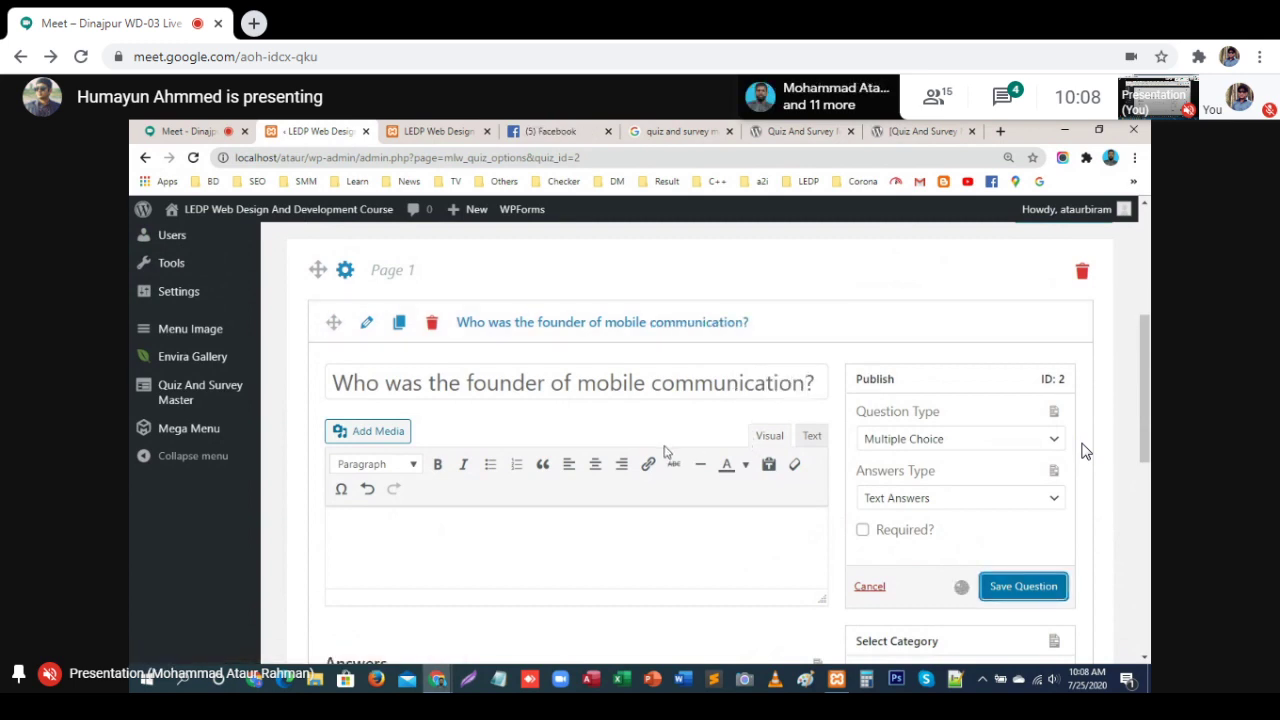
Step: Replace "founder" with "first caller" in the title of the mobile communication question and save the question
scroll(735, 536, "down", 1)
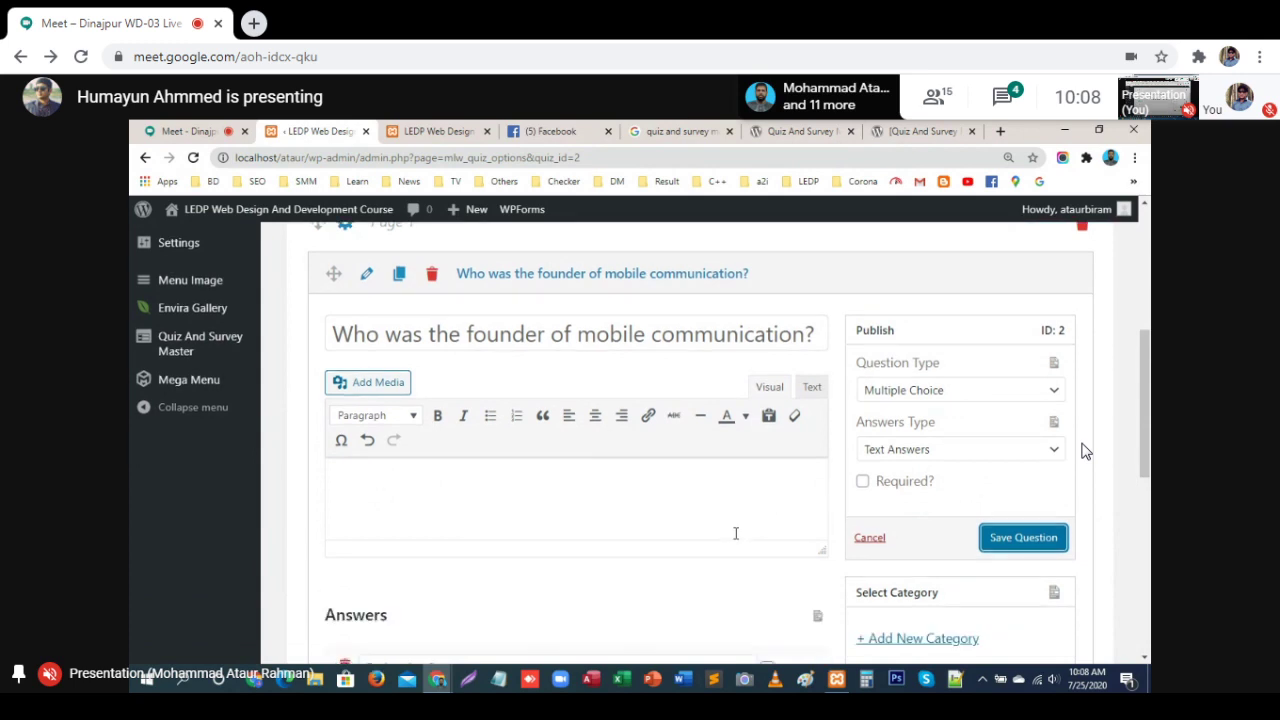
scroll(735, 533, "down", 2)
scroll(715, 505, "up", 1)
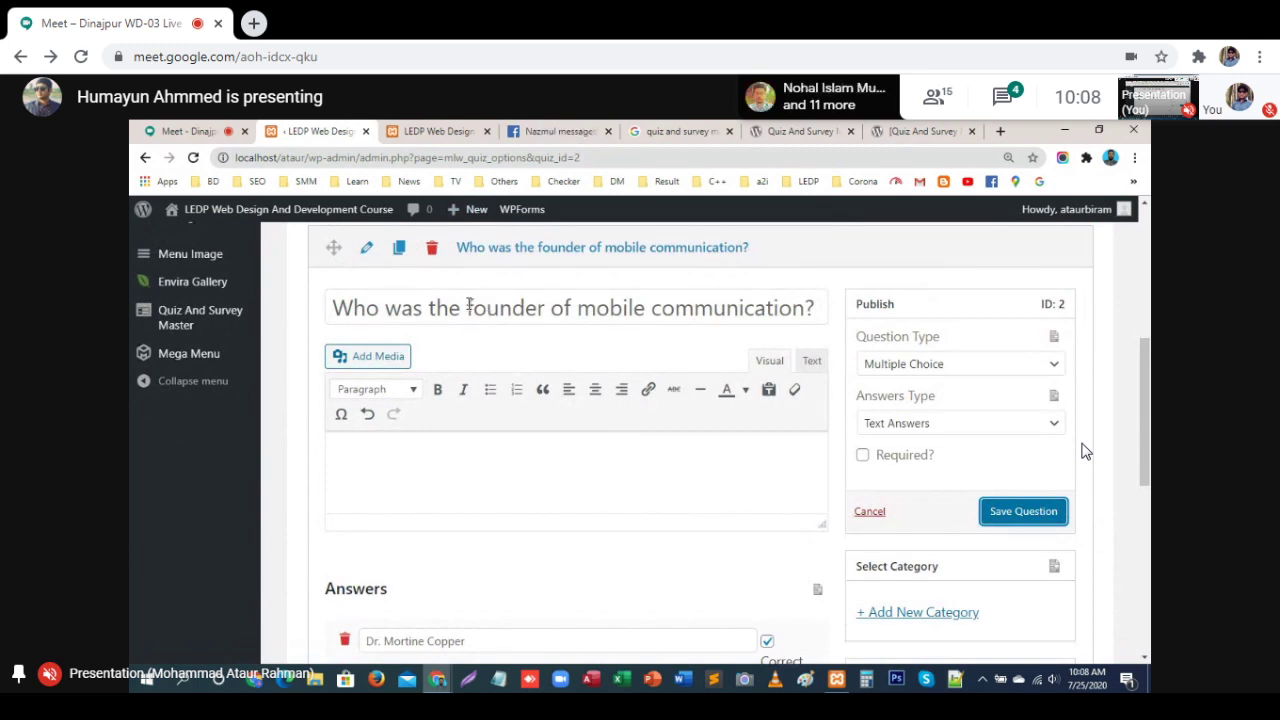
left_click_drag(466, 308, 545, 308)
type("f")
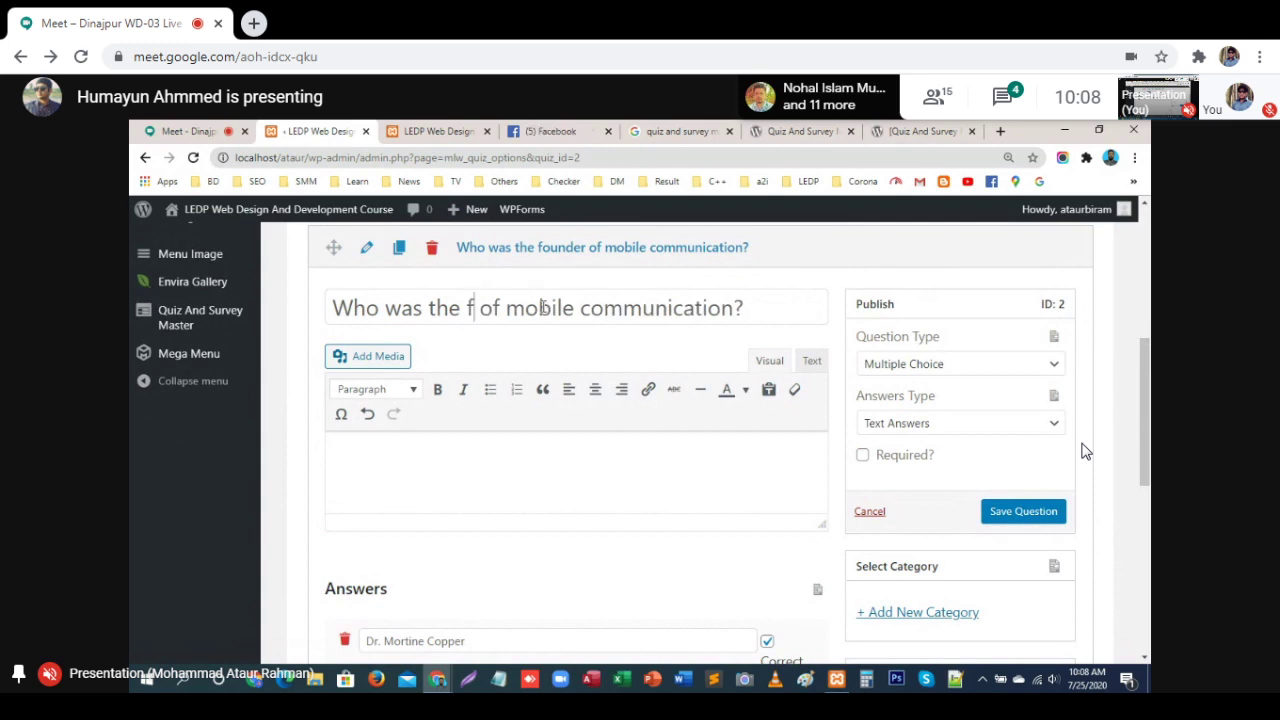
type("irst c")
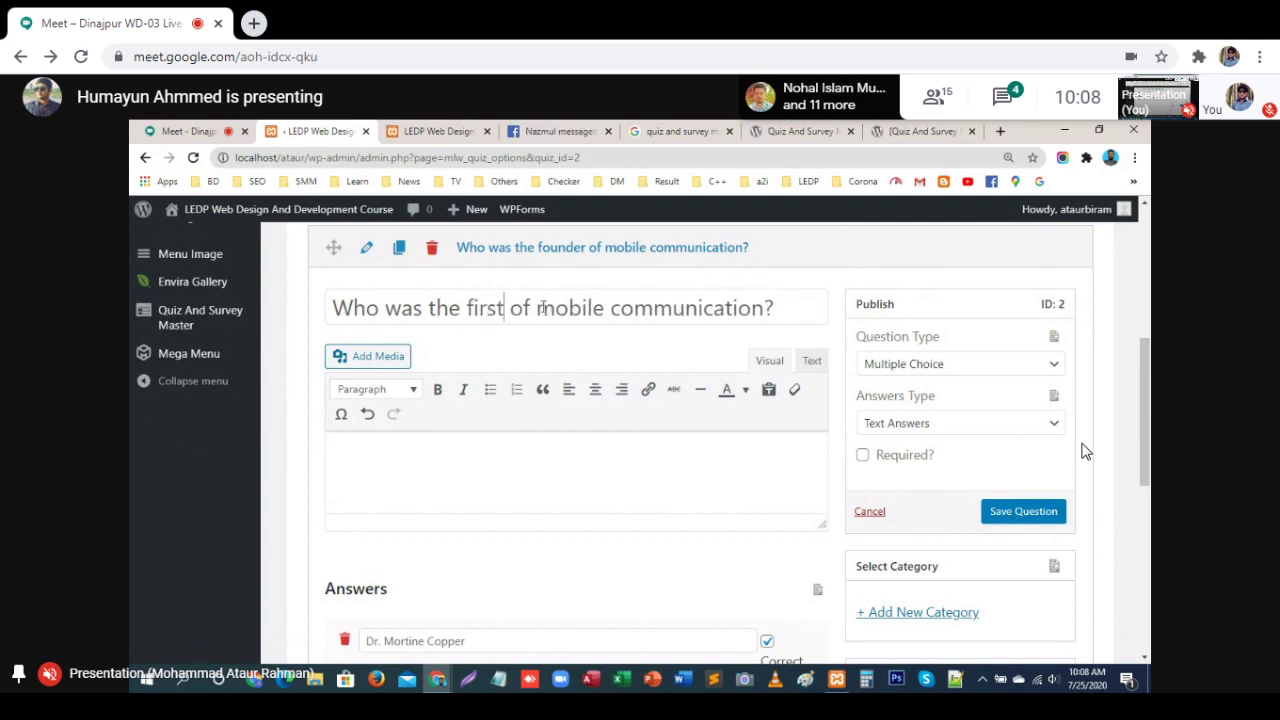
type("aller")
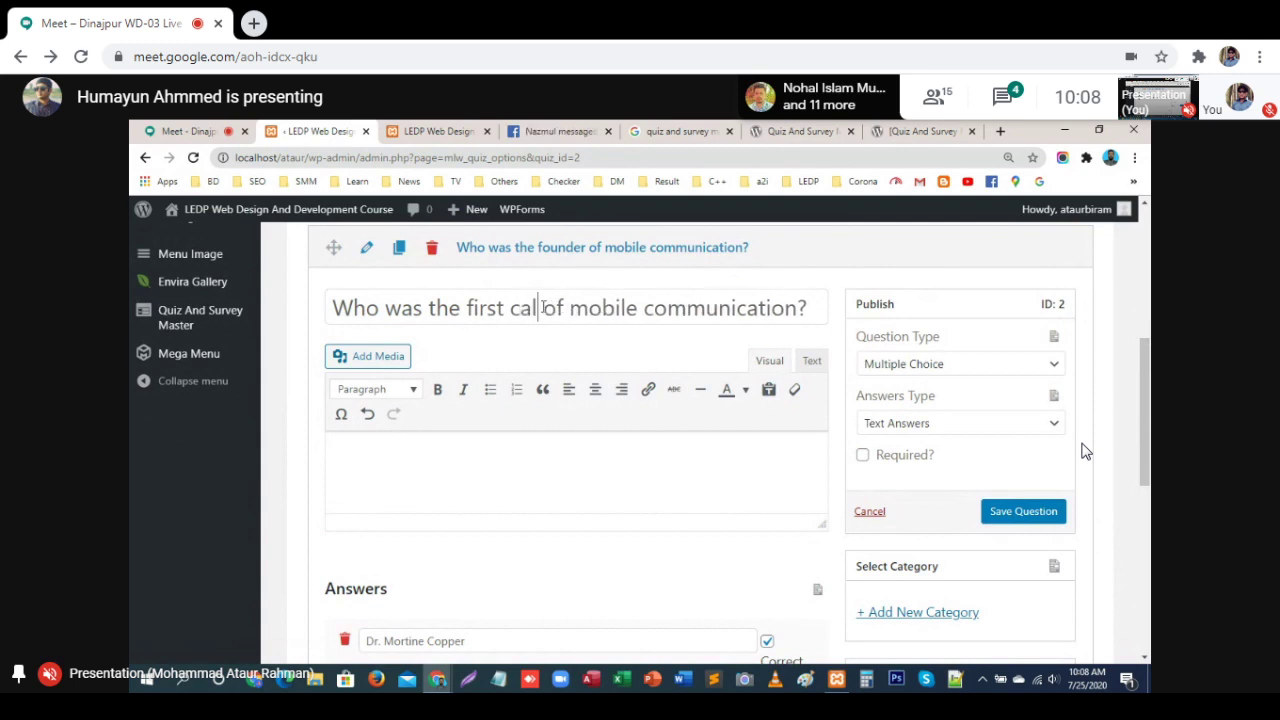
key("BackSpace")
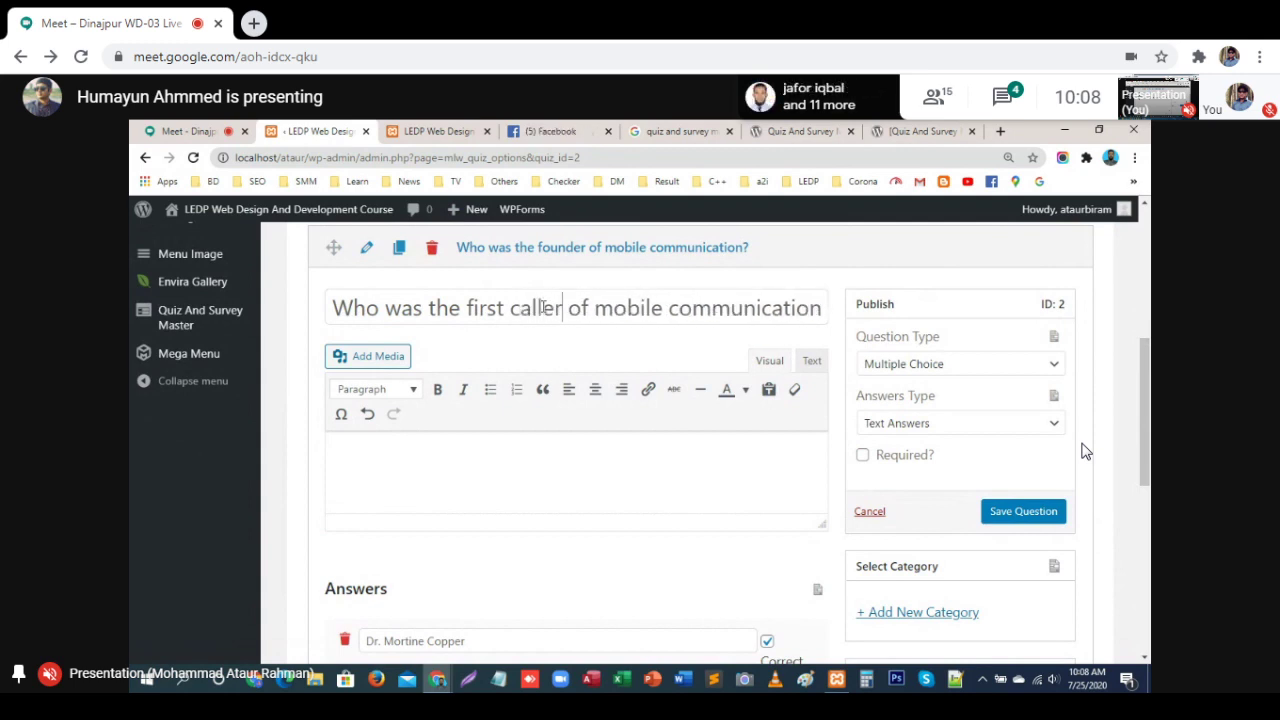
left_click(1045, 512)
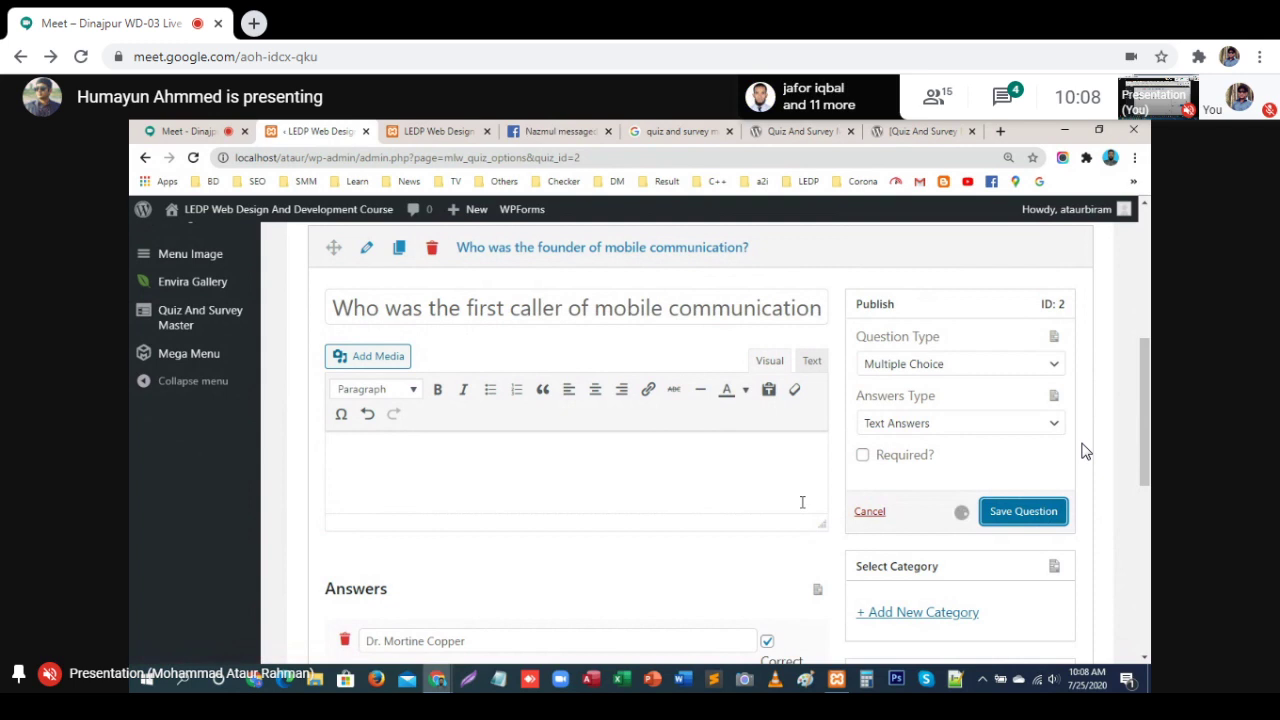
Step: Add a second page to the quiz below the mobile communication question
scroll(771, 485, "down", 5)
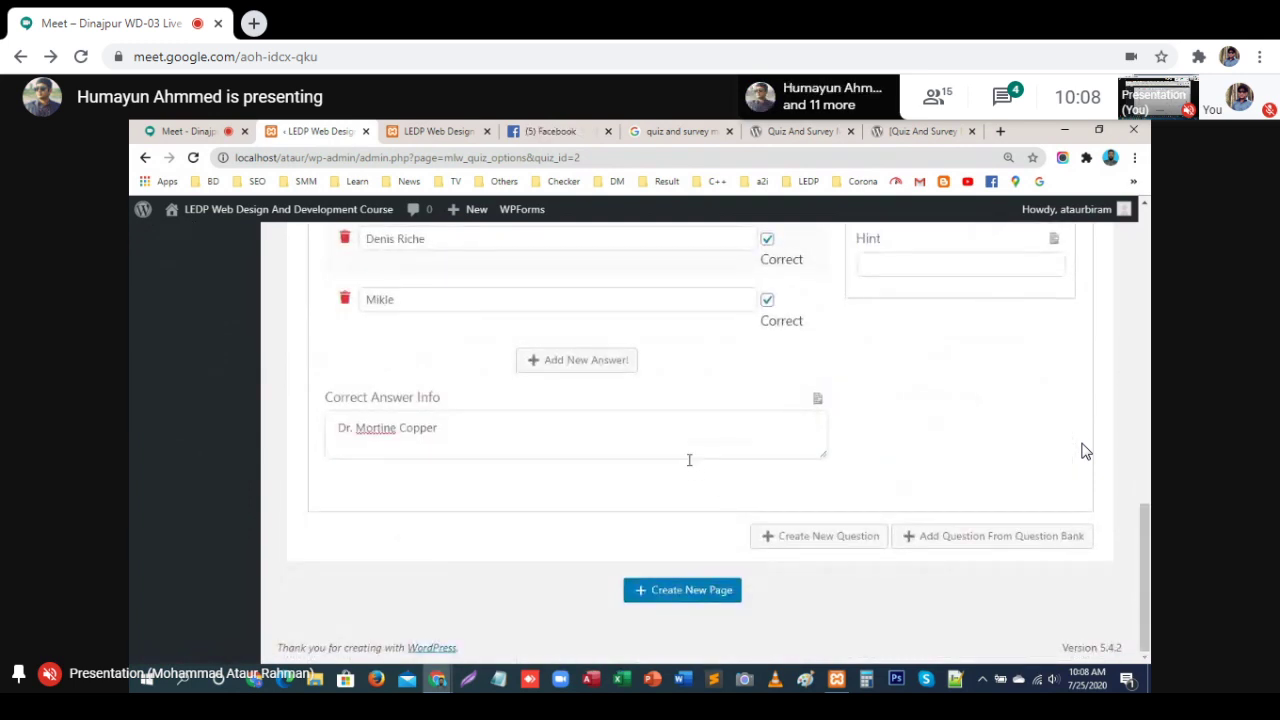
left_click(679, 590)
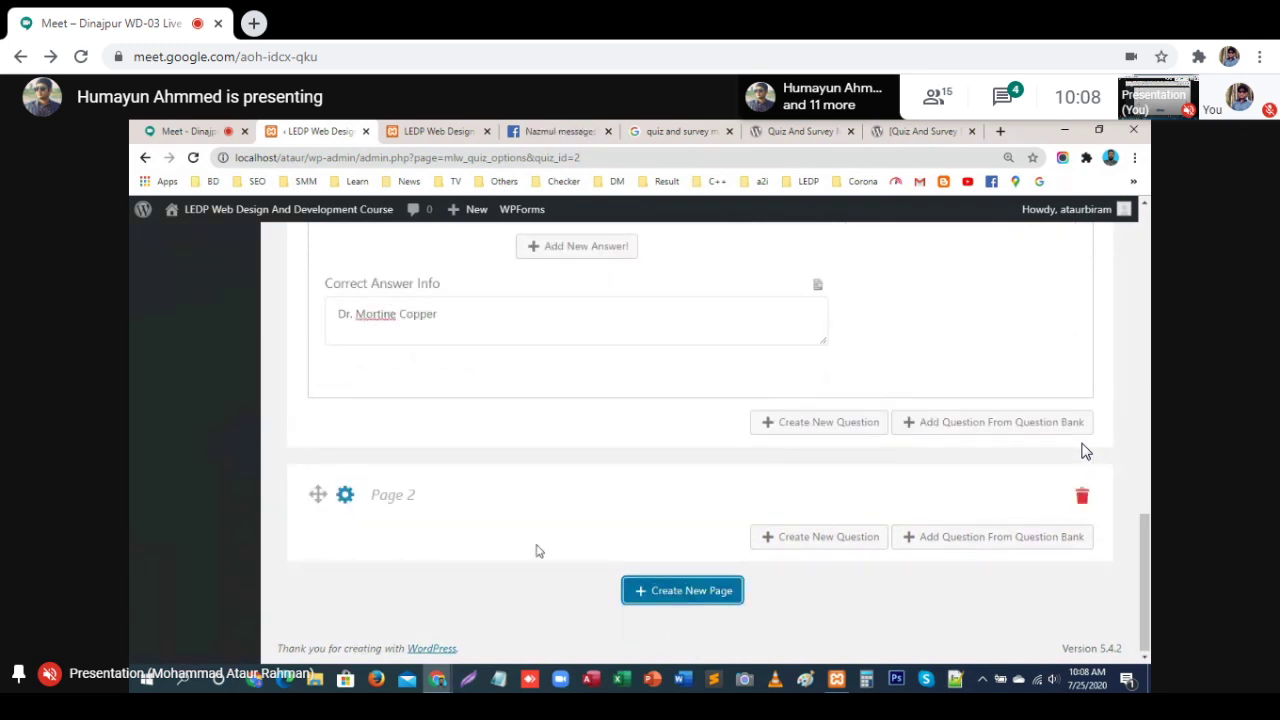
Step: Review the question's answers, correct answer info and title on page 1 of the quiz
scroll(615, 483, "up", 2)
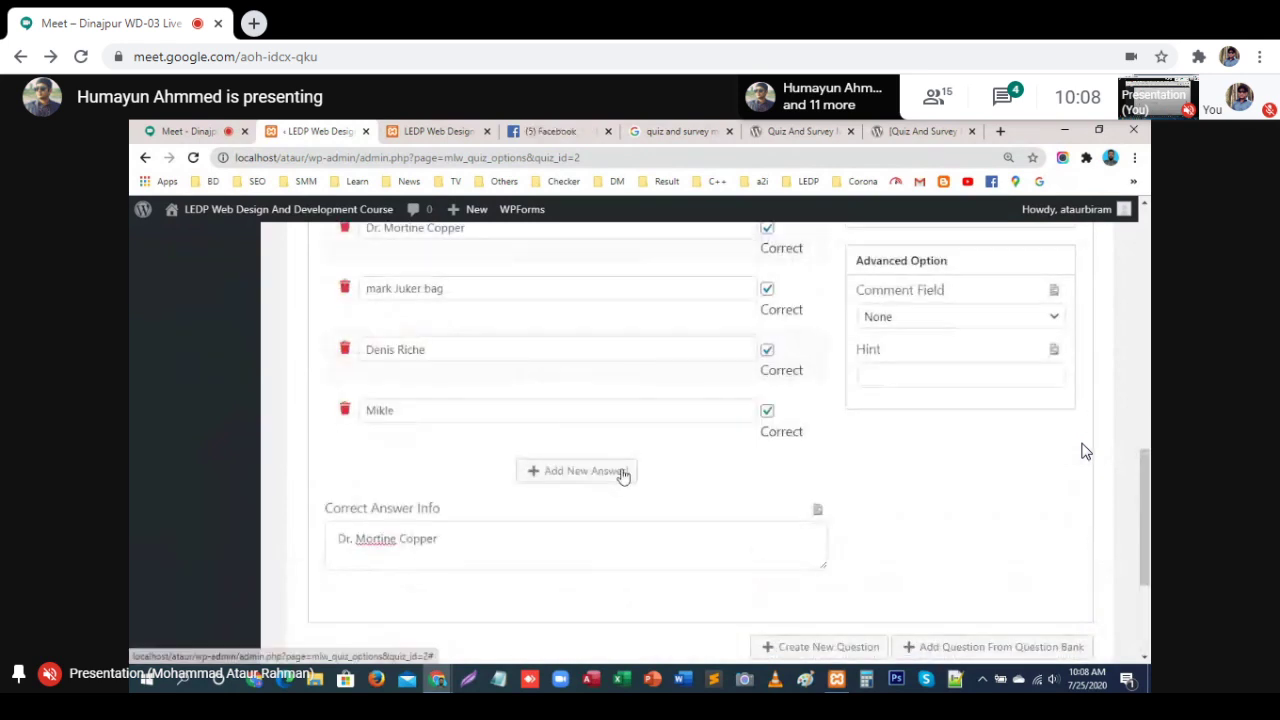
scroll(620, 480, "down", 3)
scroll(618, 493, "up", 3)
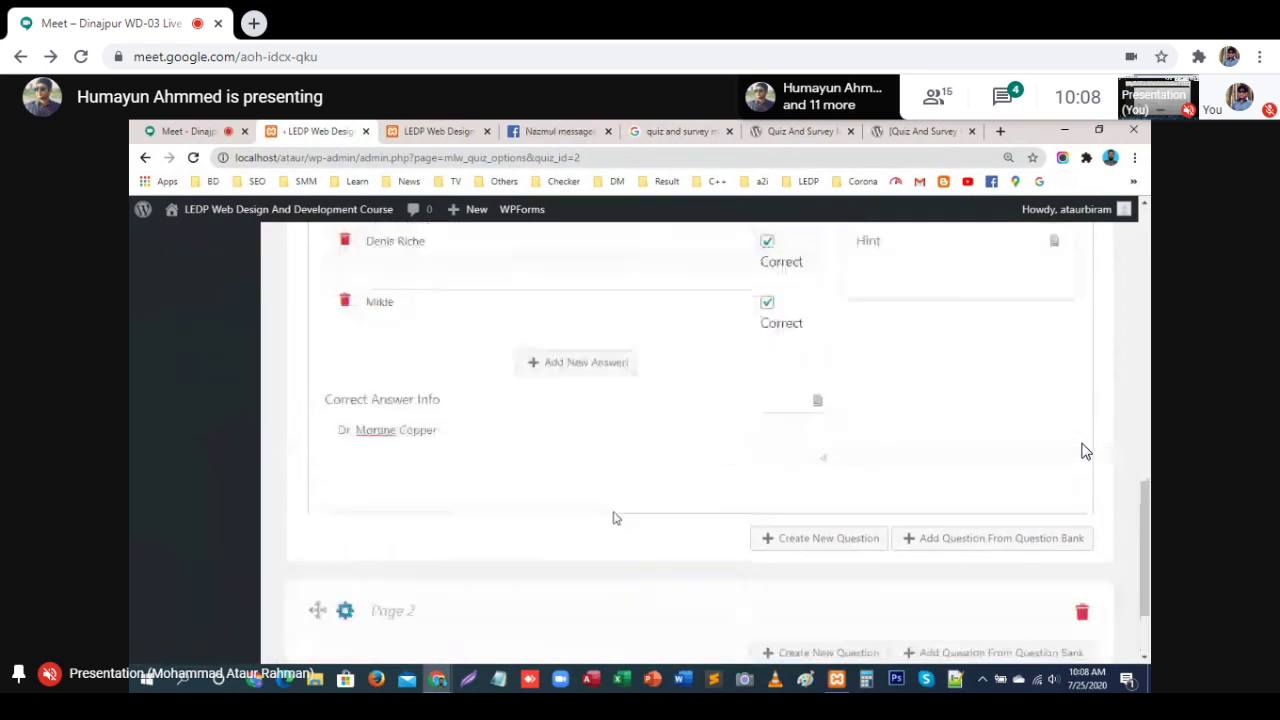
scroll(618, 473, "up", 3)
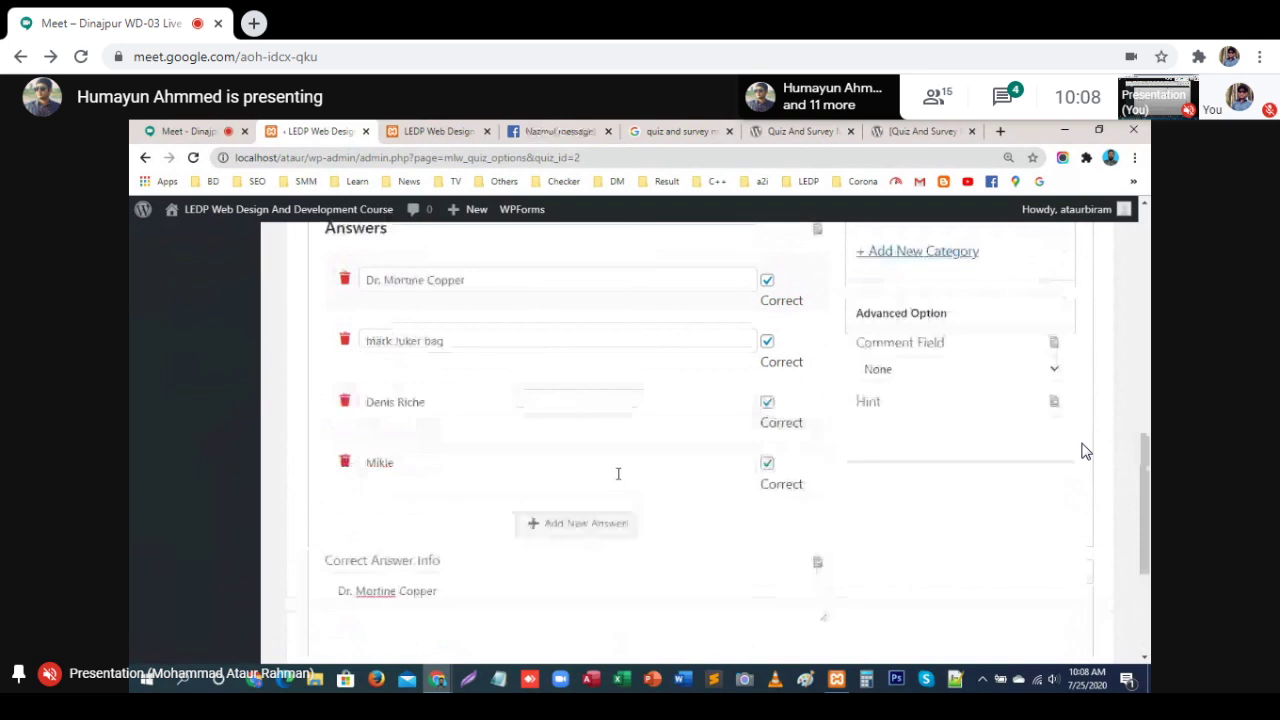
scroll(618, 480, "up", 3)
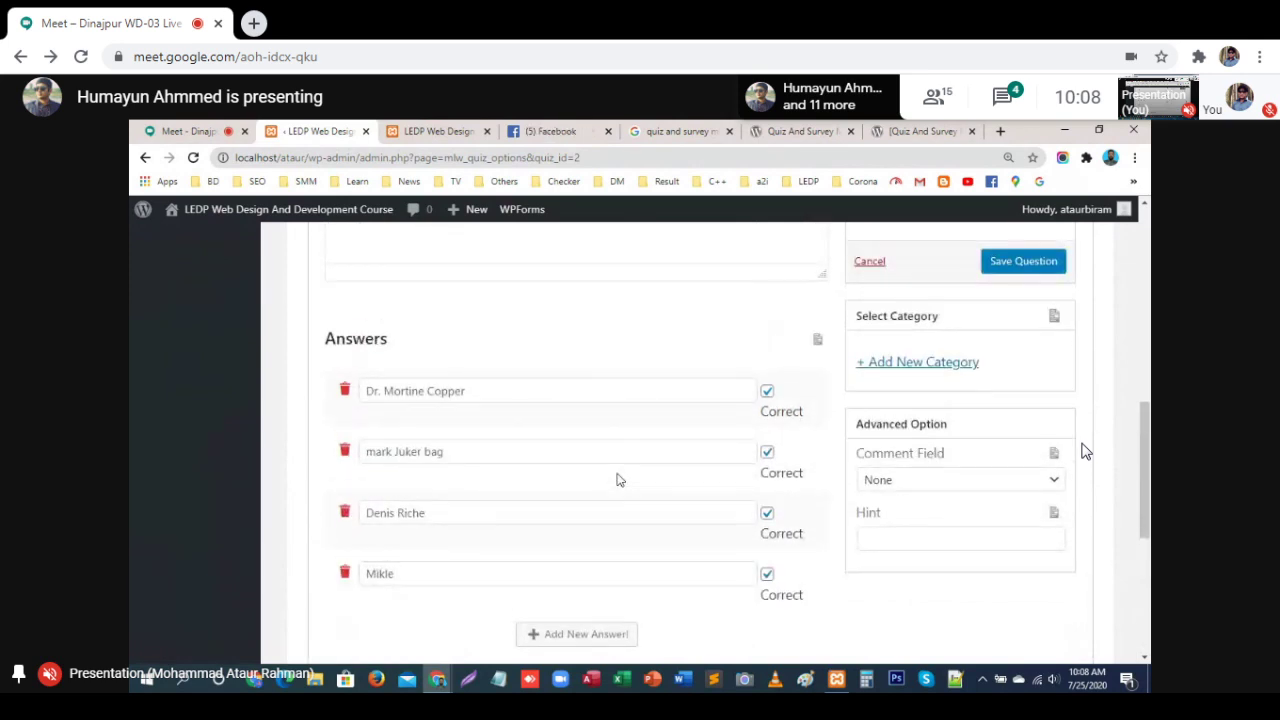
scroll(618, 478, "up", 2)
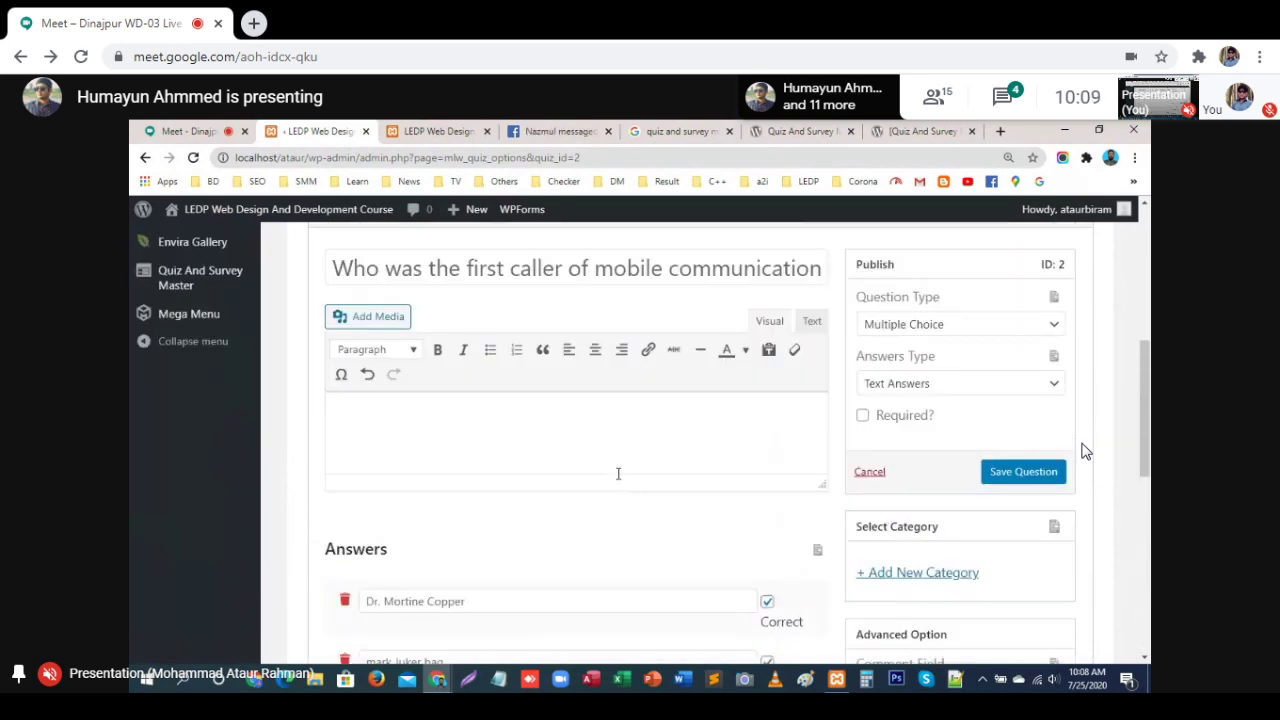
scroll(618, 473, "up", 2)
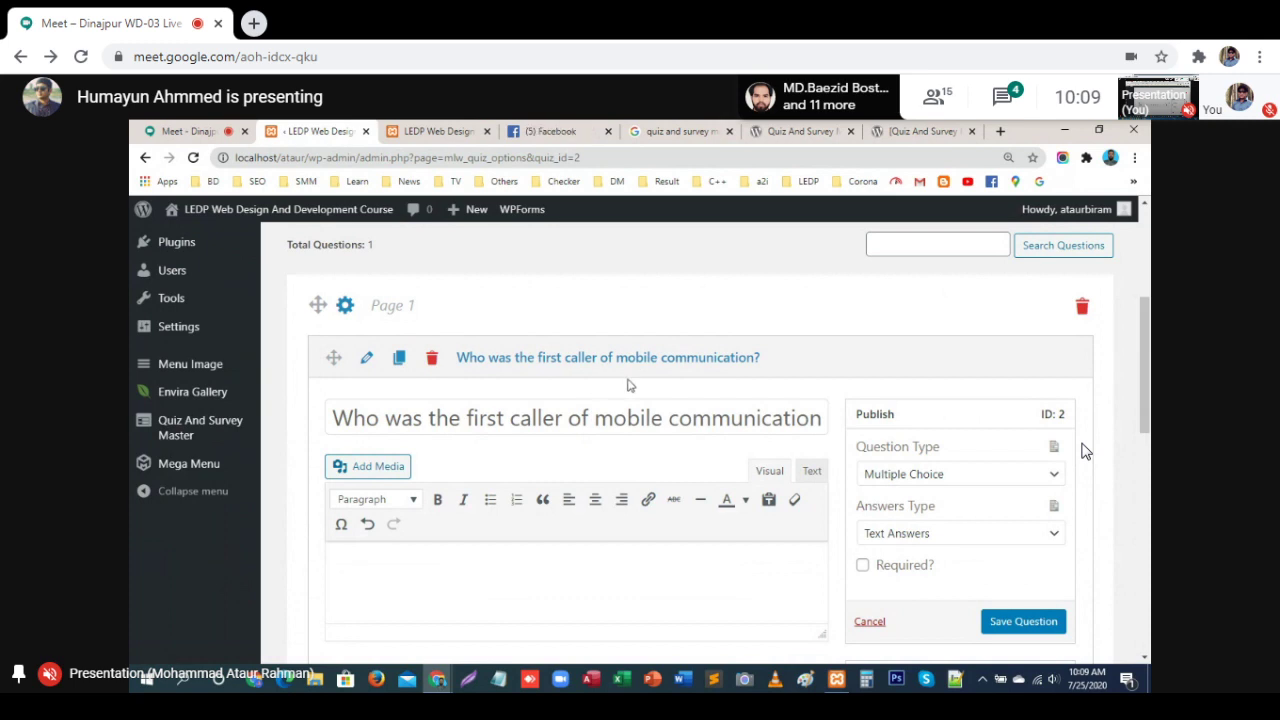
Step: Create a new question on page 1 of the quiz, below the mobile communication question
scroll(628, 385, "down", 5)
scroll(628, 386, "down", 2)
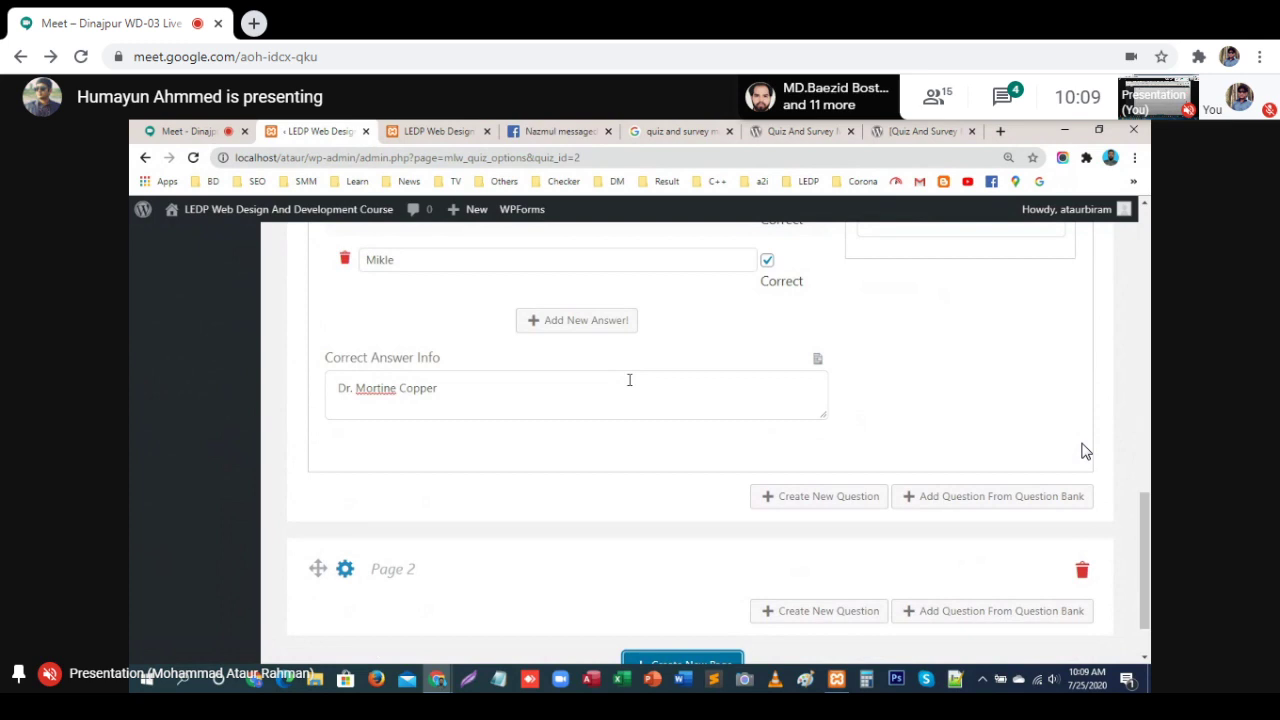
left_click(776, 500)
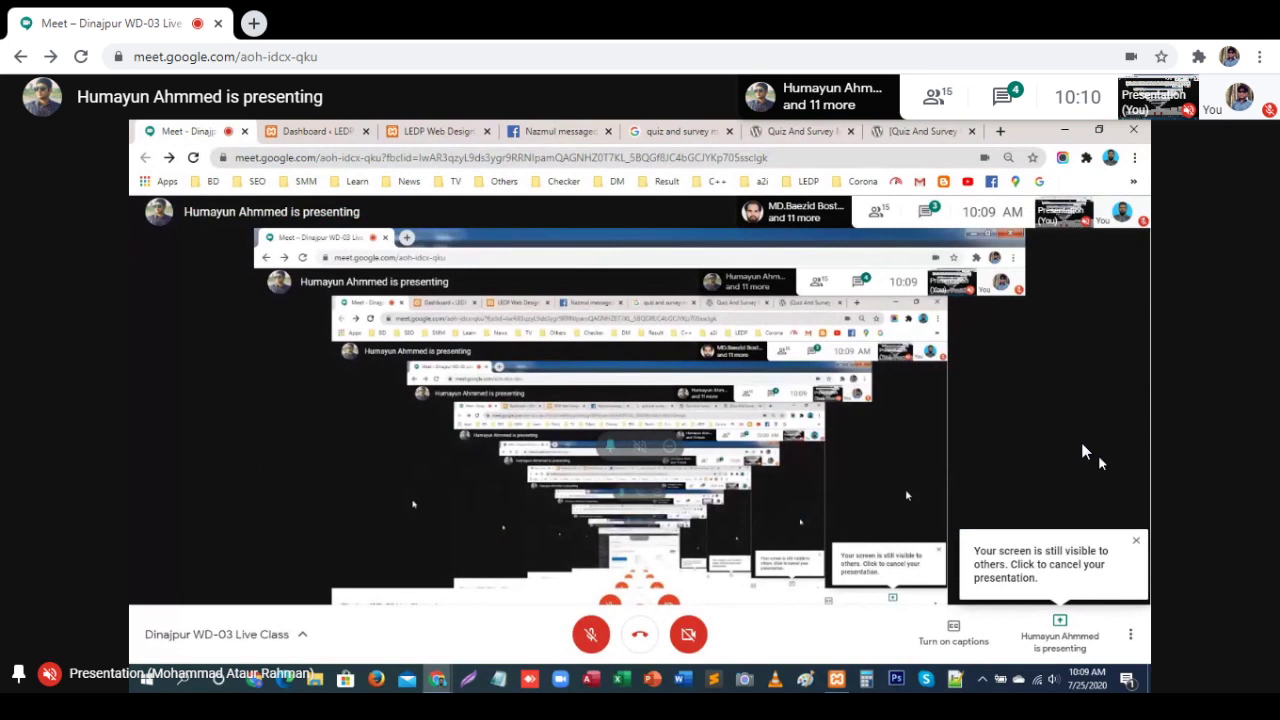
Step: Dismiss the notice about the shared screen and unmute the microphone in the meeting
left_click(1136, 540)
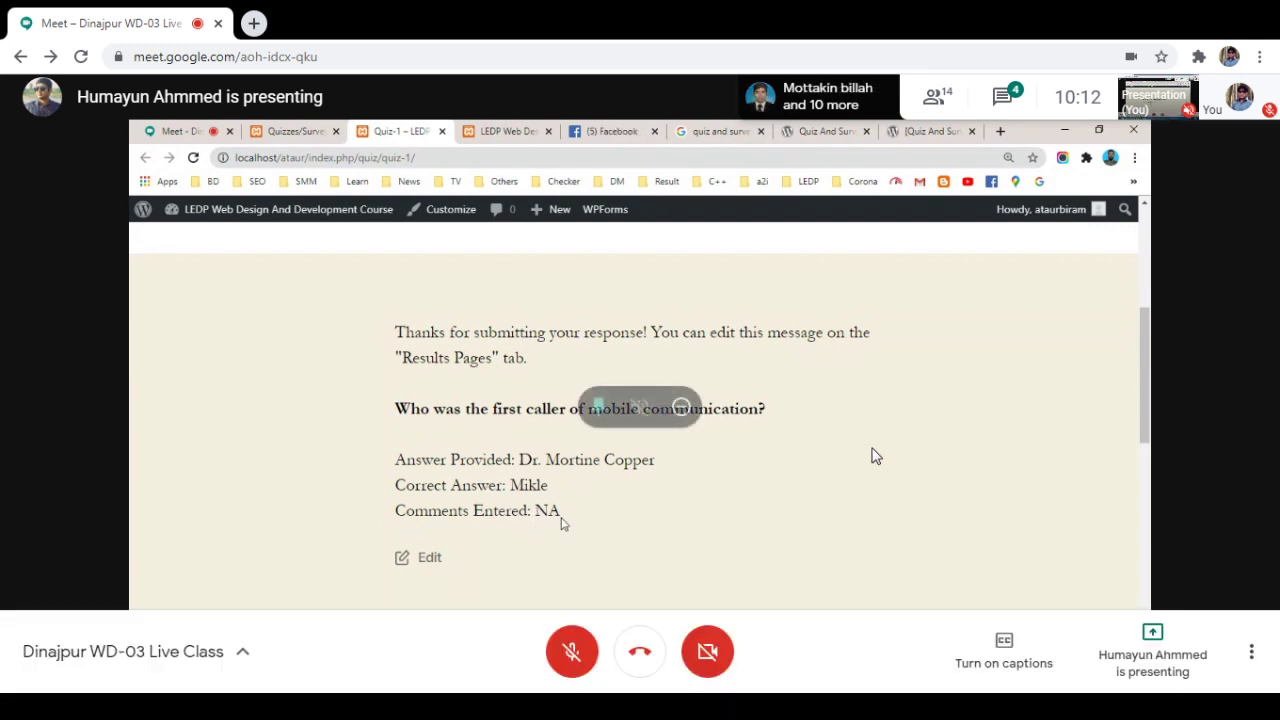
left_click(590, 645)
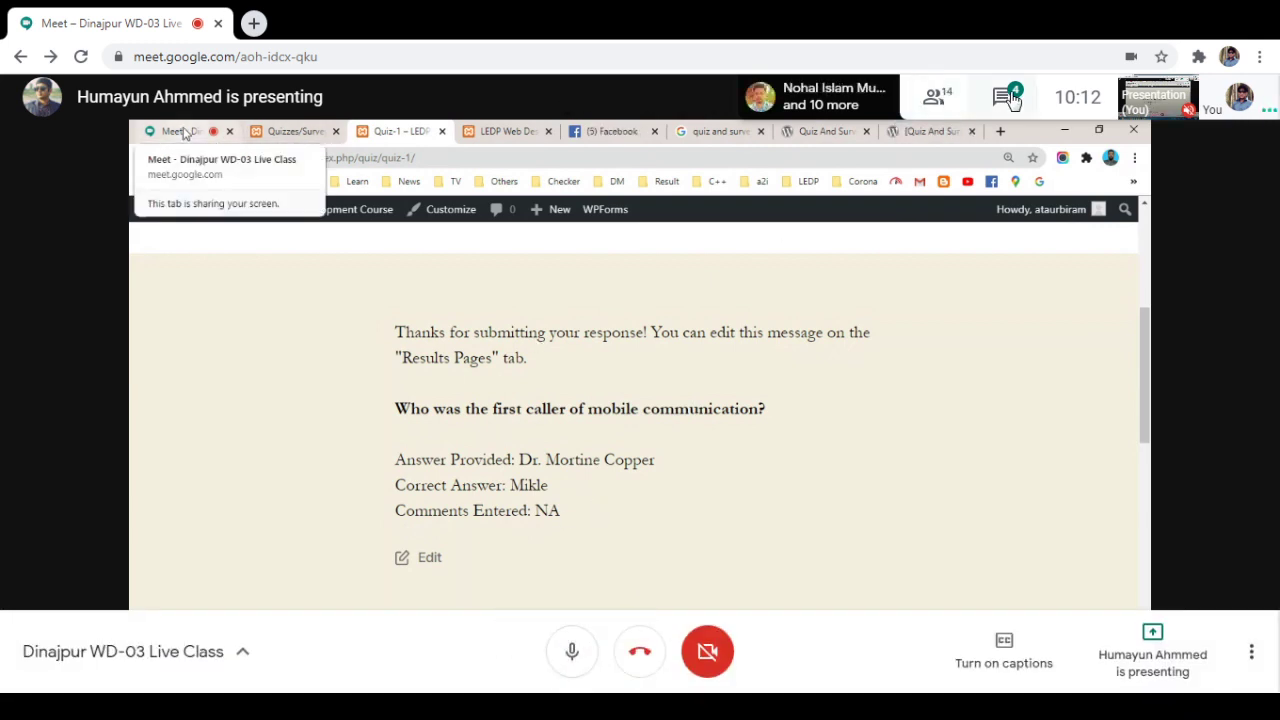
Step: Open the meeting's participant list and pin another participant's presentation to the main view
left_click(180, 131)
left_click(1003, 138)
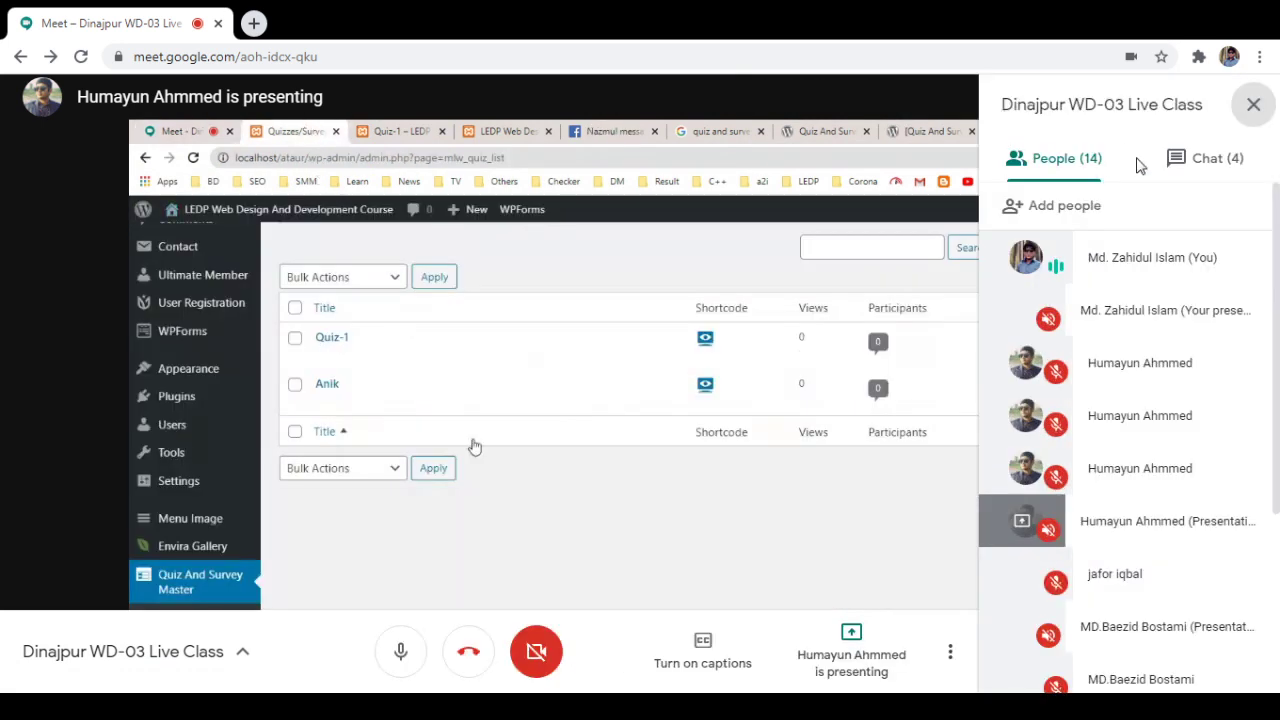
left_click_drag(1278, 203, 1278, 510)
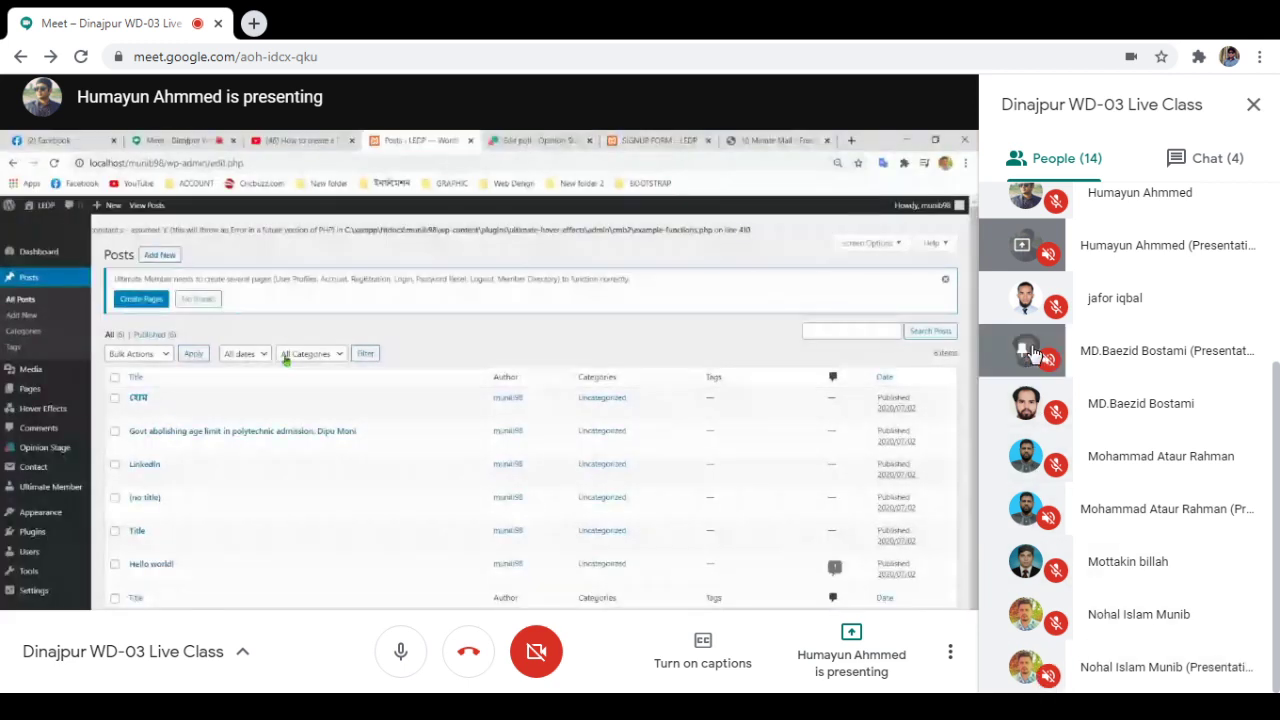
left_click_drag(1275, 428, 1277, 297)
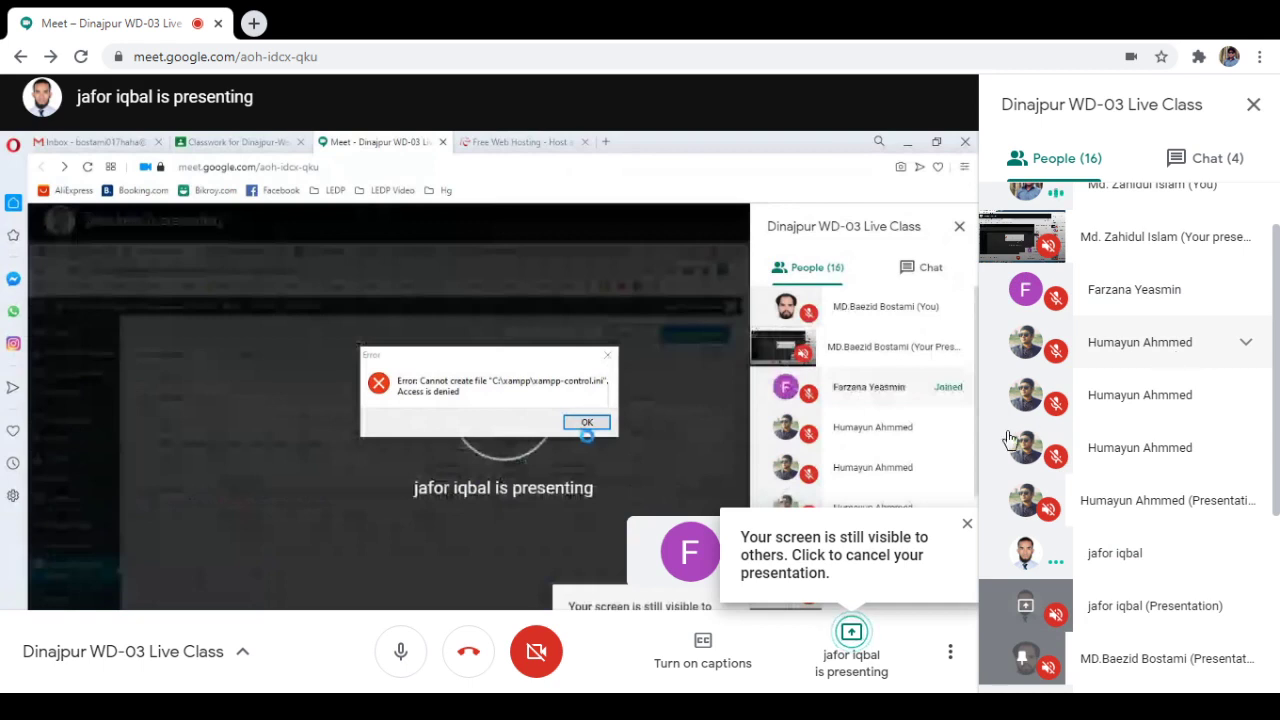
Step: Dismiss the notice about the shared screen and look through the other participants' presentations in the list
left_click(967, 526)
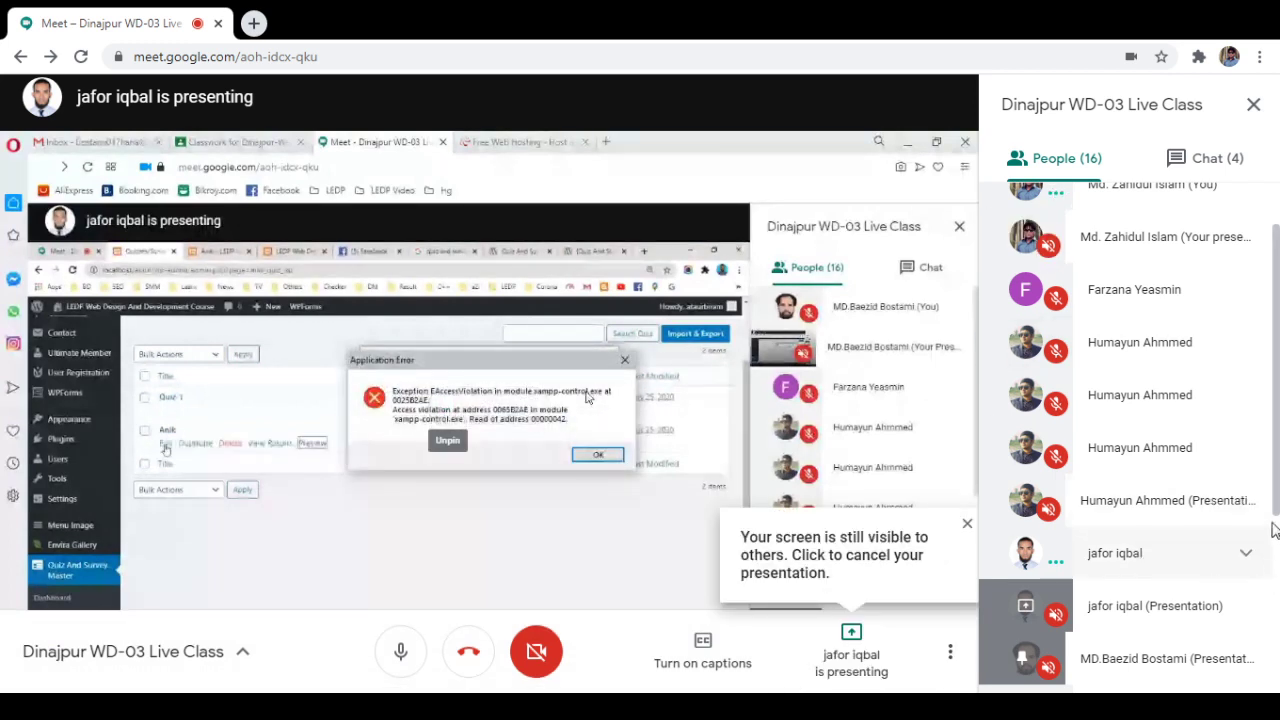
scroll(1277, 510, "down", 3)
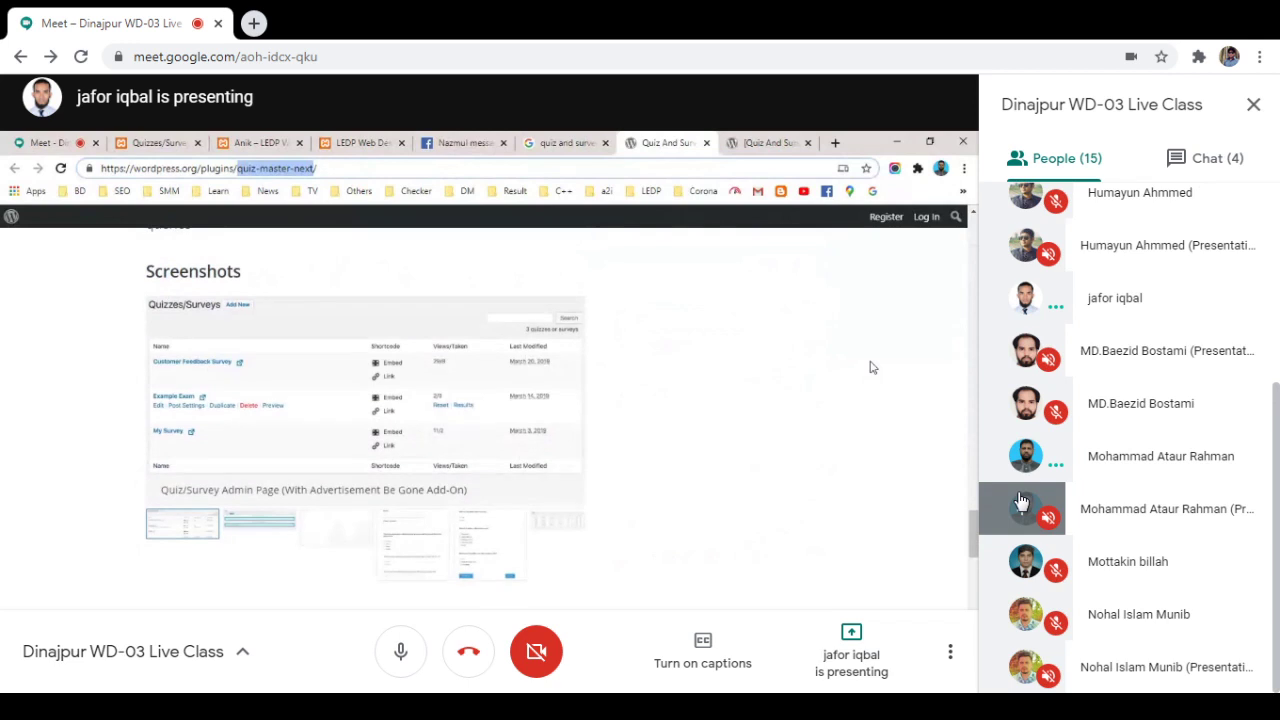
mouse_move(317, 397)
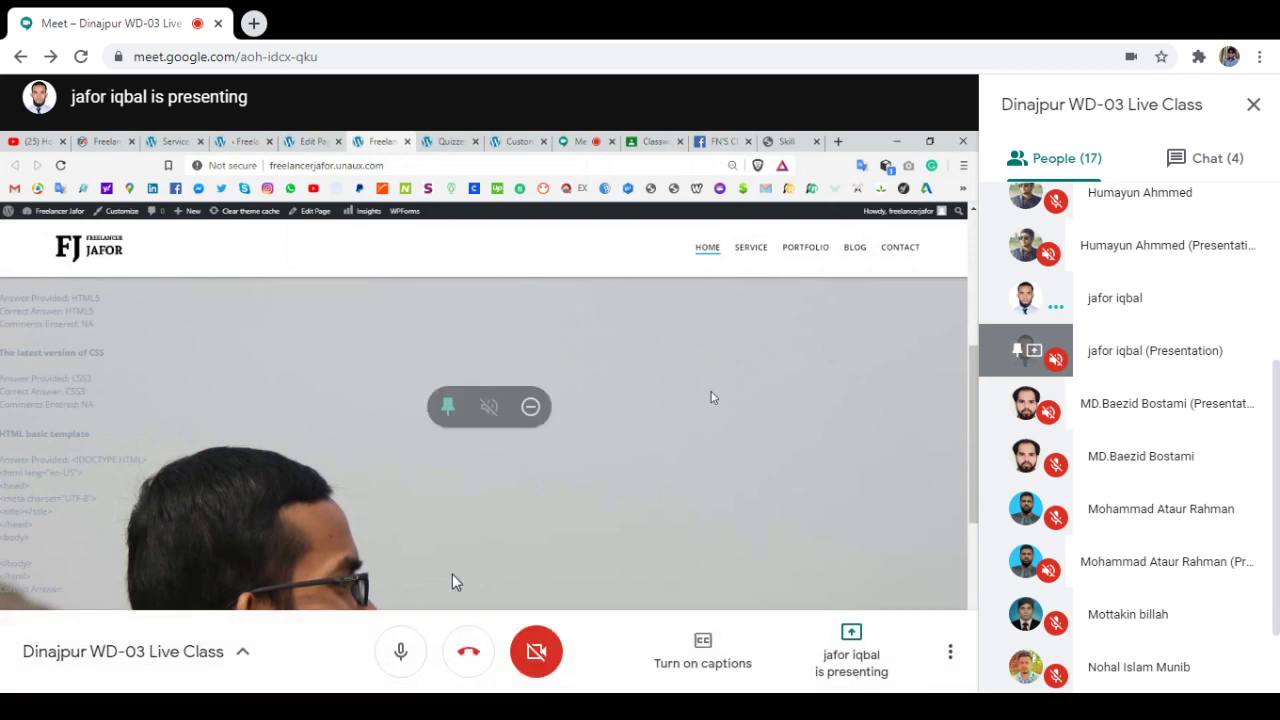
Step: Create a new question on page 1 of the quiz, below the latest CSS version question
left_click(420, 660)
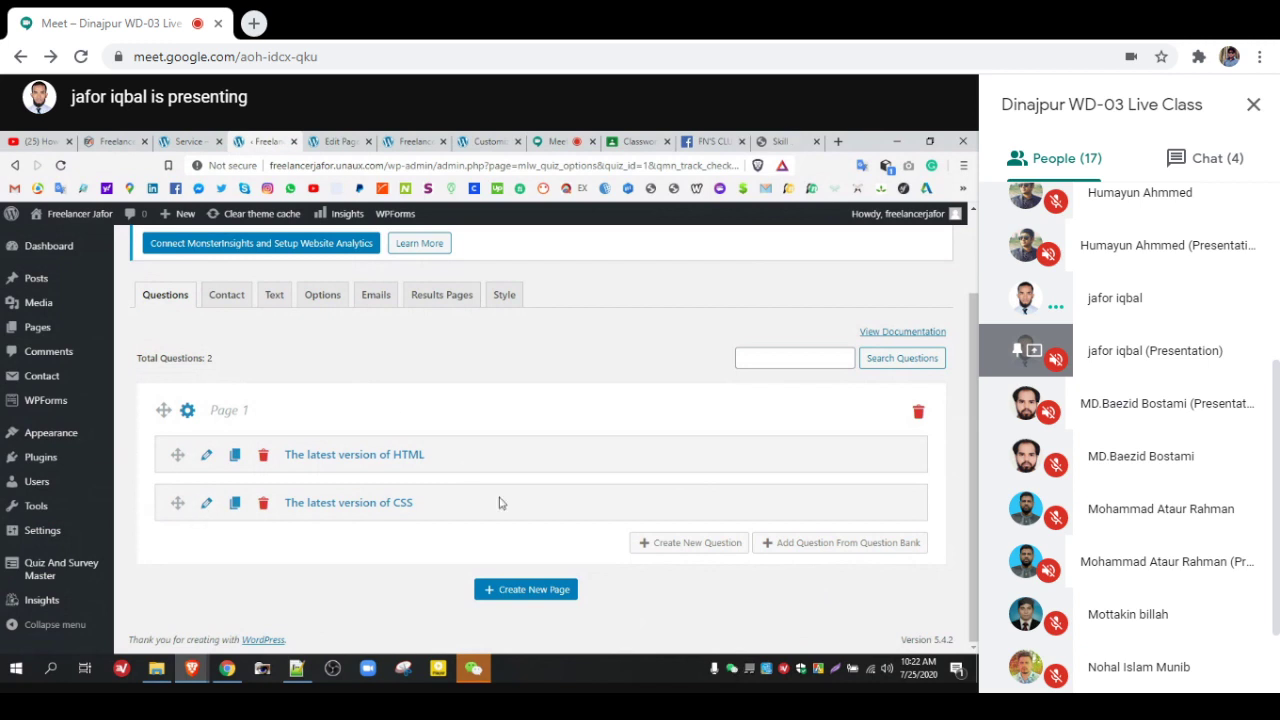
left_click(697, 542)
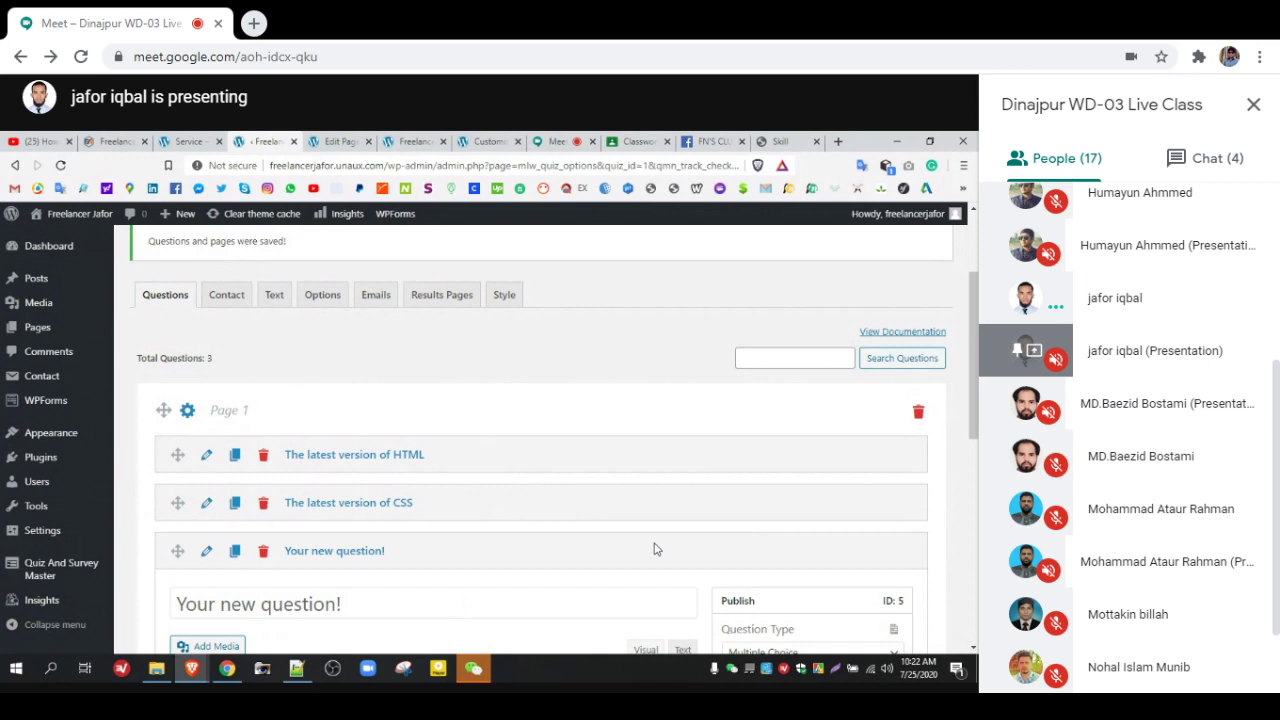
Step: Title the new question "HTML Basic template"
scroll(466, 514, "down", 3)
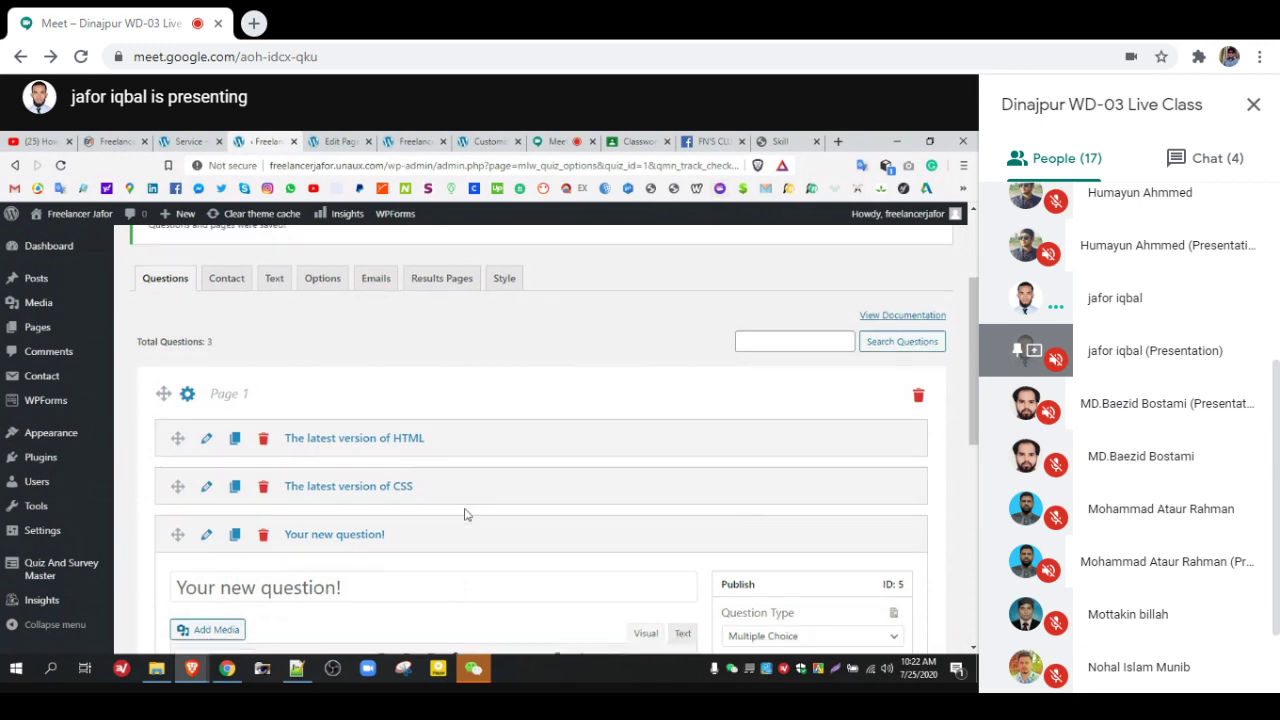
left_click_drag(388, 450, 160, 474)
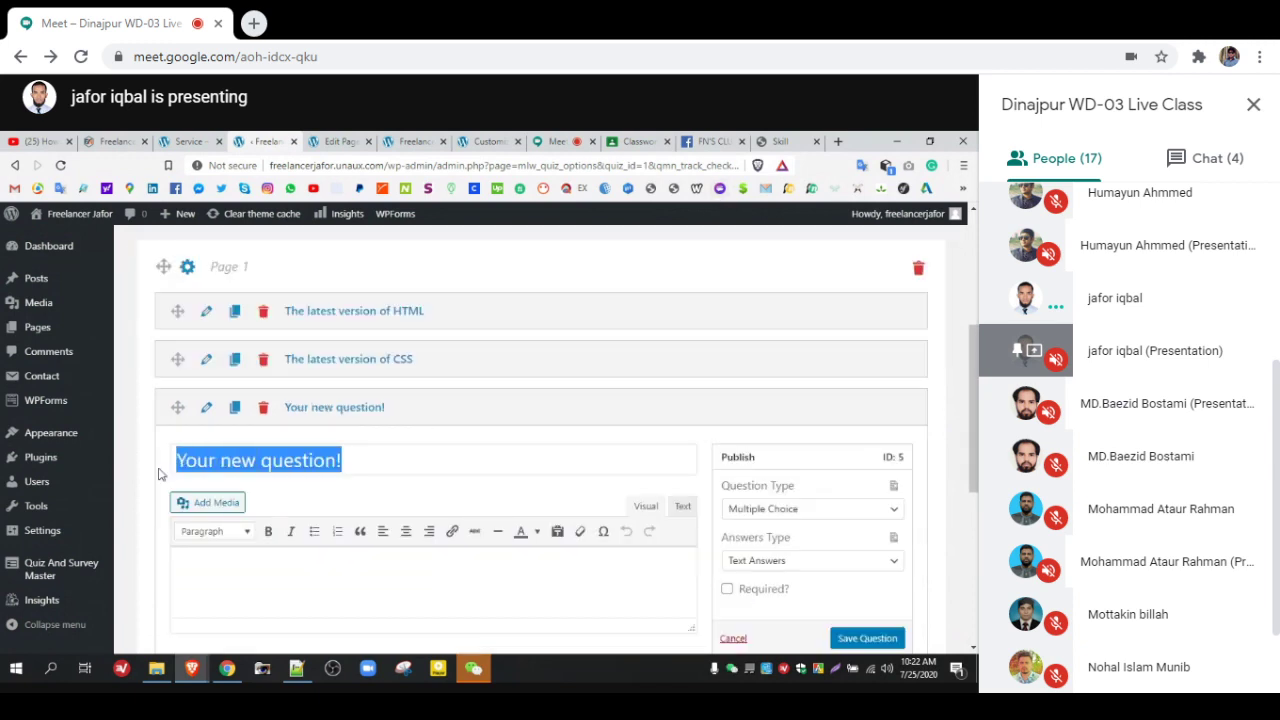
type("Ht")
key("BackSpace")
type("Y")
key("BackSpace")
type("T")
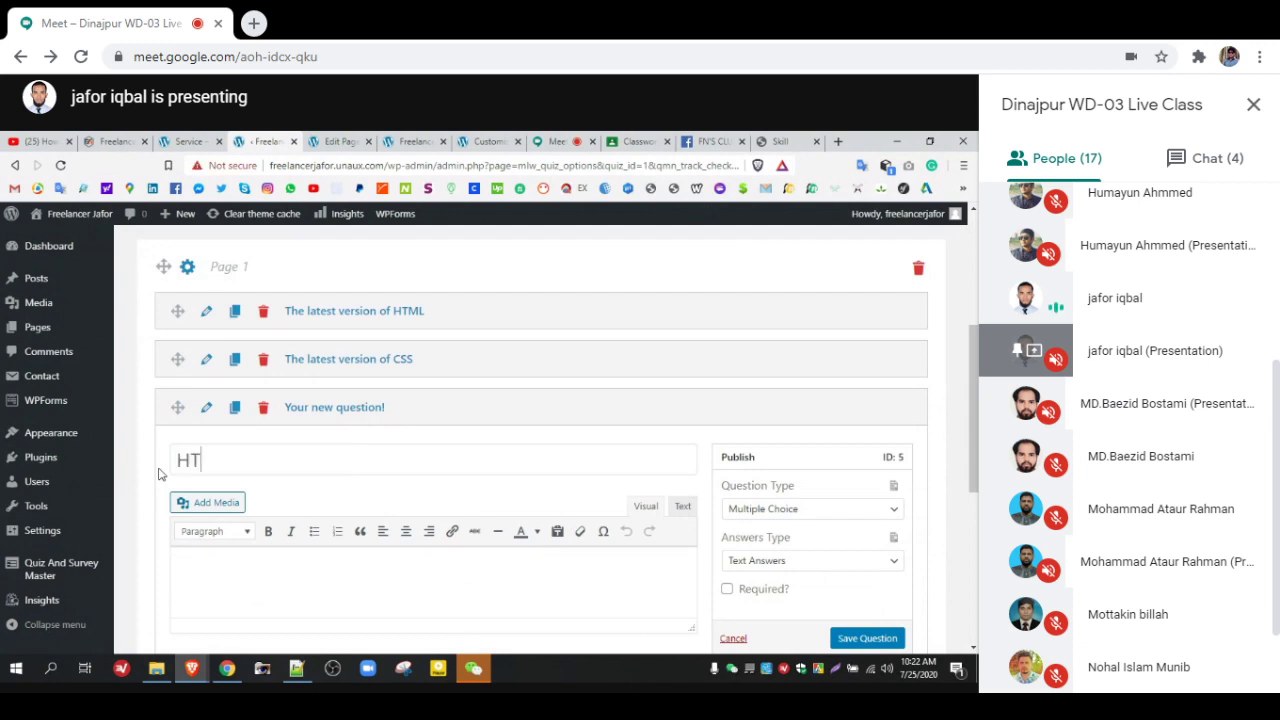
type("ML Basic template")
Step: Choose Text Answers as the answers type and Multiple Choice as the question type for the HTML Basic template question
scroll(332, 498, "down", 3)
scroll(333, 504, "down", 1)
scroll(725, 446, "up", 2)
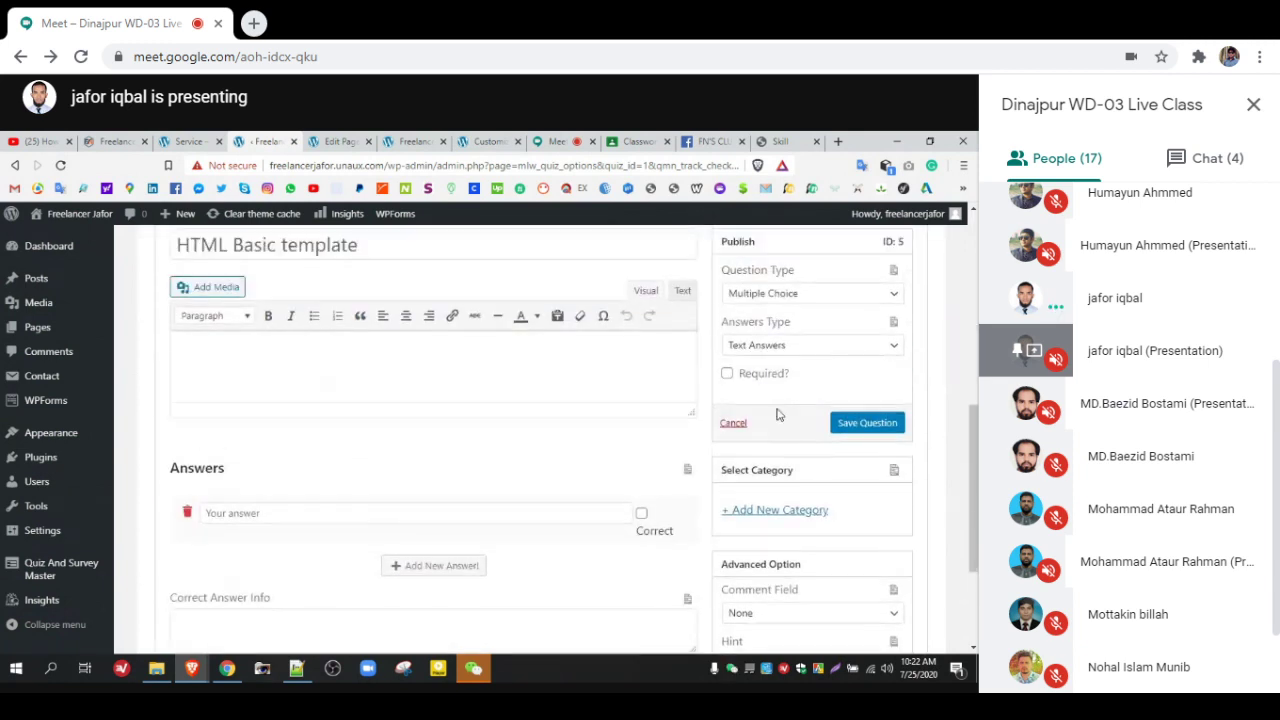
left_click(787, 345)
left_click(760, 361)
scroll(405, 556, "down", 1)
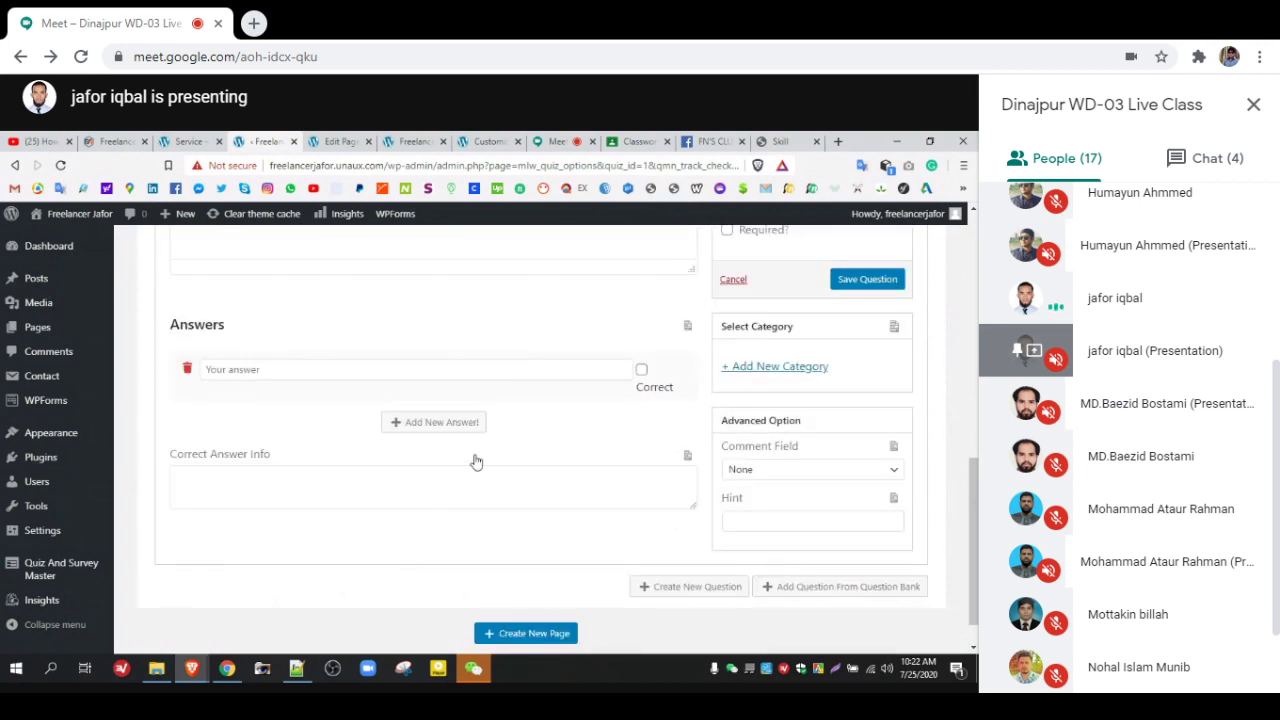
scroll(474, 460, "up", 3)
left_click(784, 438)
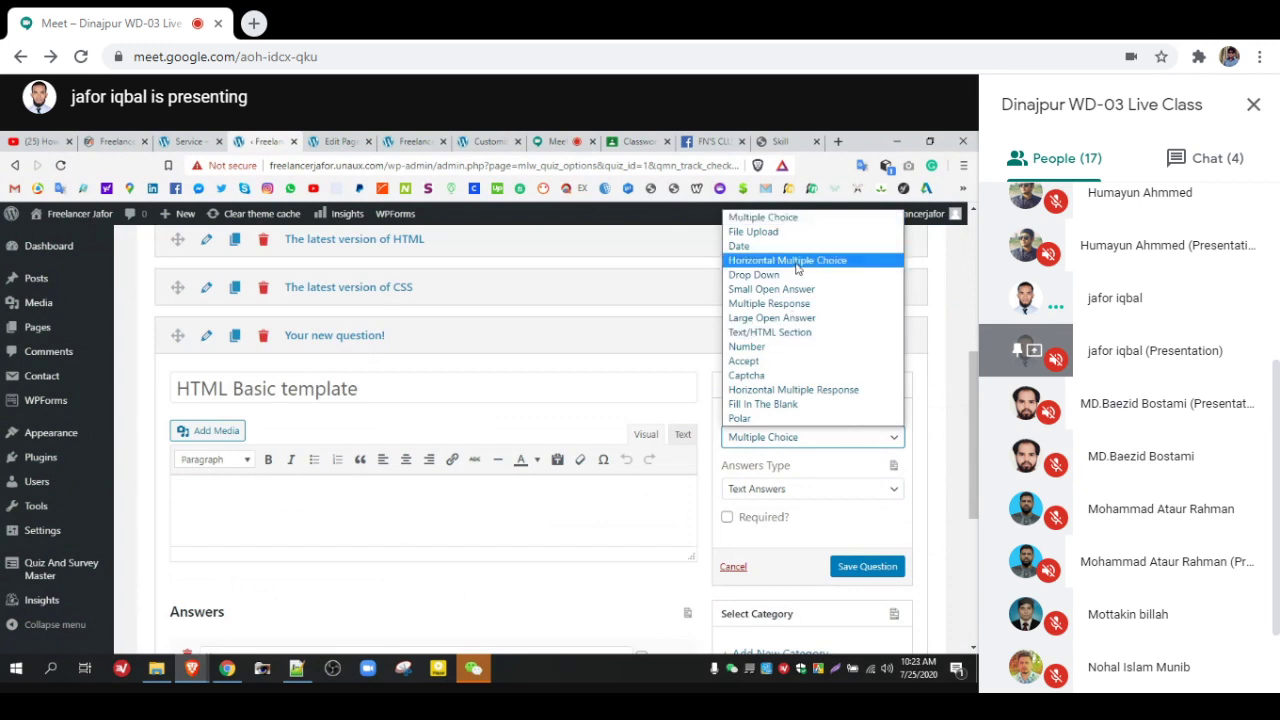
left_click(788, 218)
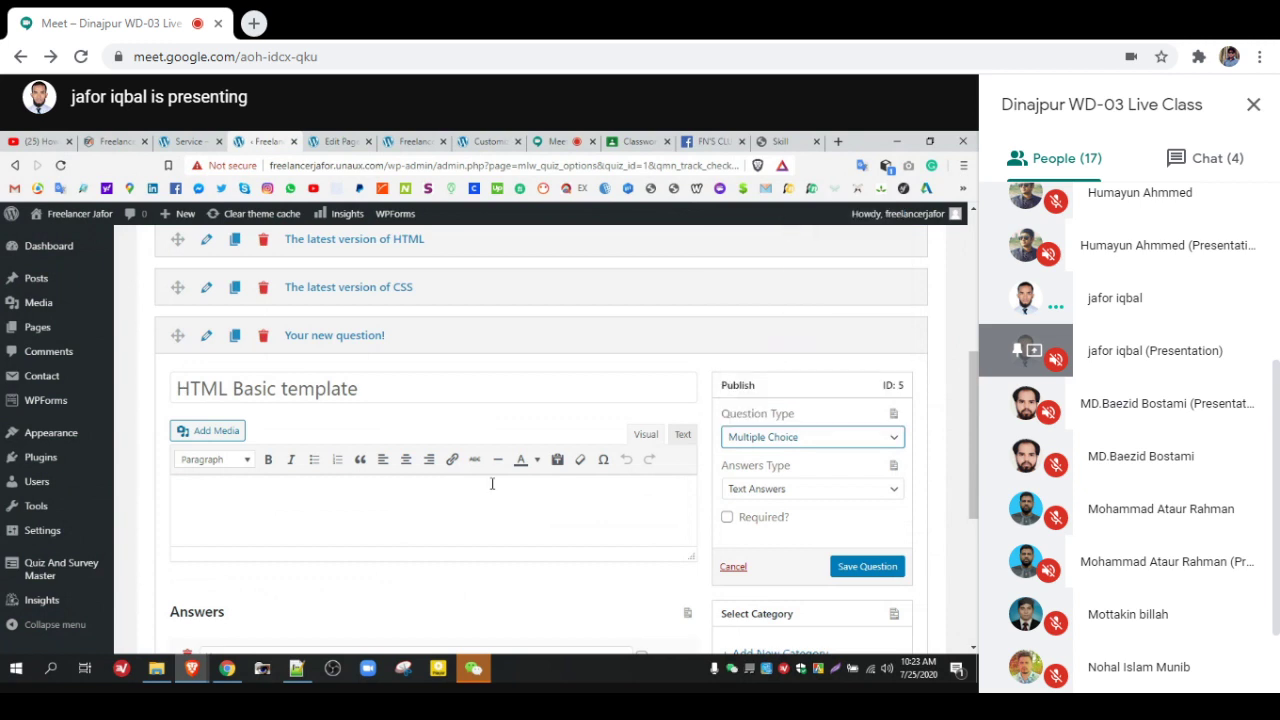
Step: Enter <!DOCTYPE HTML> <html lang="en-US"> <head> <meta charset="UTF-8"> <title></title> </head> <body> </body> </html> as the first answer and mark it correct
scroll(503, 534, "down", 3)
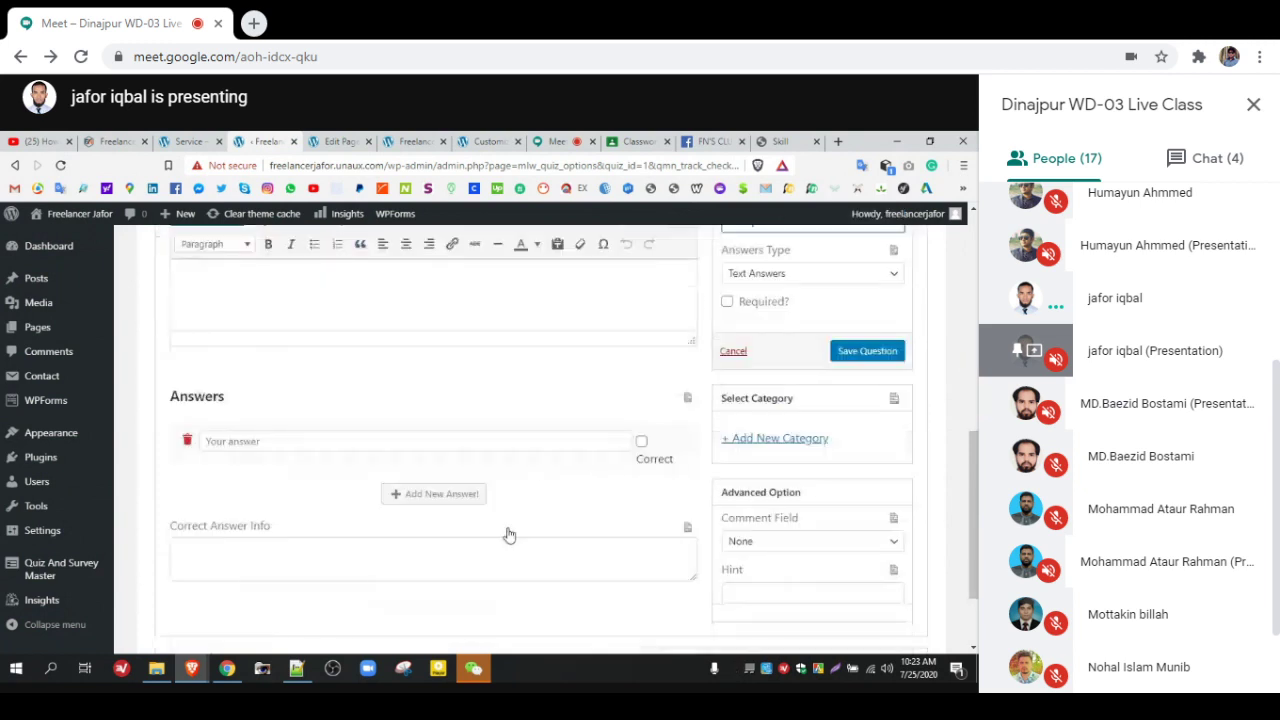
left_click(524, 447)
type("<!DOCTYPE html> <html lang=\"en-US\"> <head> <meta charset=\"UTF-8\"> <title></title> </head> <body> </body> </html>")
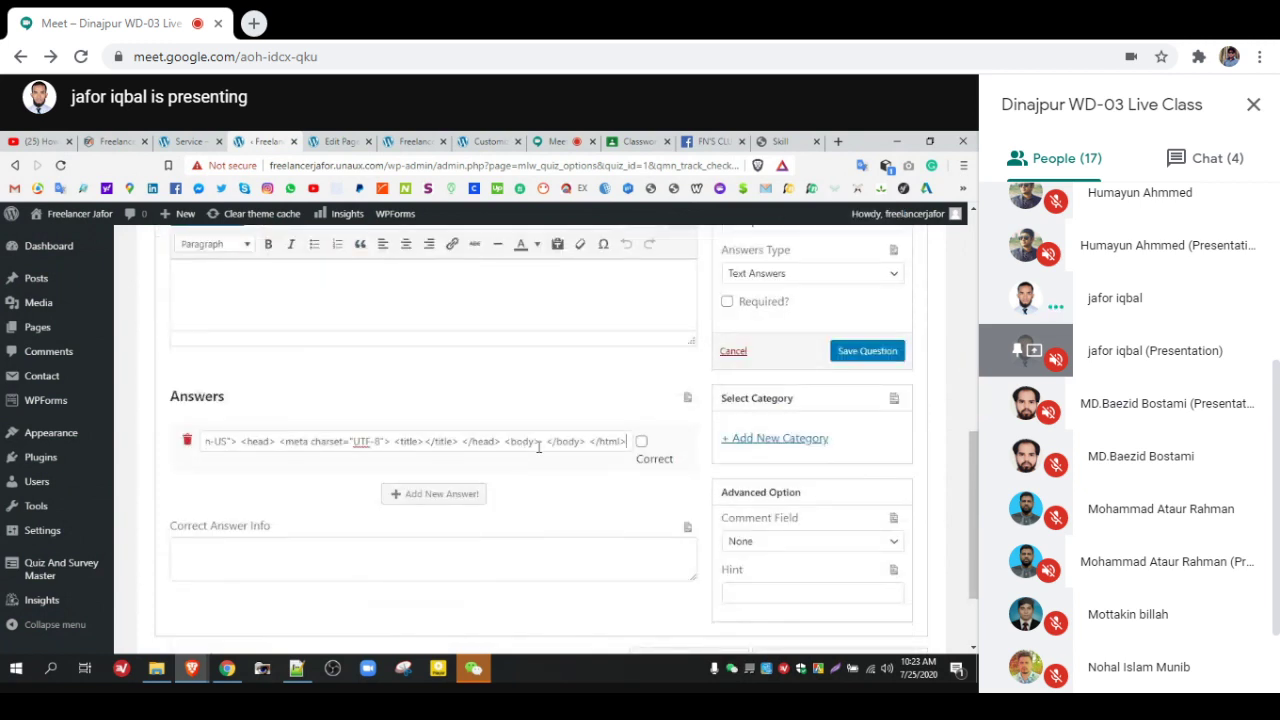
left_click(458, 494)
left_click(642, 390)
Step: Fill the second answer with the same HTML template but without the closing </html> tag
left_click(494, 446)
type("<!DOCTYPE HTML> <html lang=\"en-US\"> <head> <meta charset=\"UTF-8\"> <title></title> </head> <body> </body></html>")
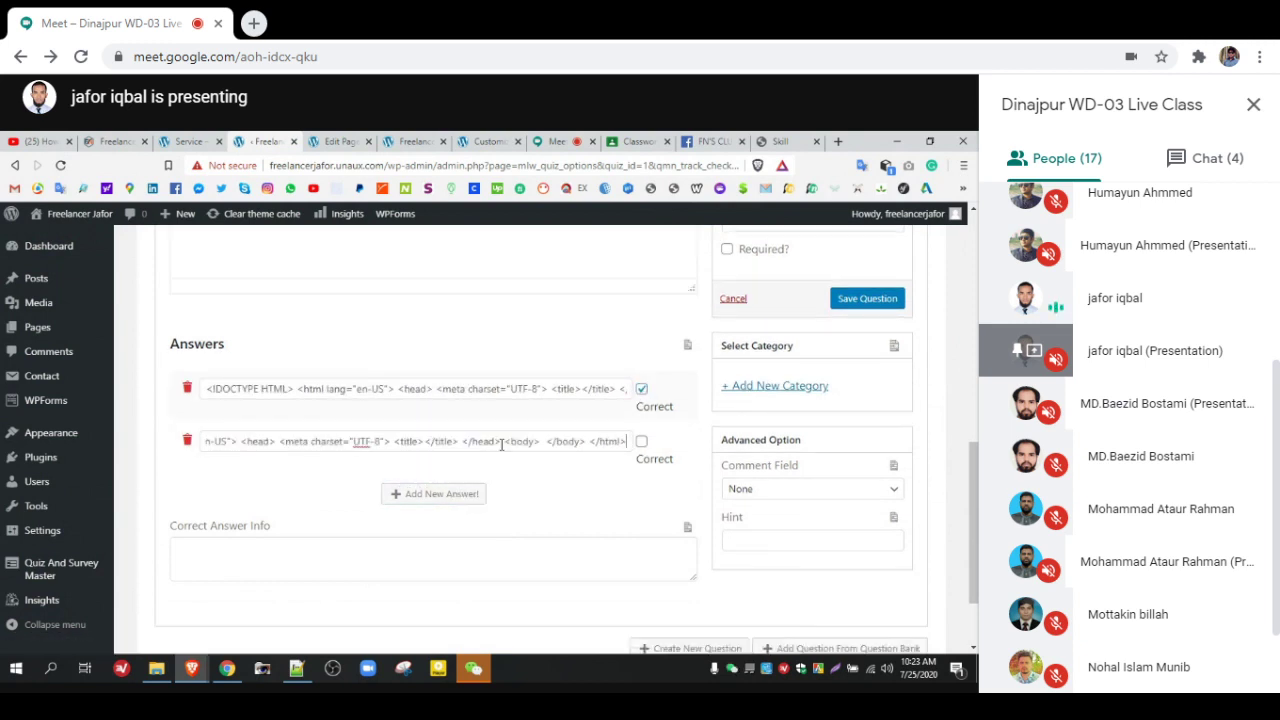
left_click_drag(588, 441, 628, 441)
key("BackSpace")
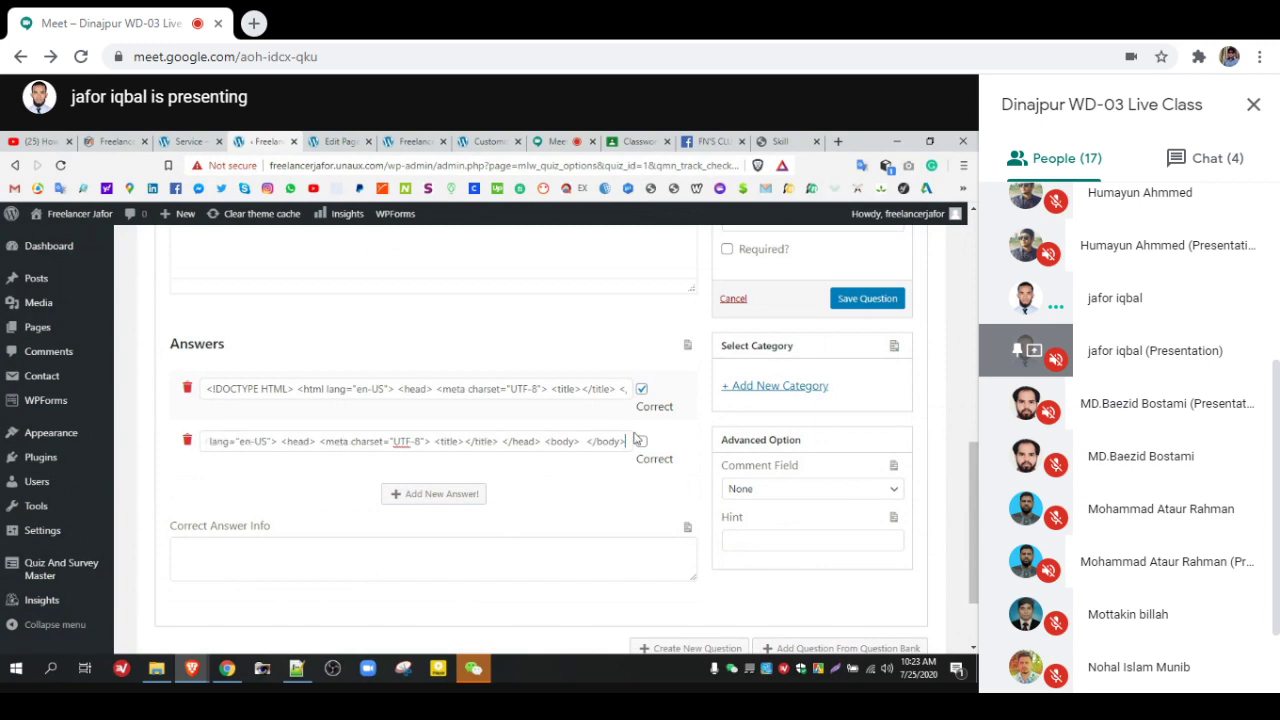
Step: Add a third answer containing the same HTML template but without the closing </body> tag
left_click(421, 504)
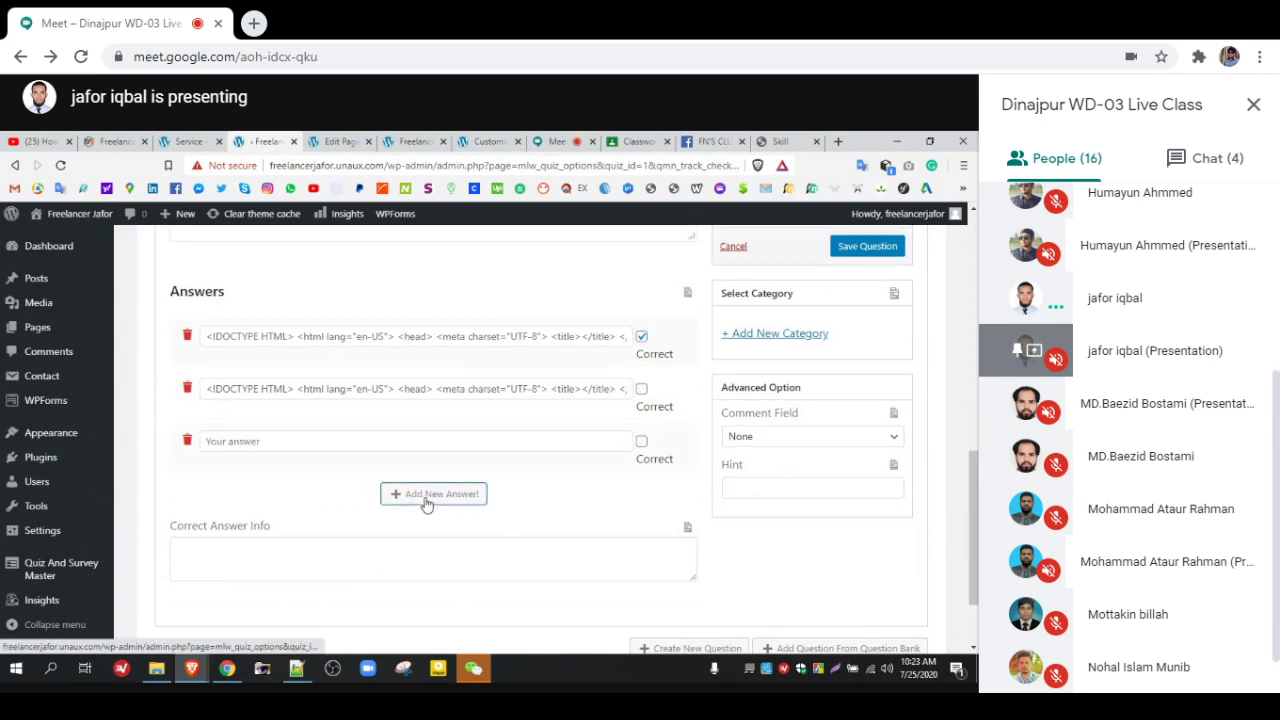
left_click(408, 446)
type("<!DOCTYPE HTML> <html lang=\"en-US\"> <head> <meta charset=\"UTF-8\"> <title></title> </head> <body> </body> </html>")
left_click_drag(586, 441, 555, 446)
key("BackSpace")
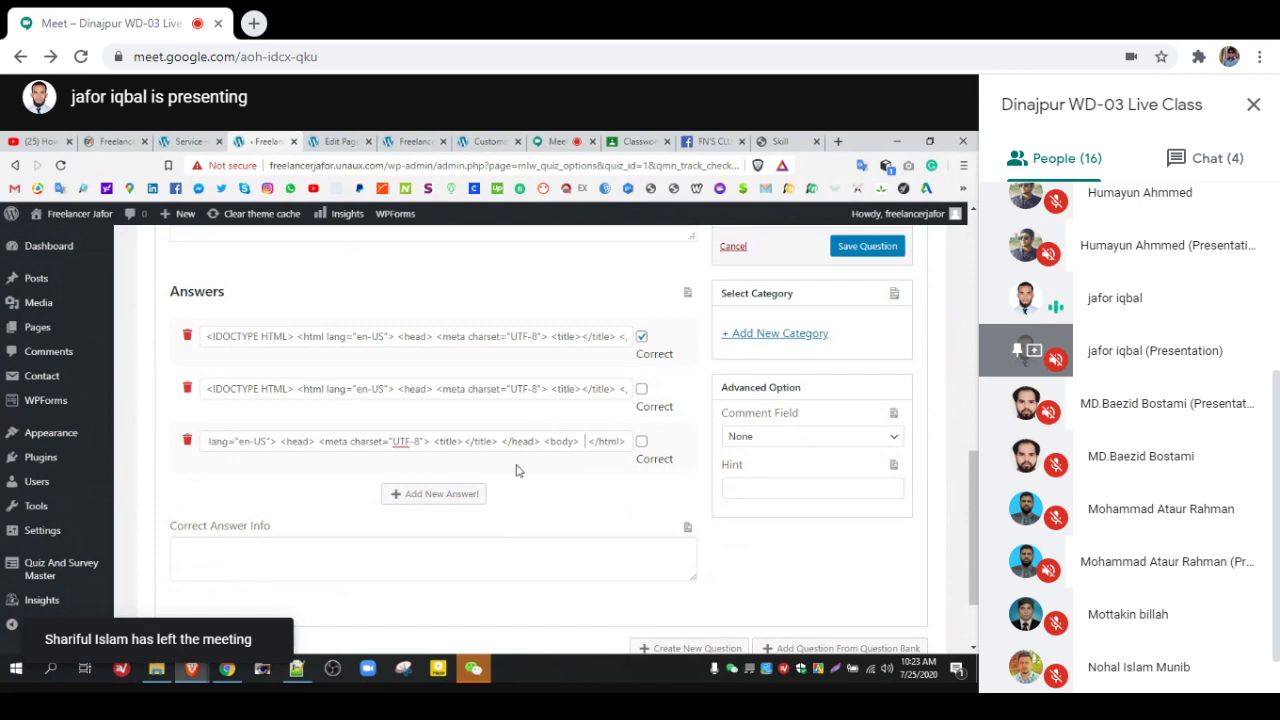
Step: Add a fourth answer containing the same HTML template but without the opening <body> tag
left_click(428, 500)
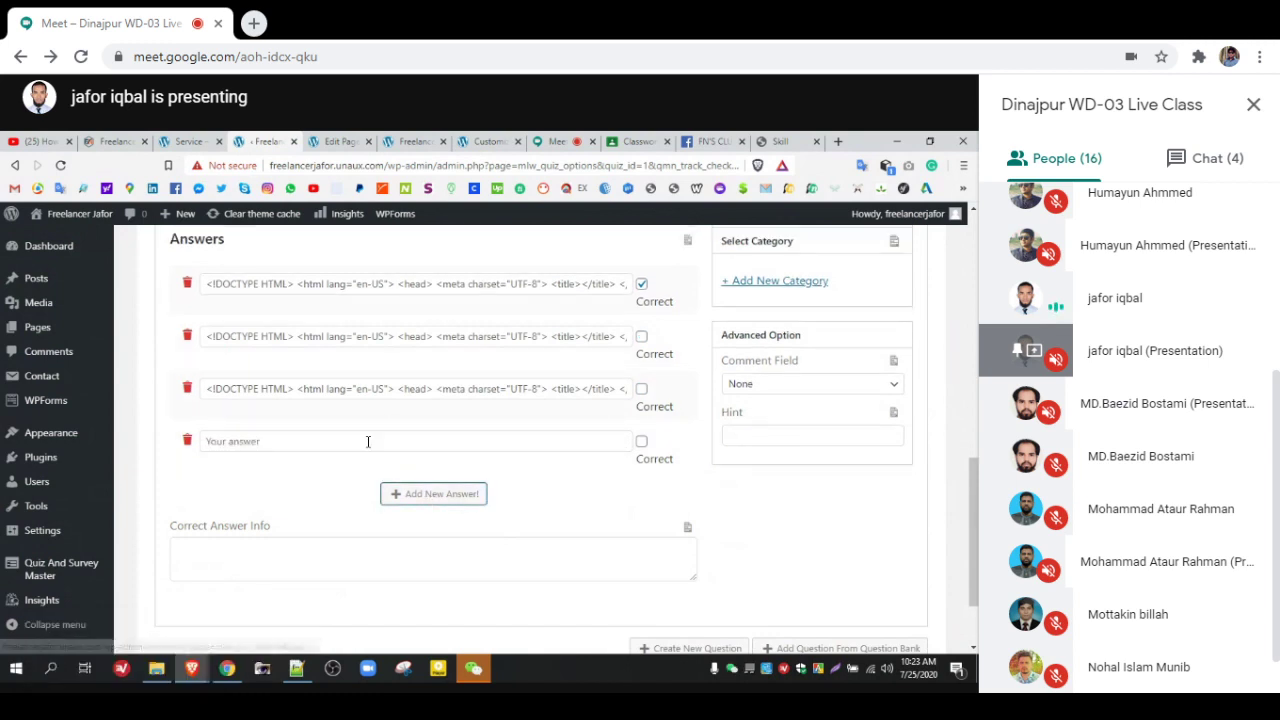
left_click(368, 441)
type("<!DOCTYPE HTML> <html lang=\"en-US\"> <head> <meta charset=\"UTF-8\"> <title></title> </head> <body> </body> </html>")
left_click_drag(555, 441, 513, 441)
key("BackSpace")
key("BackSpace")
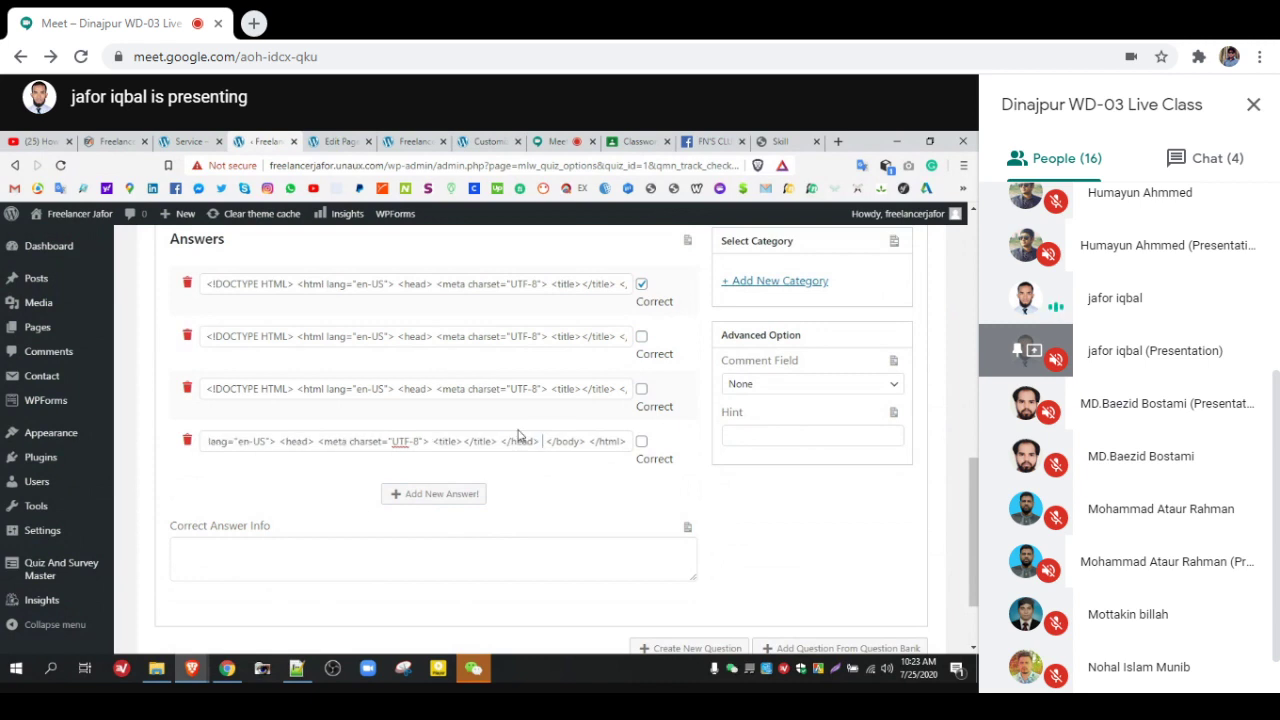
Step: Save the HTML Basic template question and check the quiz on the website's home page
scroll(852, 374, "up", 2)
scroll(852, 374, "up", 1)
left_click(860, 410)
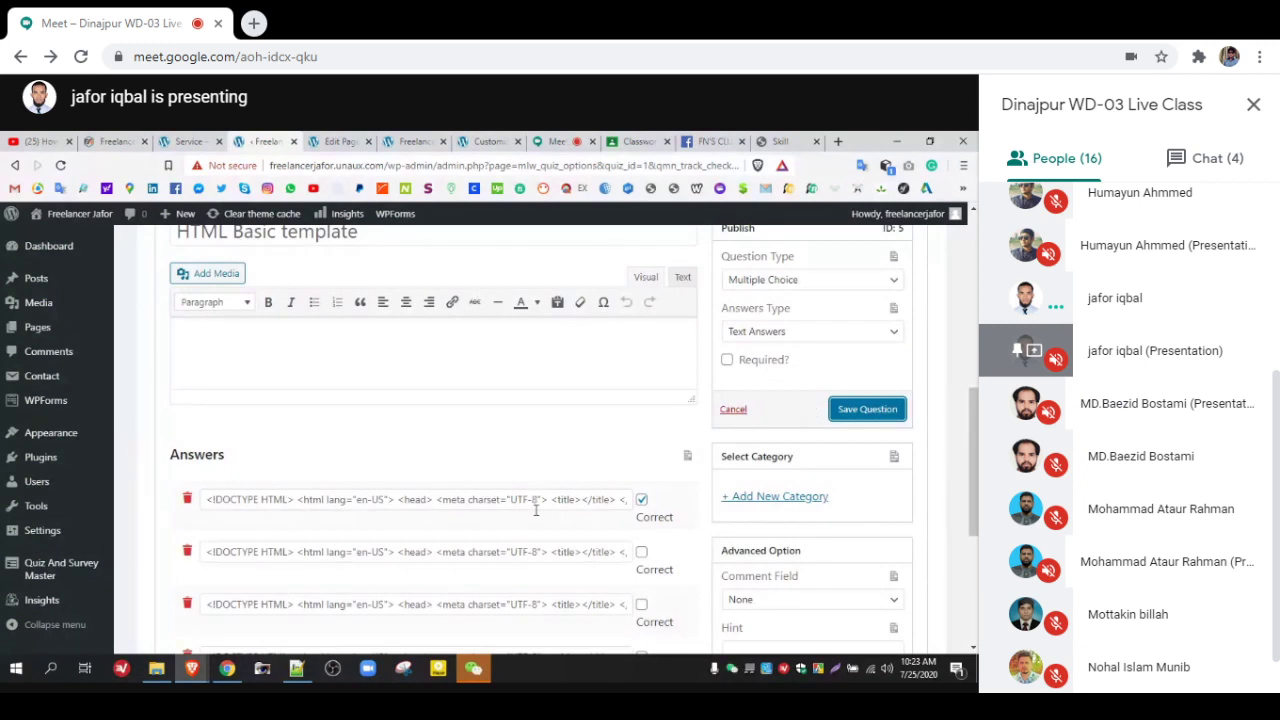
left_click(415, 141)
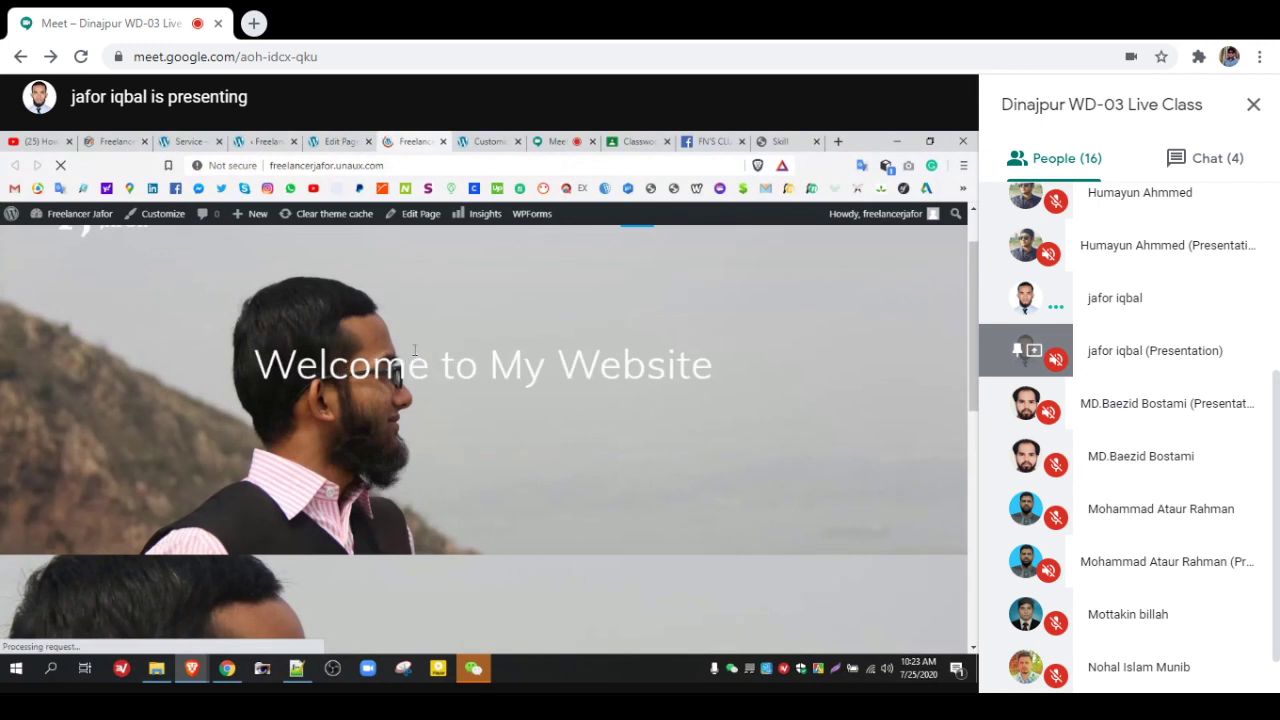
scroll(414, 352, "down", 3)
scroll(414, 342, "down", 2)
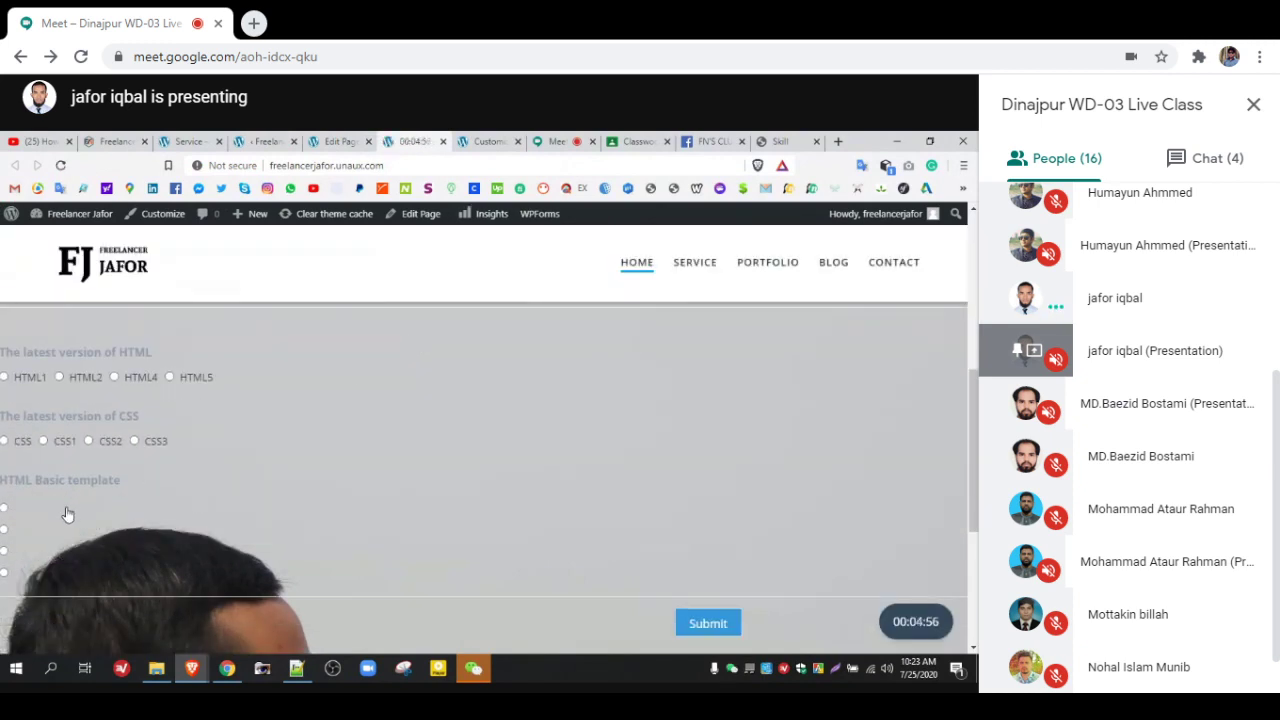
Step: Change the HTML Basic template question's type to Horizontal Multiple Choice and save the question
left_click(265, 141)
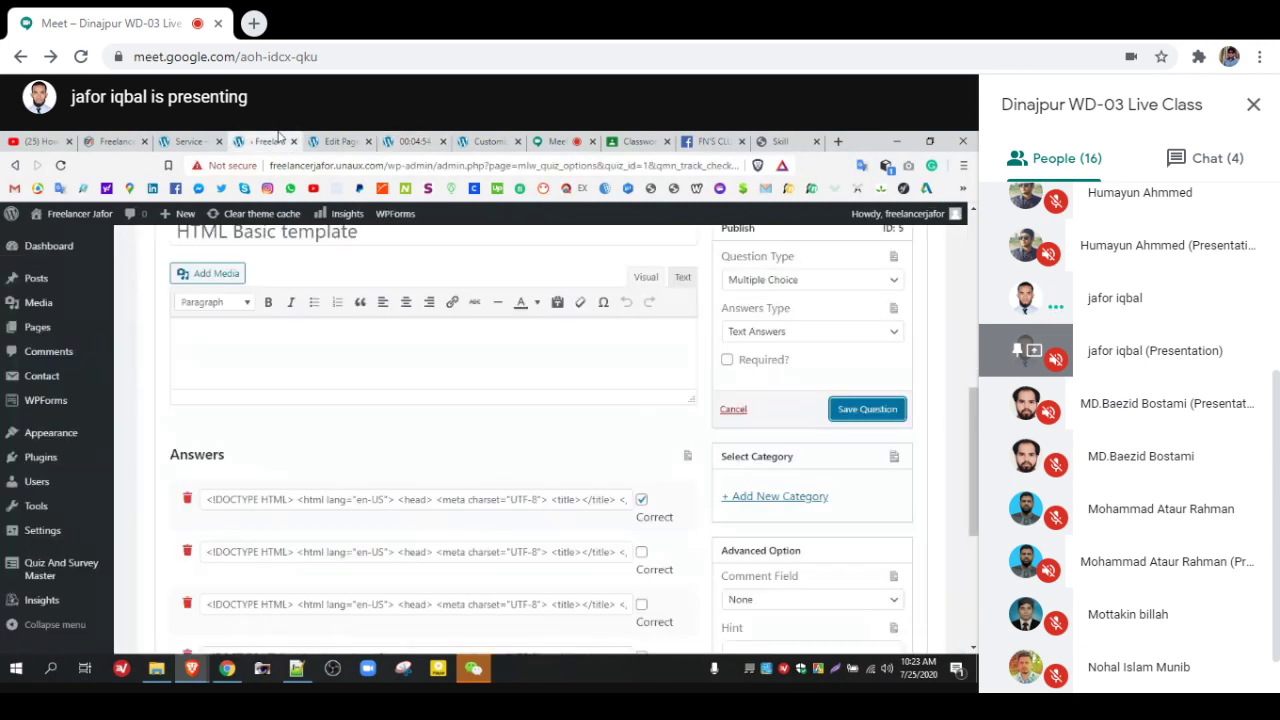
left_click(797, 279)
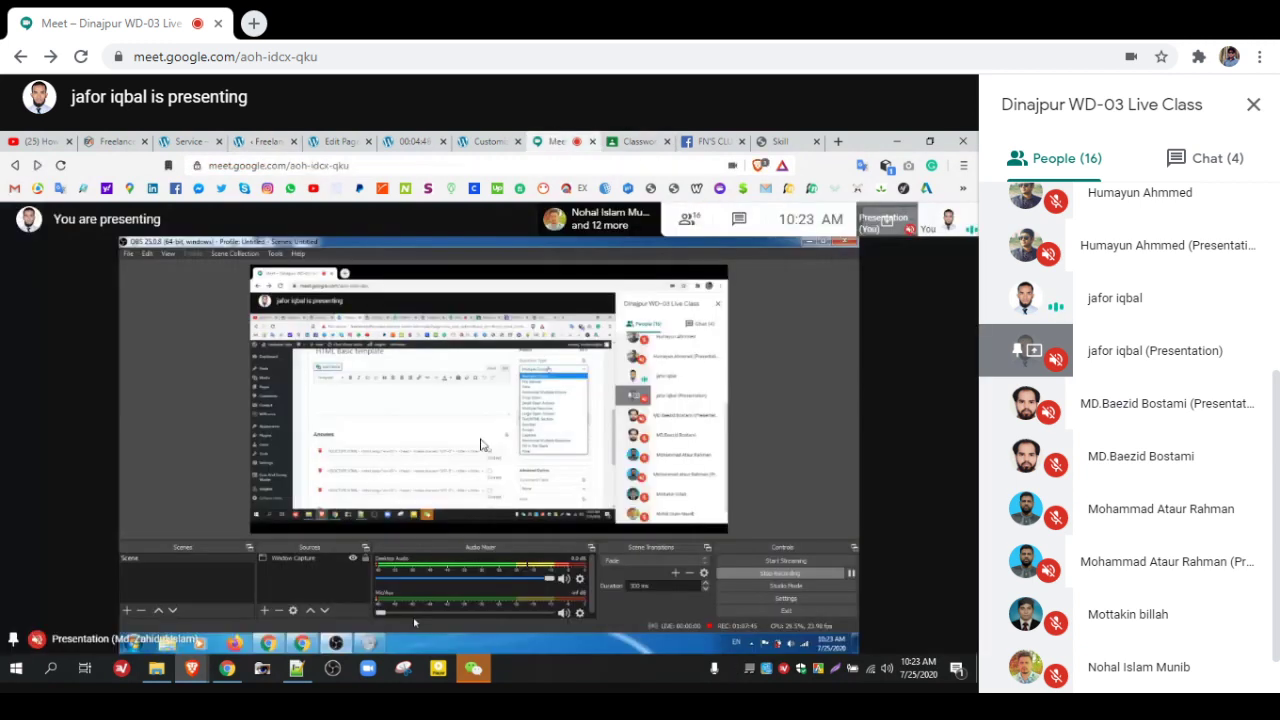
mouse_move(437, 622)
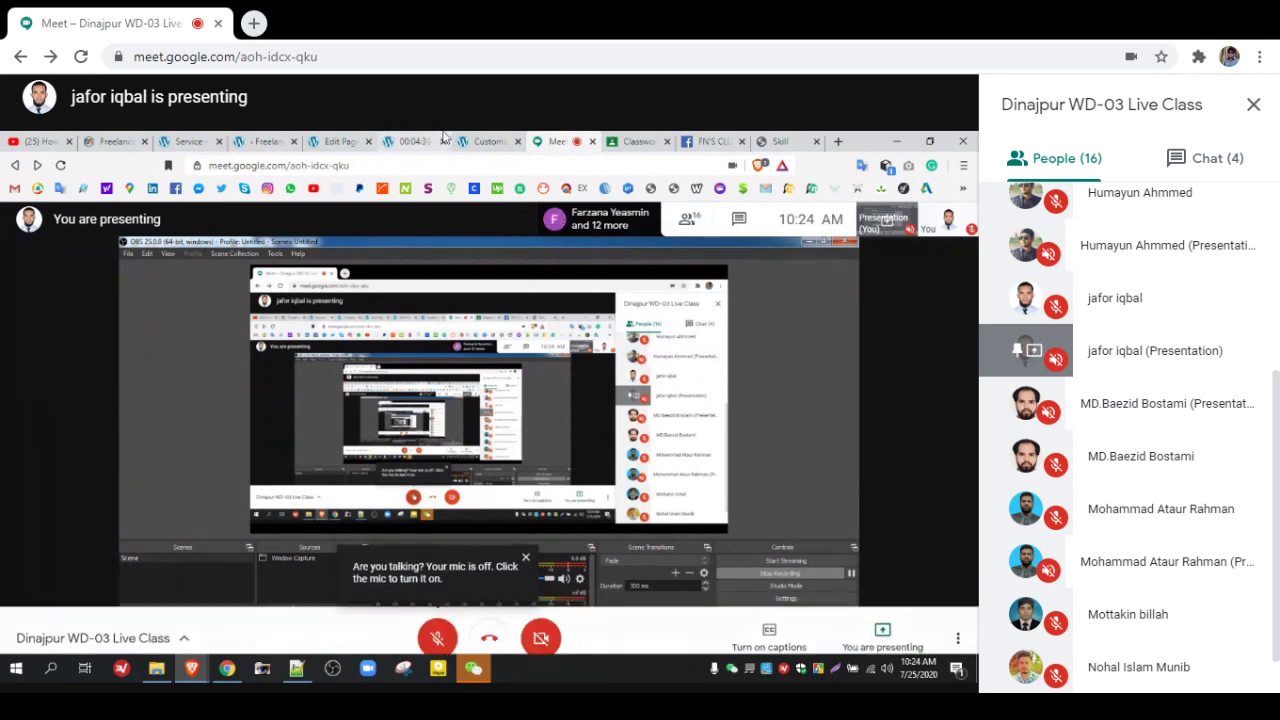
left_click(265, 141)
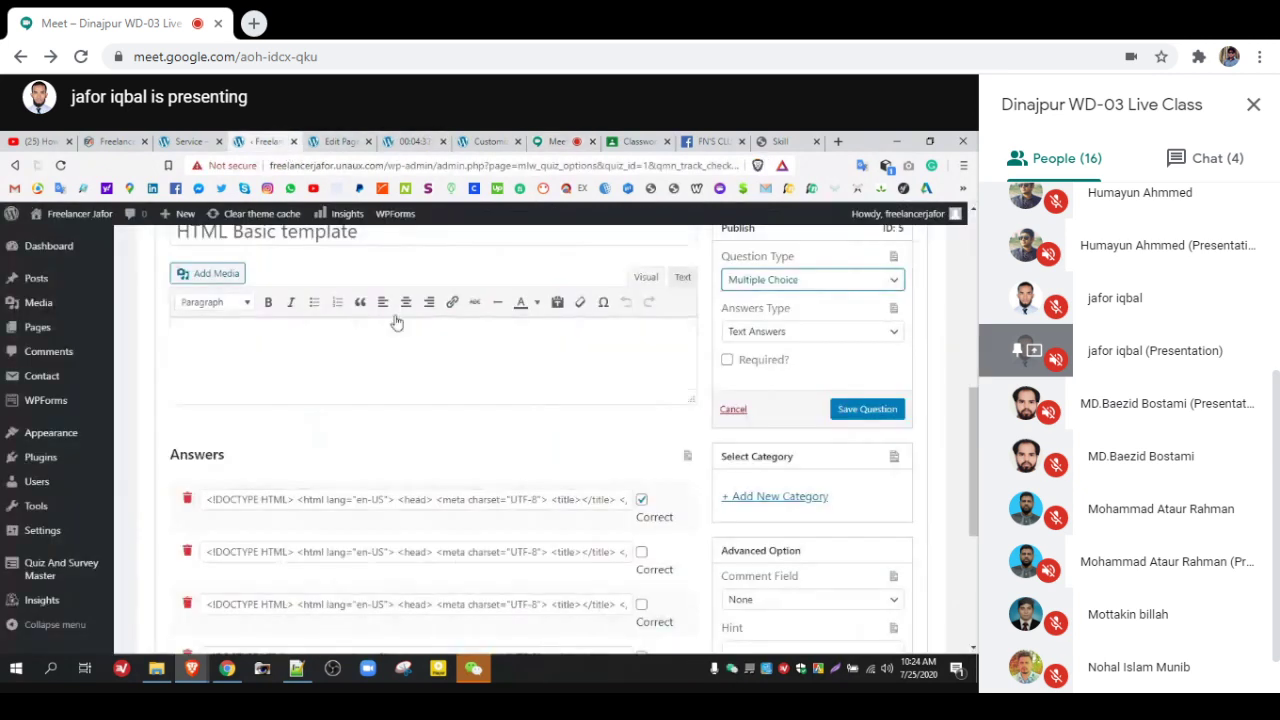
left_click(778, 281)
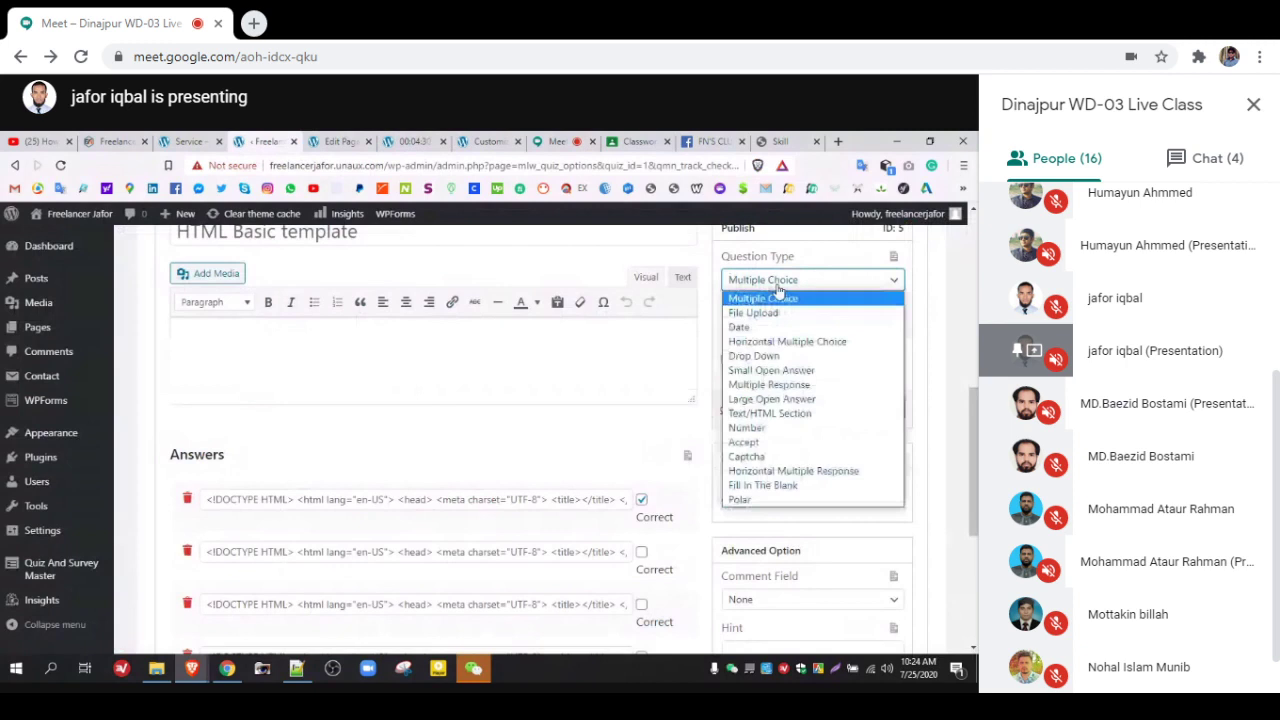
left_click(783, 342)
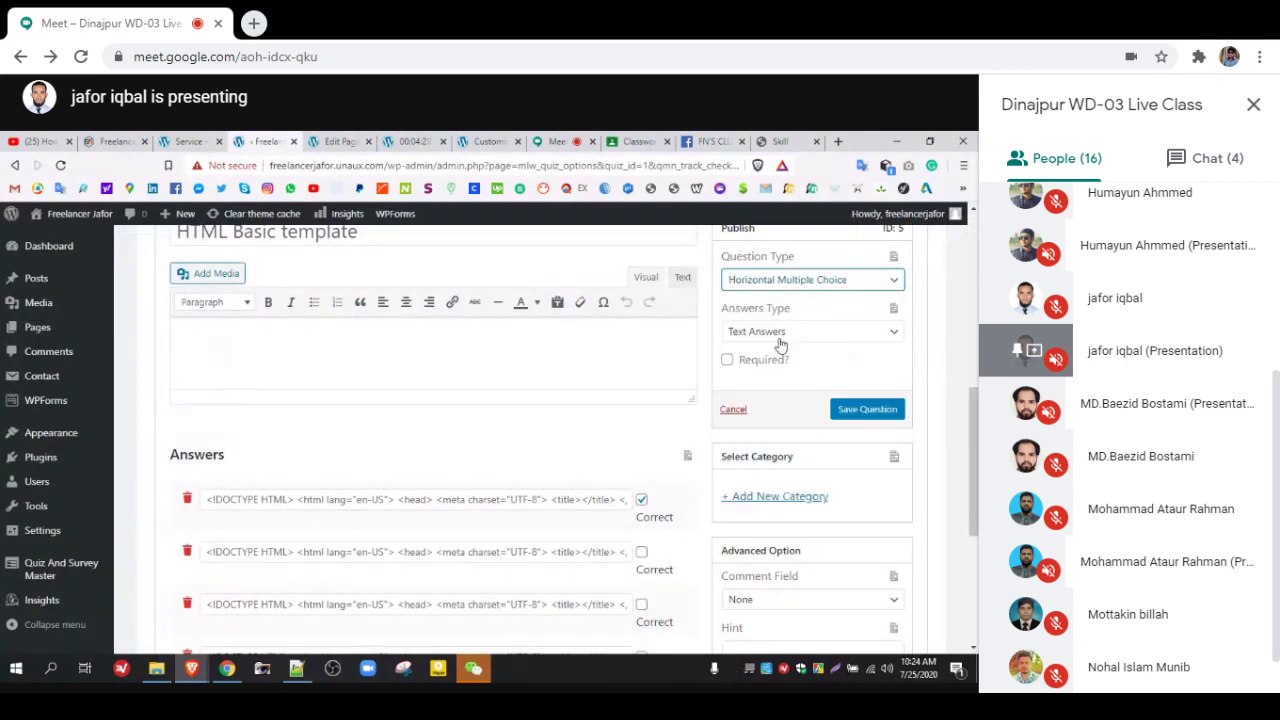
left_click(853, 421)
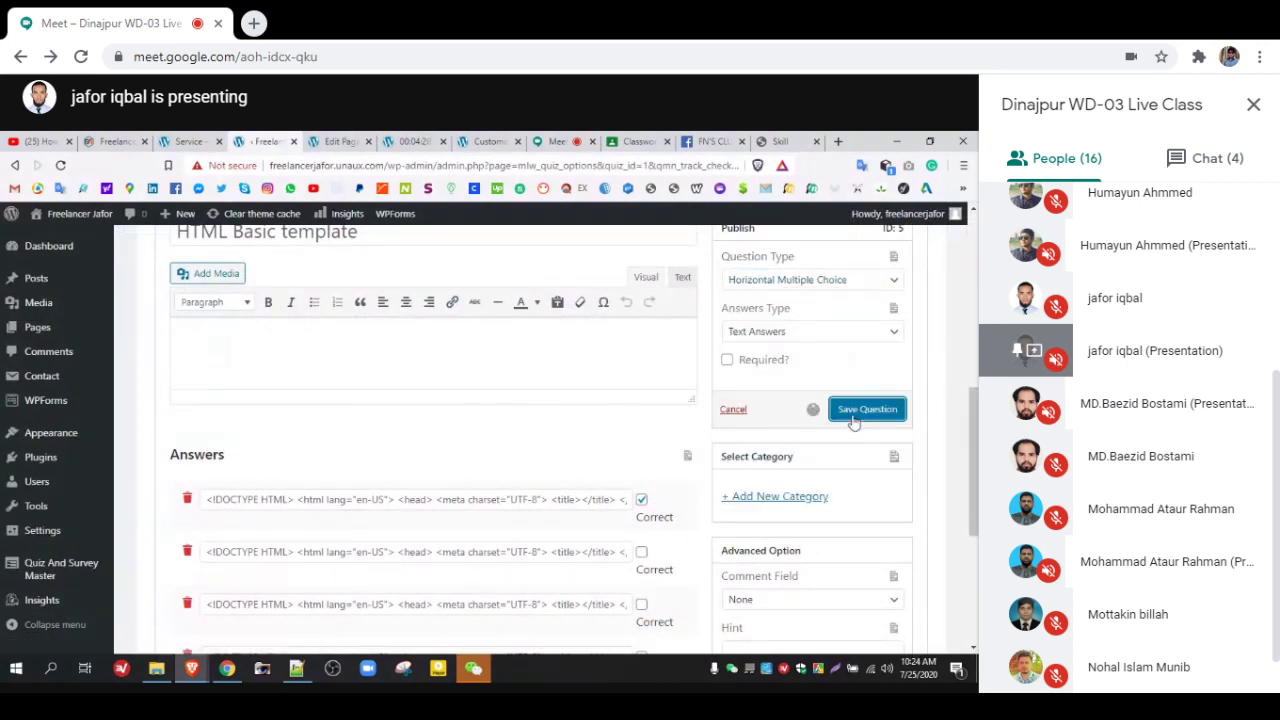
Step: Reload the website's home page and examine how the HTML Basic template answers are displayed
left_click(427, 136)
right_click(438, 288)
left_click(470, 329)
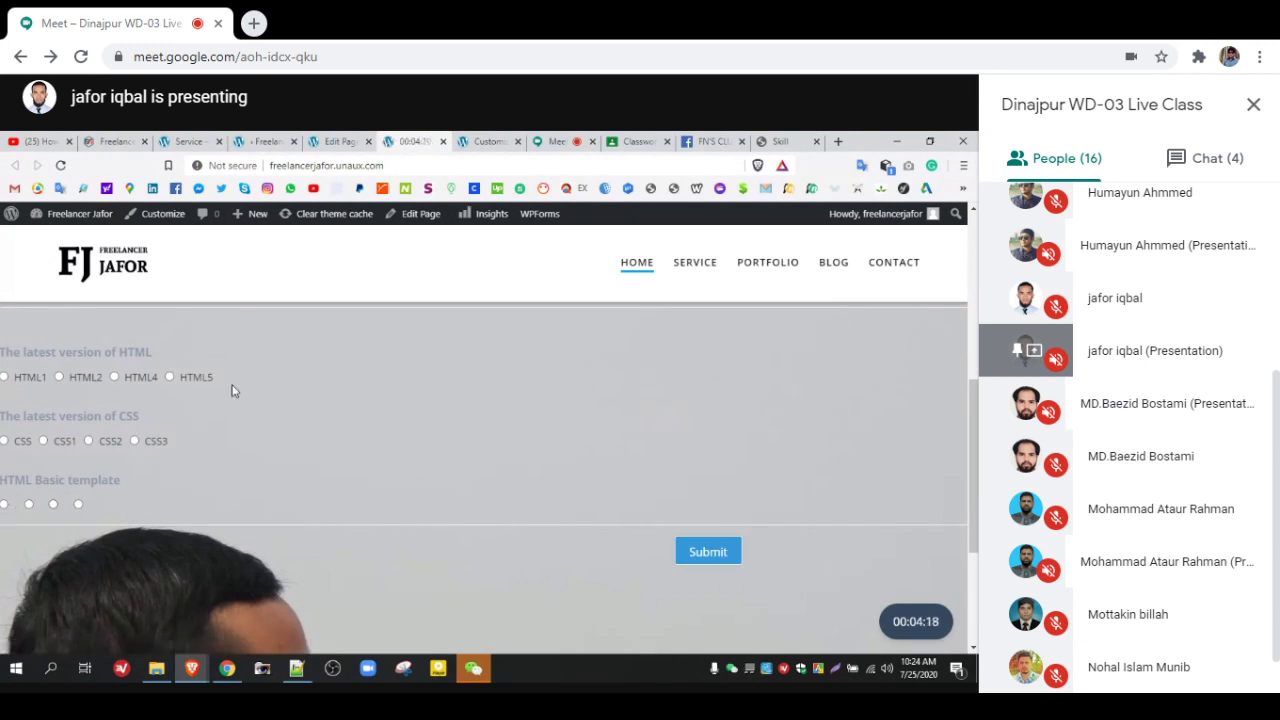
Step: Return to the quiz editor and switch the HTML Basic template question's answers type to Rich Answers
left_click(190, 141)
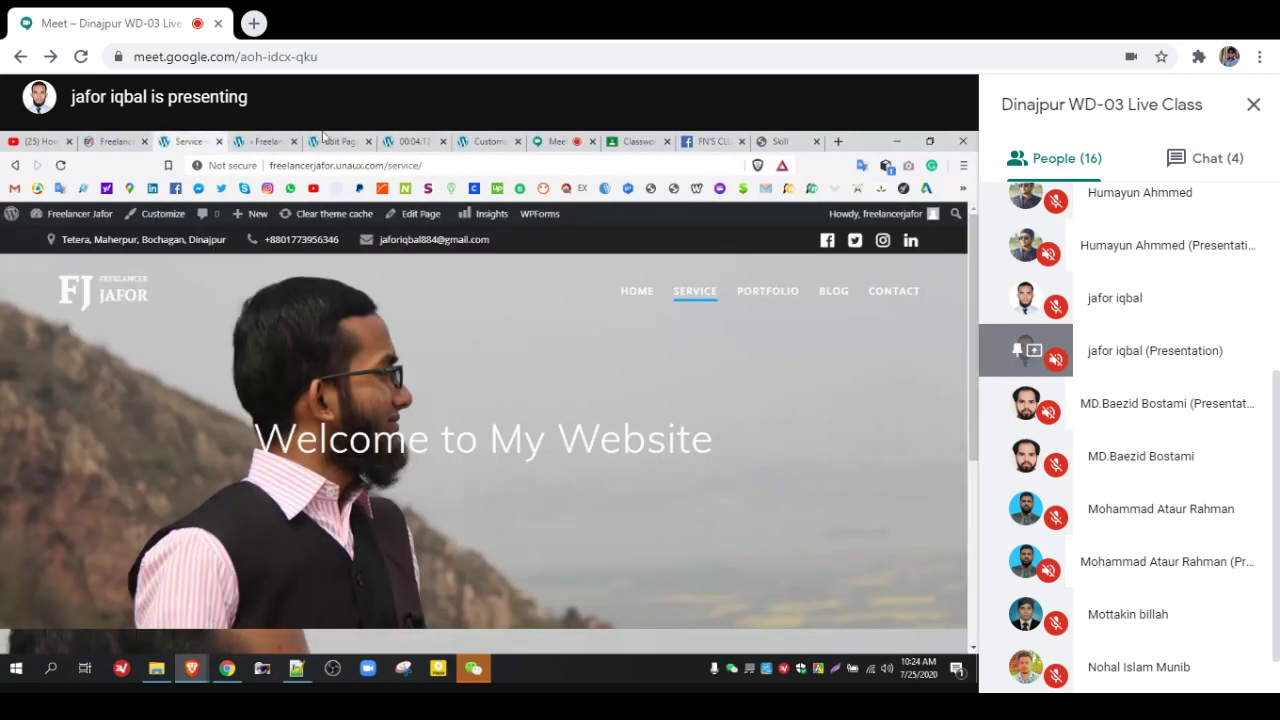
left_click(265, 141)
left_click(802, 333)
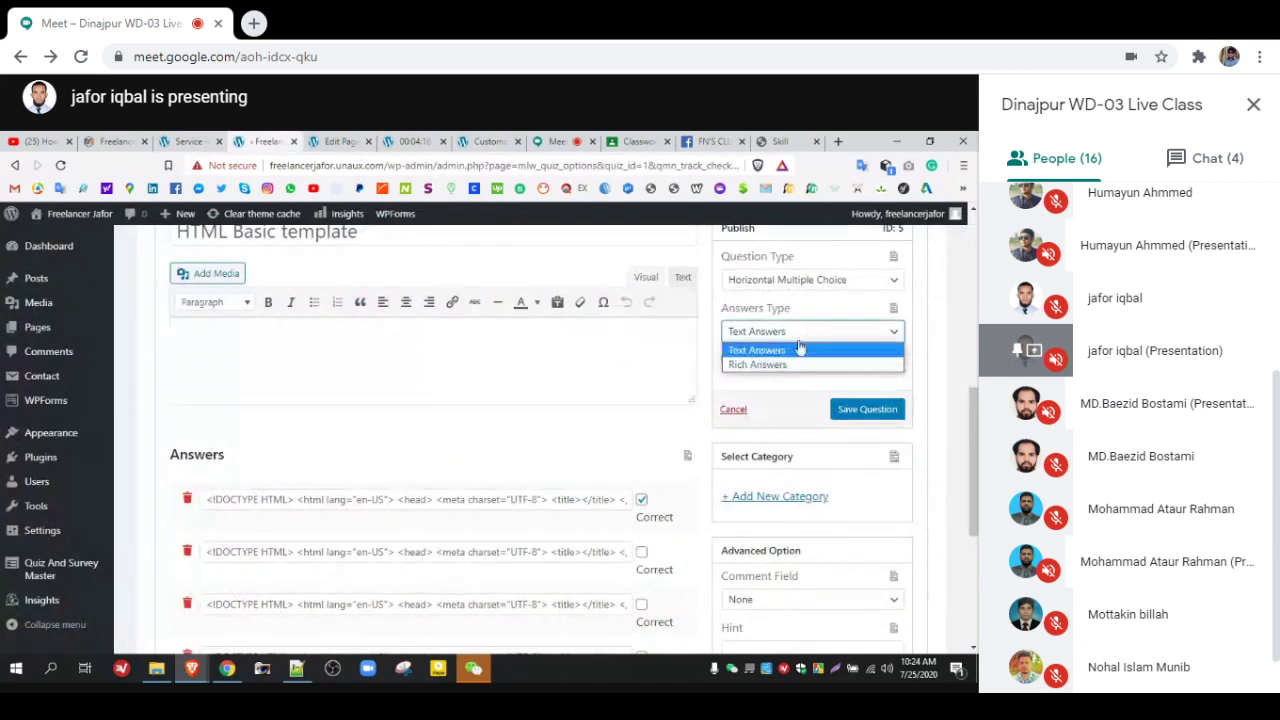
left_click(765, 363)
left_click(559, 246)
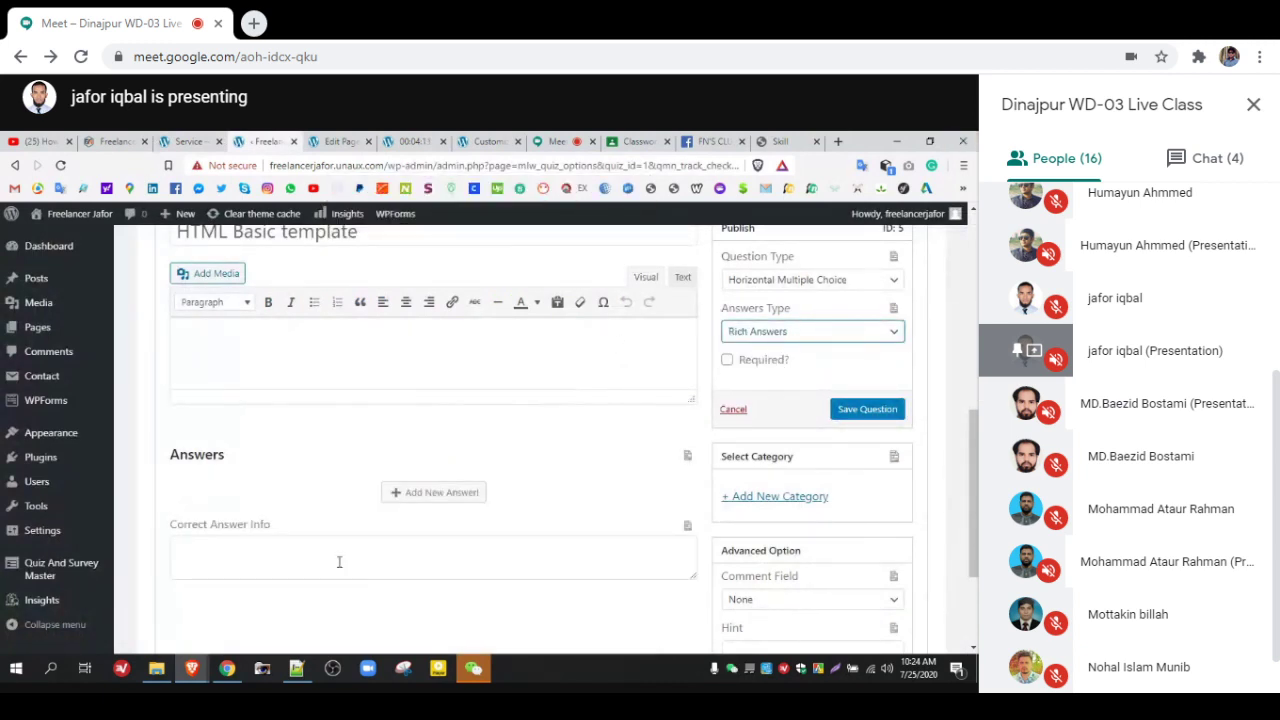
scroll(336, 521, "up", 1)
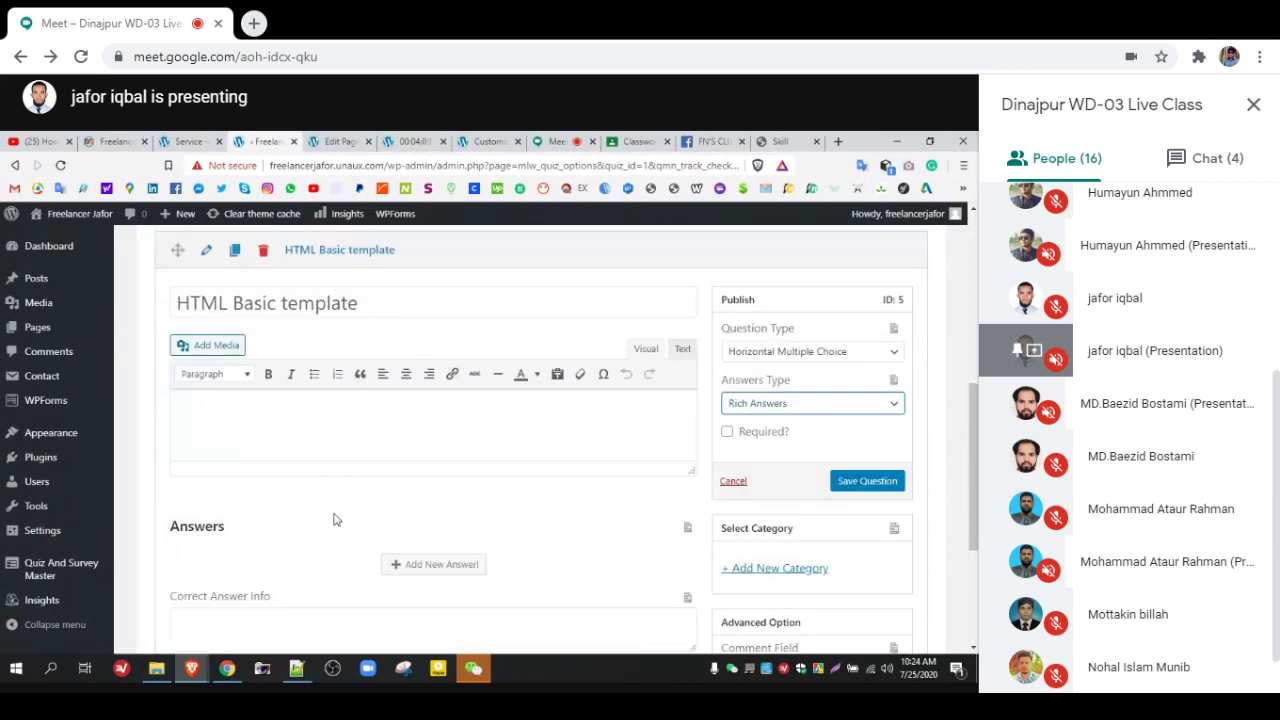
Step: Set the question type to Multiple Response and switch the answers type back to Text Answers
left_click(808, 353)
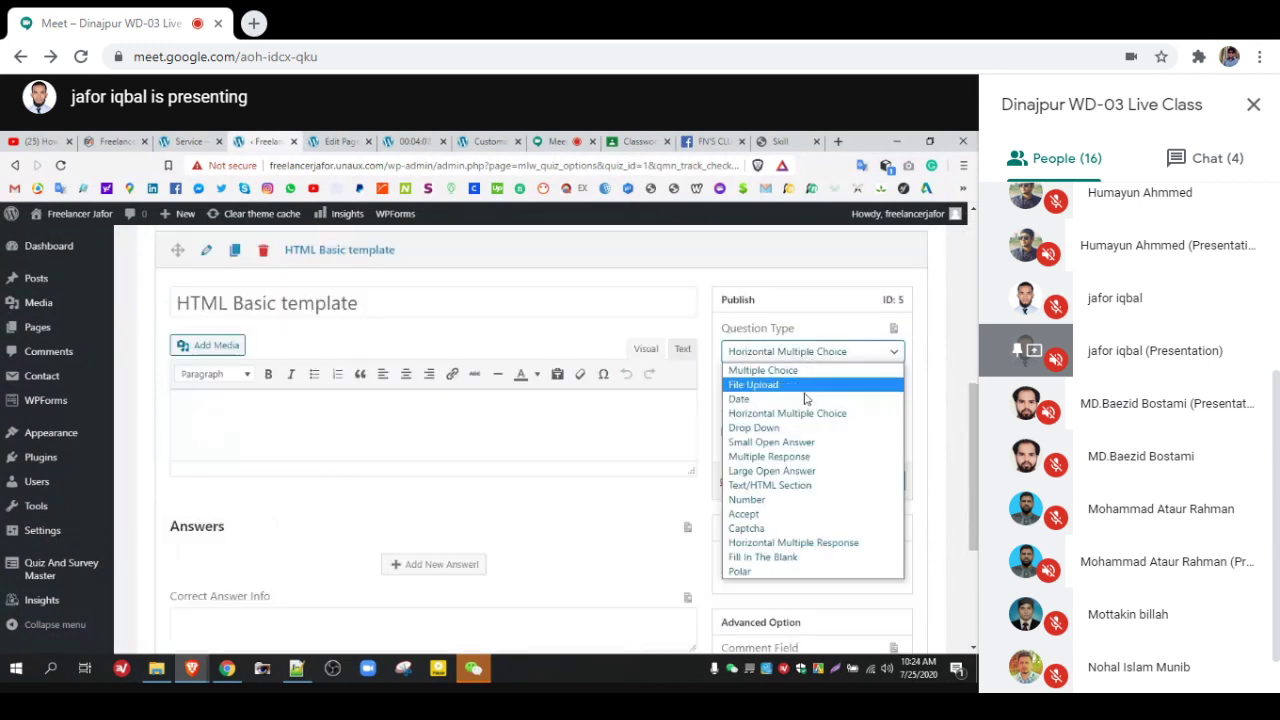
left_click(790, 457)
left_click(779, 405)
left_click(771, 422)
left_click(570, 249)
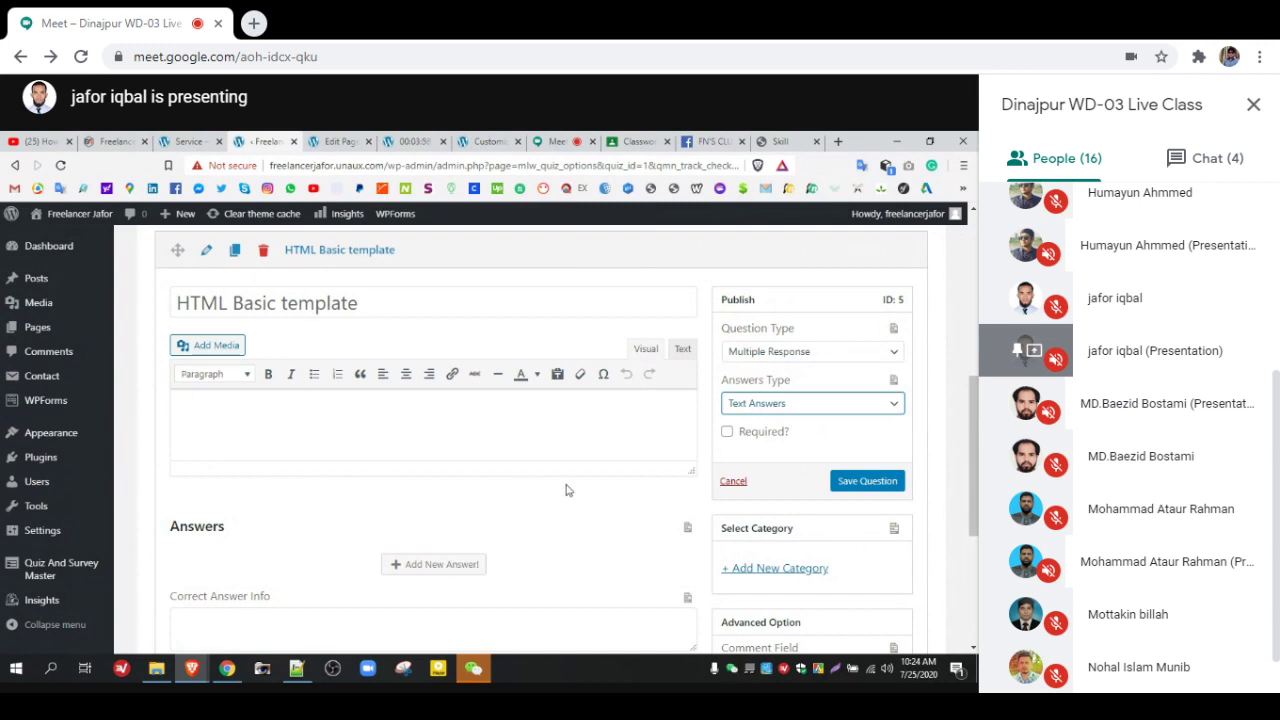
Step: Set the HTML Basic template question's type to File Upload and save the question
left_click(776, 351)
left_click(778, 386)
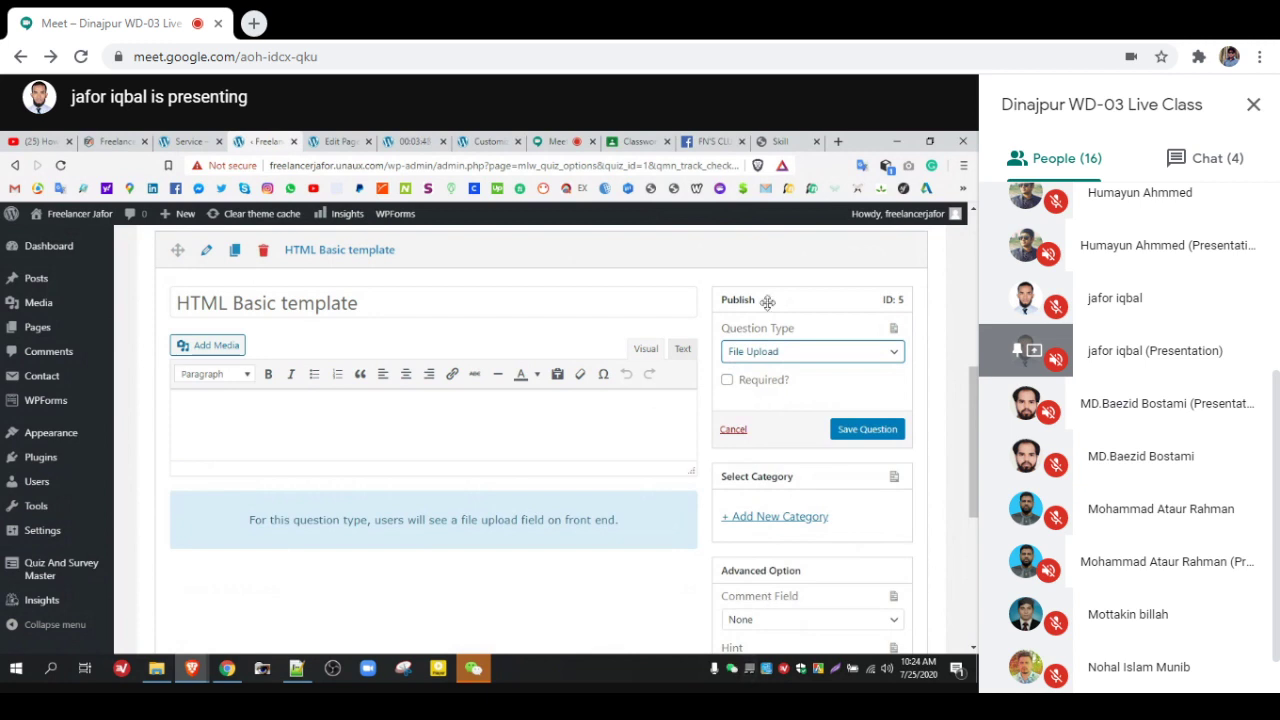
left_click(855, 430)
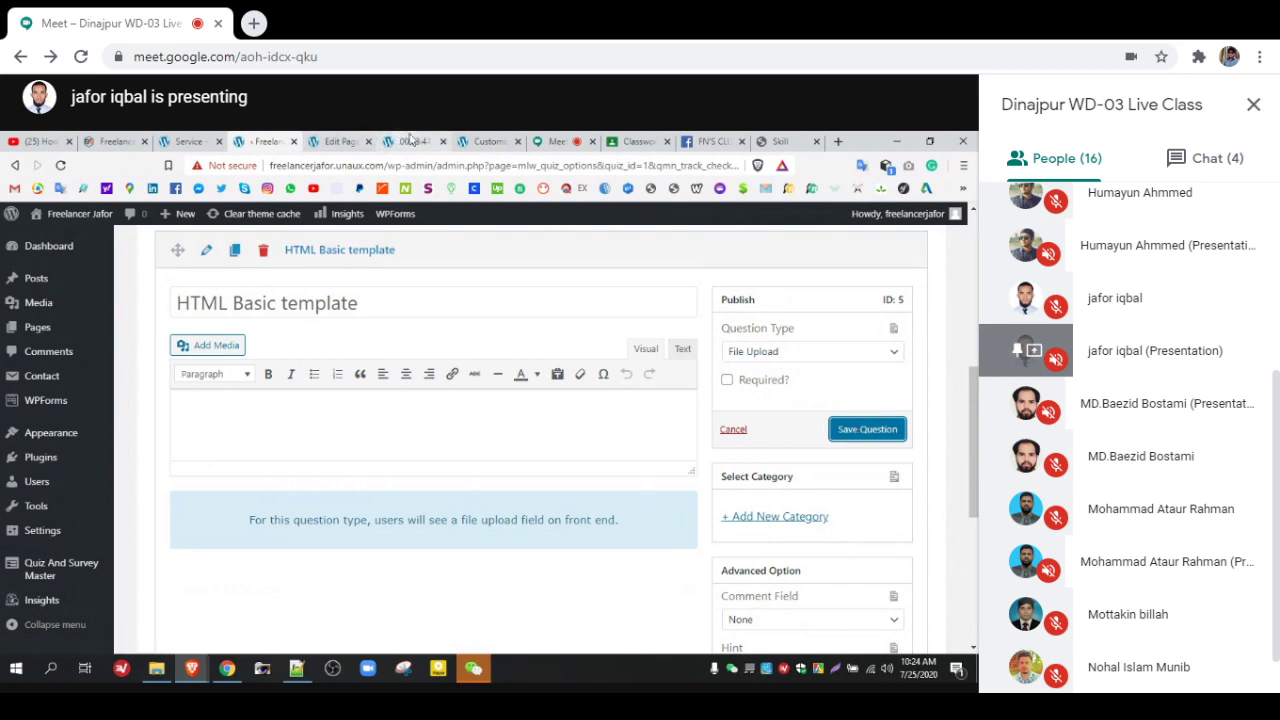
Step: Reload the website's home page and examine how the HTML Basic template question is displayed as a file upload
left_click(410, 140)
right_click(378, 270)
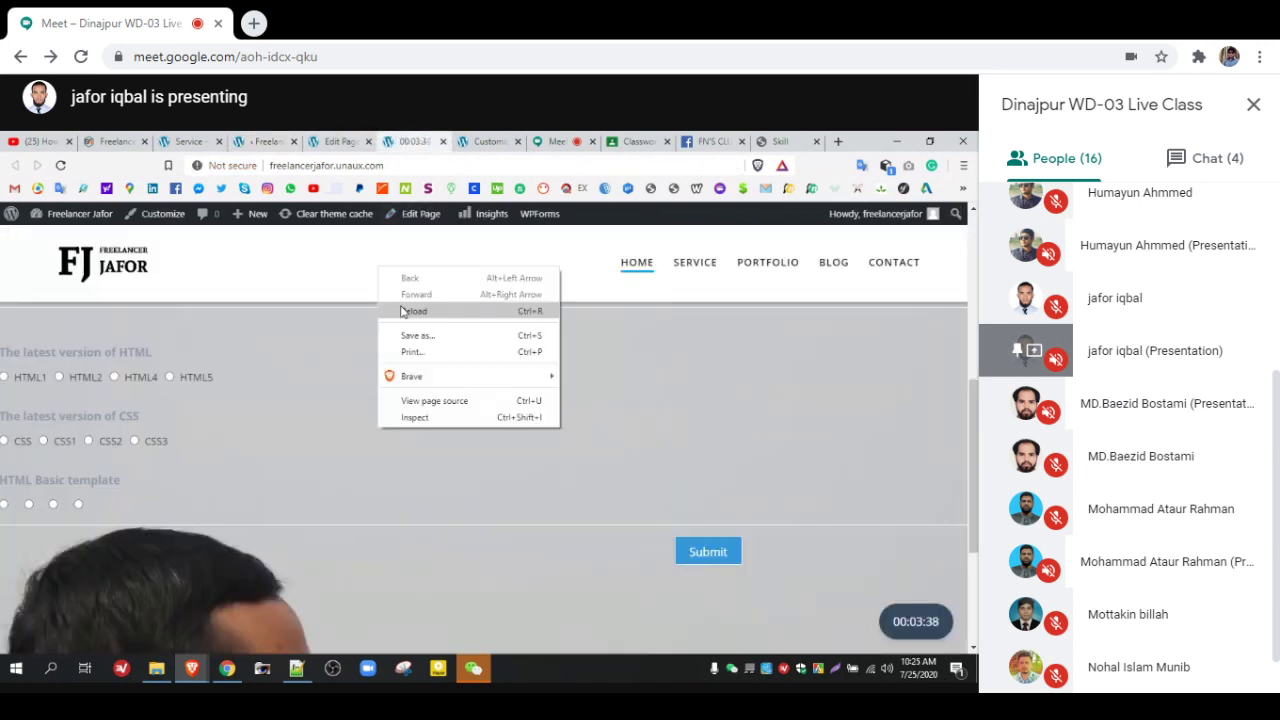
left_click(405, 312)
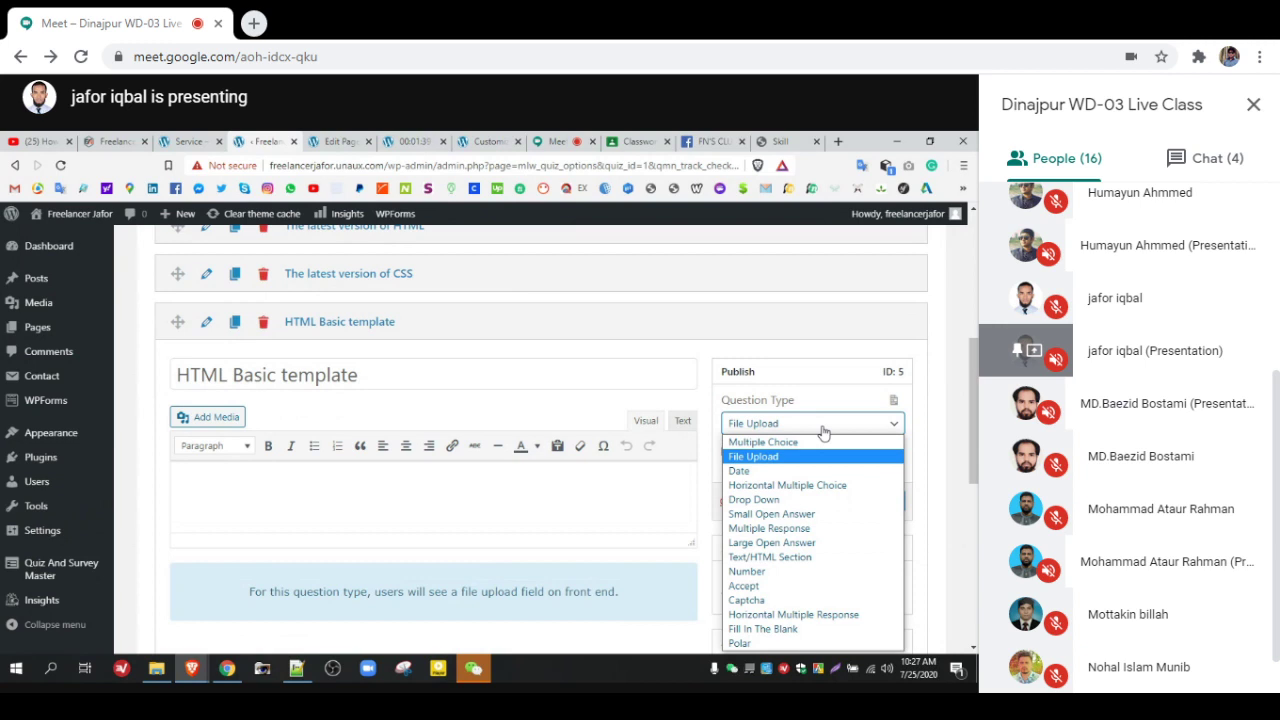
Step: Retitle the HTML Basic template question as "Picture" and save it
left_click(366, 384)
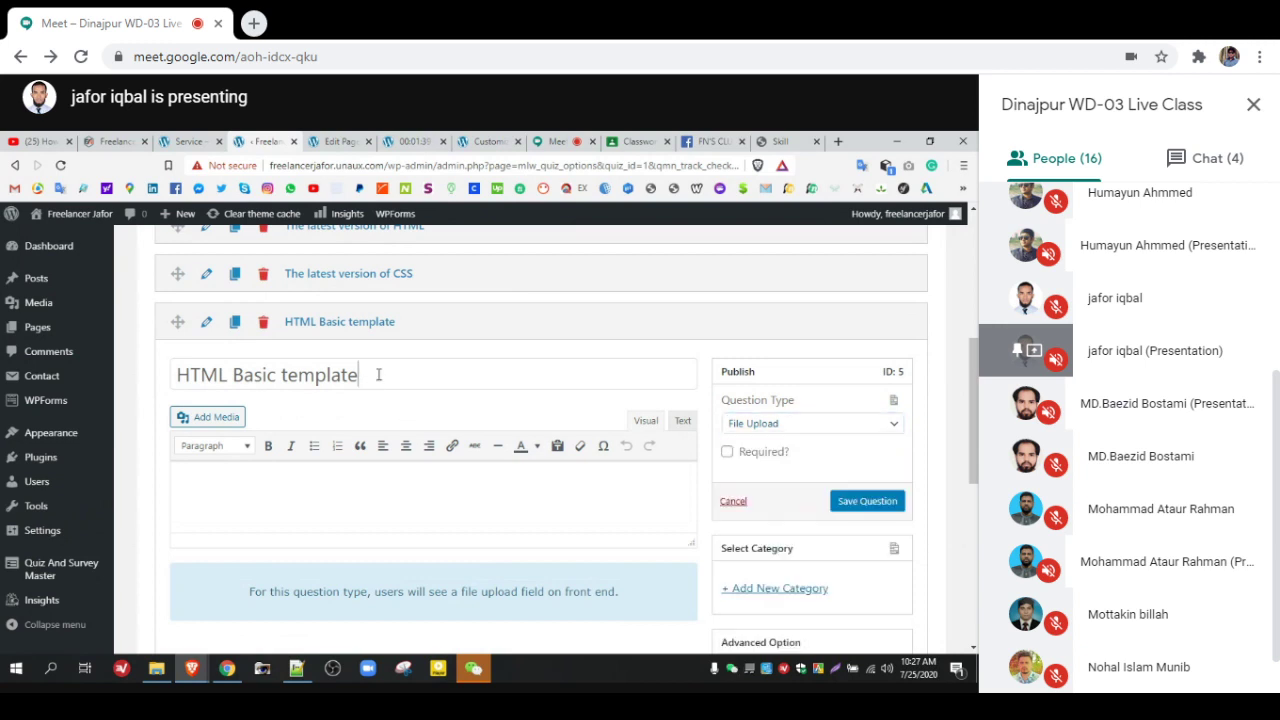
left_click_drag(377, 374, 180, 373)
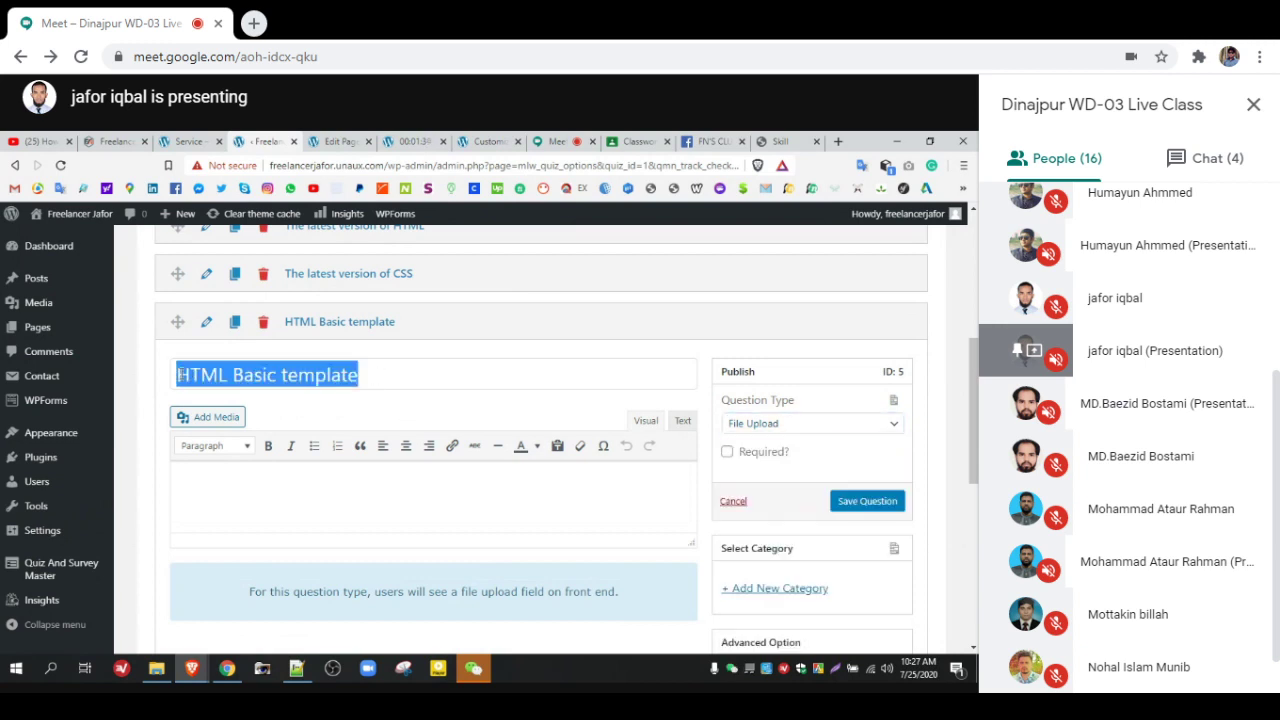
key("BackSpace")
type("Pict")
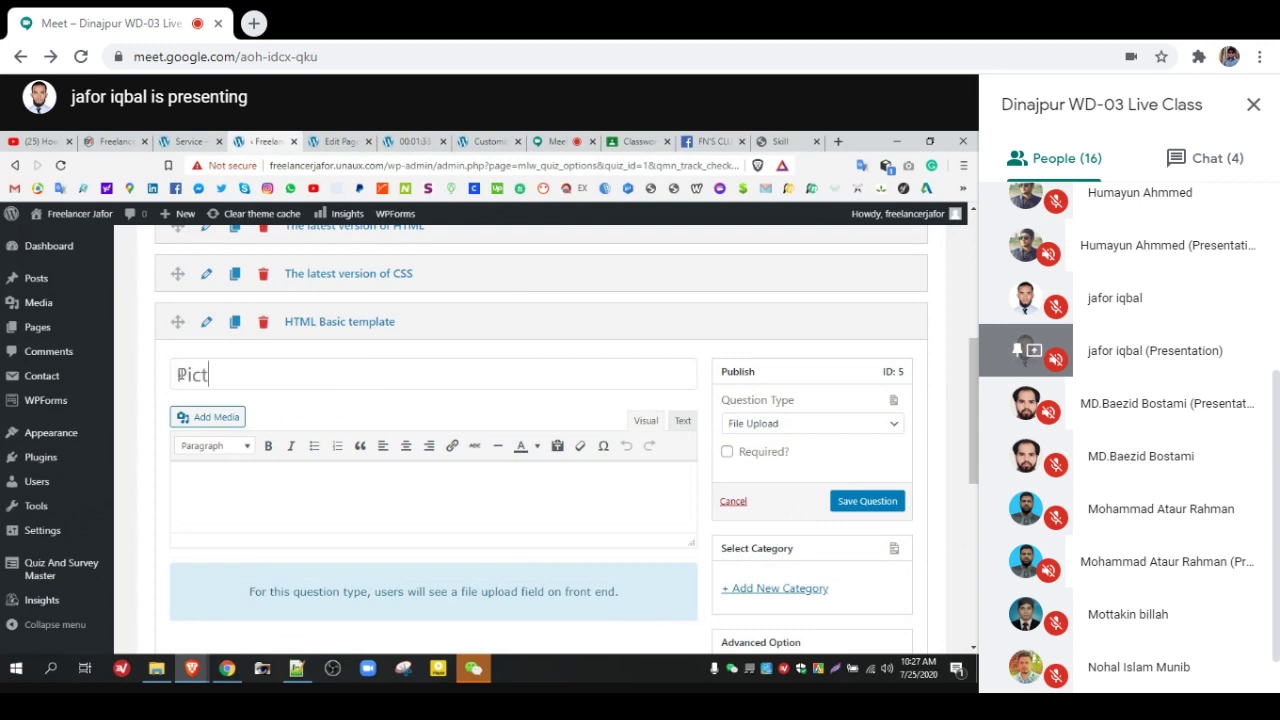
type("ure")
left_click(859, 505)
left_click(859, 505)
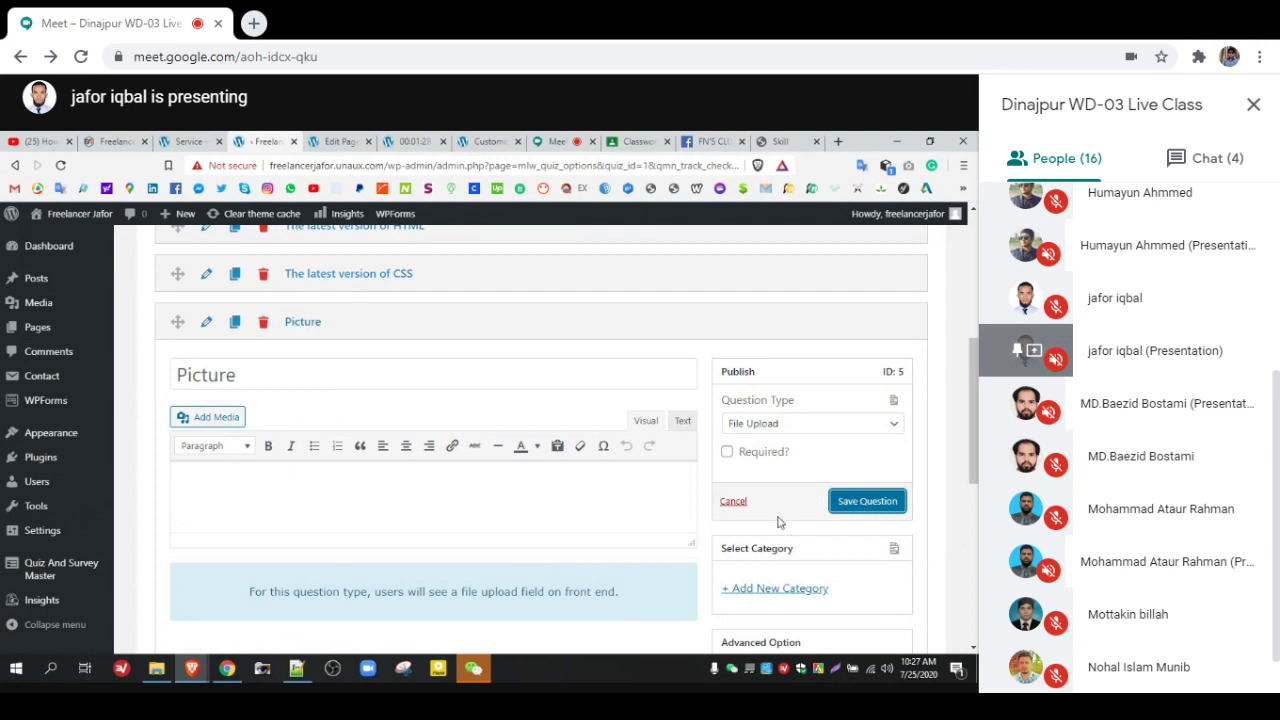
Step: Reload the website's home page and try to upload a JPG photo from Downloads to the Picture question
left_click(433, 140)
right_click(482, 297)
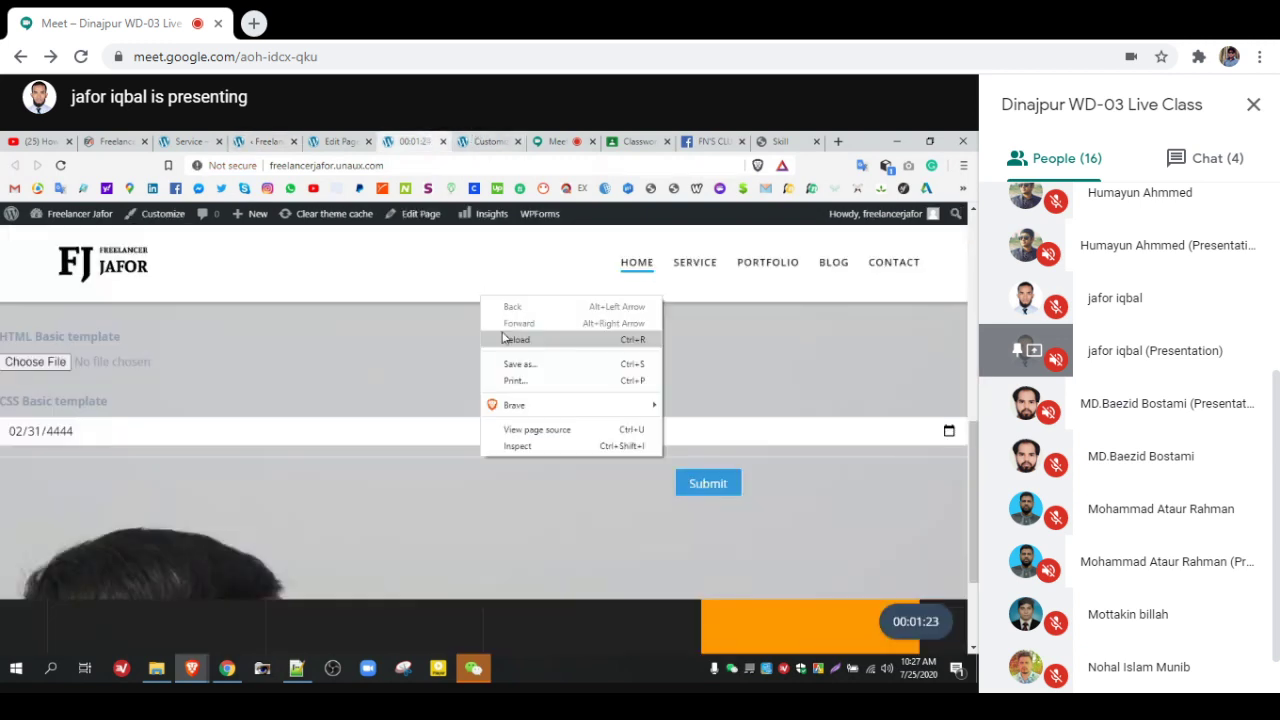
left_click(505, 338)
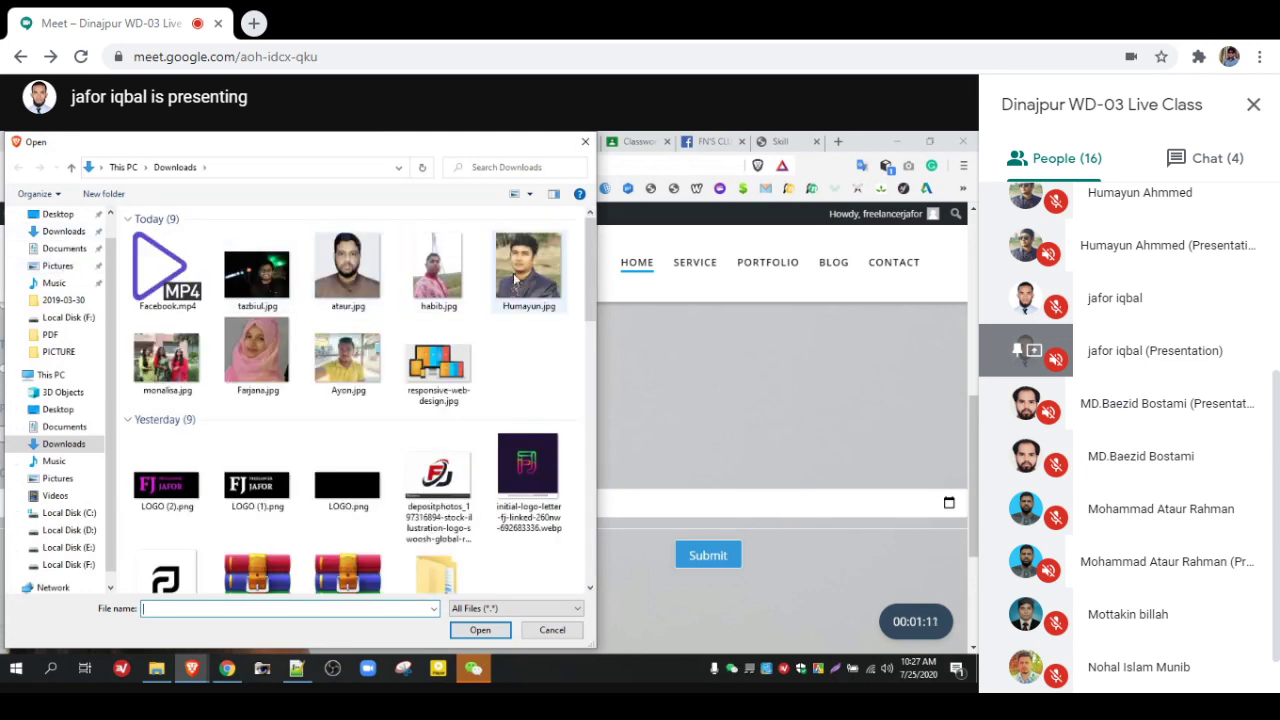
left_click(517, 280)
left_click(481, 630)
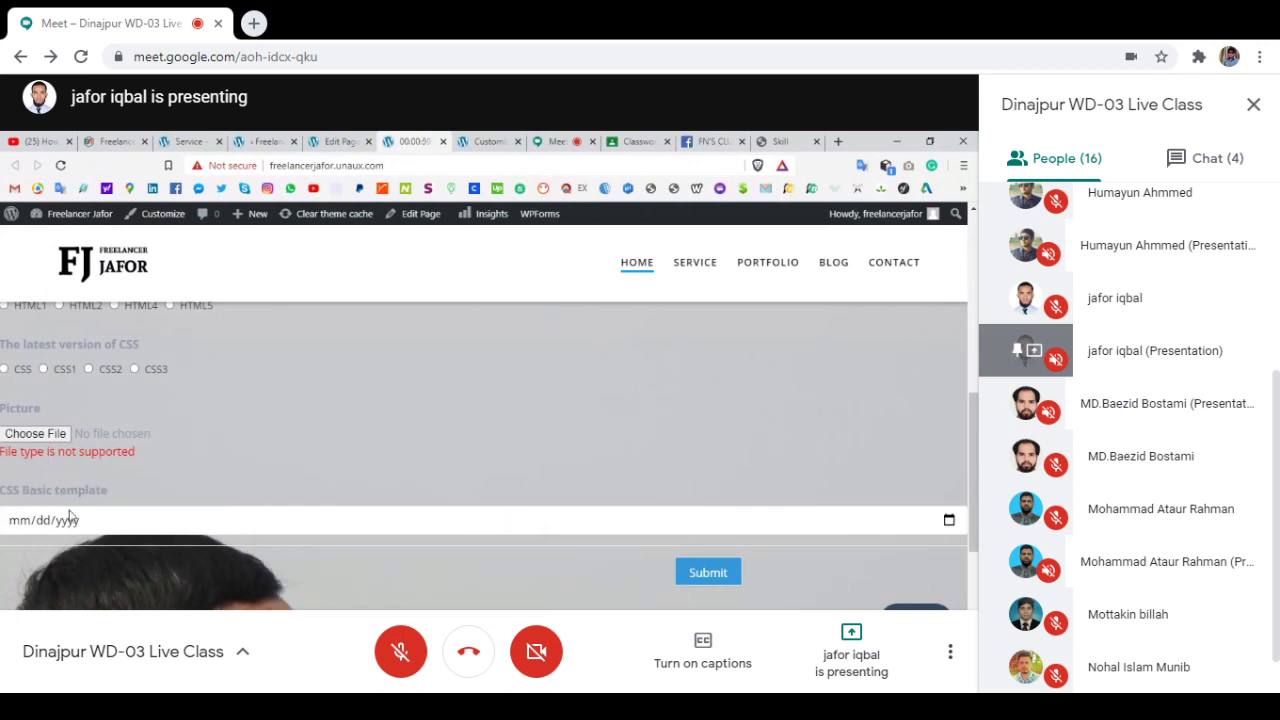
Step: Return to the quiz editor, retitle the CSS Basic template question as "Date of Birth" and save it
left_click(250, 145)
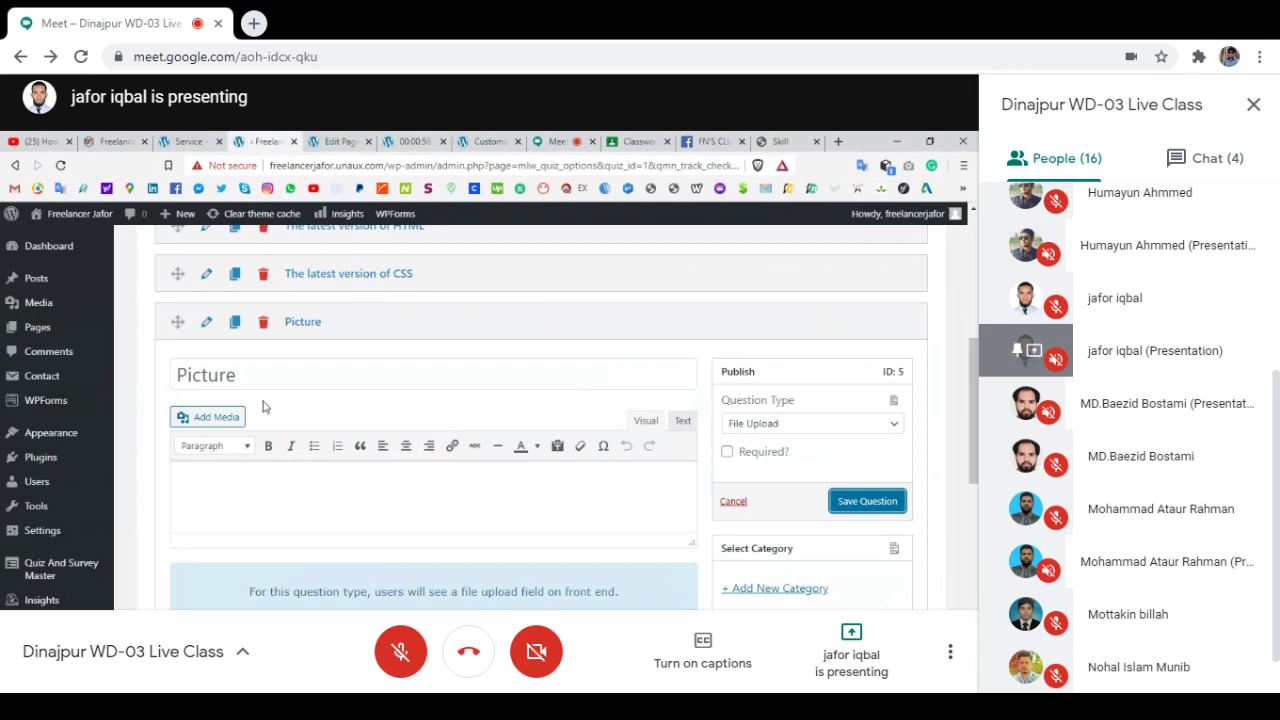
left_click(207, 323)
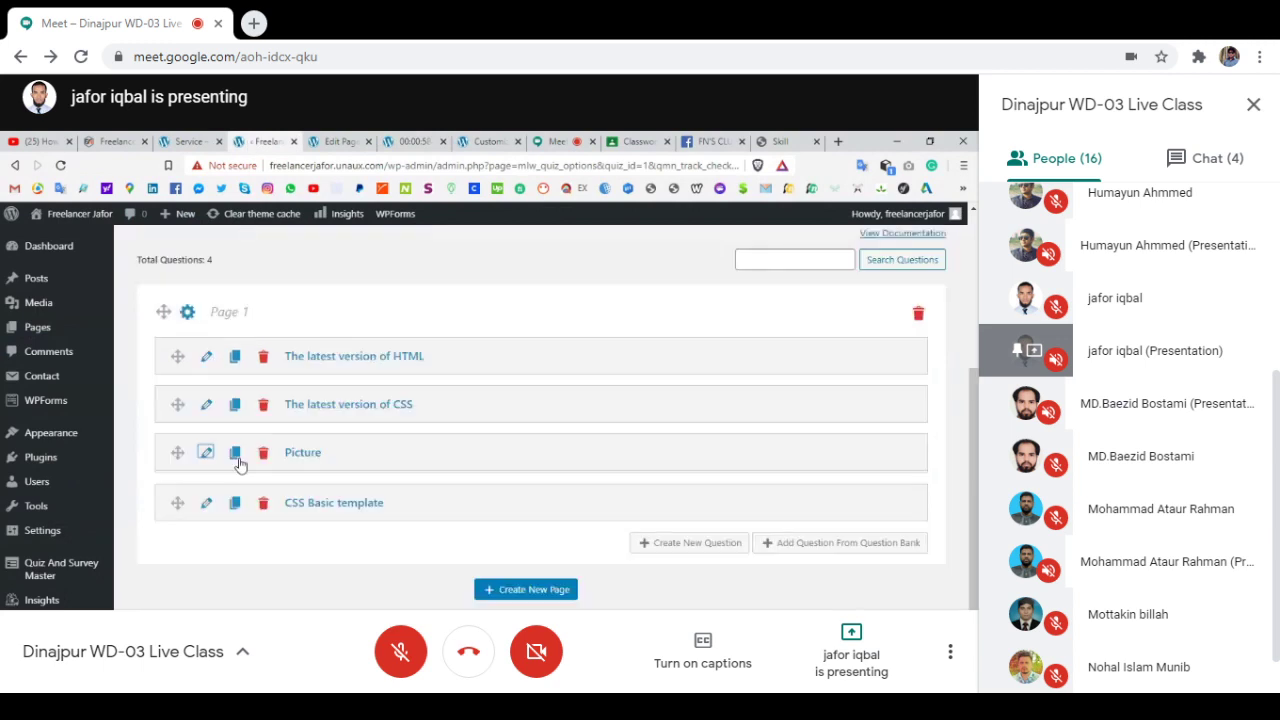
left_click(208, 505)
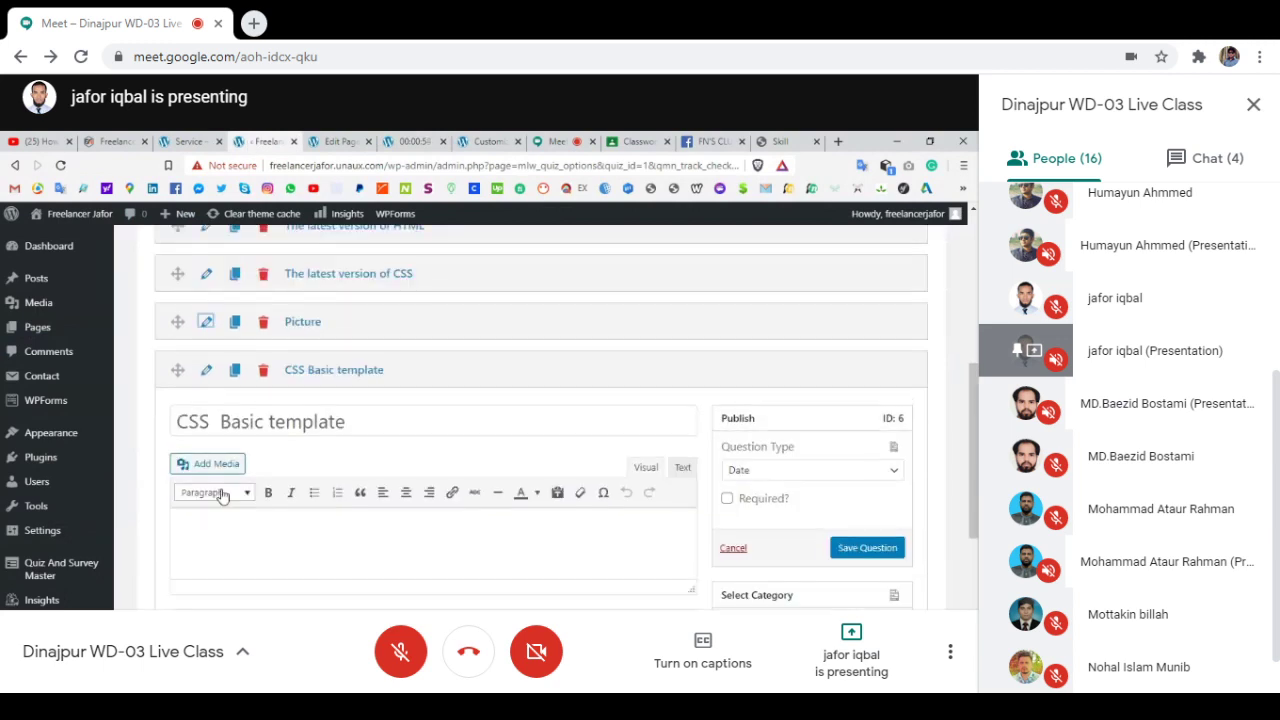
left_click_drag(346, 423, 180, 422)
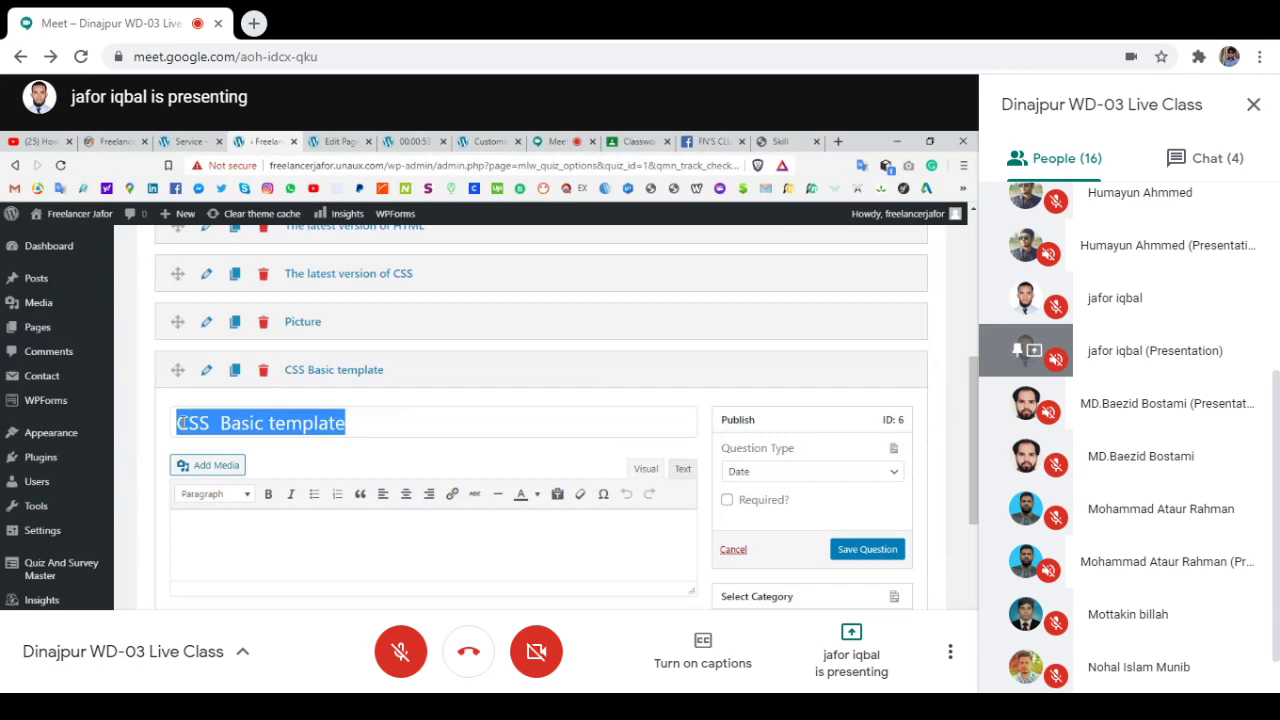
type("DA")
key("BackSpace")
type("ate")
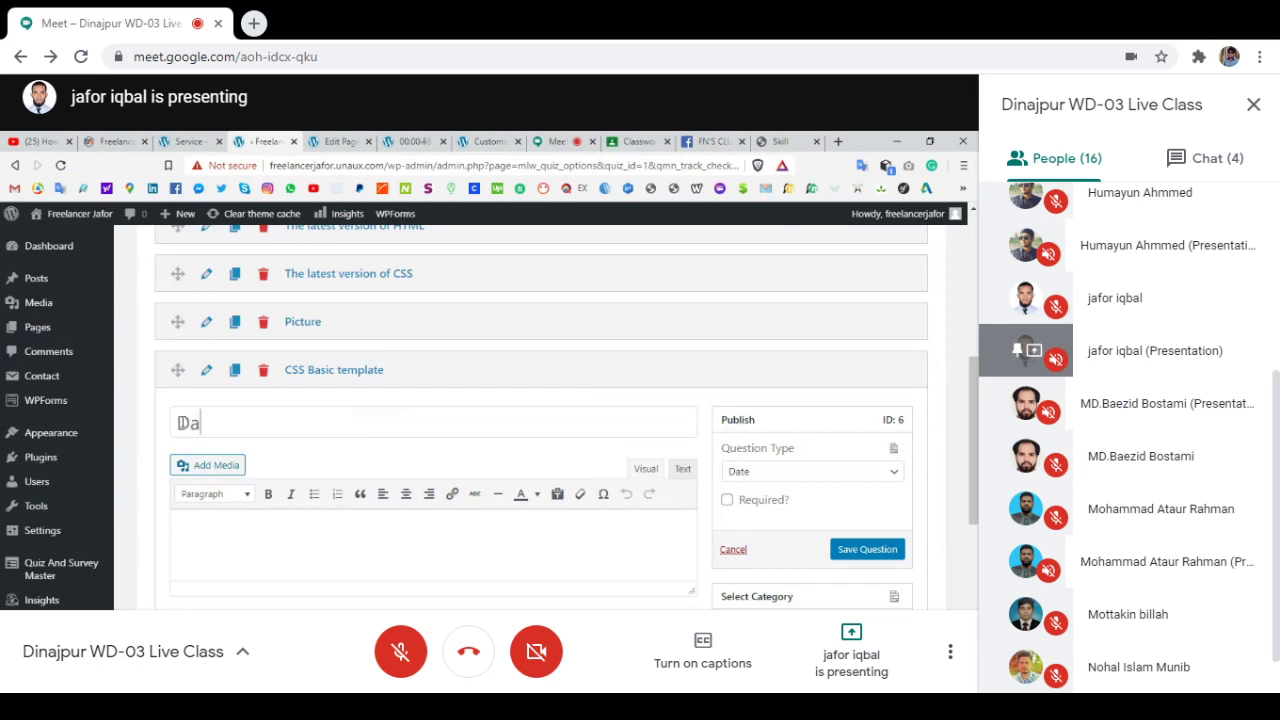
type(" of Birth")
left_click(882, 556)
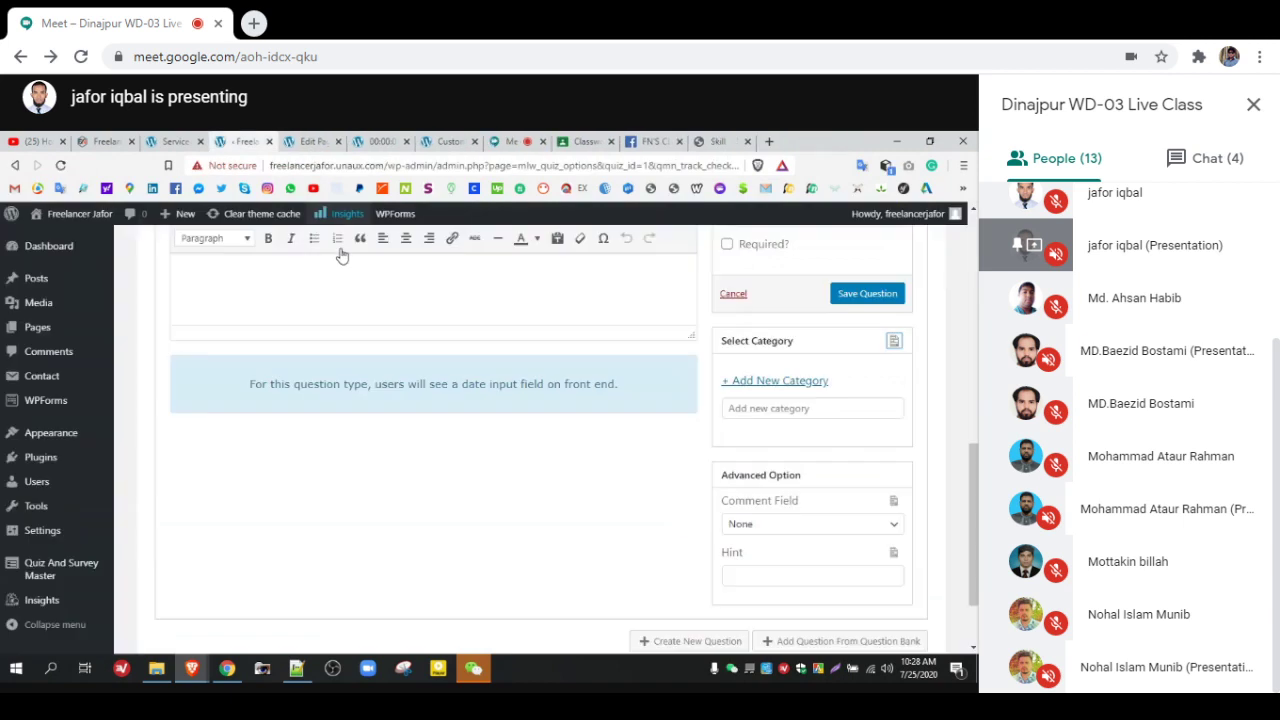
Step: Reload the website's home page and examine how the Picture and Date of Birth questions are displayed
scroll(548, 400, "up", 1)
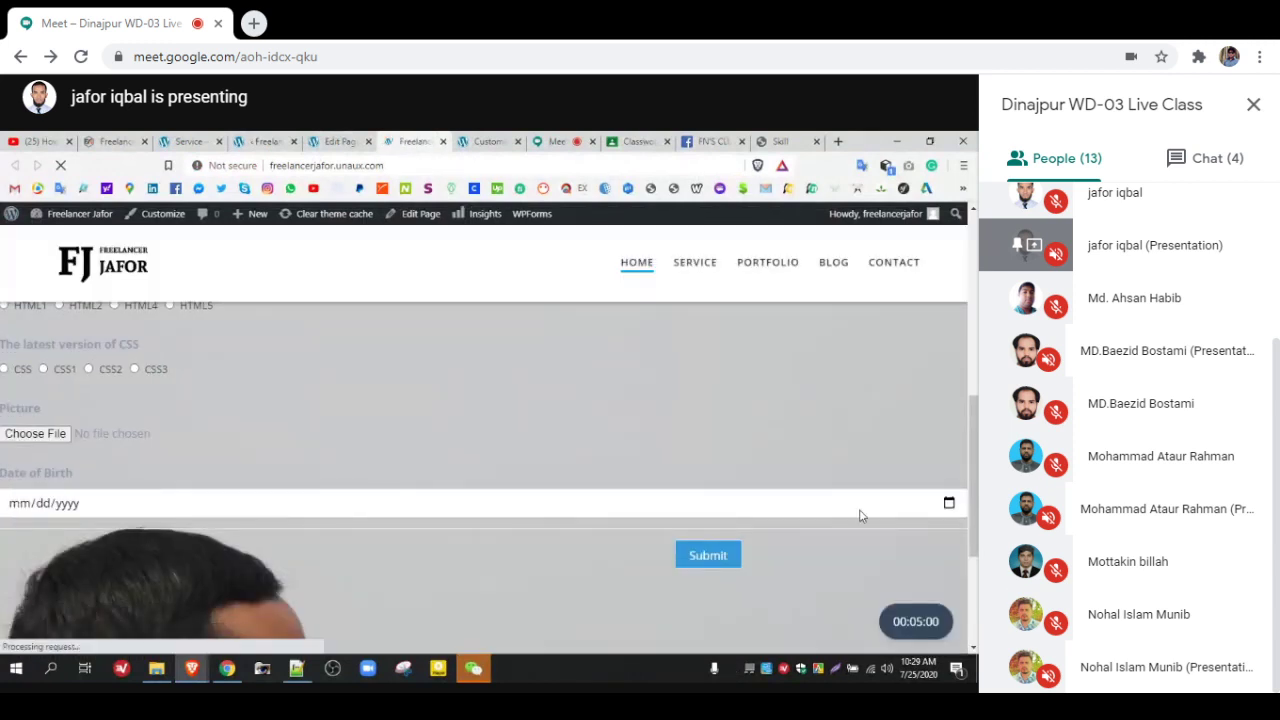
left_click(688, 525)
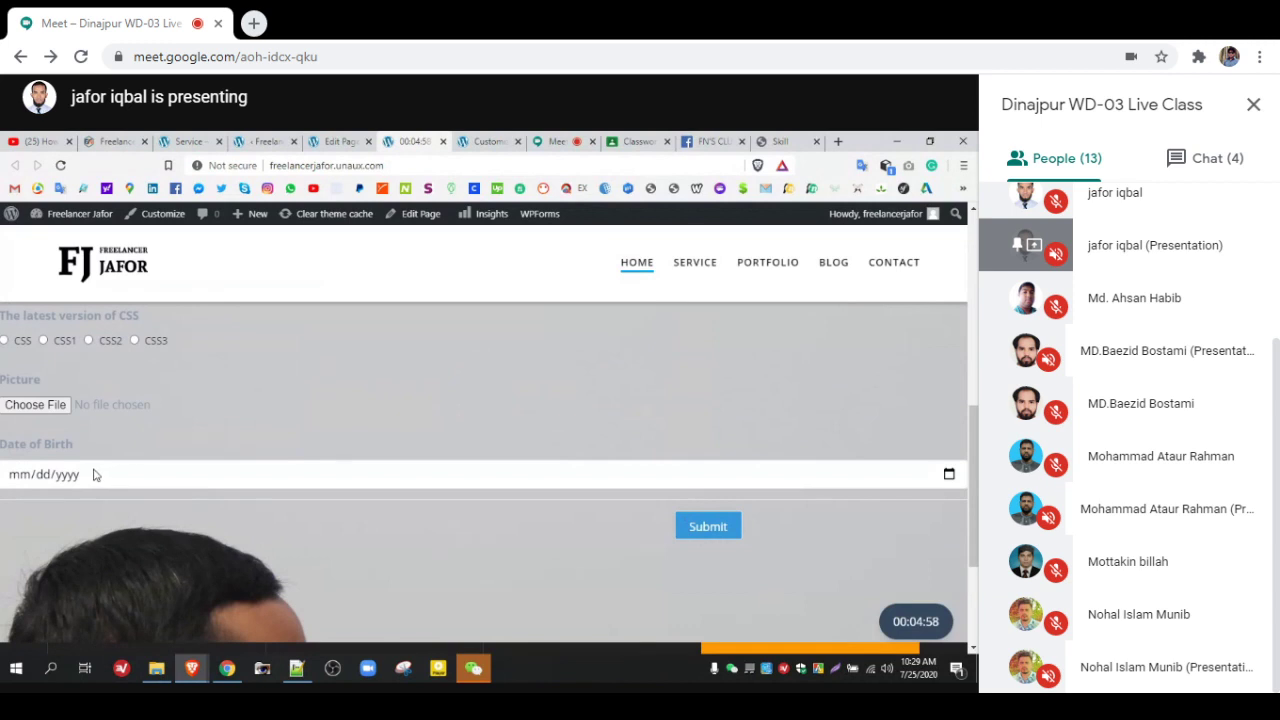
scroll(150, 455, "up", 2)
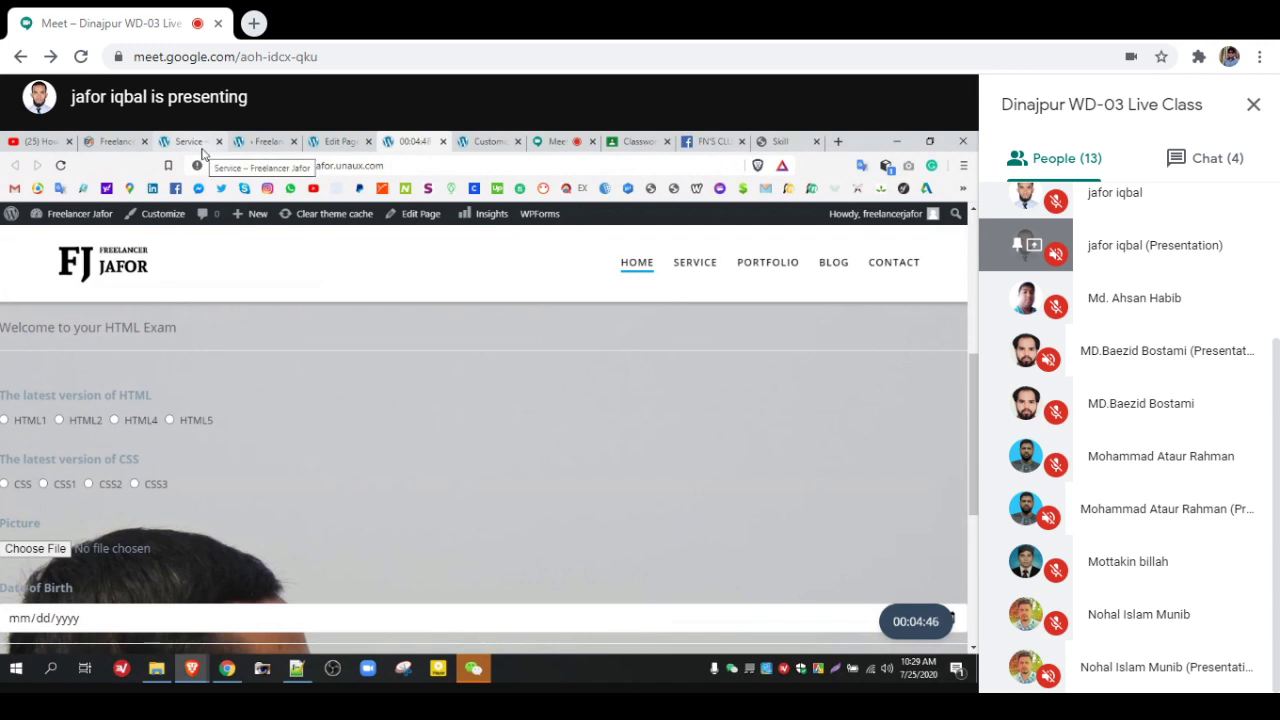
Step: Return to the quiz editor, collapse the Date of Birth question and create a new question on Page 1
left_click(260, 141)
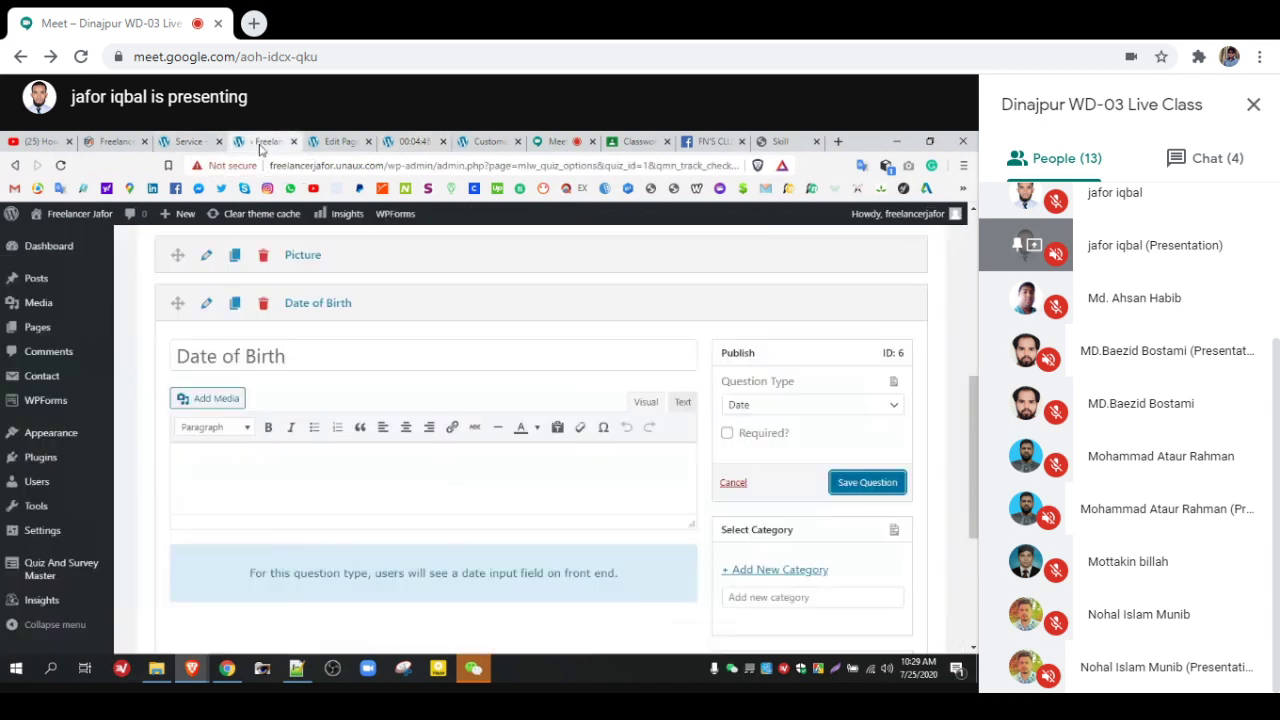
left_click(205, 310)
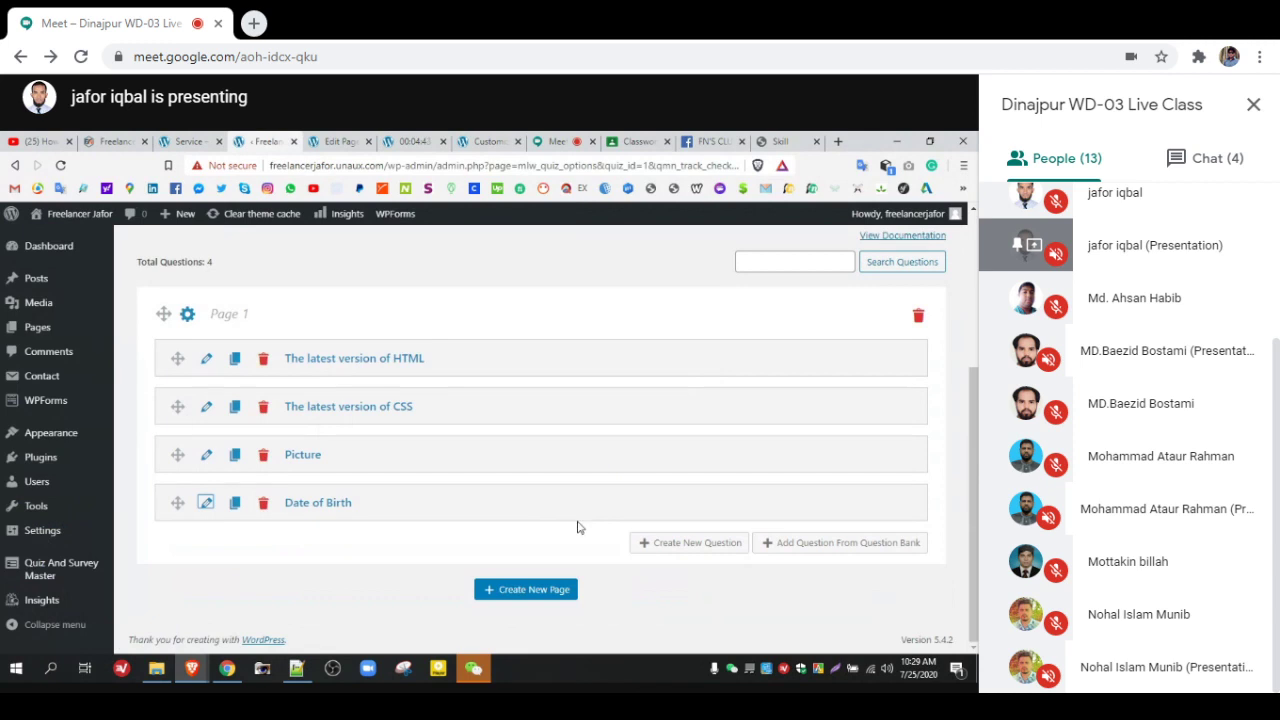
left_click(700, 553)
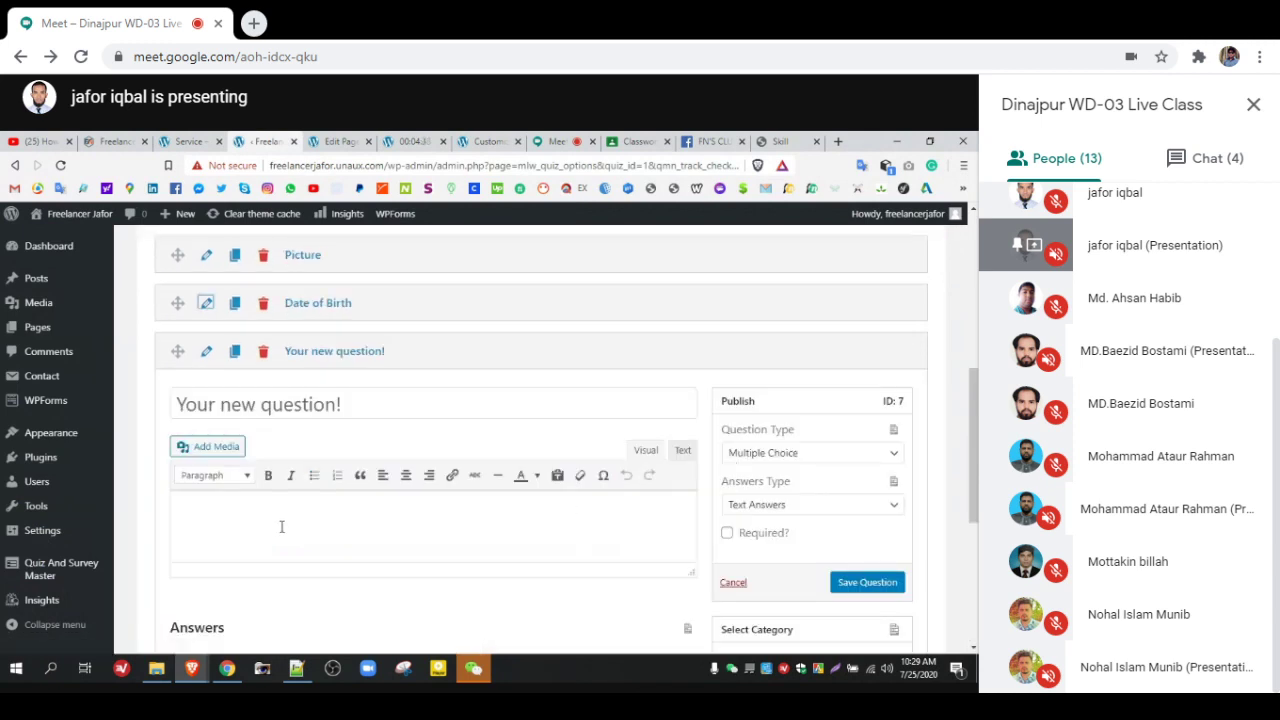
left_click_drag(358, 407, 180, 414)
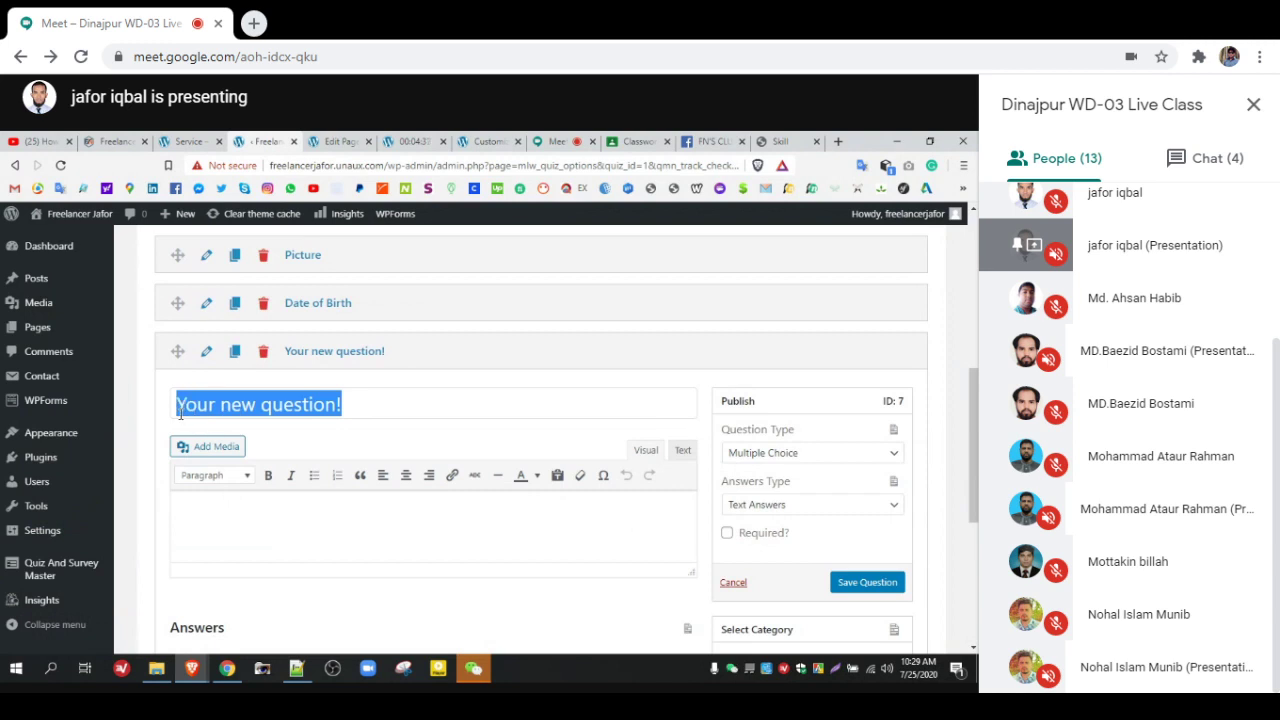
type("Gender")
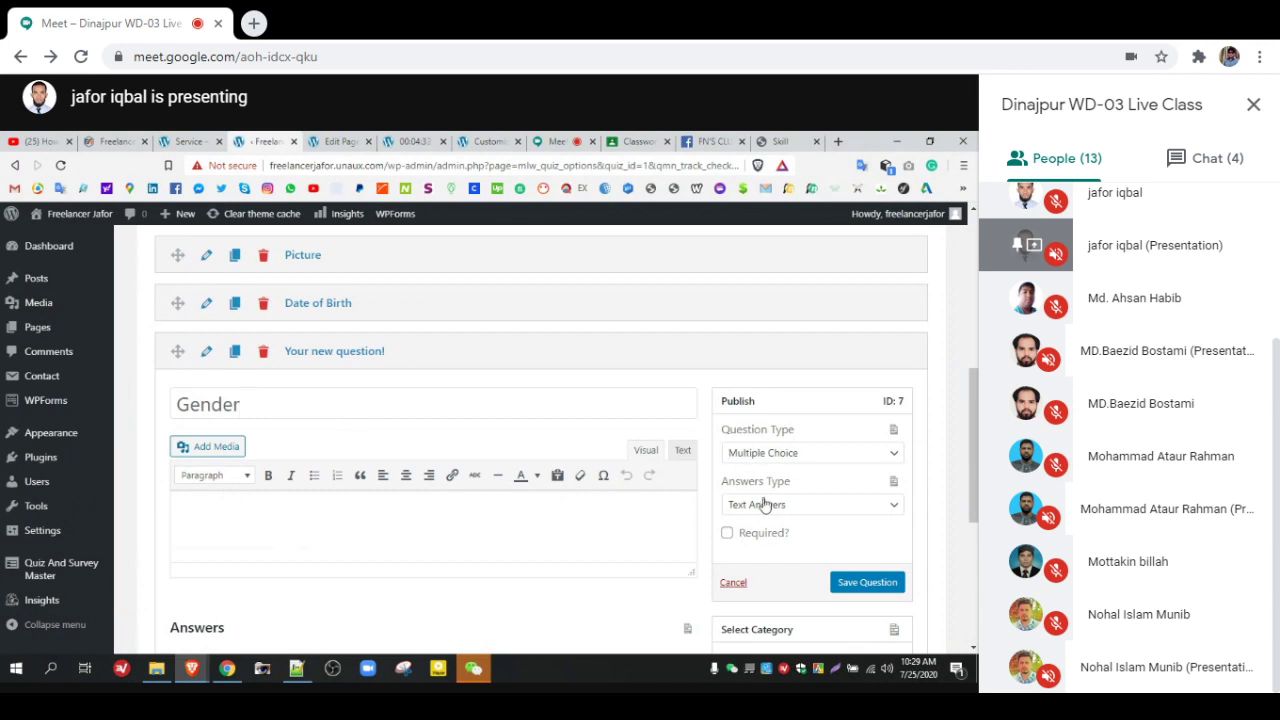
scroll(449, 450, "down", 2)
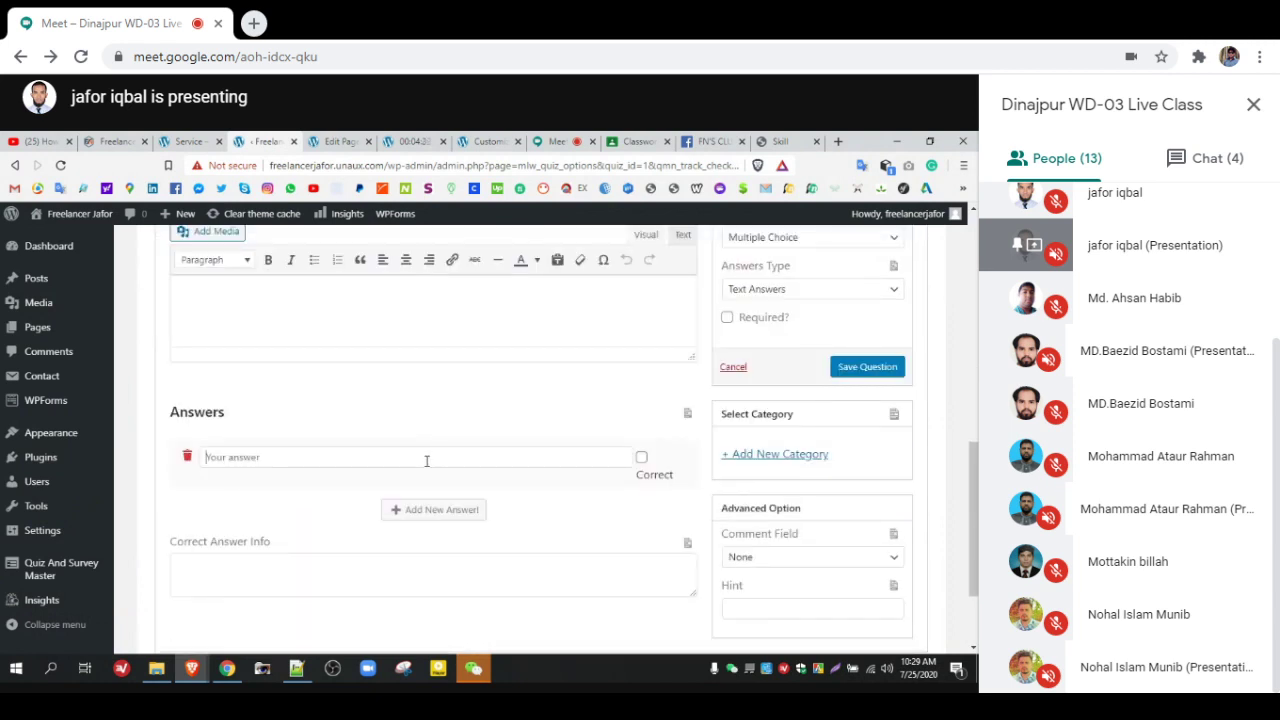
type("Ma")
key("BackSpace")
key("BackSpace")
scroll(340, 391, "up", 2)
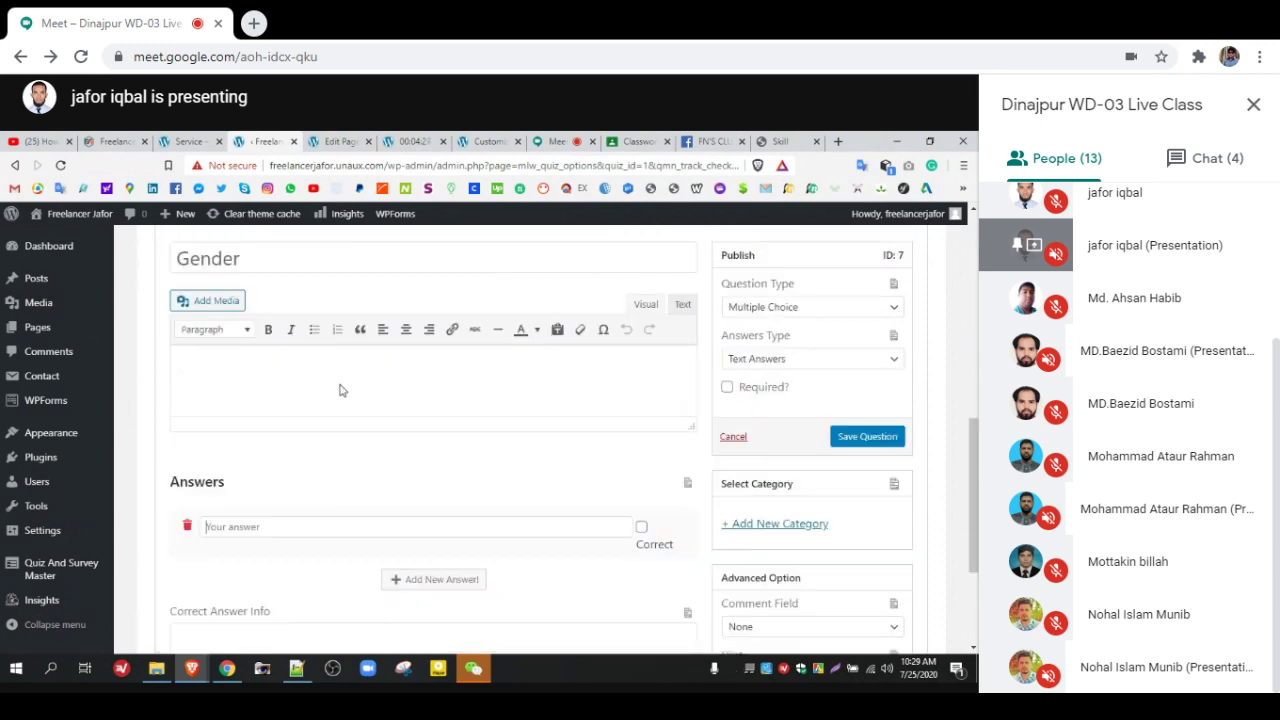
Step: Replace the new question's title with "HTML basic template"
left_click_drag(300, 327, 151, 331)
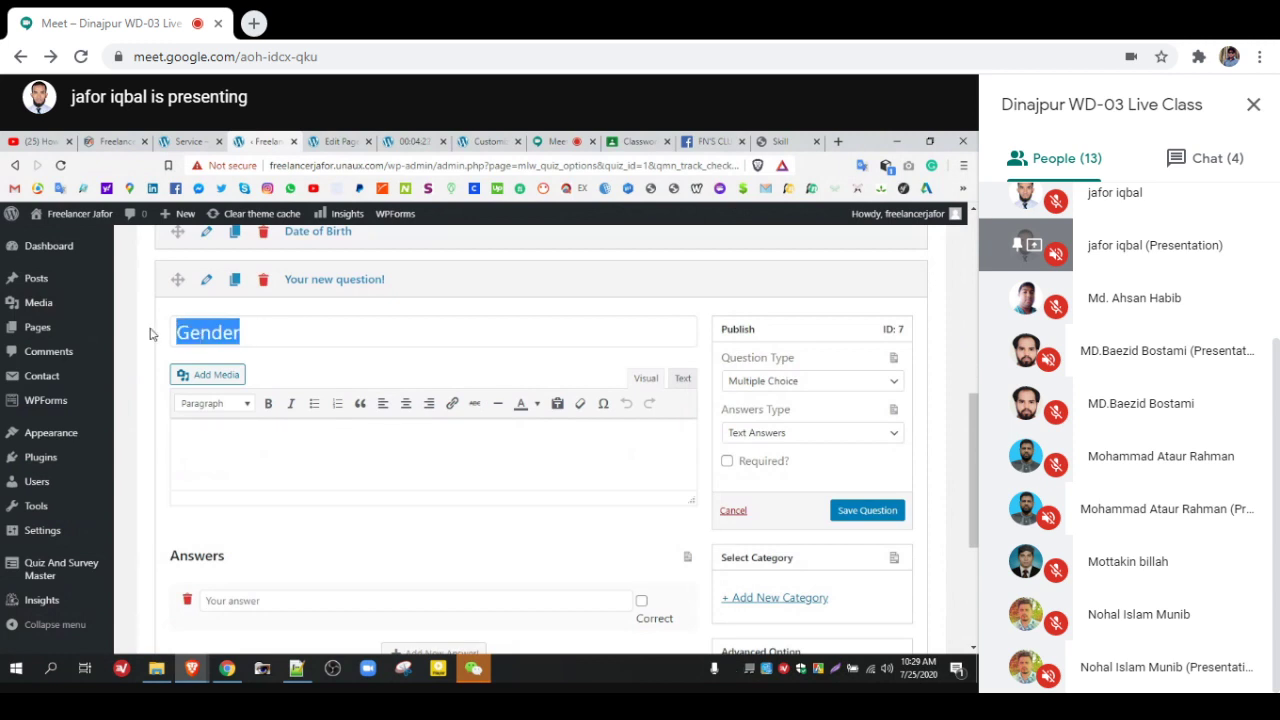
key("BackSpace")
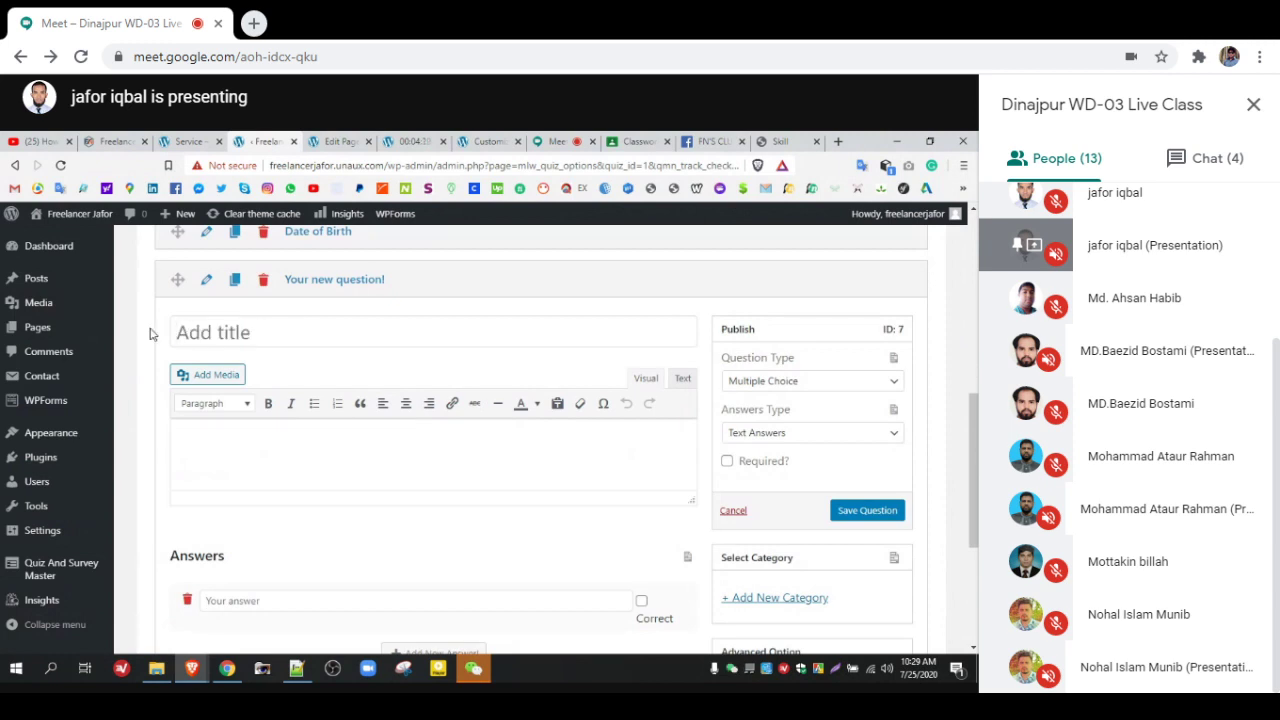
type("HTML")
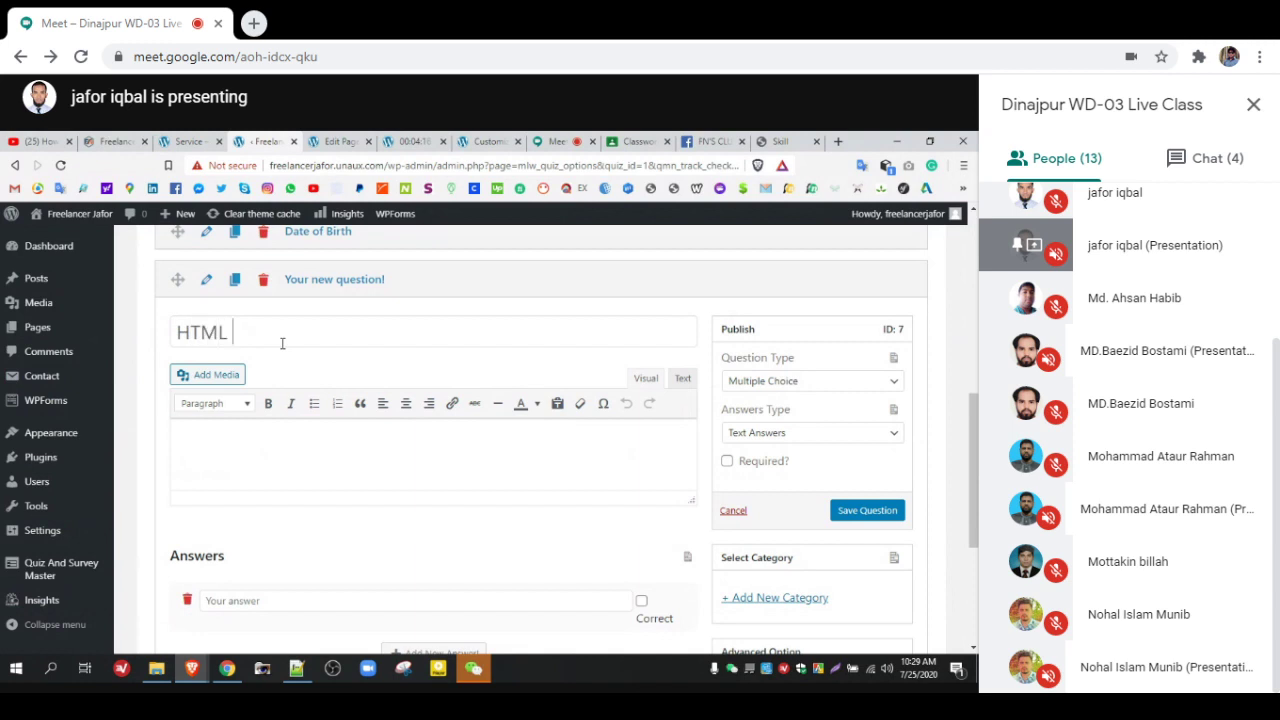
type(" basic template")
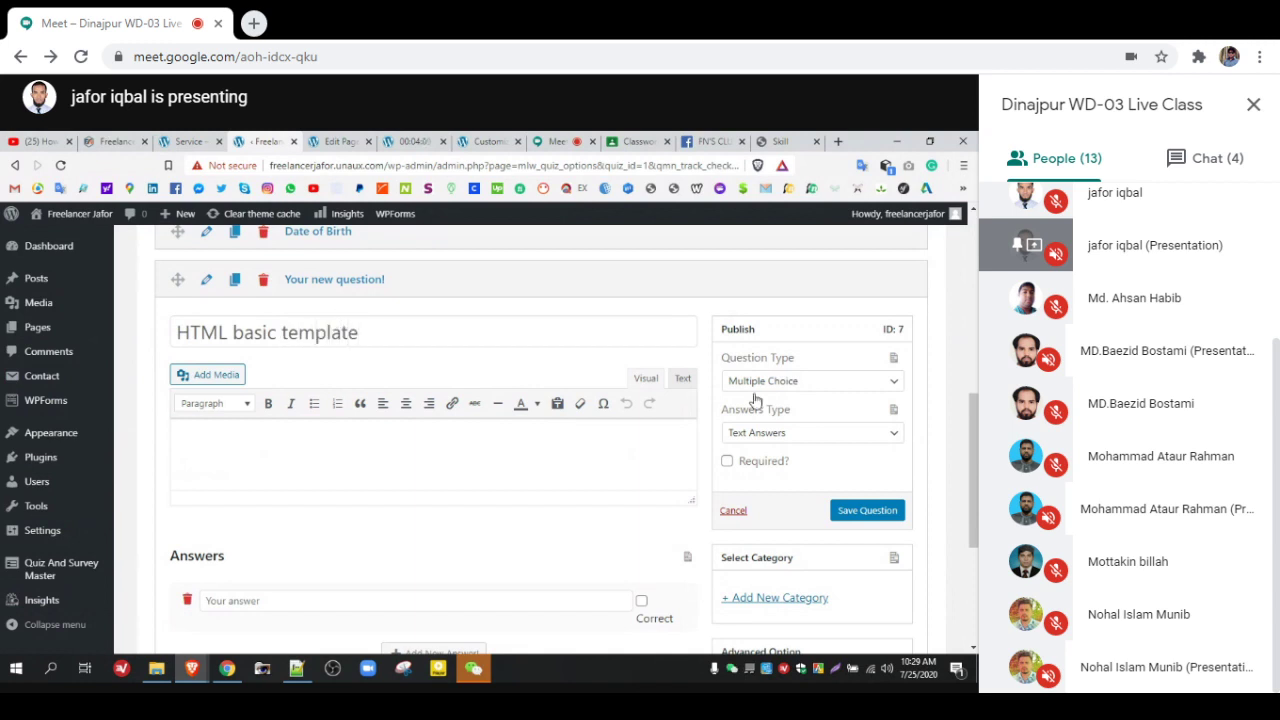
Step: Set the question type to Horizontal Multiple Choice and the answers type to Rich Answers, accepting the answer reset
left_click(790, 388)
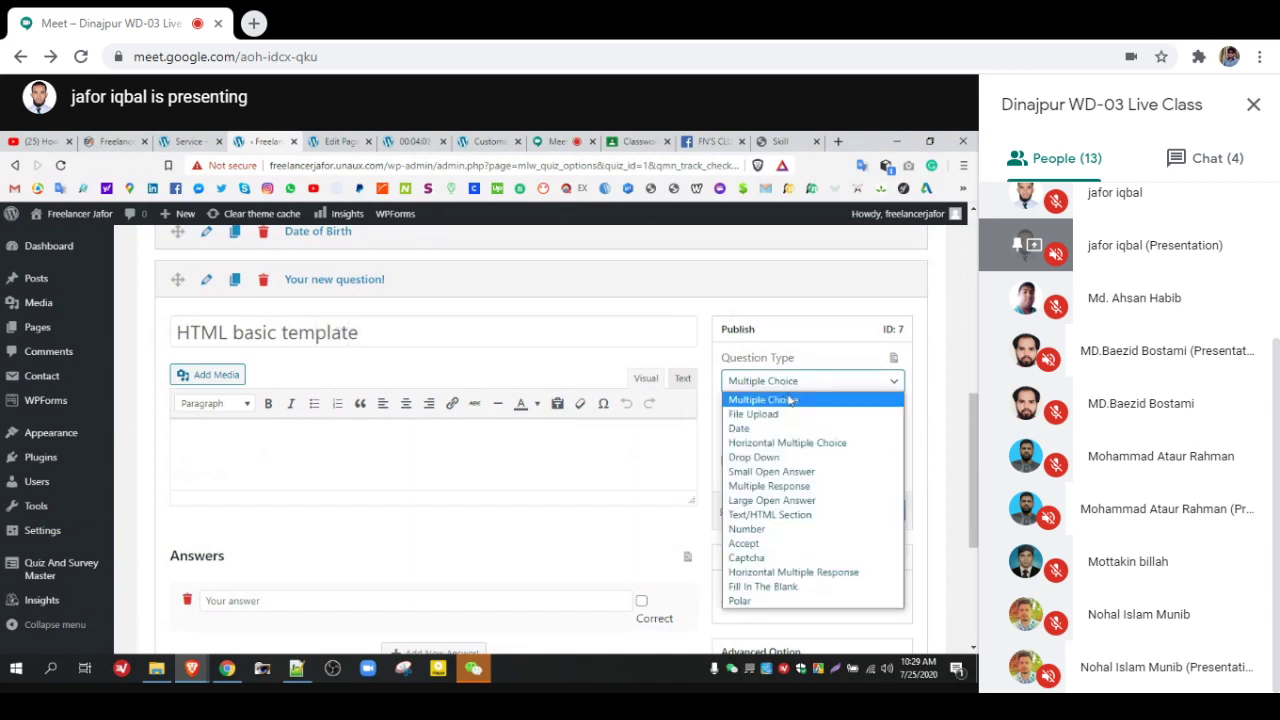
left_click(786, 444)
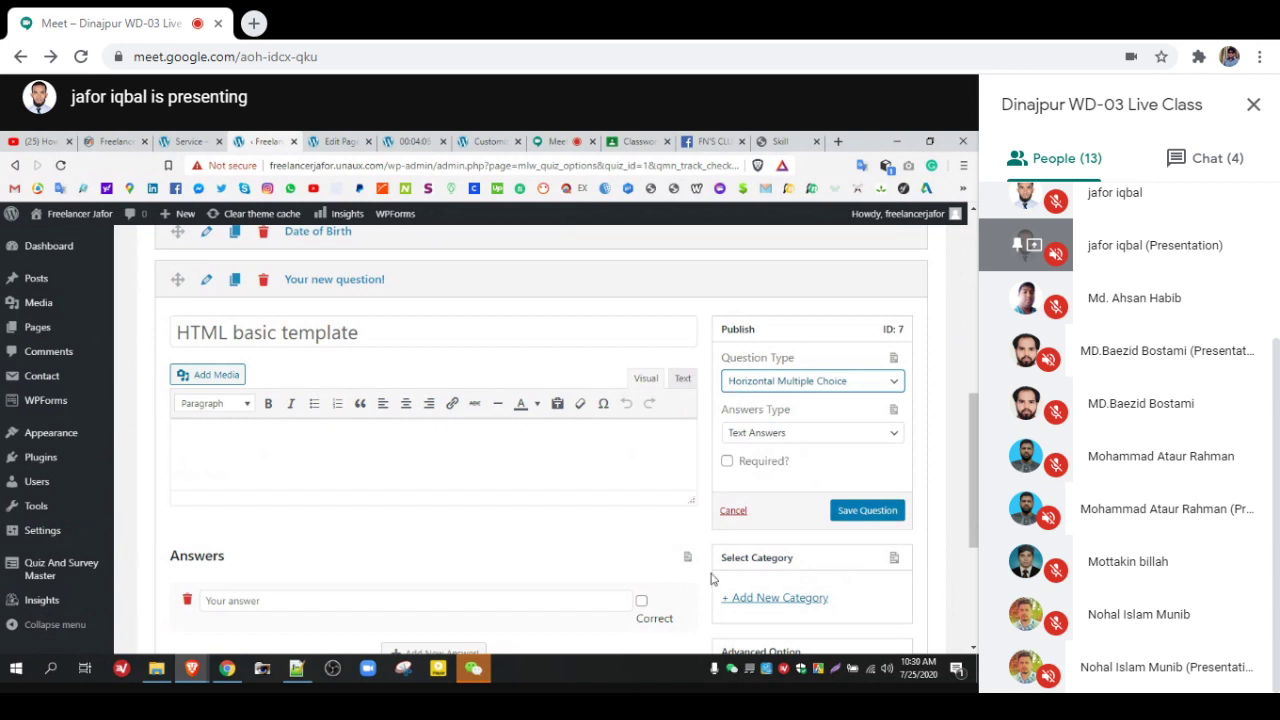
left_click(762, 438)
left_click(770, 468)
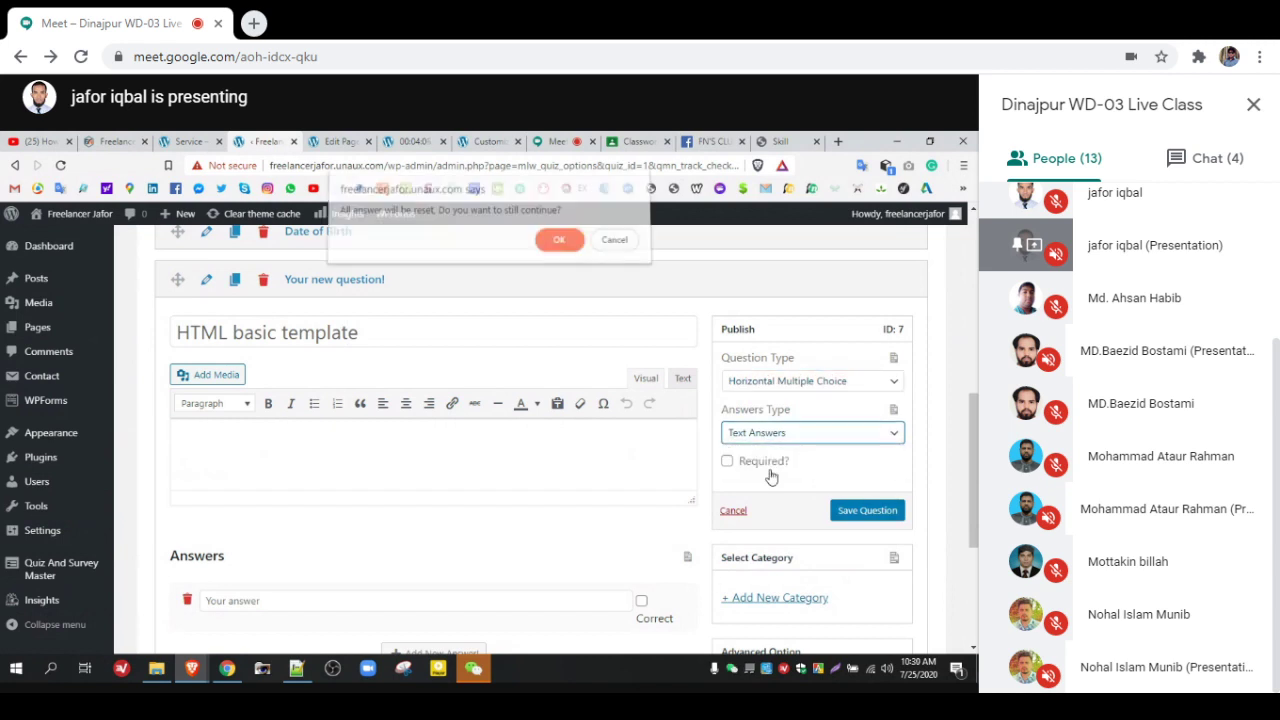
left_click(559, 240)
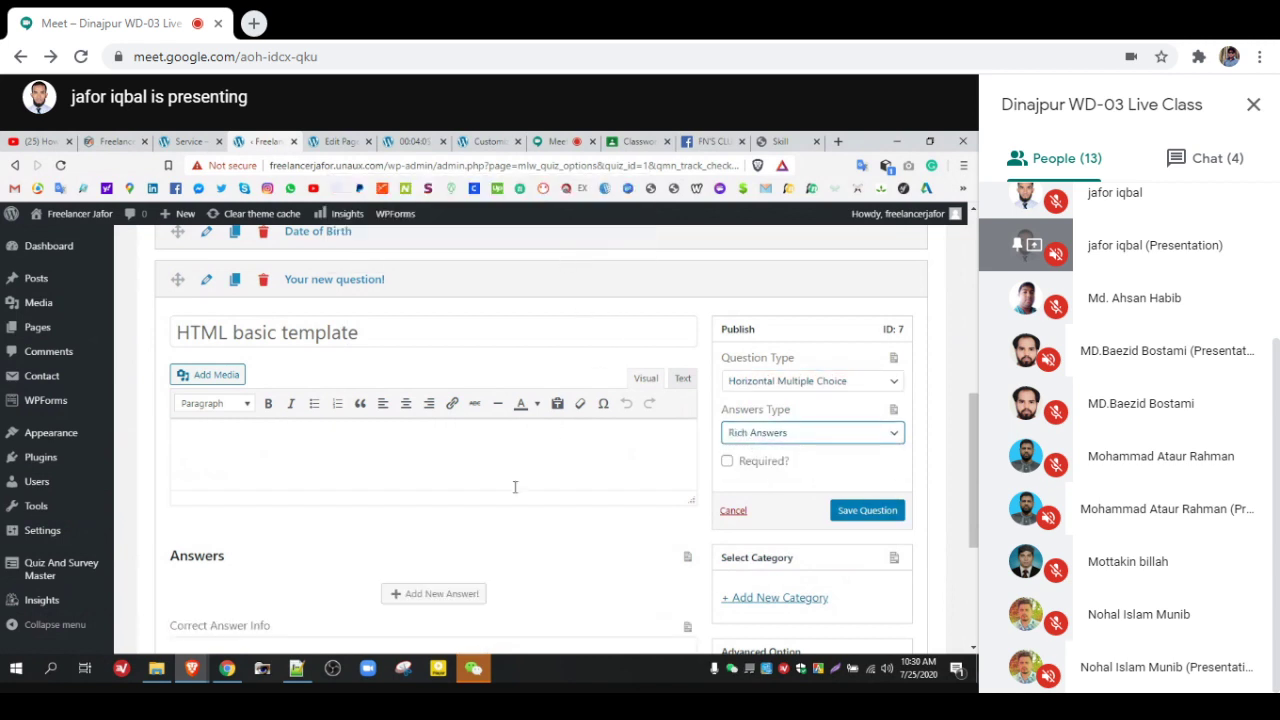
Step: Add a first rich answer containing the pasted full HTML template and mark it as correct
scroll(515, 487, "down", 2)
left_click(463, 451)
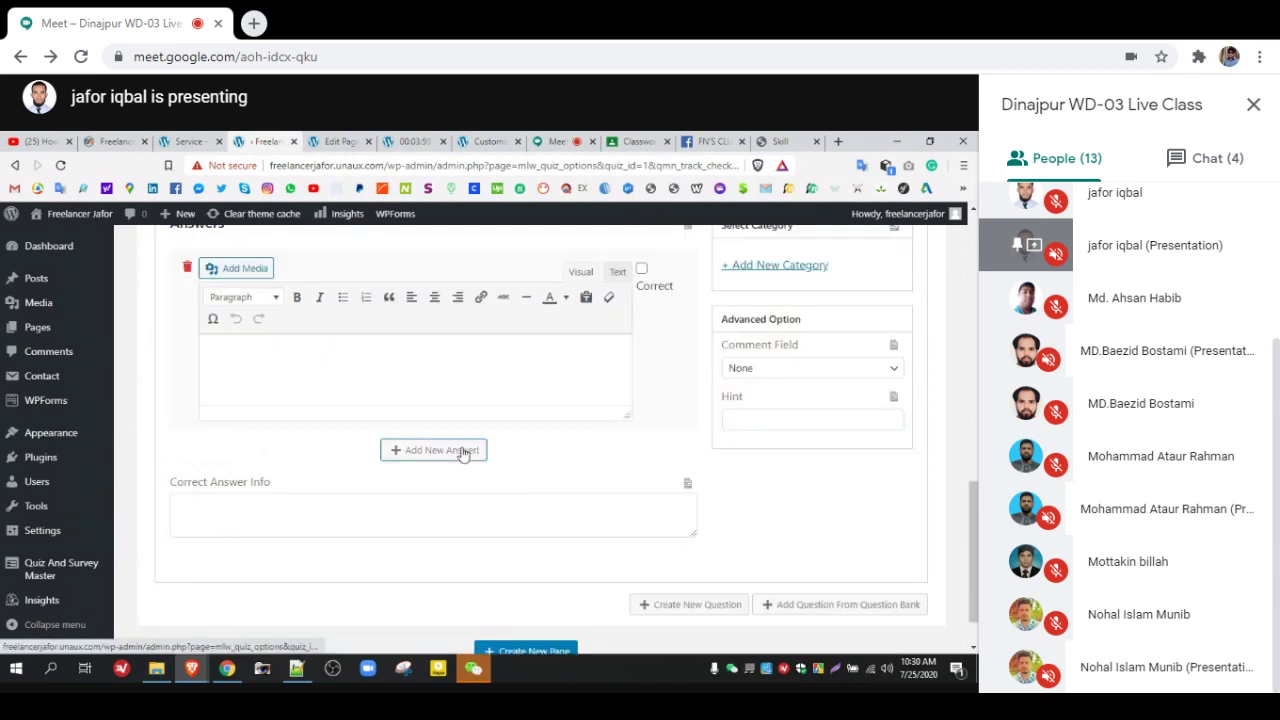
scroll(451, 514, "up", 2)
left_click(406, 517)
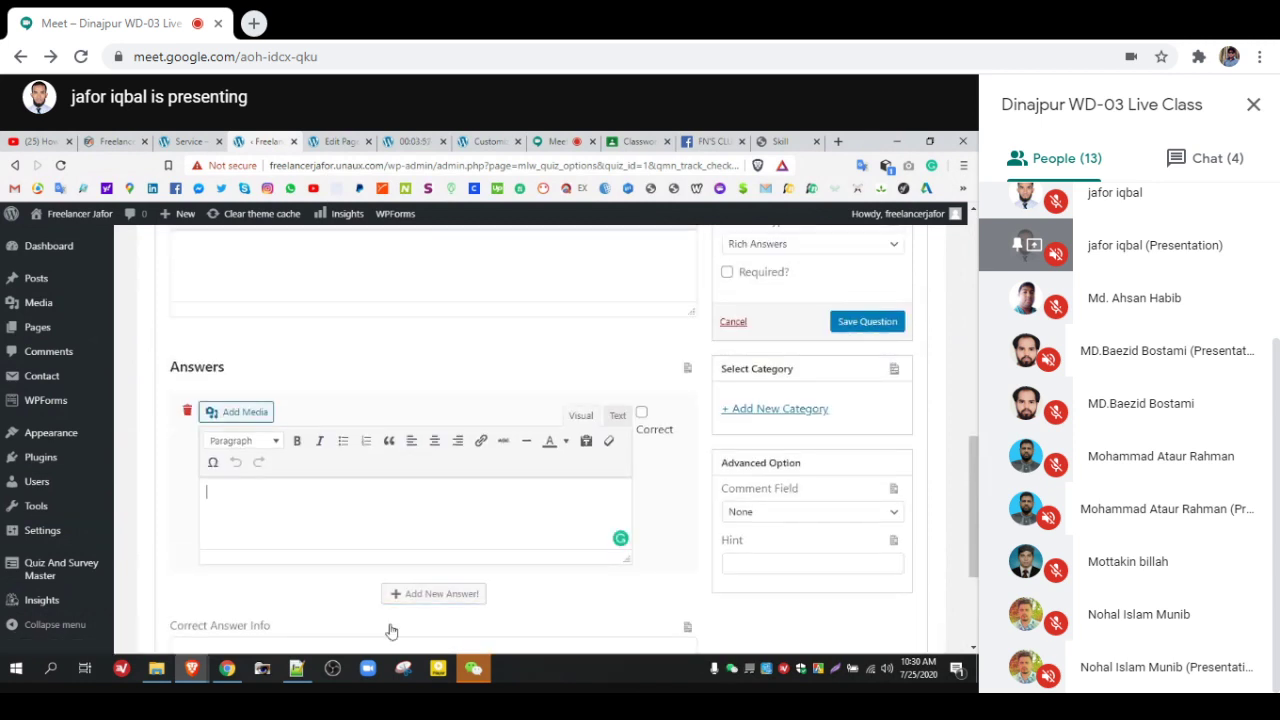
key("ctrl+v")
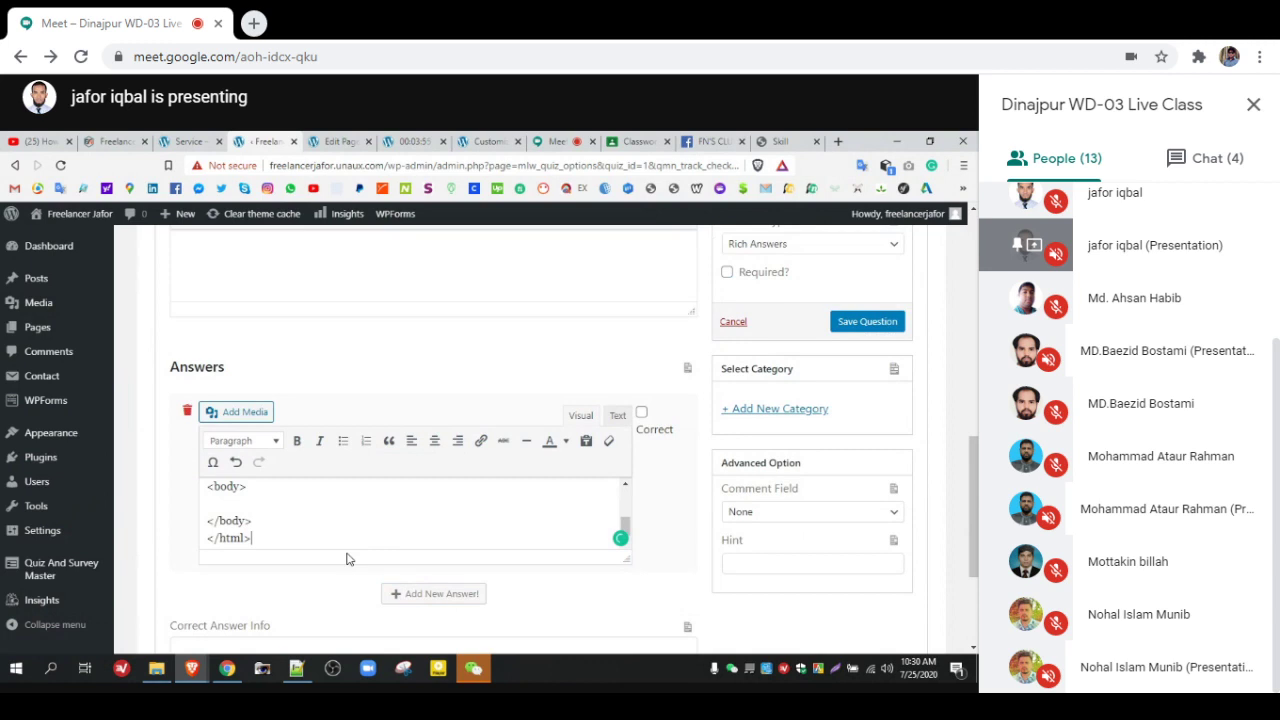
scroll(346, 559, "down", 2)
left_click(641, 271)
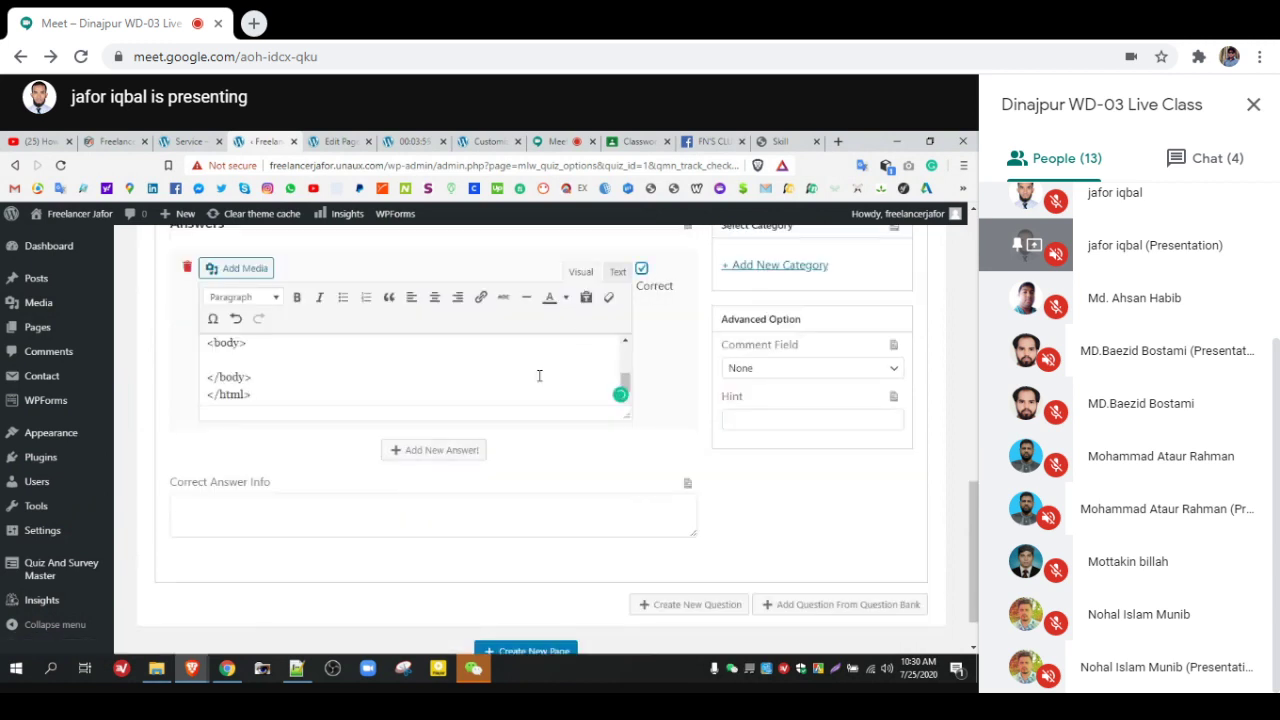
Step: Add a second rich answer with the pasted HTML template and remove its closing </html> tag
left_click(446, 450)
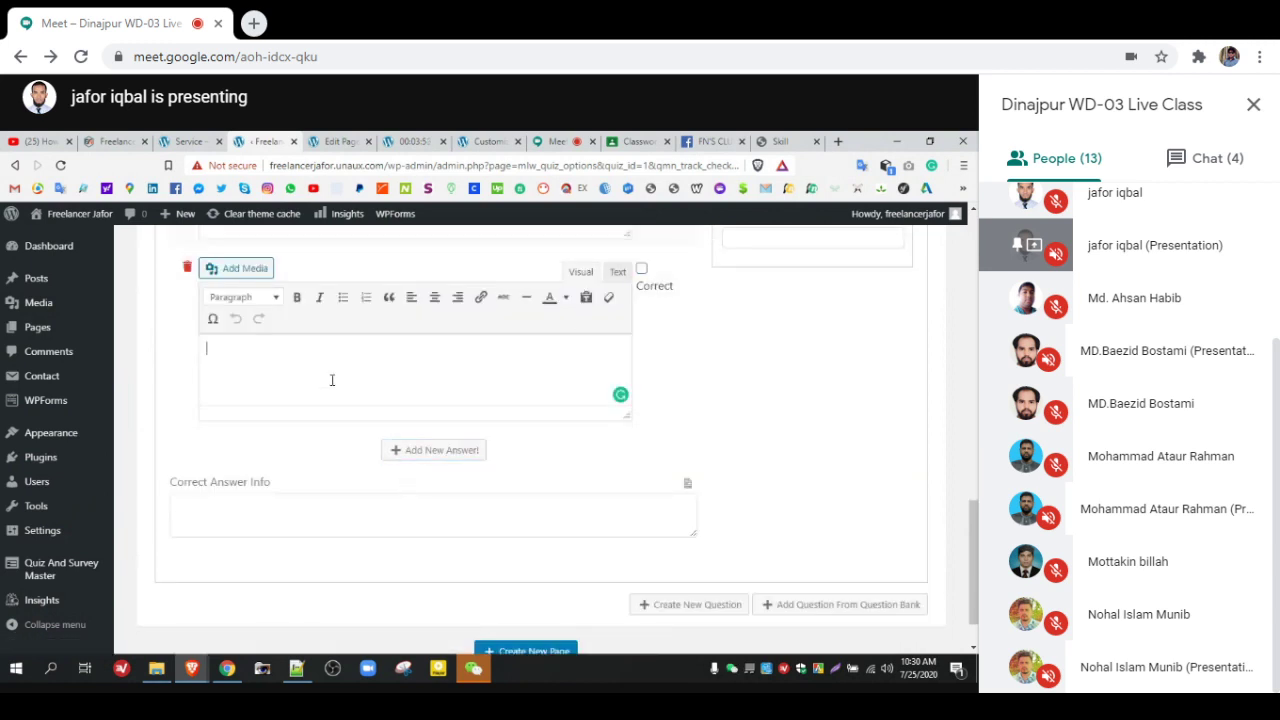
key("ctrl+v")
left_click_drag(280, 396, 203, 395)
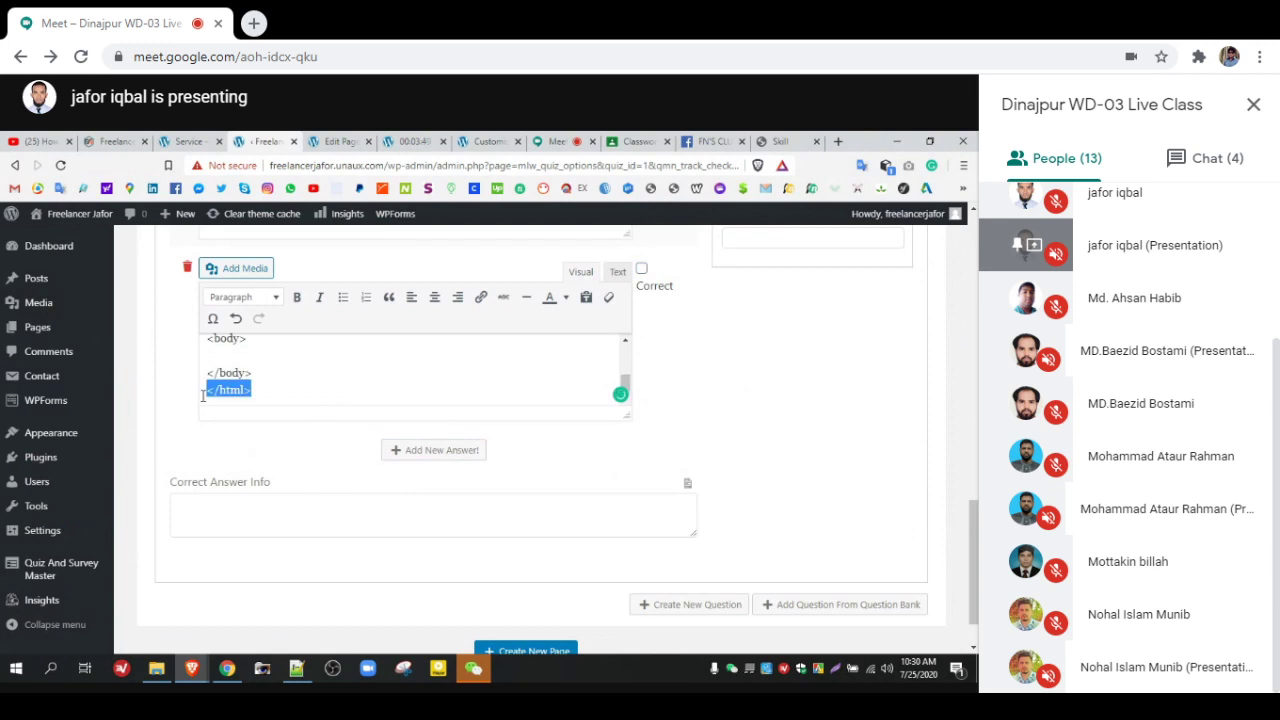
key("BackSpace")
Step: Add a third rich answer with the pasted HTML template and remove its closing </body> tag
left_click(426, 451)
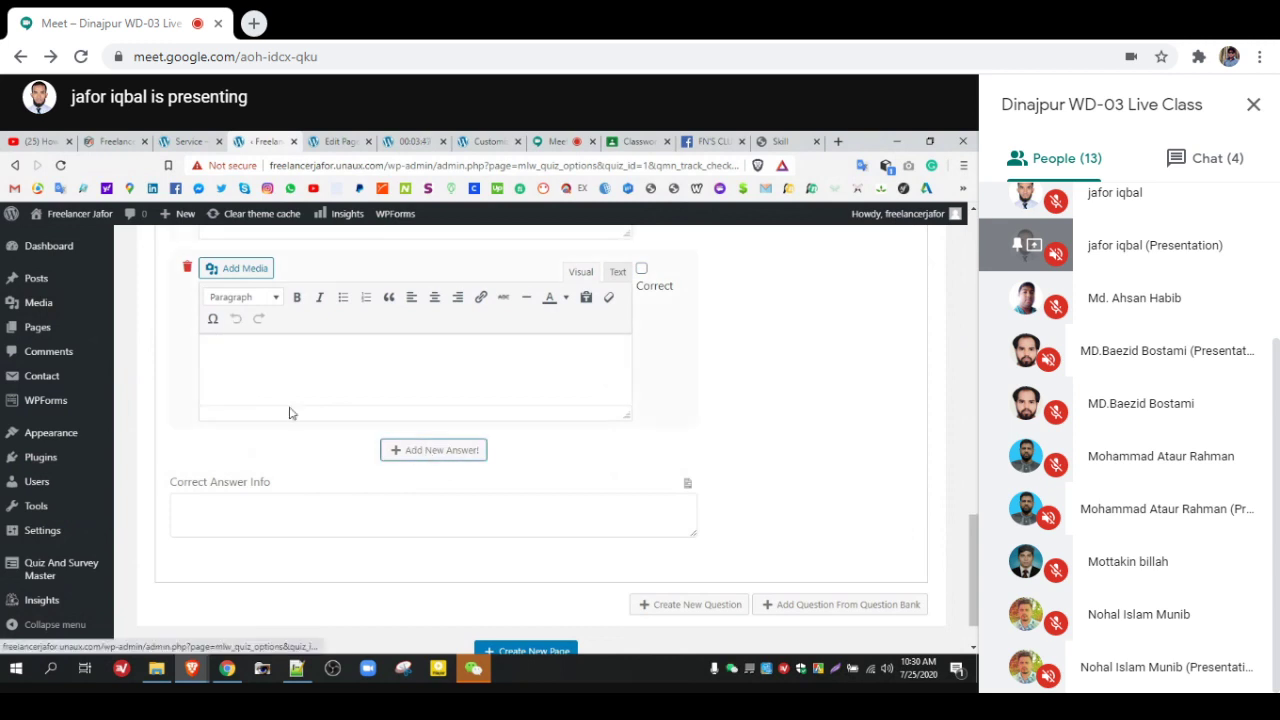
left_click(272, 371)
key("ctrl+v")
left_click_drag(252, 377, 207, 376)
key("BackSpace")
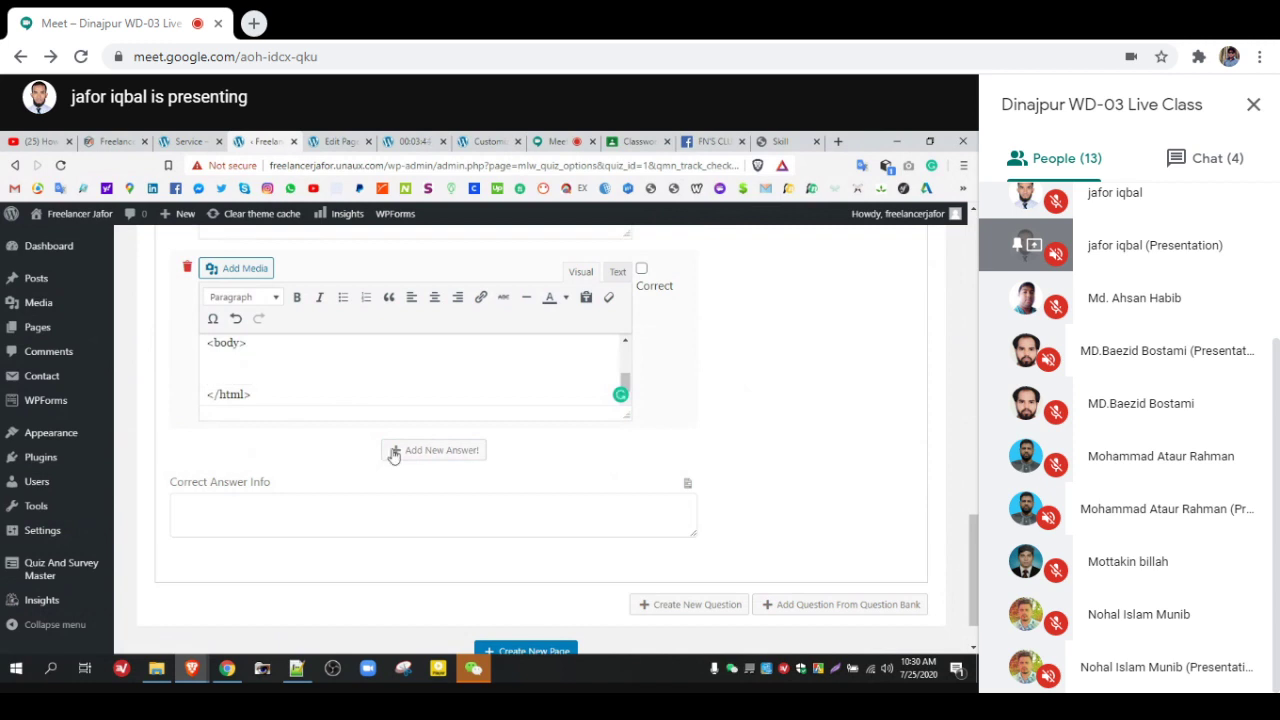
Step: Add a fourth rich answer with the HTML template, remove its opening <body> tag, and save the question
left_click(392, 451)
left_click(287, 376)
key("ctrl+v")
left_click_drag(250, 343, 205, 347)
key("BackSpace")
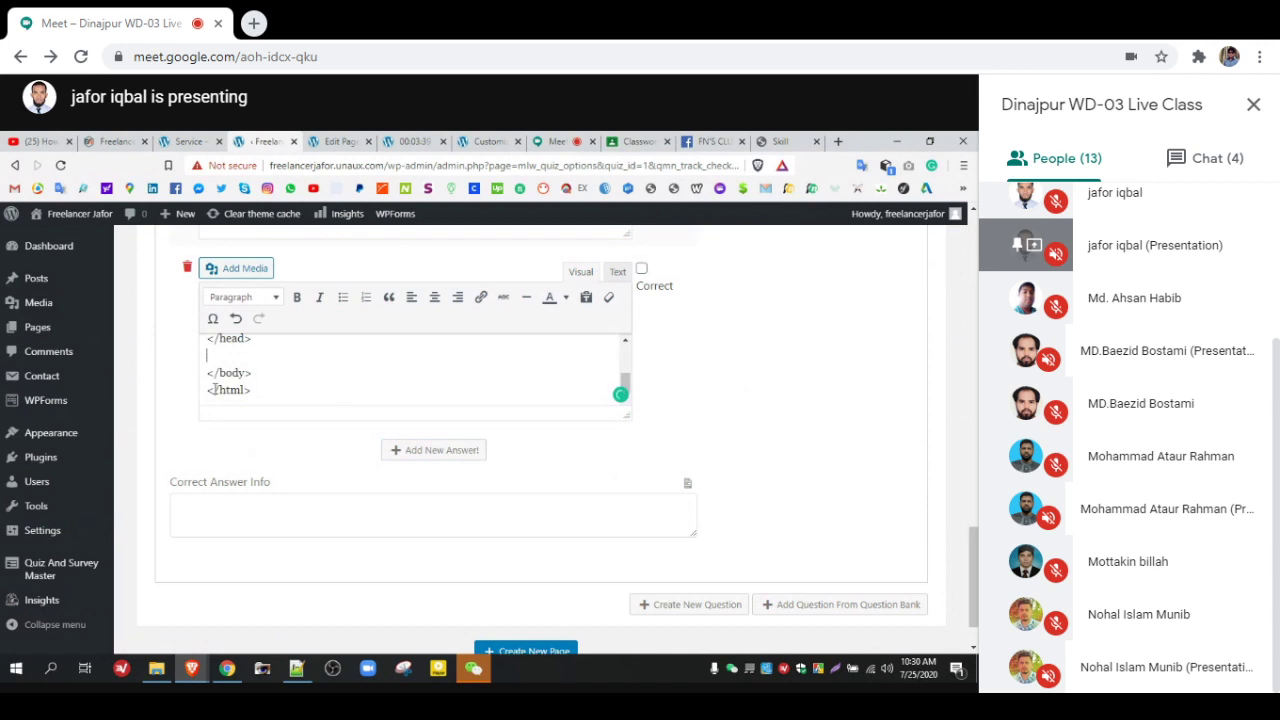
scroll(829, 363, "up", 5)
left_click(856, 423)
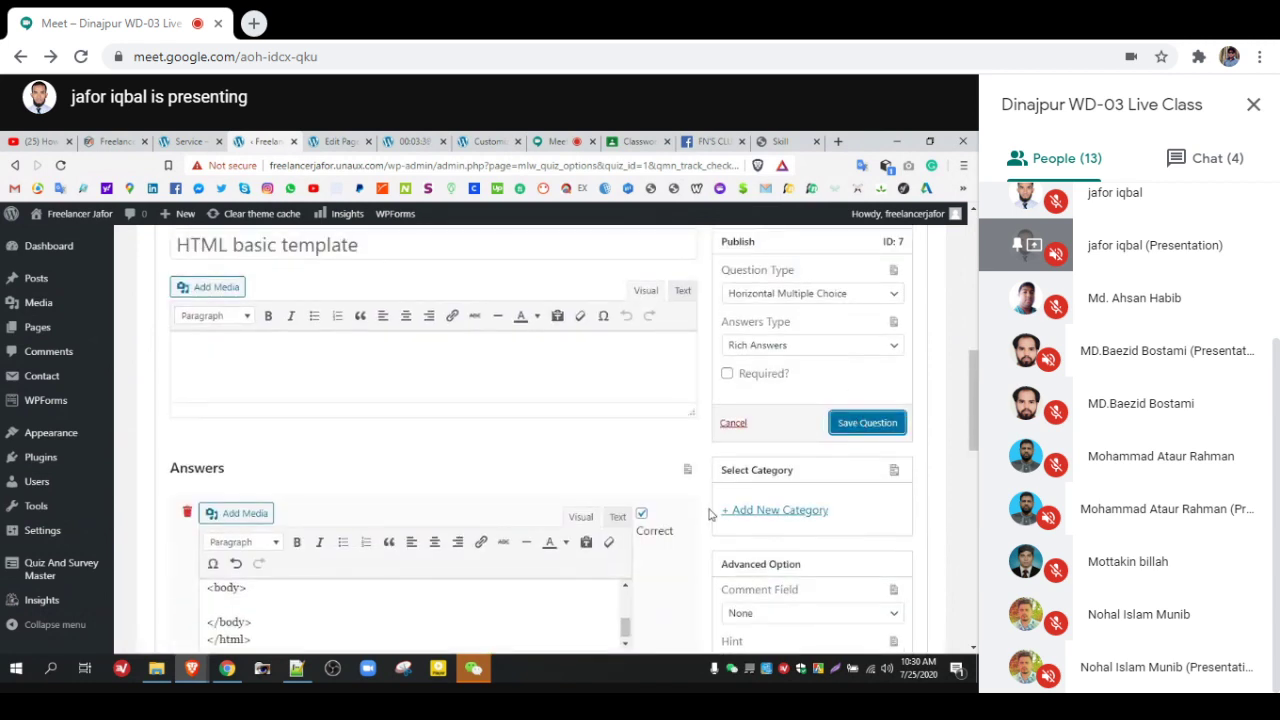
Step: Reload the website's home page and examine how the rich answers of the HTML basic template question are laid out
left_click(403, 141)
key("F5")
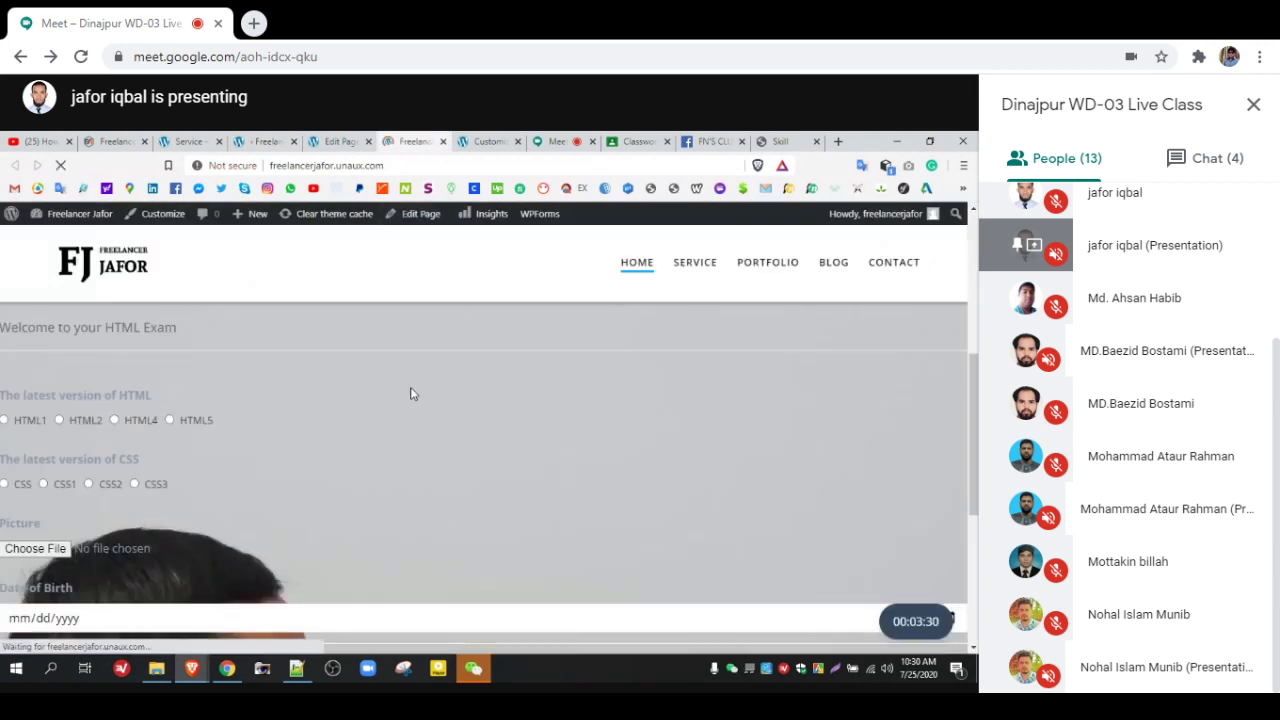
scroll(415, 394, "down", 1)
scroll(420, 410, "down", 4)
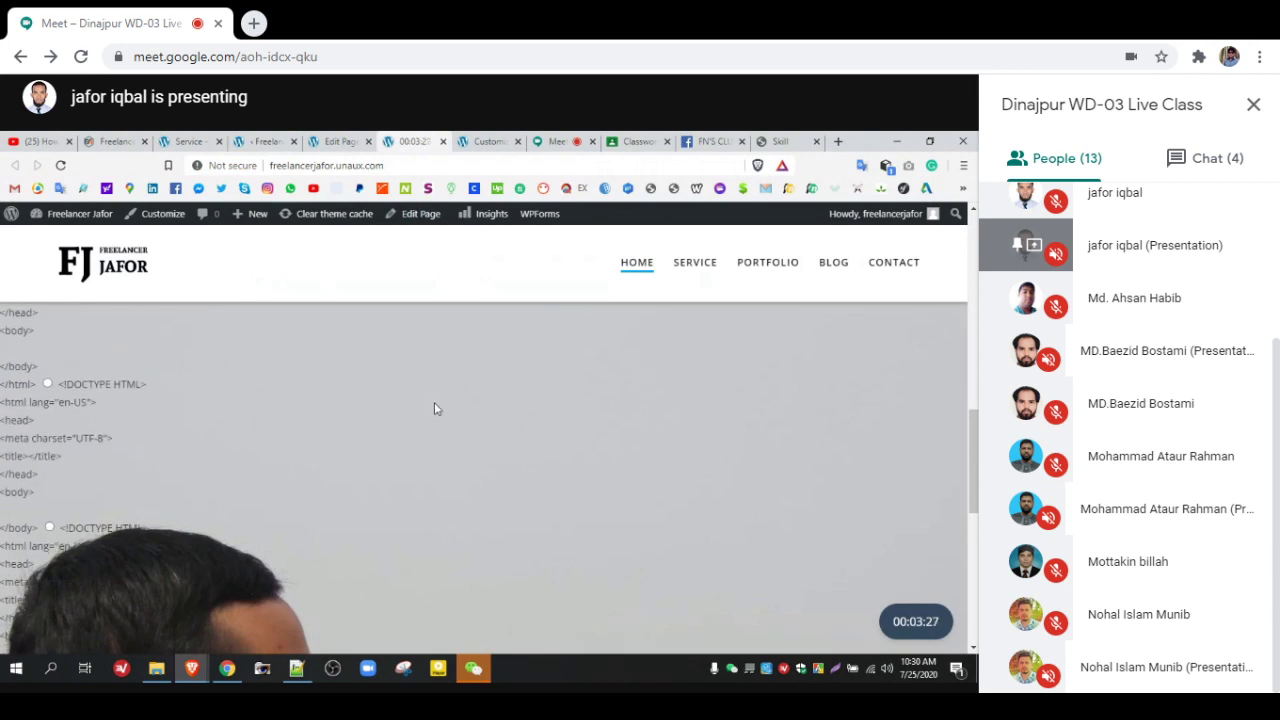
scroll(441, 400, "down", 3)
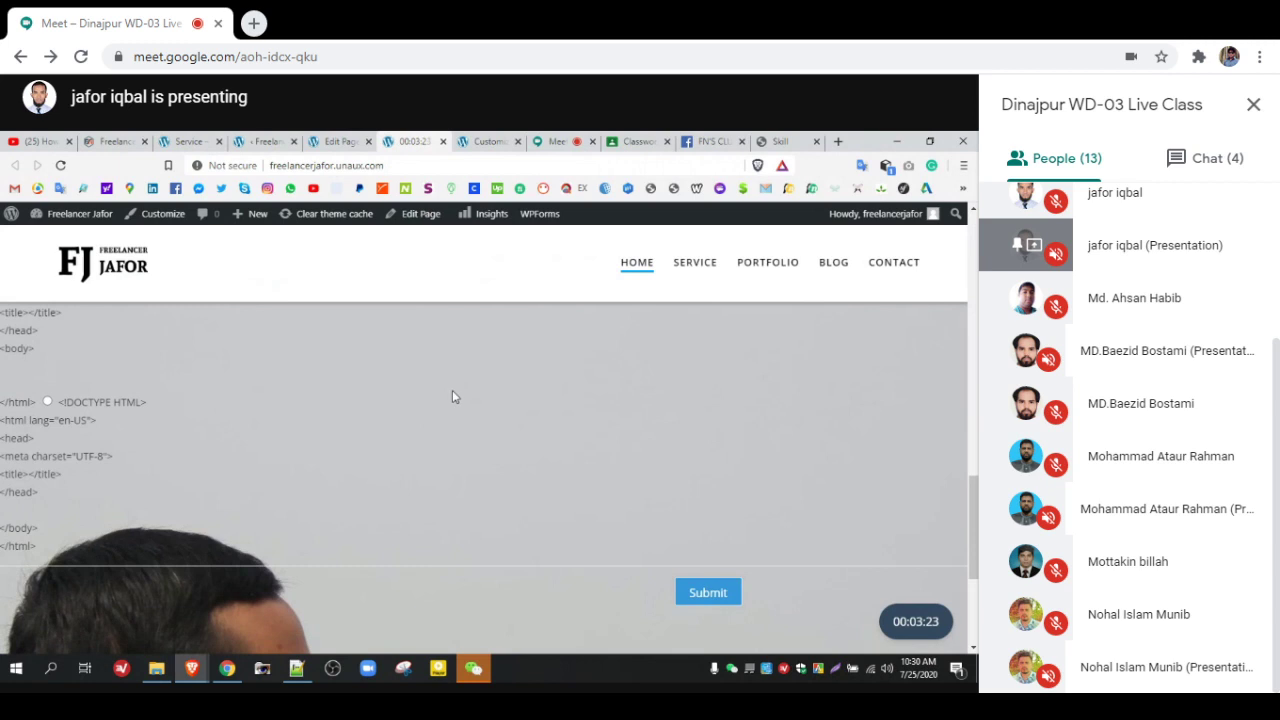
scroll(454, 391, "up", 3)
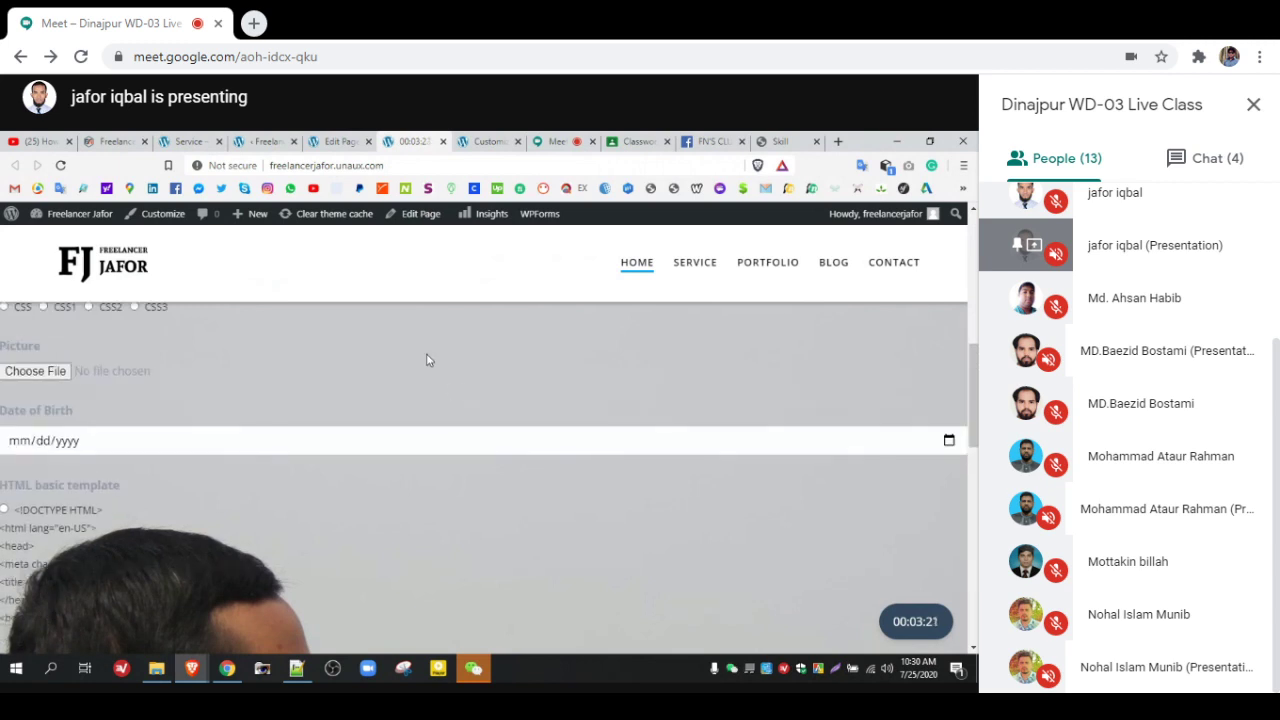
Step: Return to the quiz editor and change the HTML basic template question's answers type to Text Answers, accepting the answer reset
left_click(257, 140)
scroll(405, 428, "down", 3)
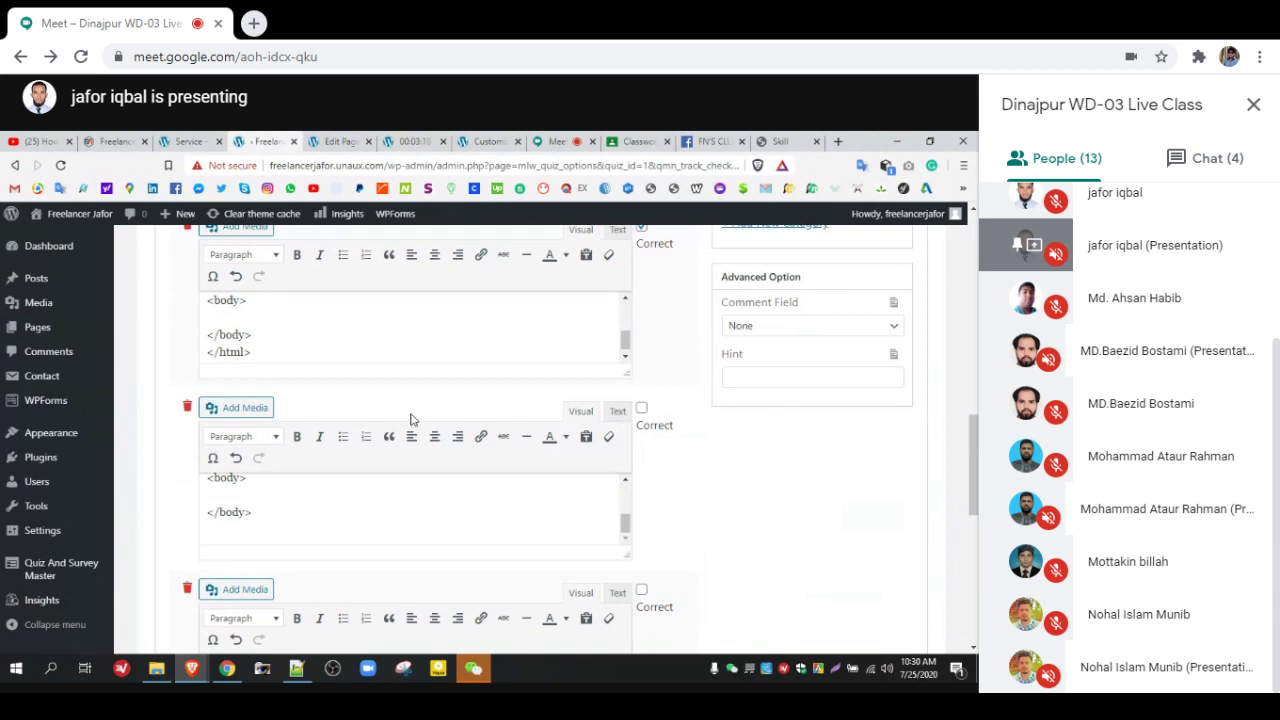
scroll(470, 395, "up", 3)
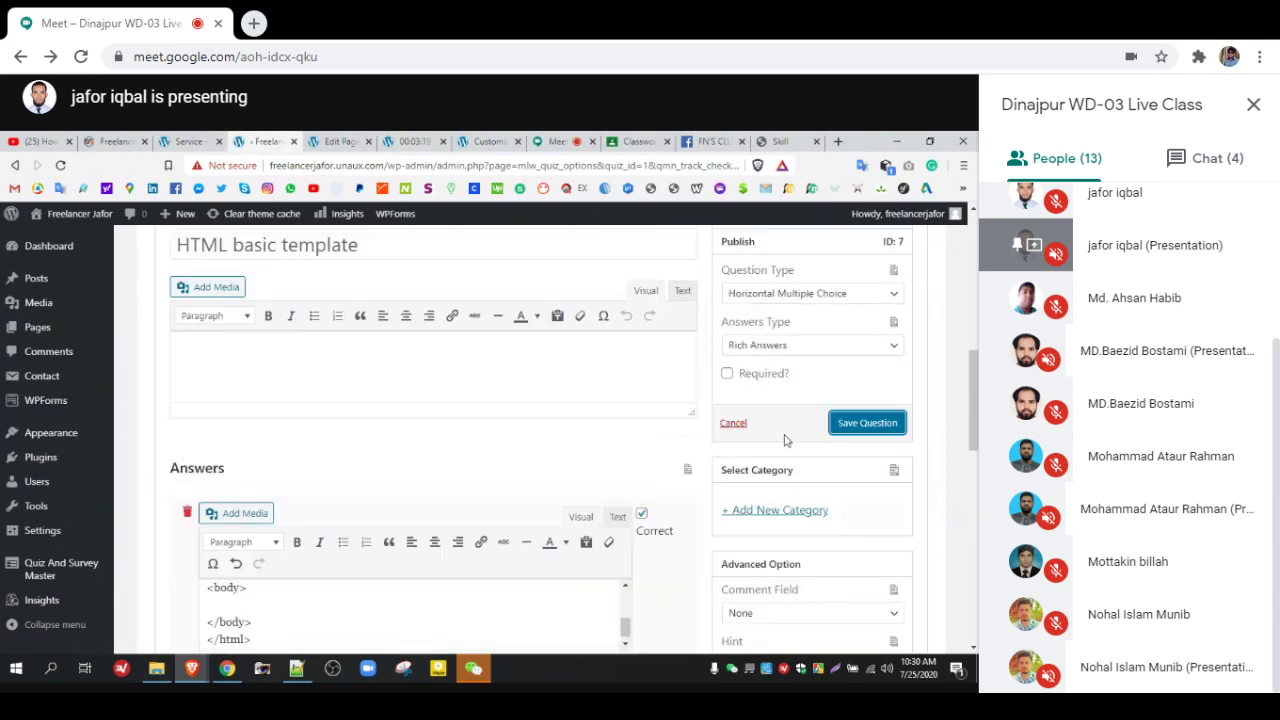
left_click(778, 348)
left_click(779, 363)
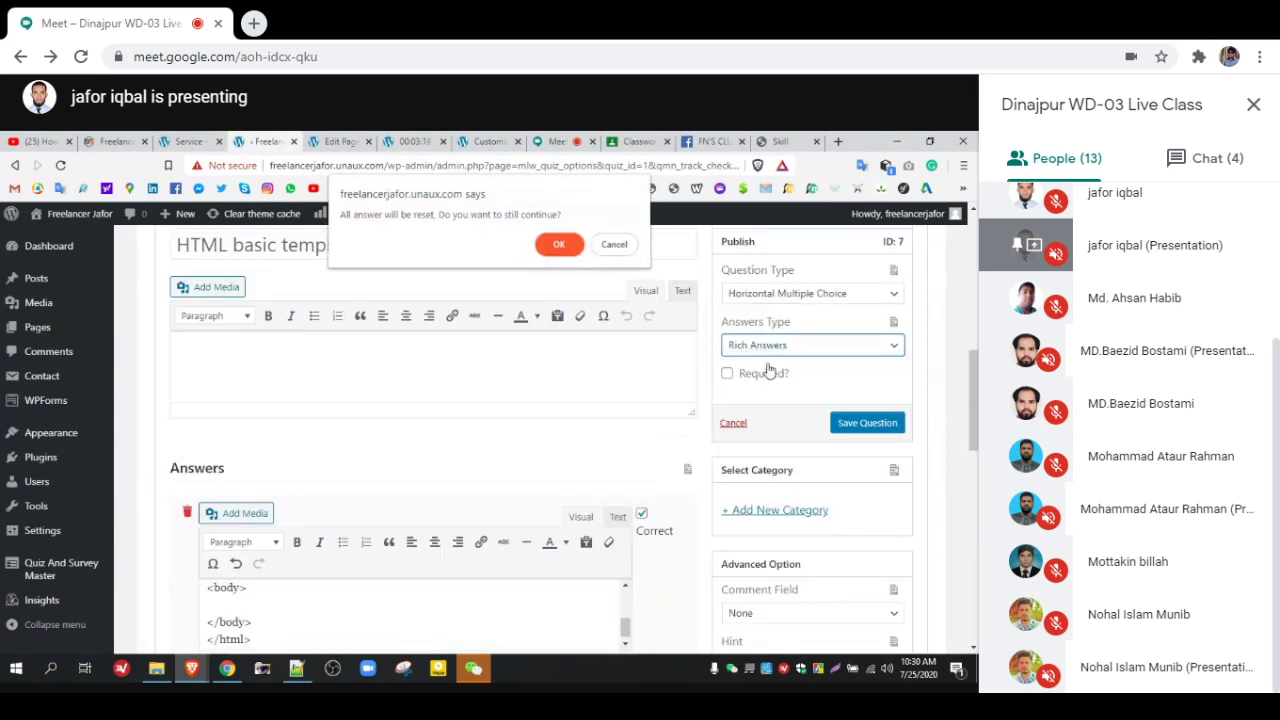
left_click(558, 247)
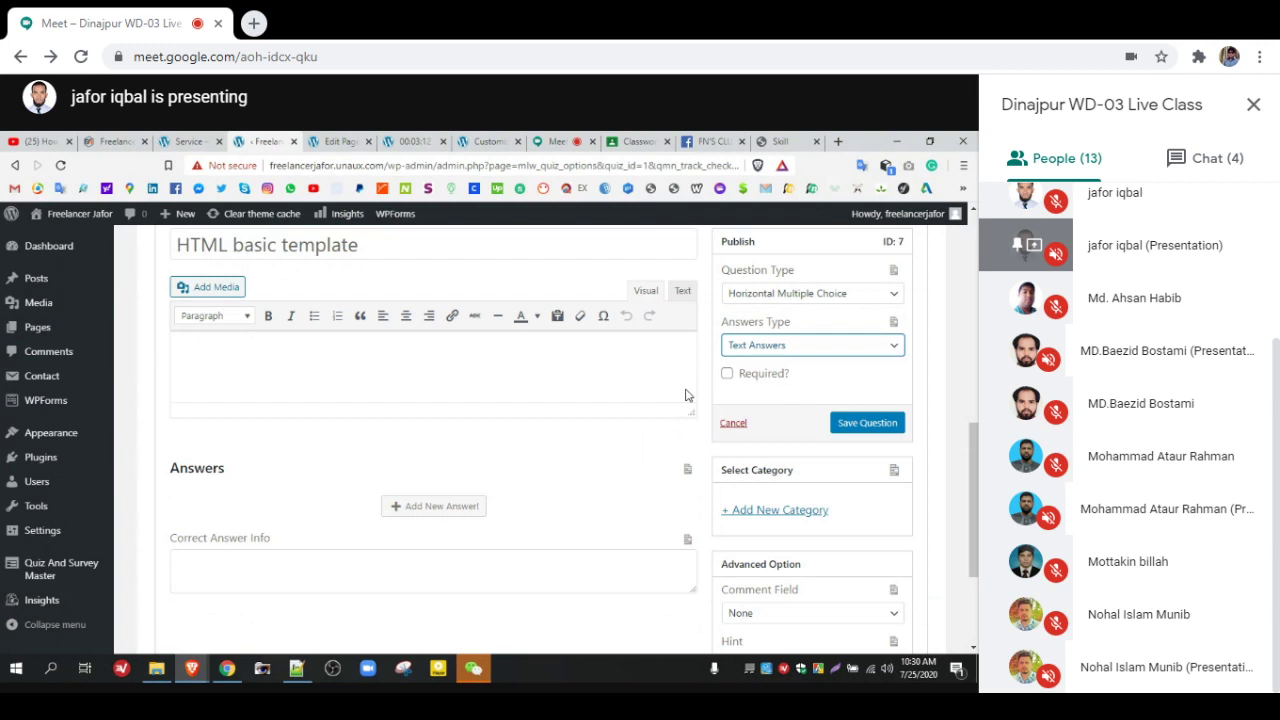
Step: Enter the full HTML template as the first text answer, marked correct, and add a second answer lacking the closing </html> tag
left_click(641, 451)
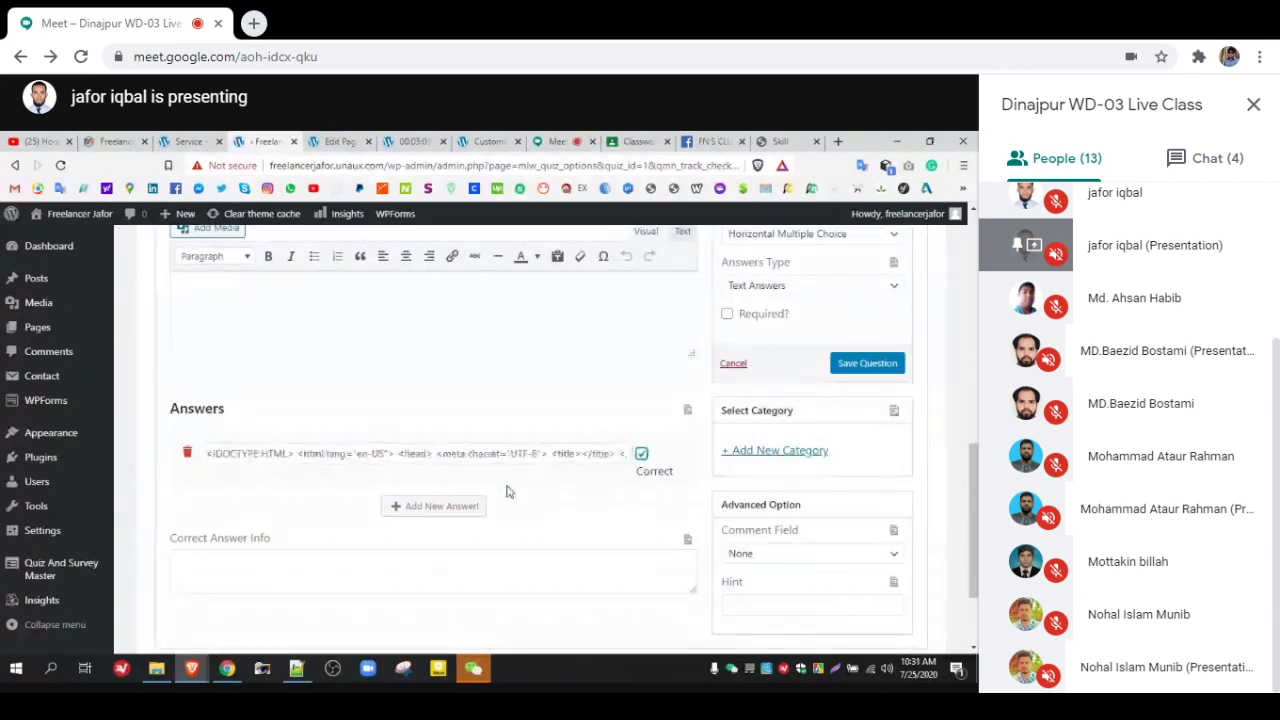
left_click(445, 506)
left_click(380, 456)
type("<!DOCTYPE HTML> <html lang=\"en-US\"> <head> <meta charset=\"UTF-8\"> <title></title> </head> <body> </body> </html>")
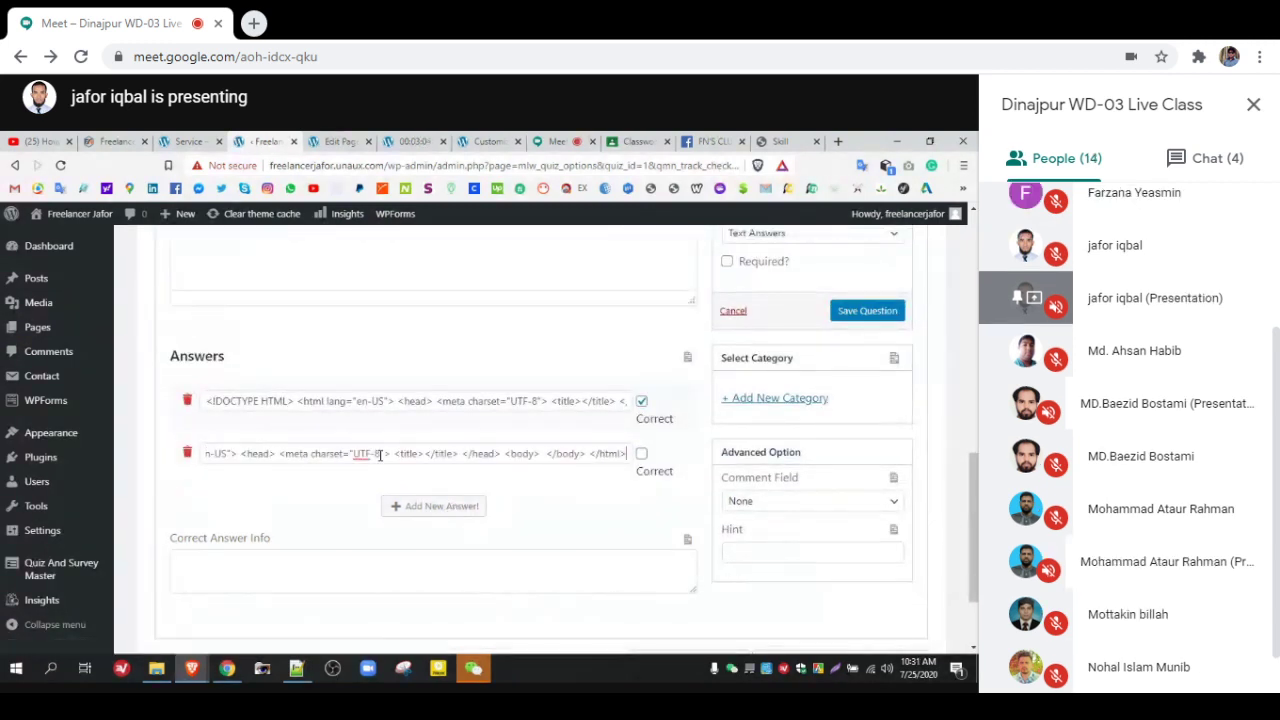
left_click_drag(632, 456, 587, 456)
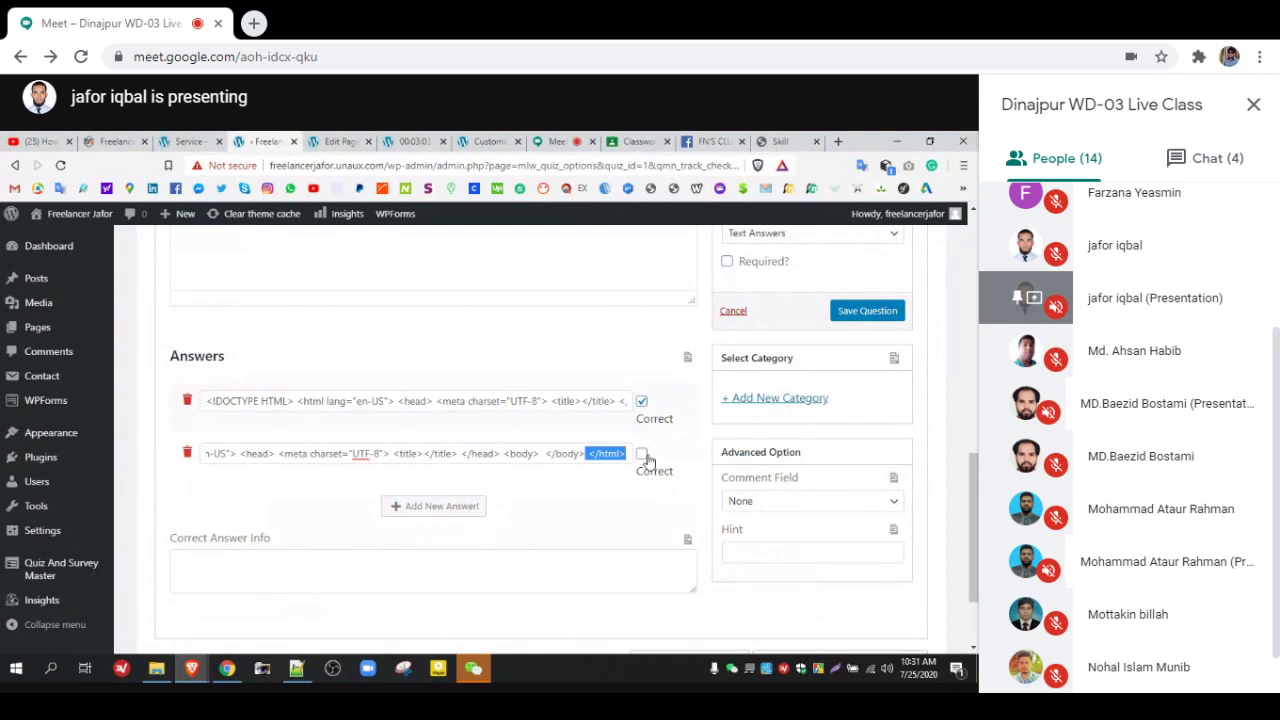
key("BackSpace")
Step: Add a third text answer with the HTML template and remove its closing </body> tag
left_click(455, 506)
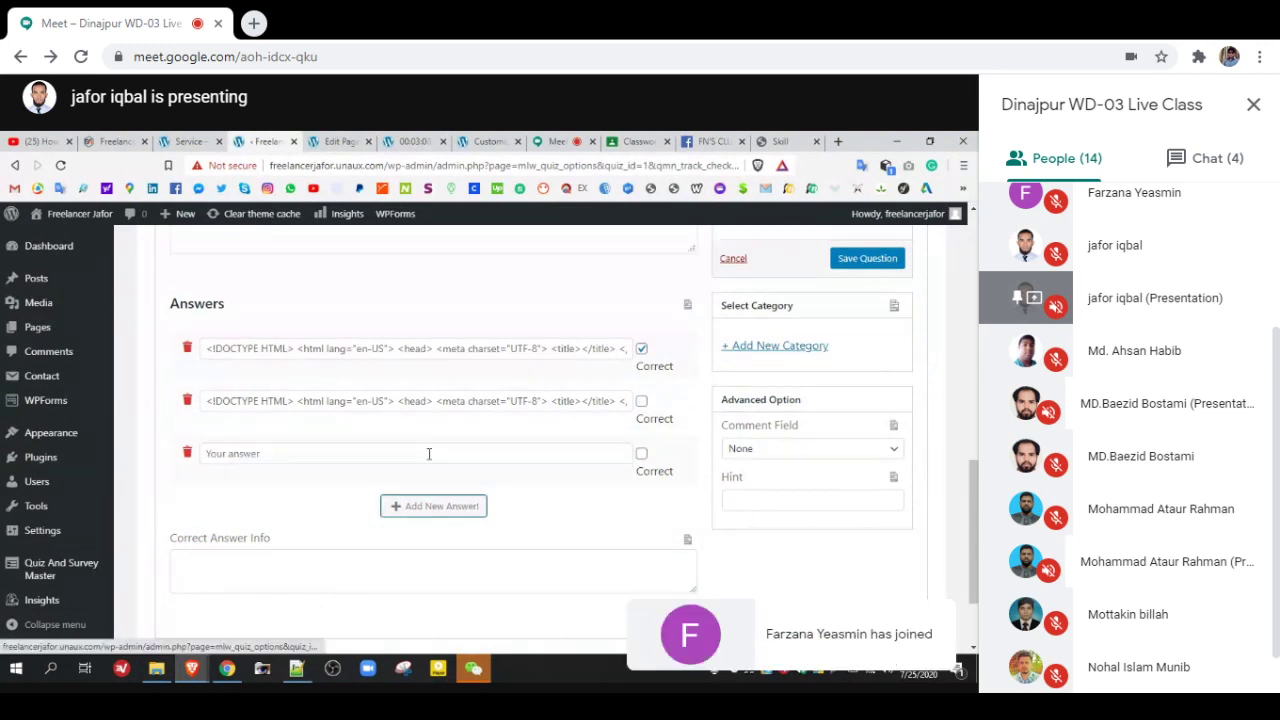
type("<!DOCTYPE HTML> <html lang=\"en-US\"> <head> <meta charset=\"UTF-8\"> <title></title> </head> <body> </body> </html>")
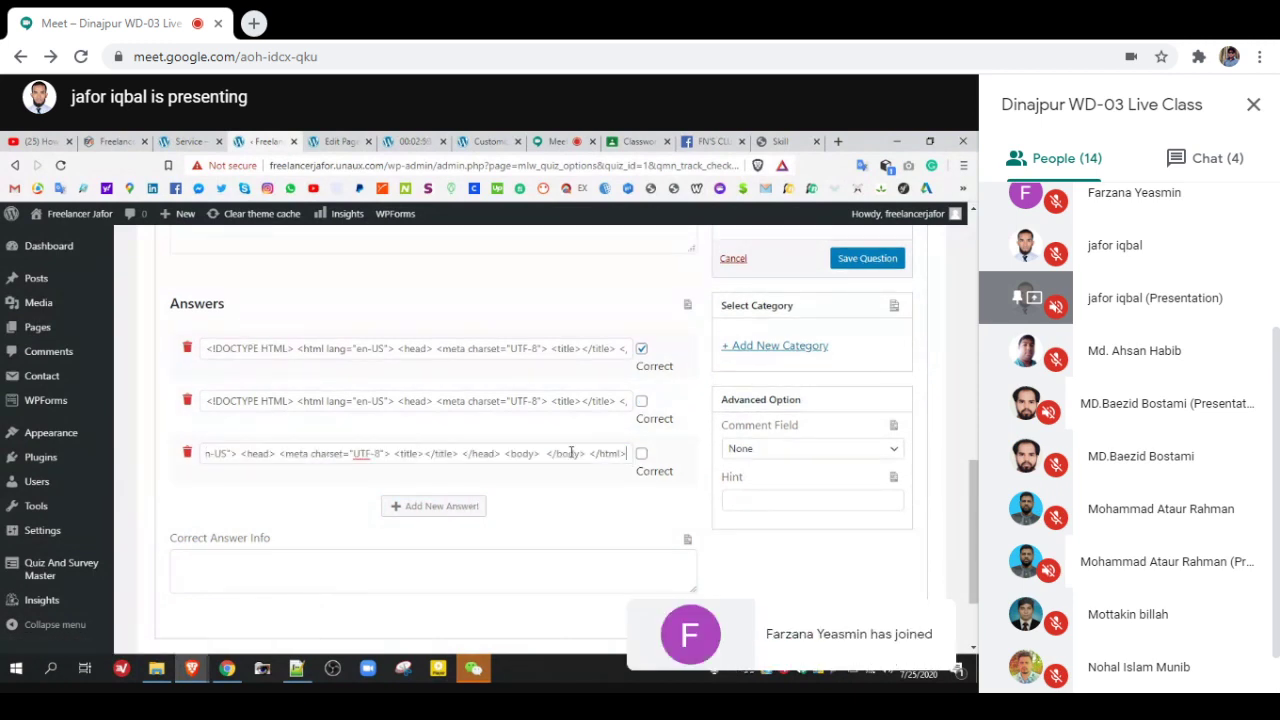
left_click_drag(584, 453, 556, 453)
key("BackSpace")
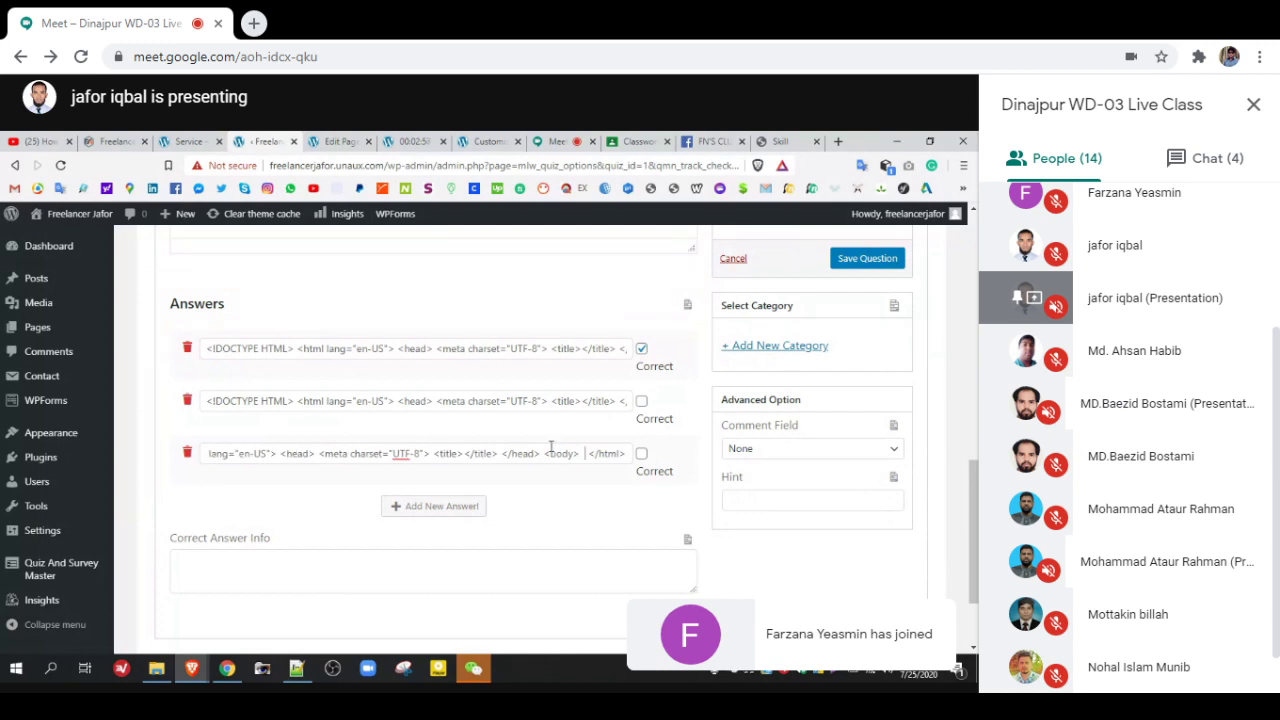
Step: Add a fourth text answer with the HTML template, remove its opening <body> tag, and save the question
left_click(443, 504)
left_click(408, 452)
type("<!DOCTYPE HTML> <html lang=\"en-US\"> <head> <meta charset=\"UTF-8\"> <title></title> </head> <body> </body> </html>")
left_click_drag(541, 455, 513, 455)
key("BackSpace")
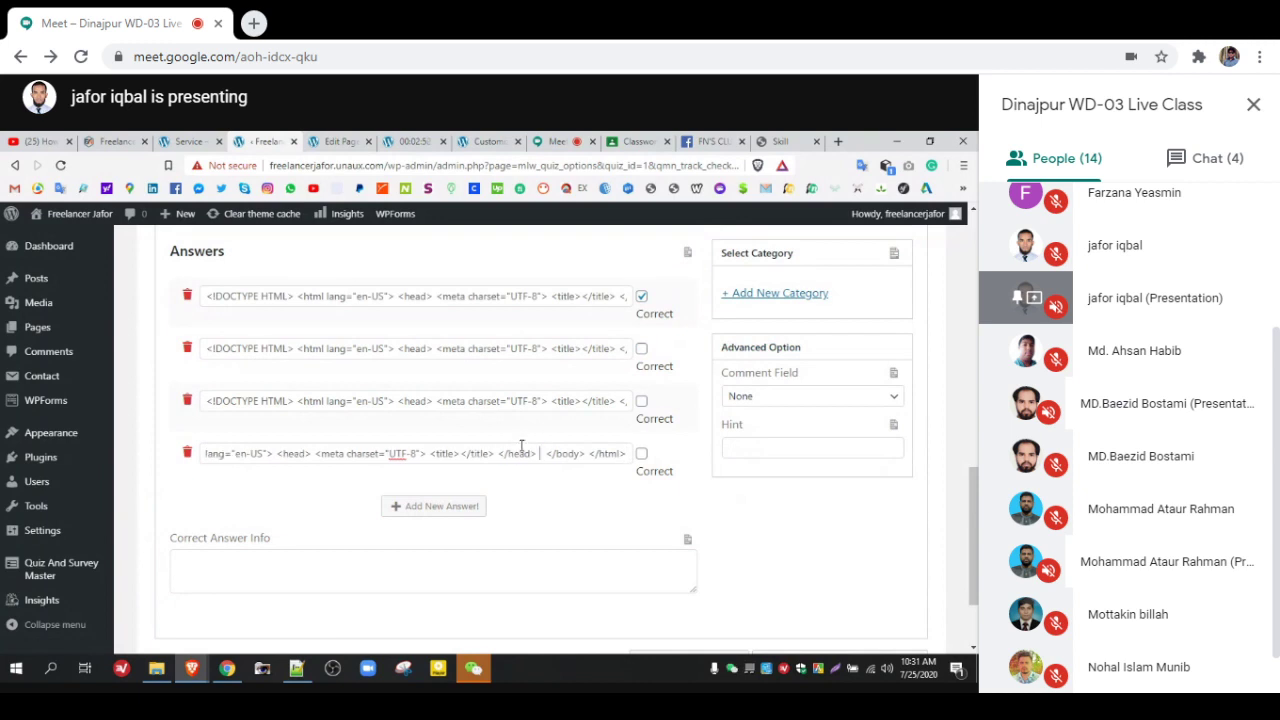
scroll(840, 349, "up", 2)
left_click(886, 349)
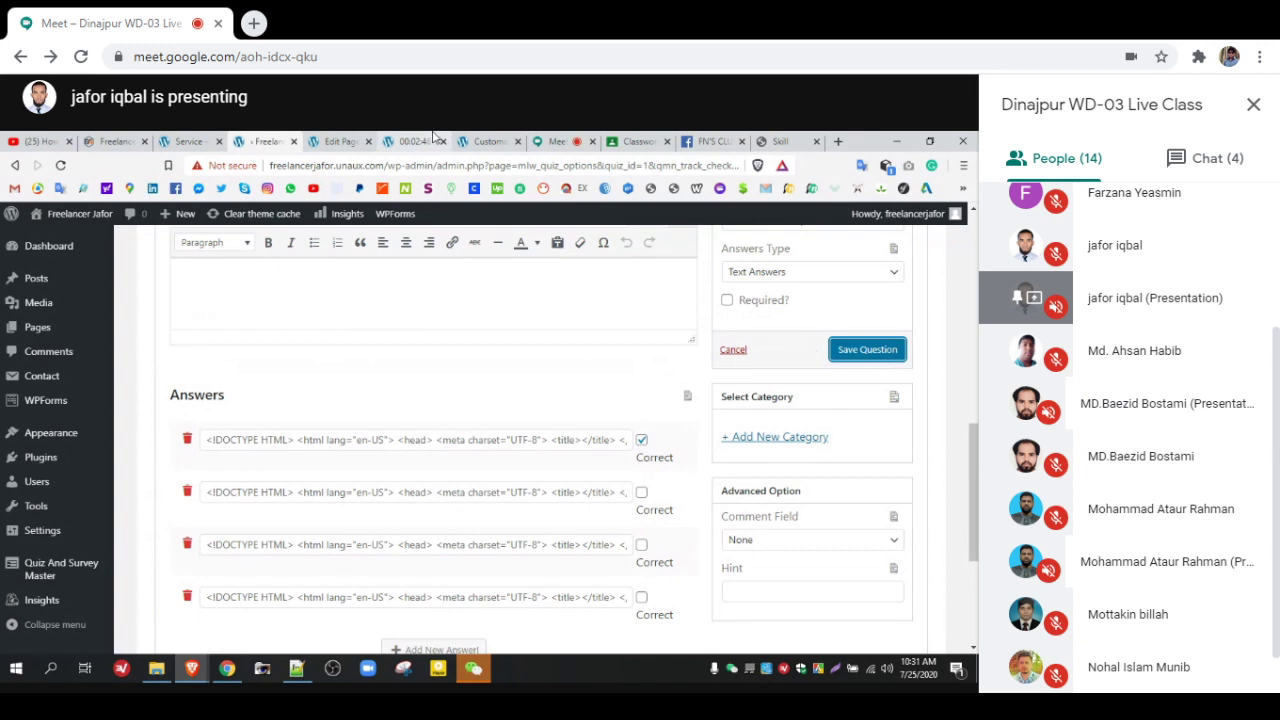
Step: Reload the website's home page and check how the question's text answers are displayed
left_click(434, 139)
right_click(430, 279)
left_click(460, 323)
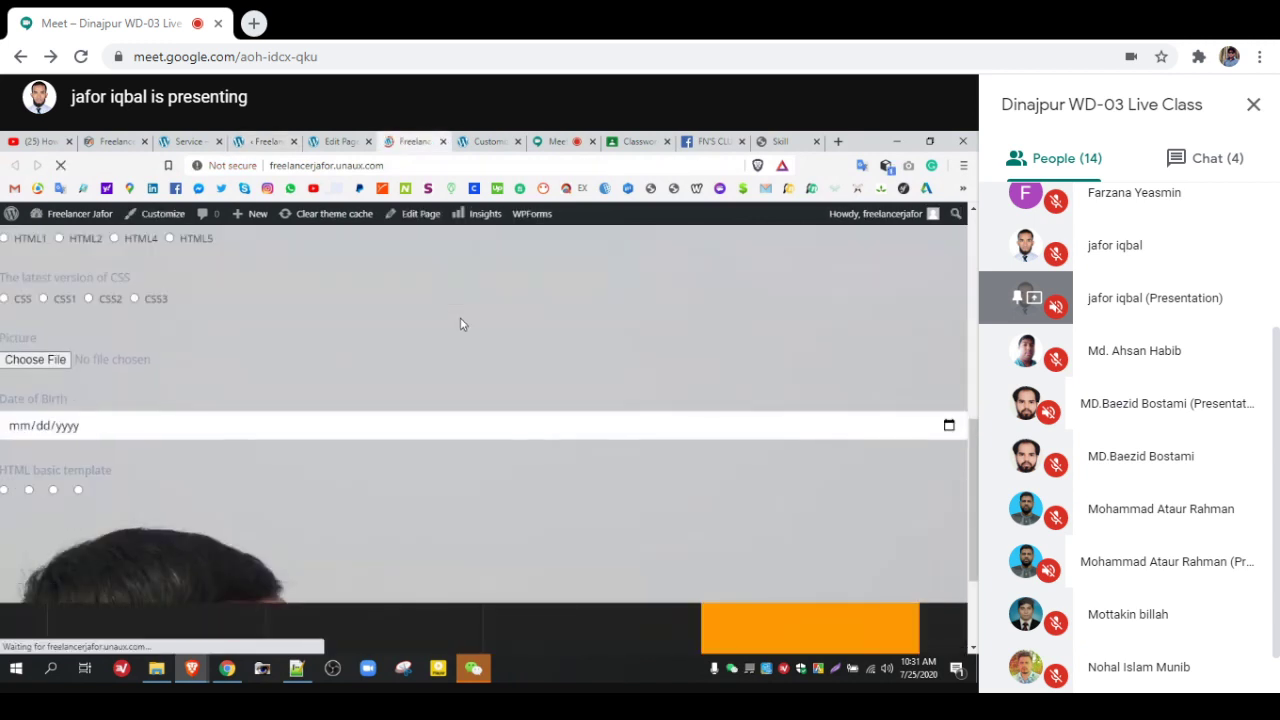
Step: Return to the quiz editor, change the question type to Horizontal Multiple Response and save the question
left_click(263, 141)
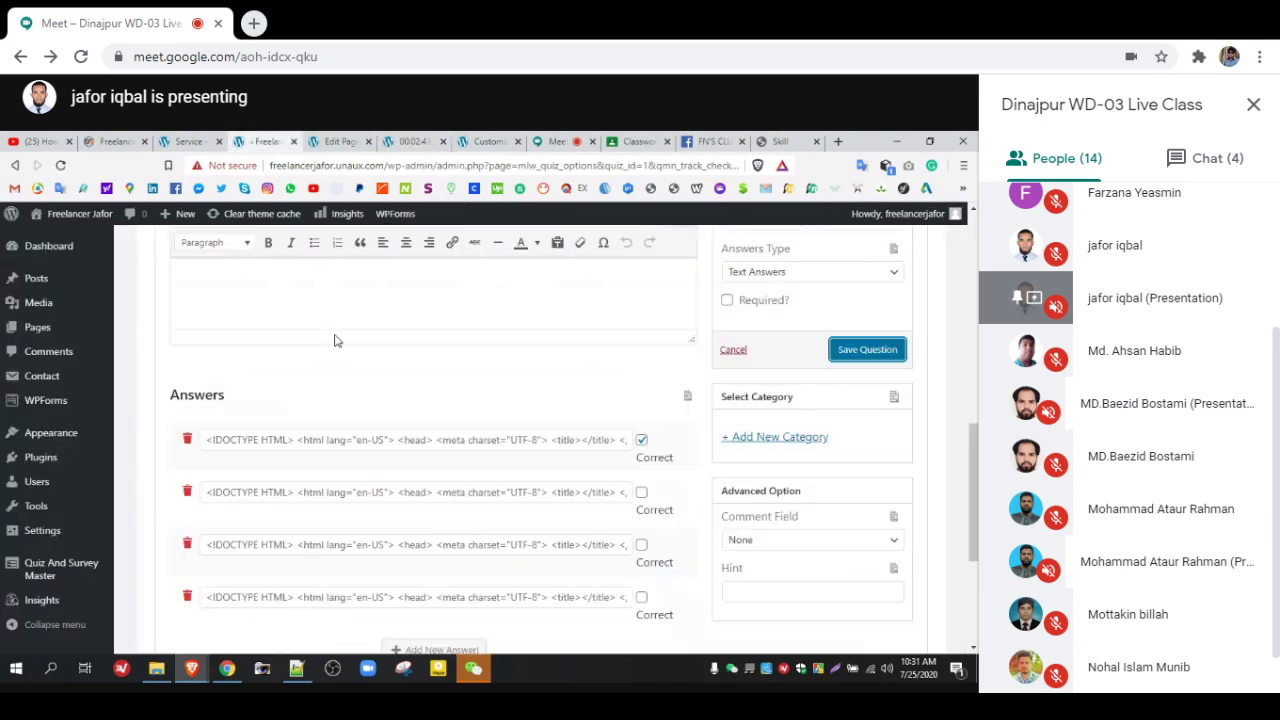
left_click(776, 278)
left_click(782, 290)
scroll(797, 292, "up", 1)
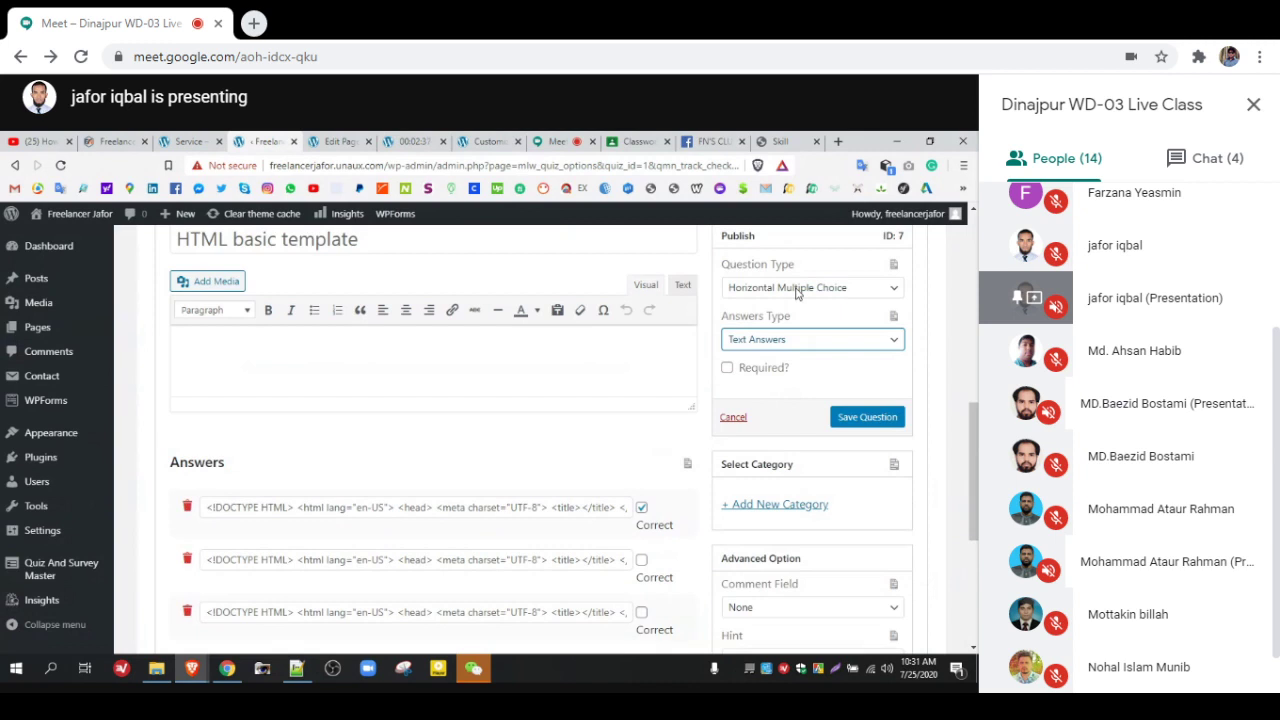
scroll(797, 292, "up", 1)
left_click(772, 364)
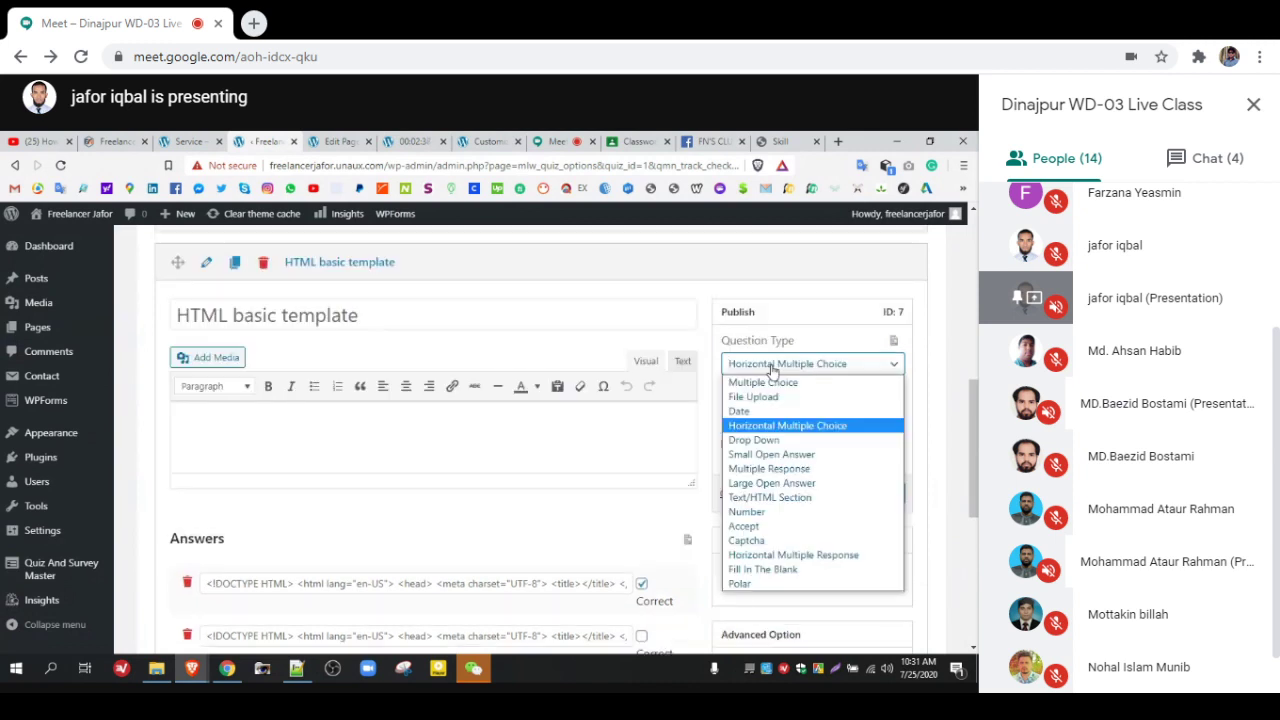
left_click(810, 556)
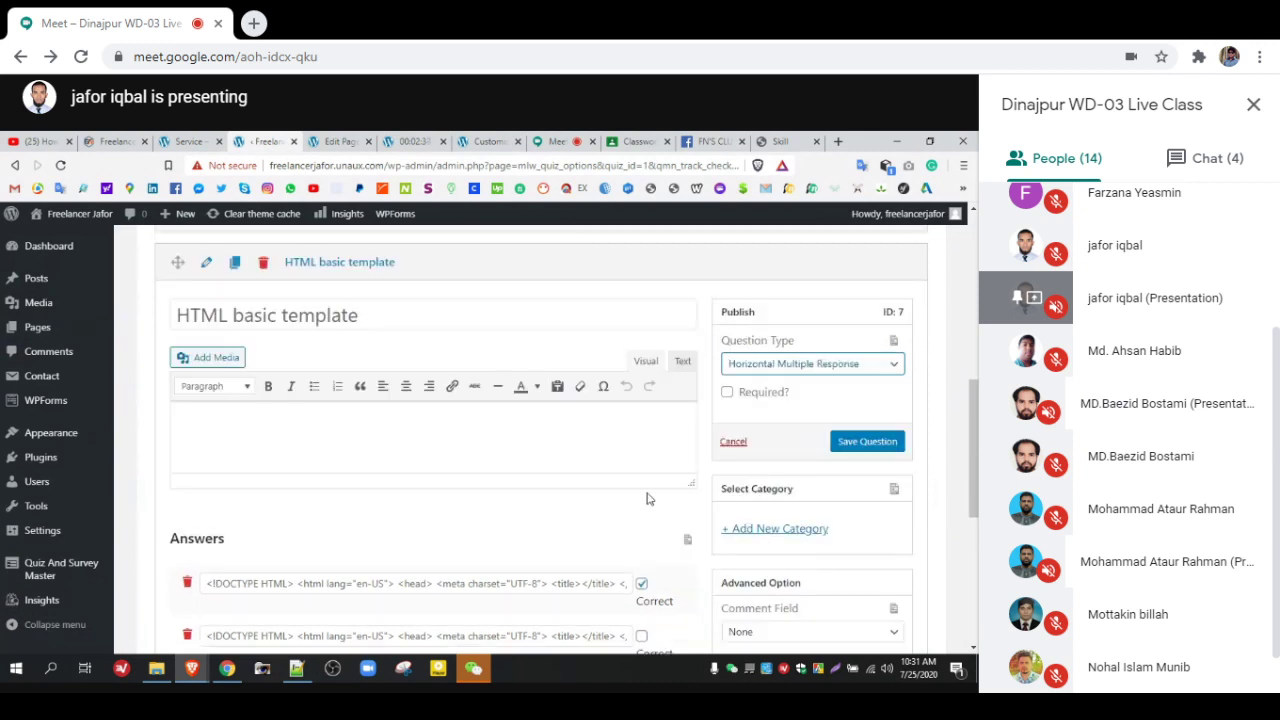
left_click(850, 441)
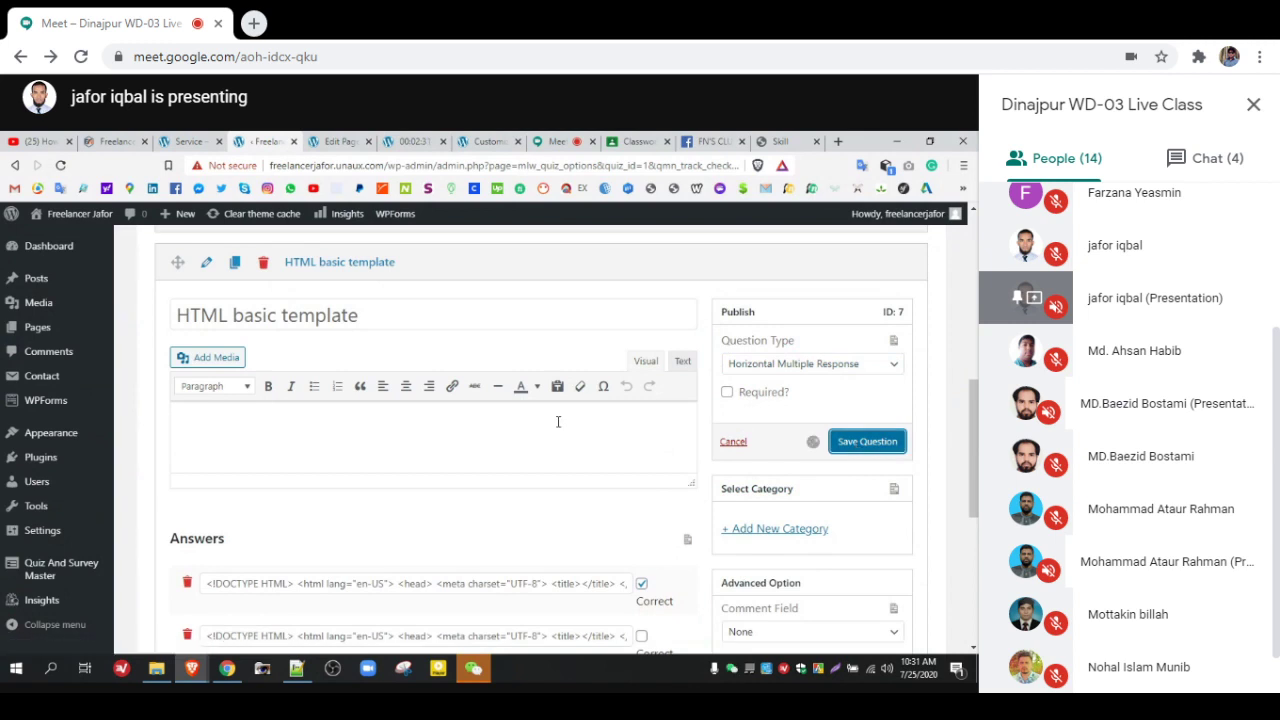
Step: Check the updated quiz on the website's home page and tick all four answer checkboxes of the HTML basic template question
left_click(417, 141)
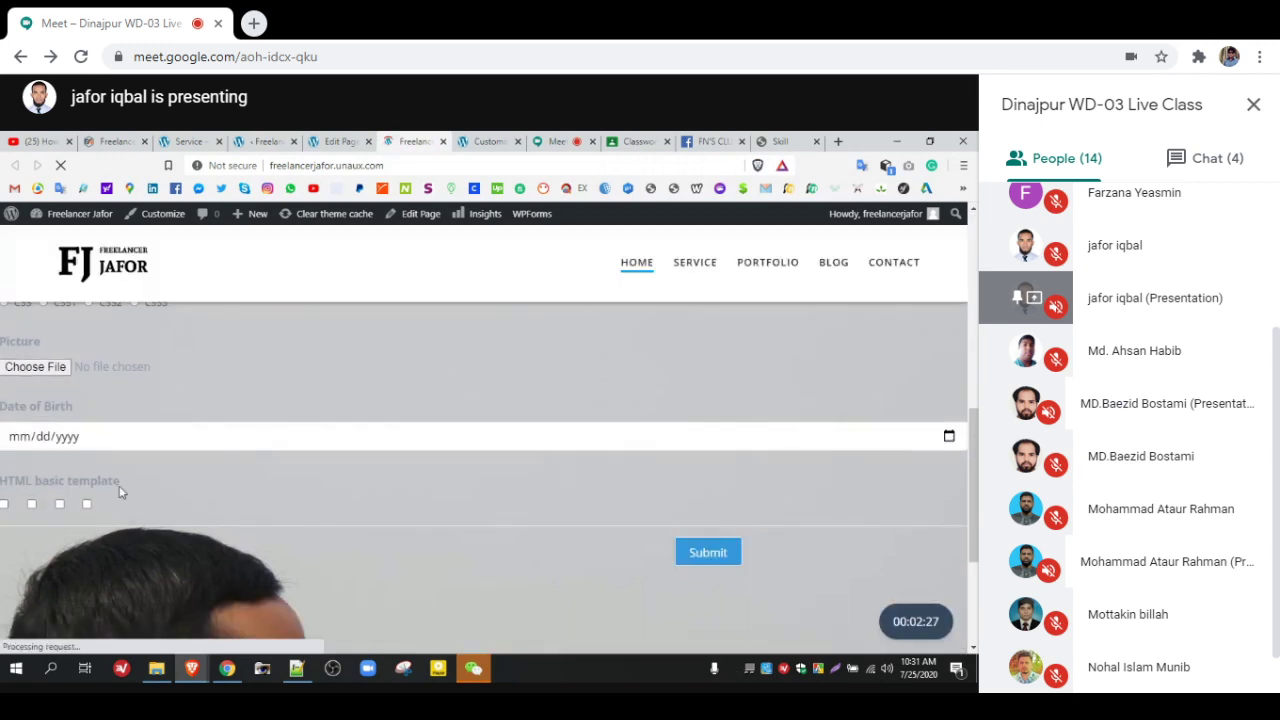
left_click(87, 508)
left_click(59, 508)
left_click(31, 508)
left_click(4, 508)
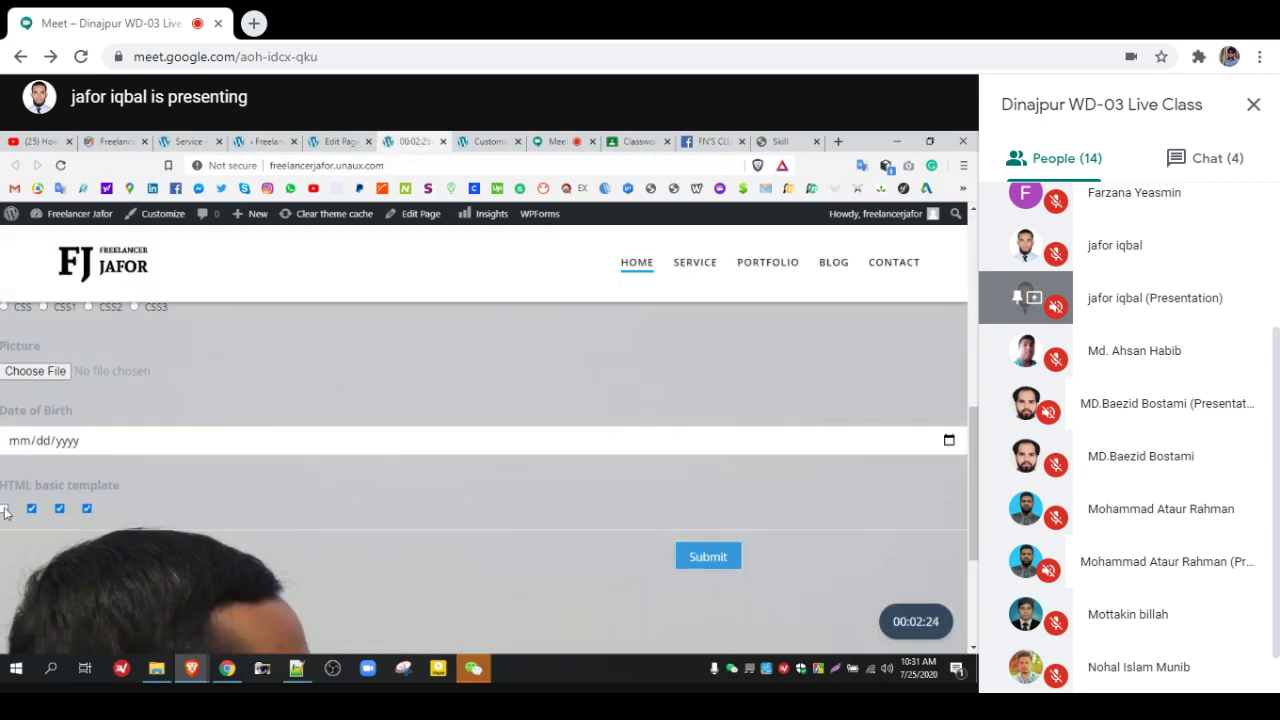
Step: Return to the quiz editor, change the HTML basic template question's type to Multiple Response and save the question
left_click(262, 141)
left_click(811, 362)
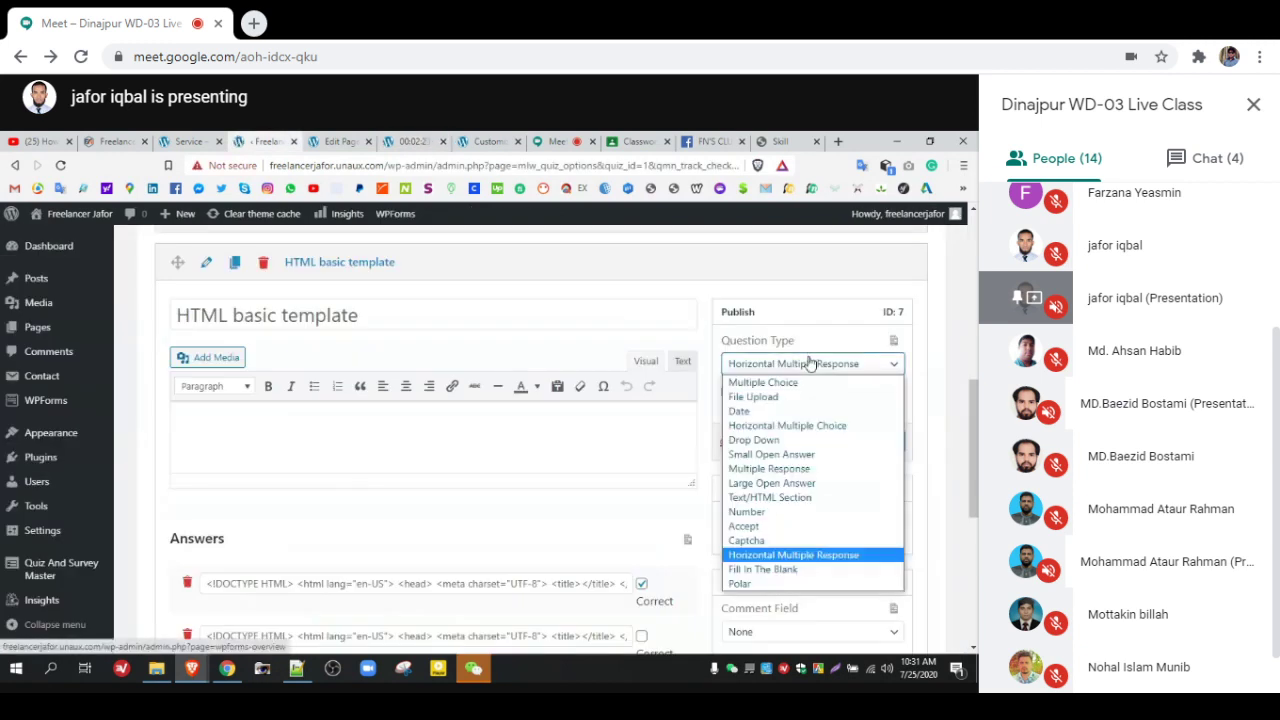
left_click(797, 470)
left_click(862, 496)
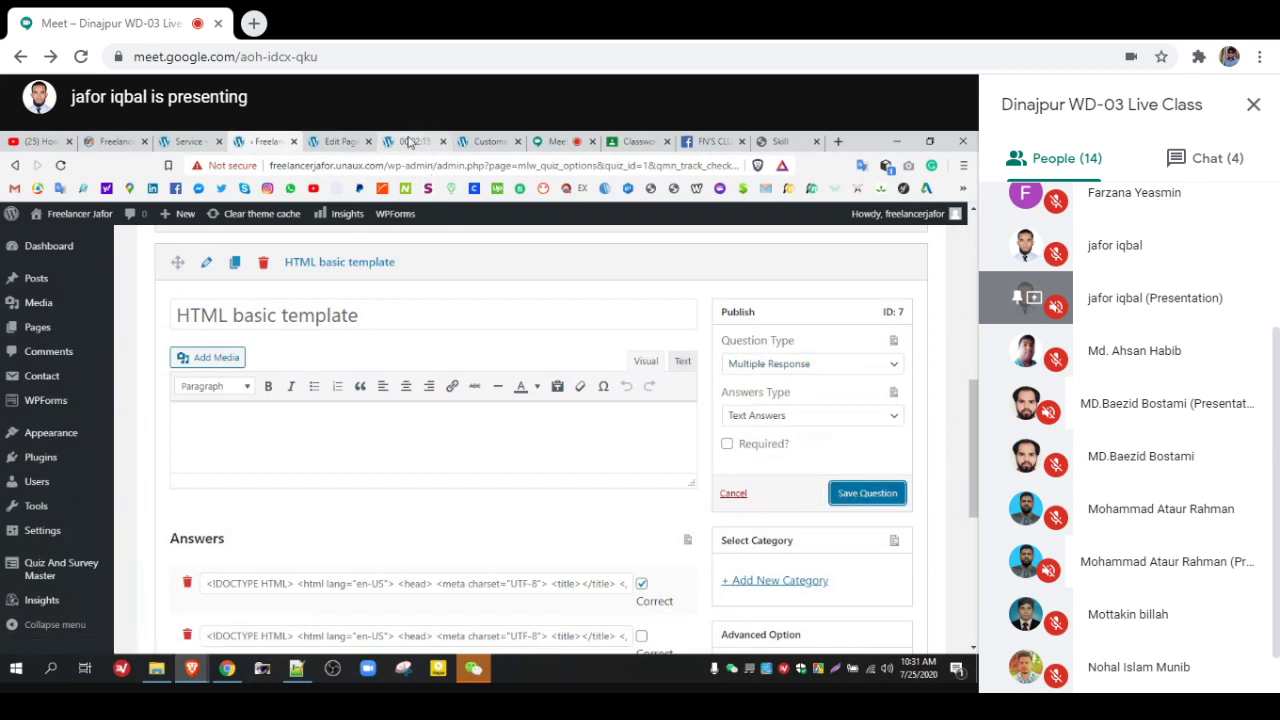
Step: Reload the website's home page and tick the HTML basic template question's answer checkboxes to test the Multiple Response layout
left_click(405, 141)
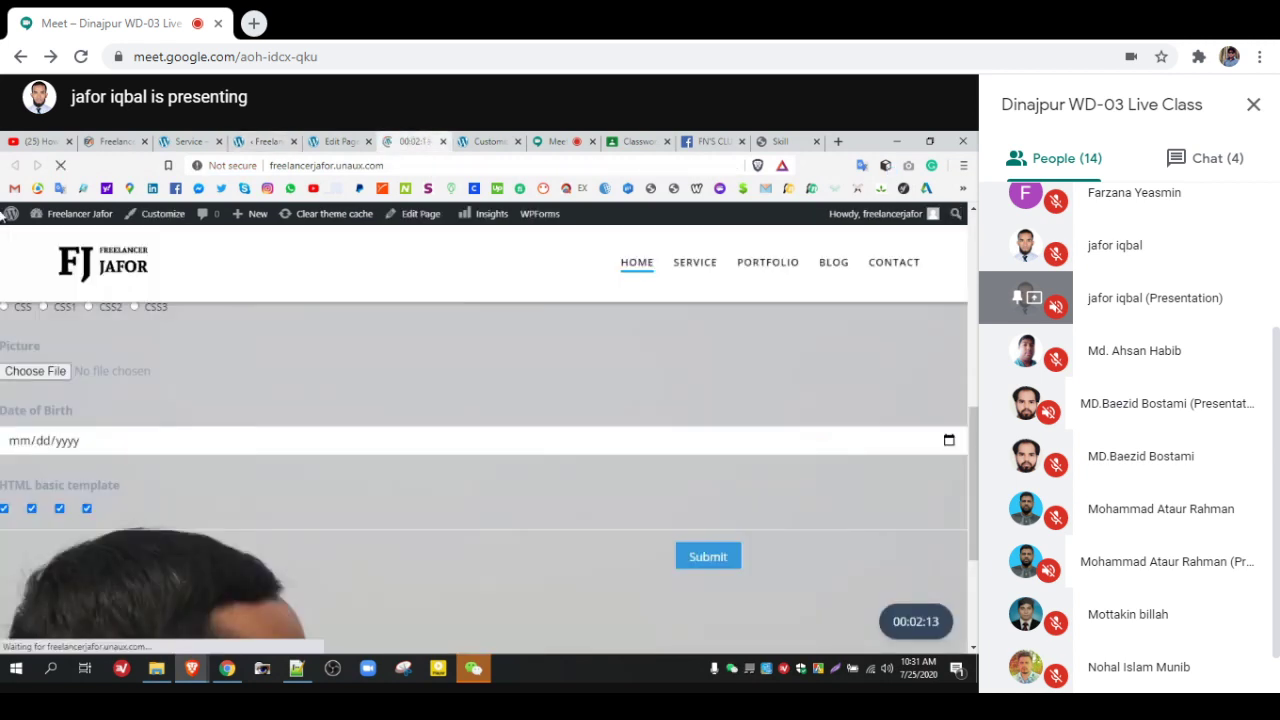
key("F5")
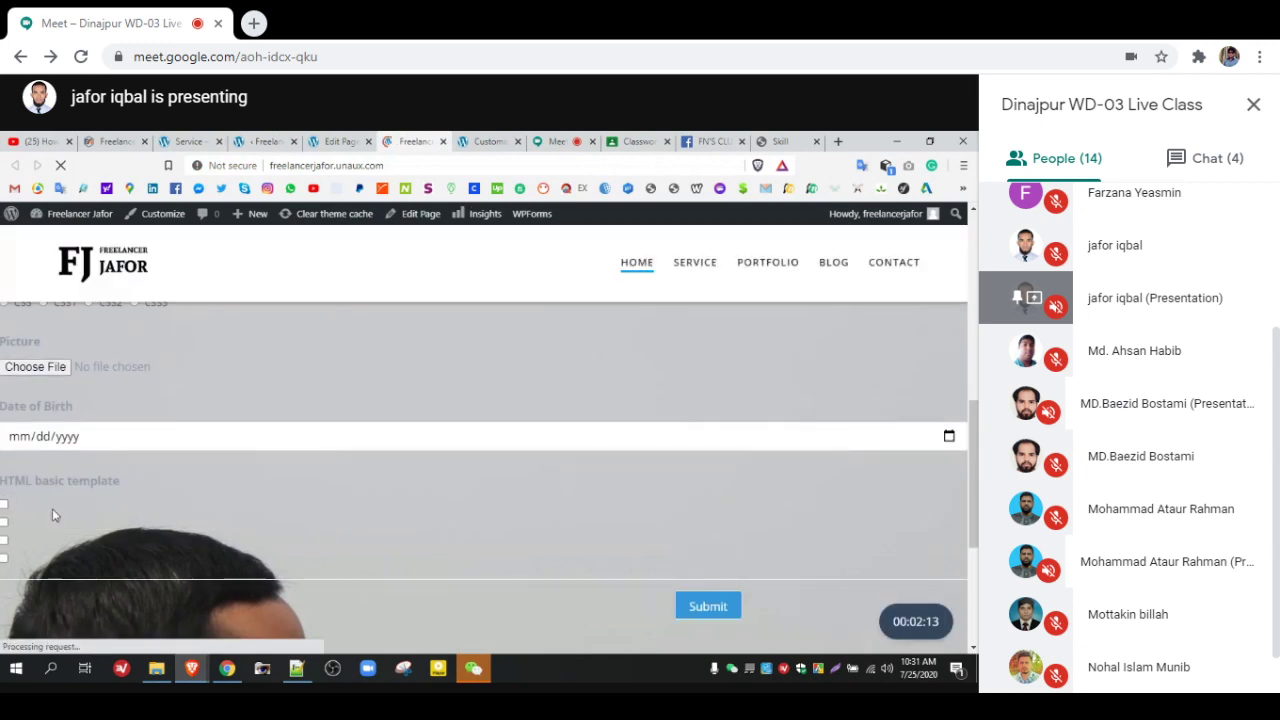
left_click(4, 526)
left_click(4, 544)
left_click(4, 562)
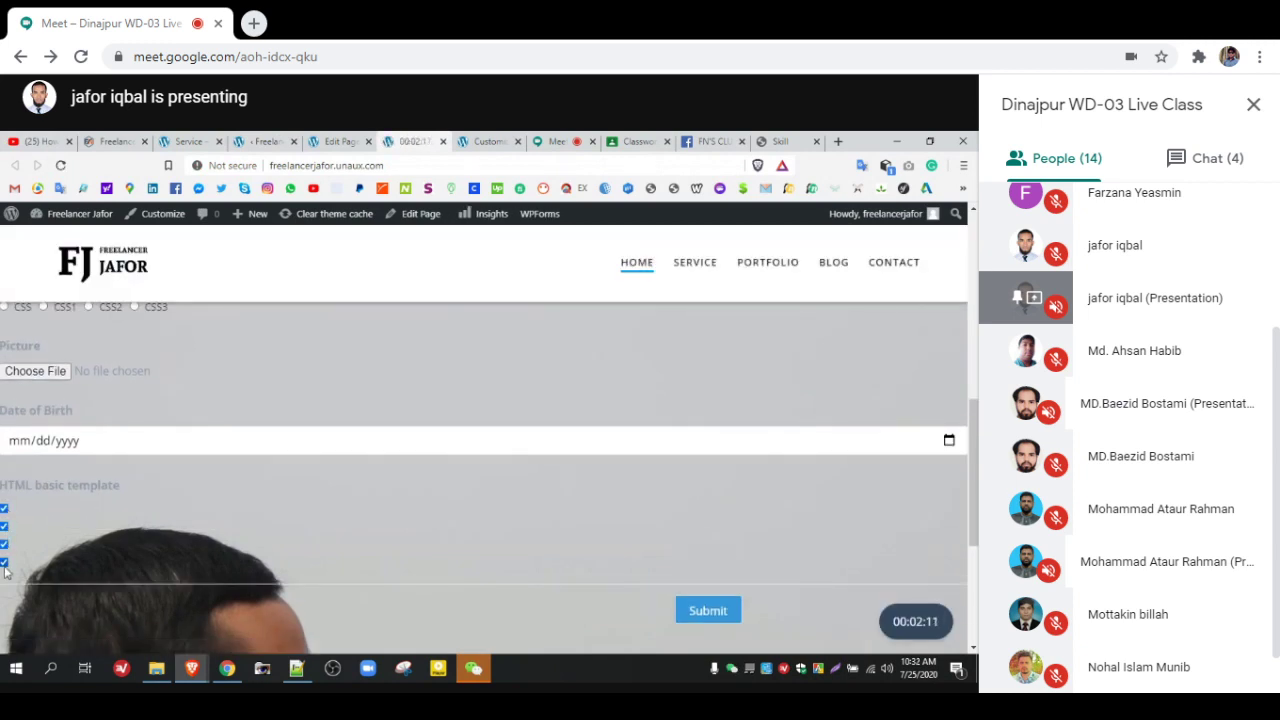
Step: In the quiz editor, set the question type to Horizontal Multiple Choice and the answers type to Rich Answers, accepting the answer reset
left_click(262, 141)
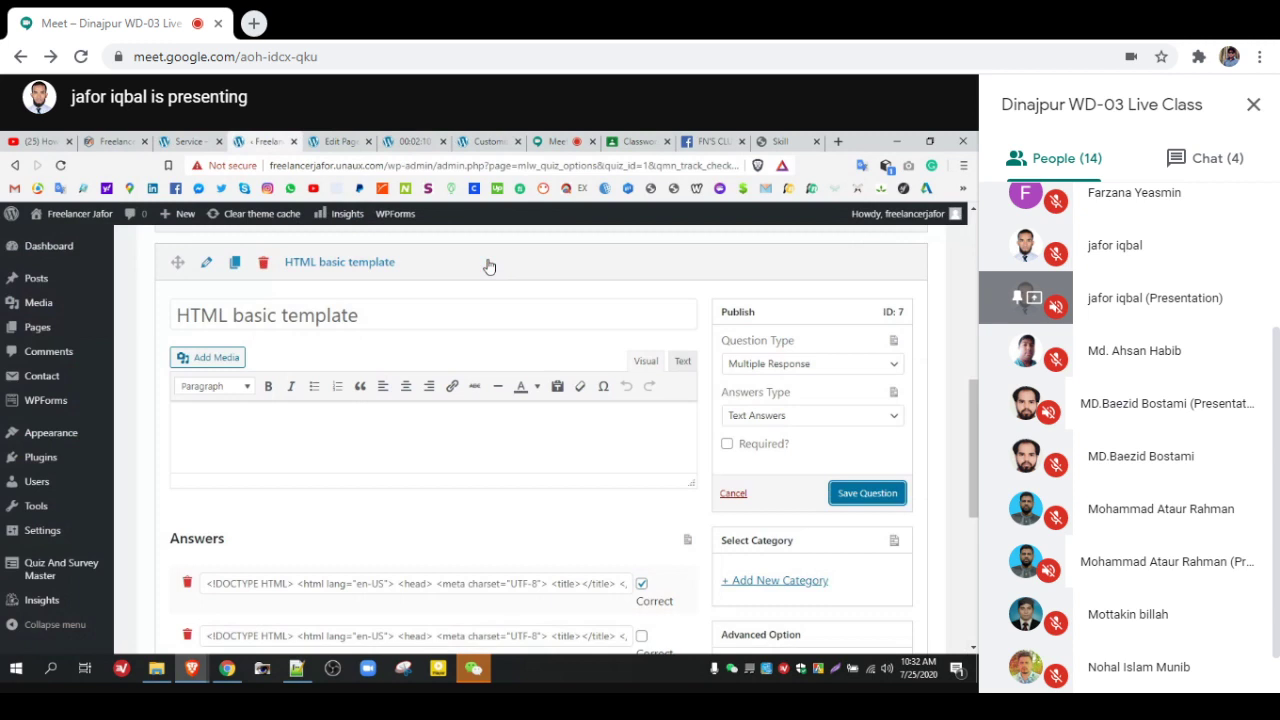
left_click(812, 364)
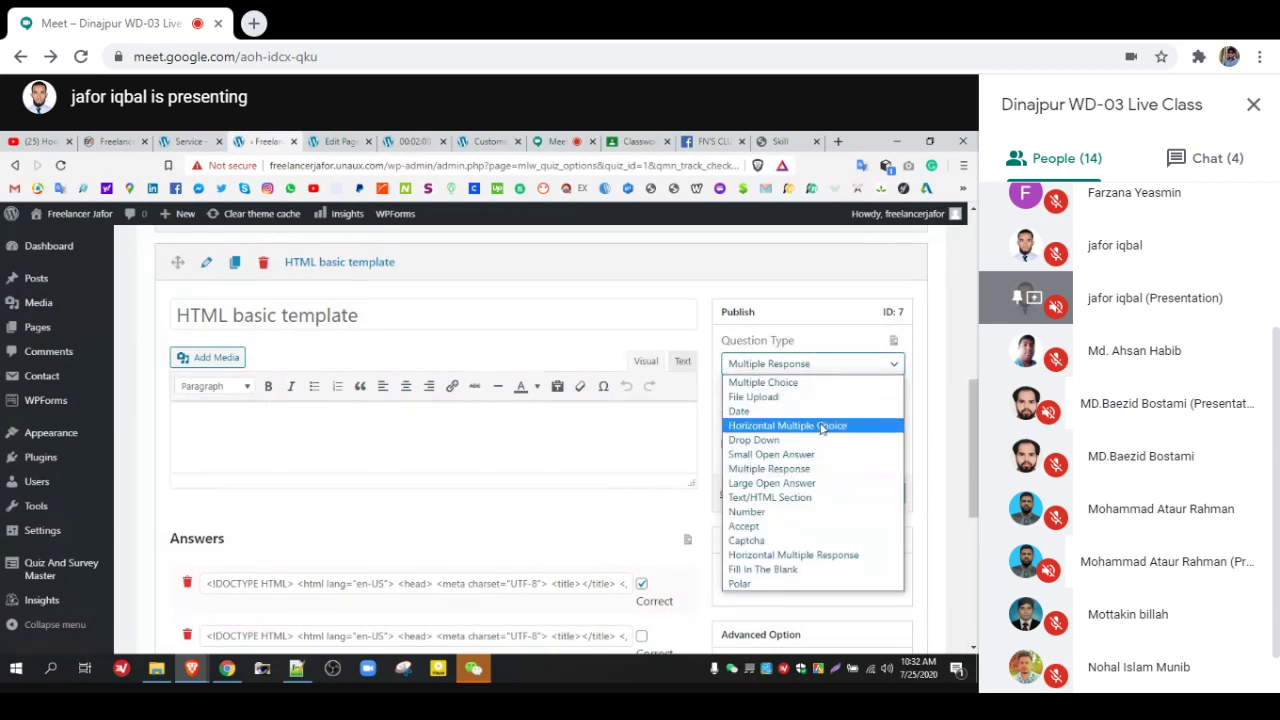
left_click(829, 411)
left_click(800, 363)
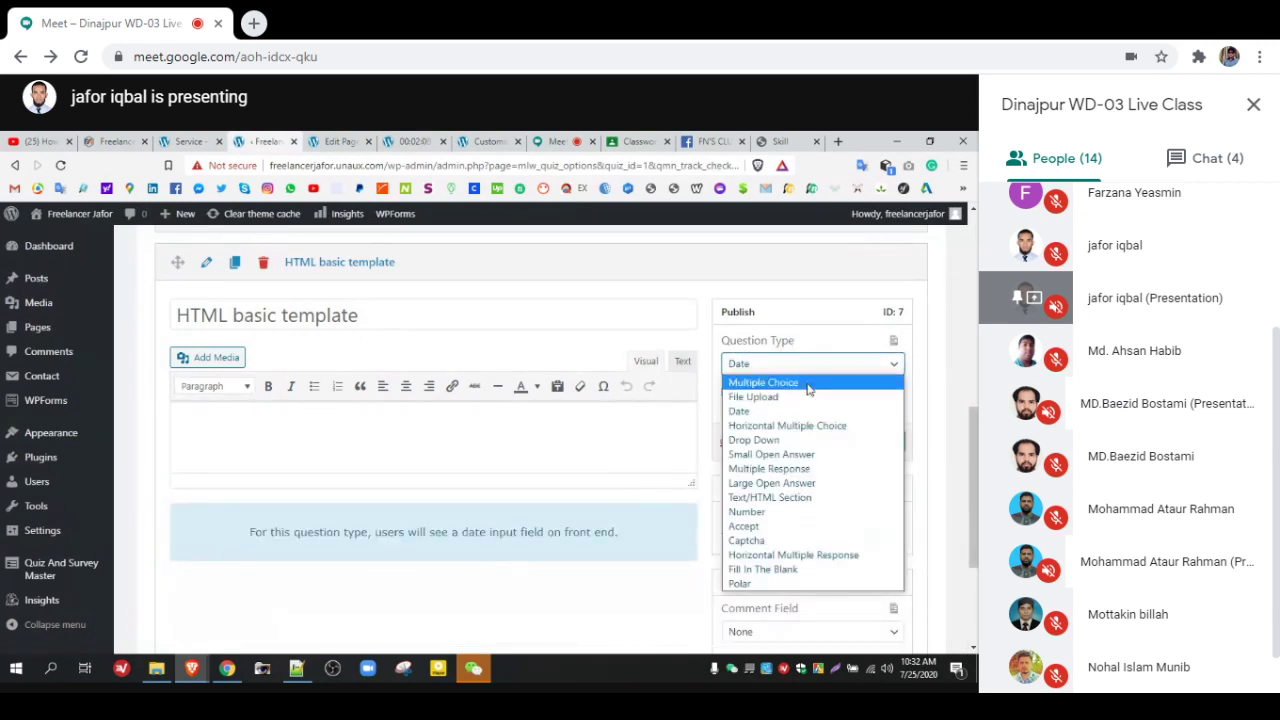
left_click(815, 423)
left_click(822, 416)
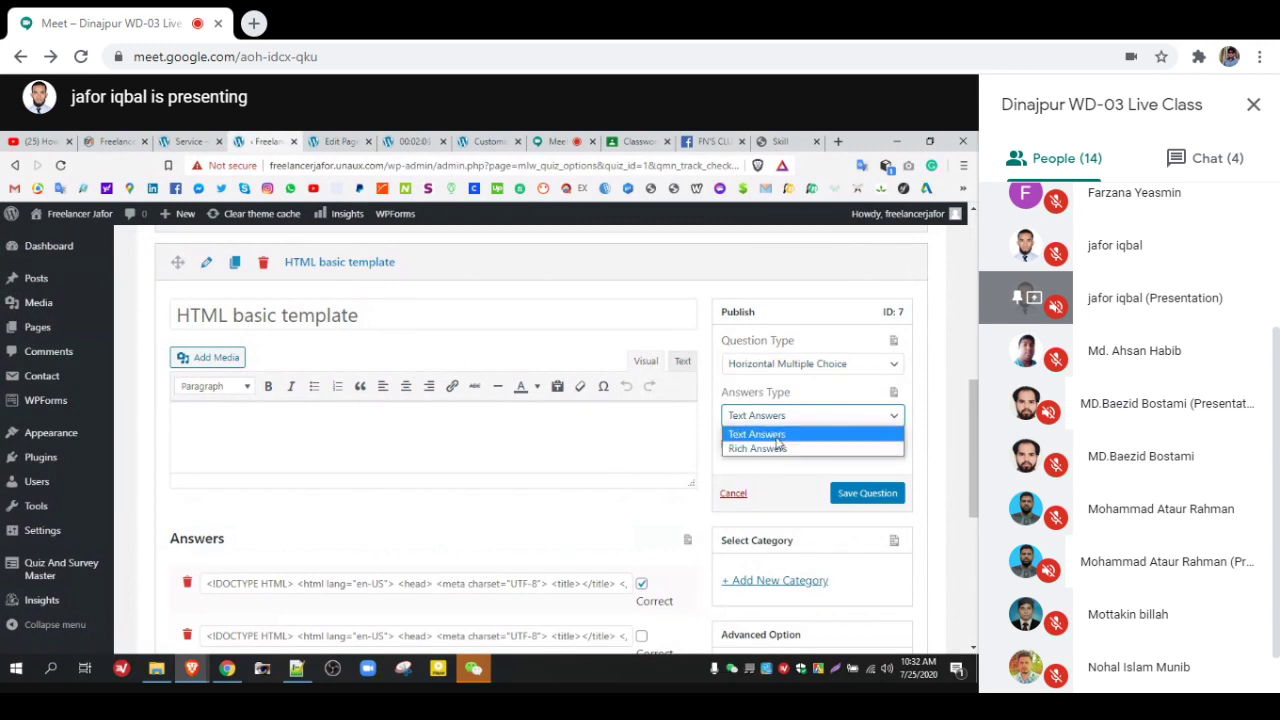
left_click(776, 436)
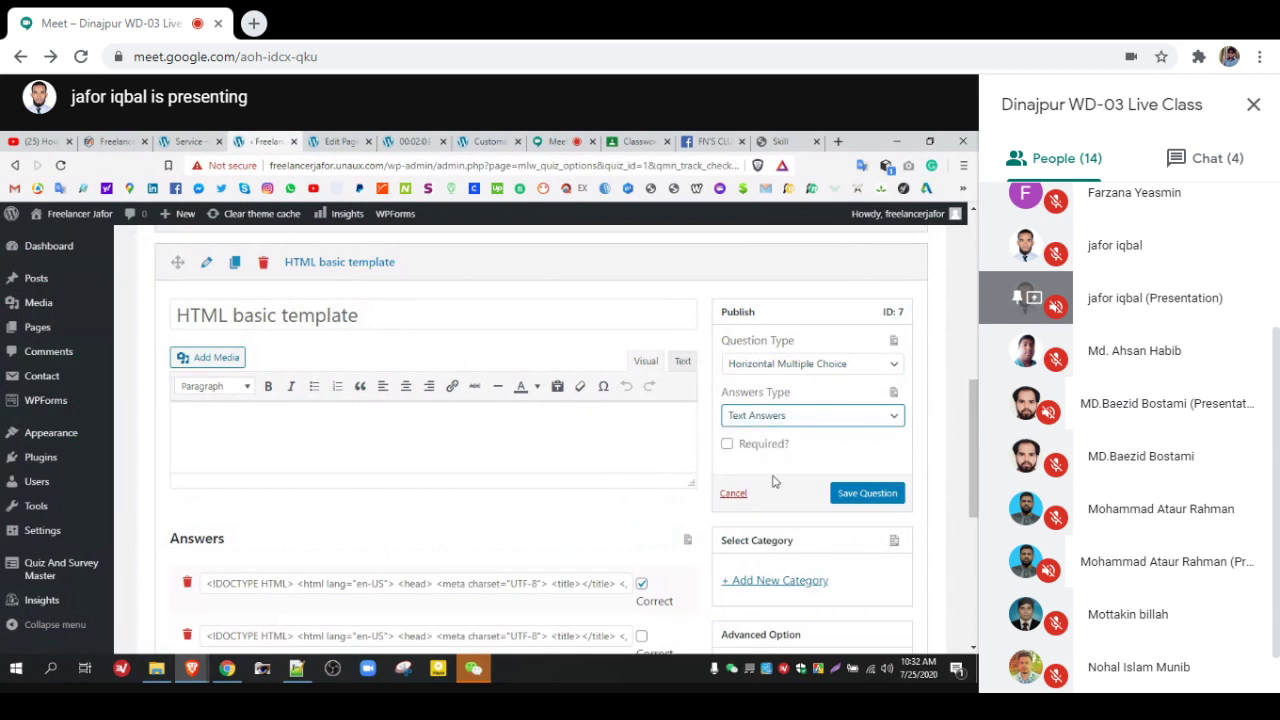
left_click(811, 416)
left_click(790, 447)
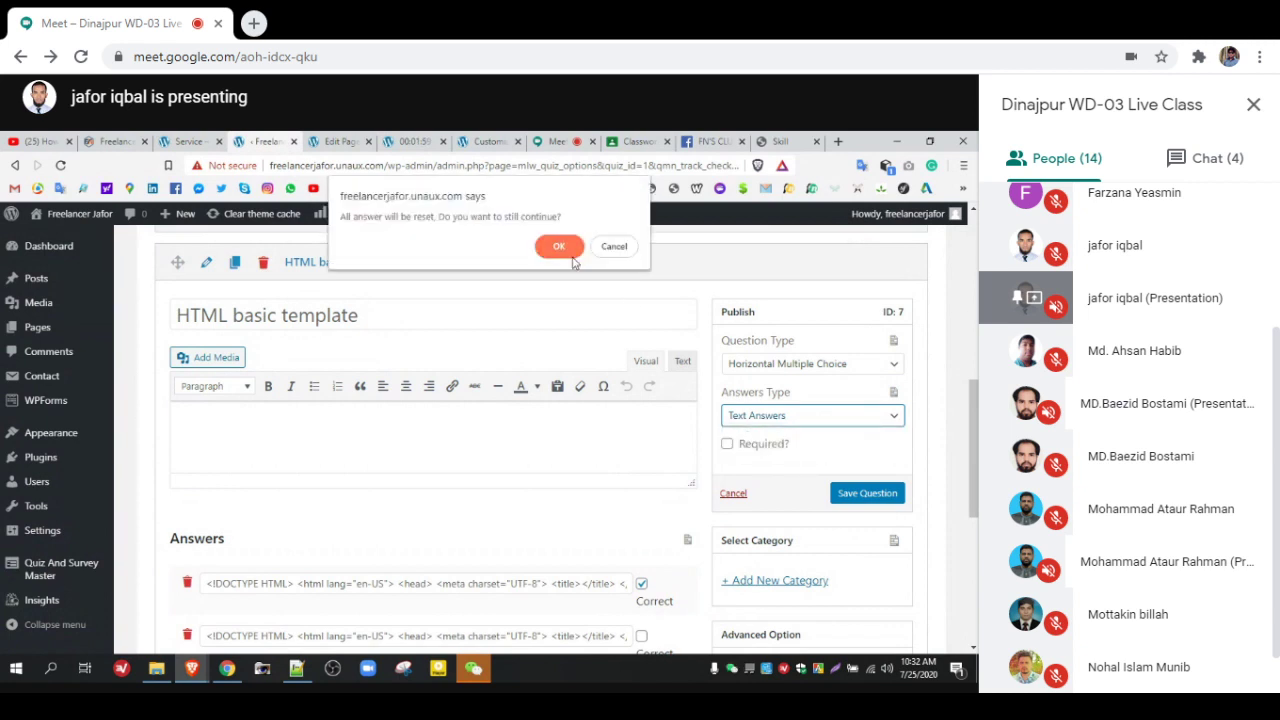
left_click(559, 246)
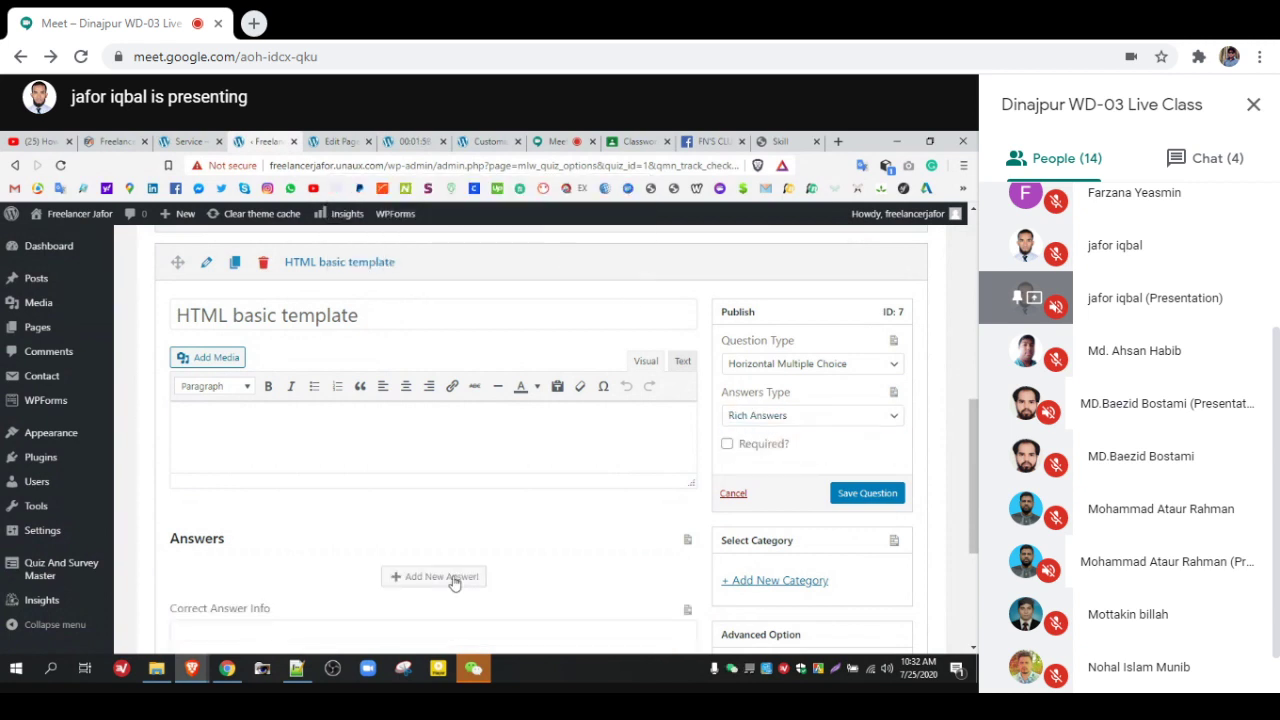
Step: Add a first rich answer containing the copied HTML template and mark it as correct
left_click(450, 578)
left_click(433, 508)
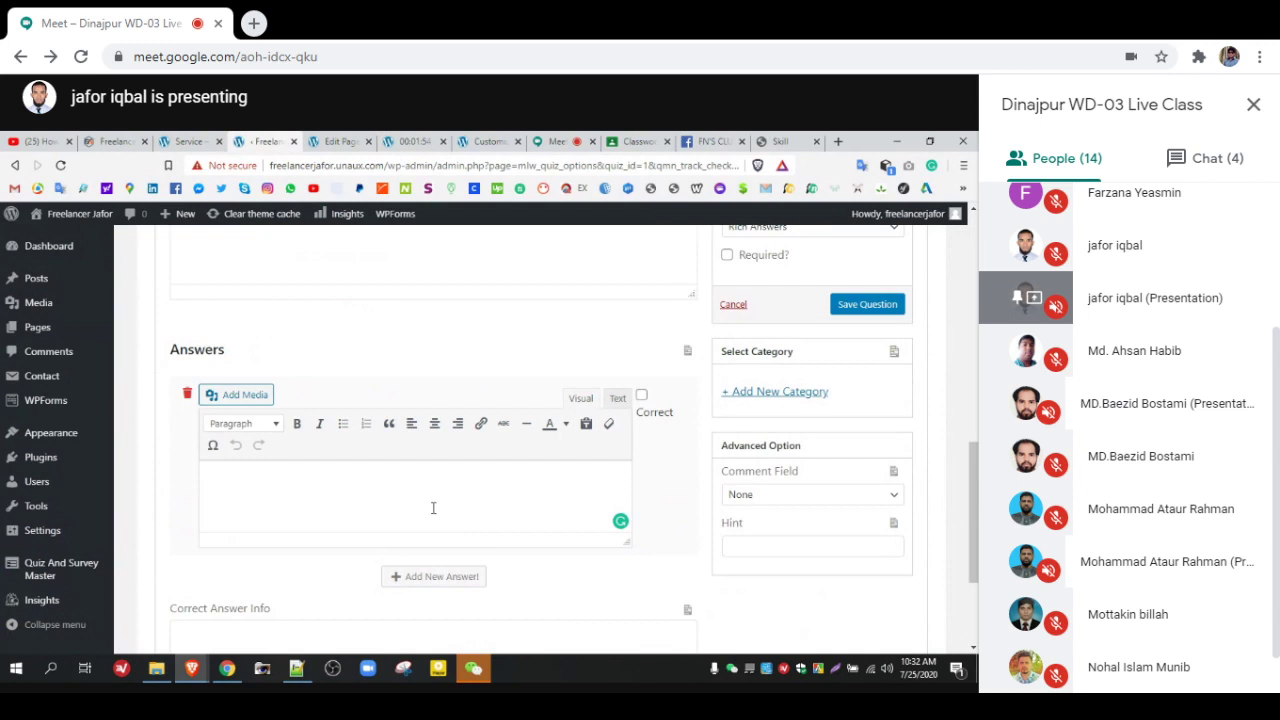
key("ctrl+v")
left_click(641, 395)
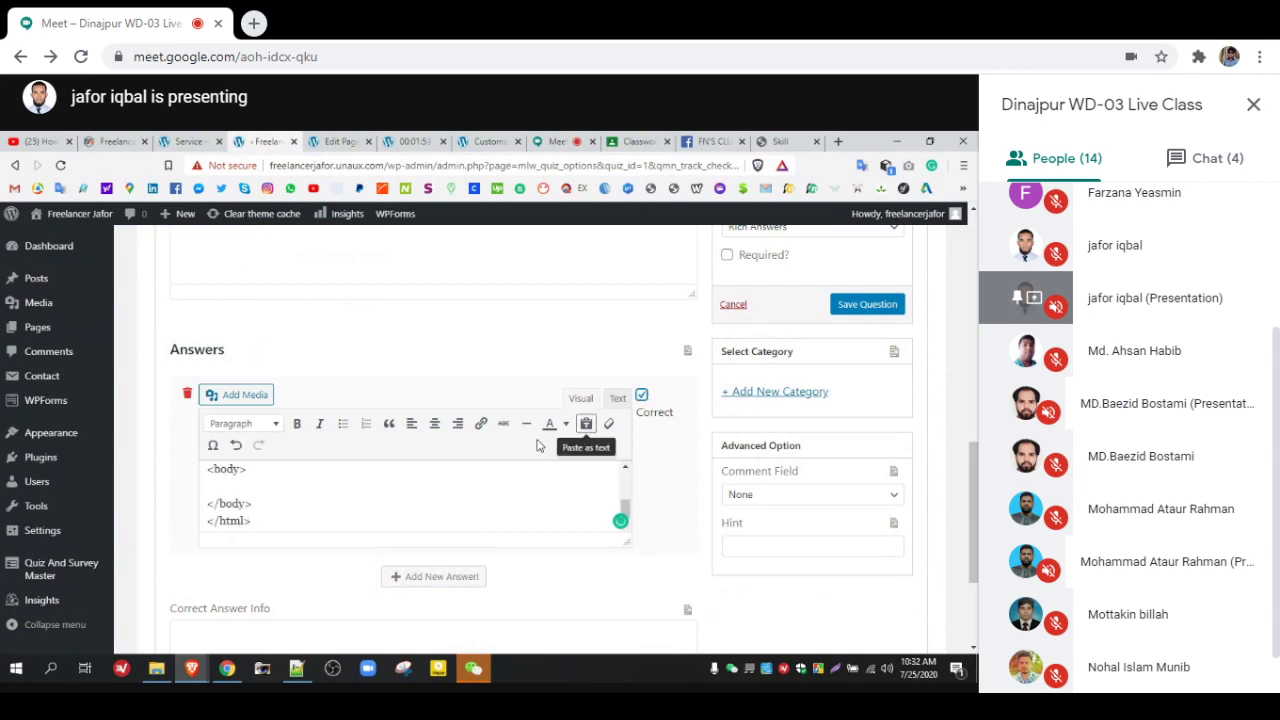
Step: Add a second rich answer with the HTML template and remove its closing </html> tag
scroll(520, 450, "down", 1)
scroll(520, 449, "down", 1)
left_click(433, 433)
left_click(365, 366)
key("ctrl+v")
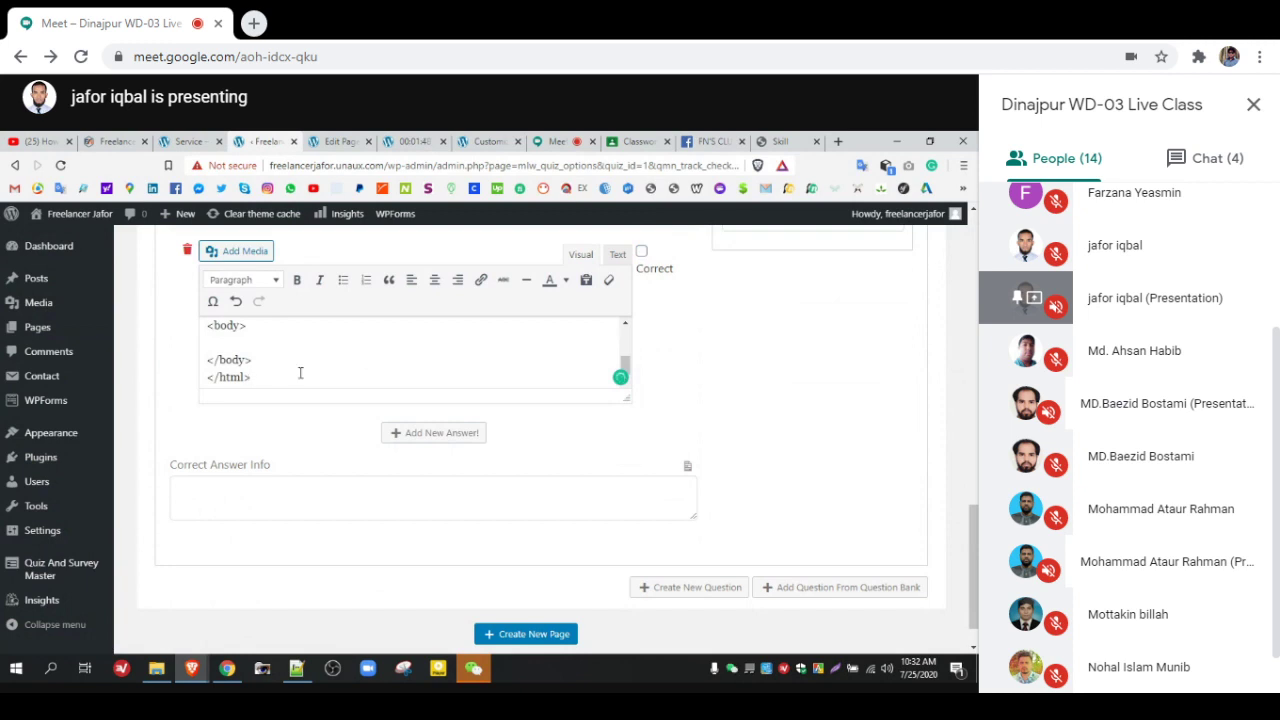
left_click_drag(300, 373, 208, 377)
key("BackSpace")
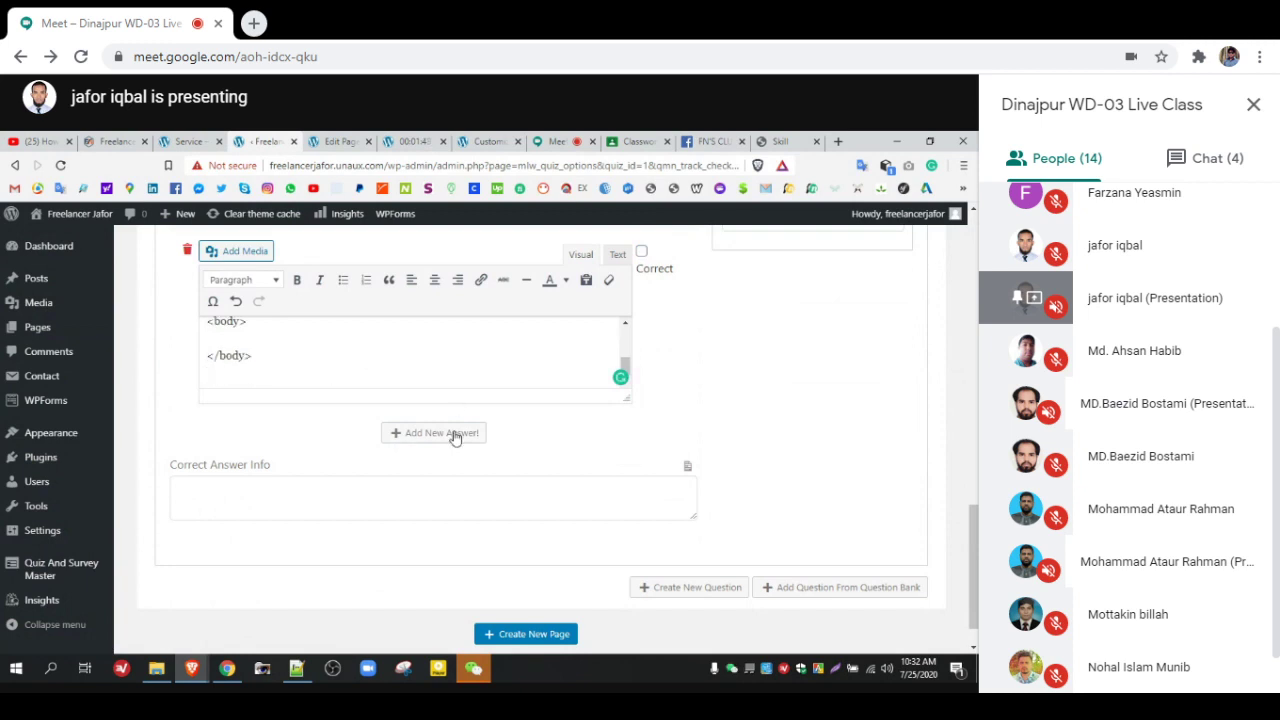
Step: Add a third rich answer with the HTML template and remove its closing </body> tag
key("ctrl+z")
key("ctrl+z")
key("ctrl+v")
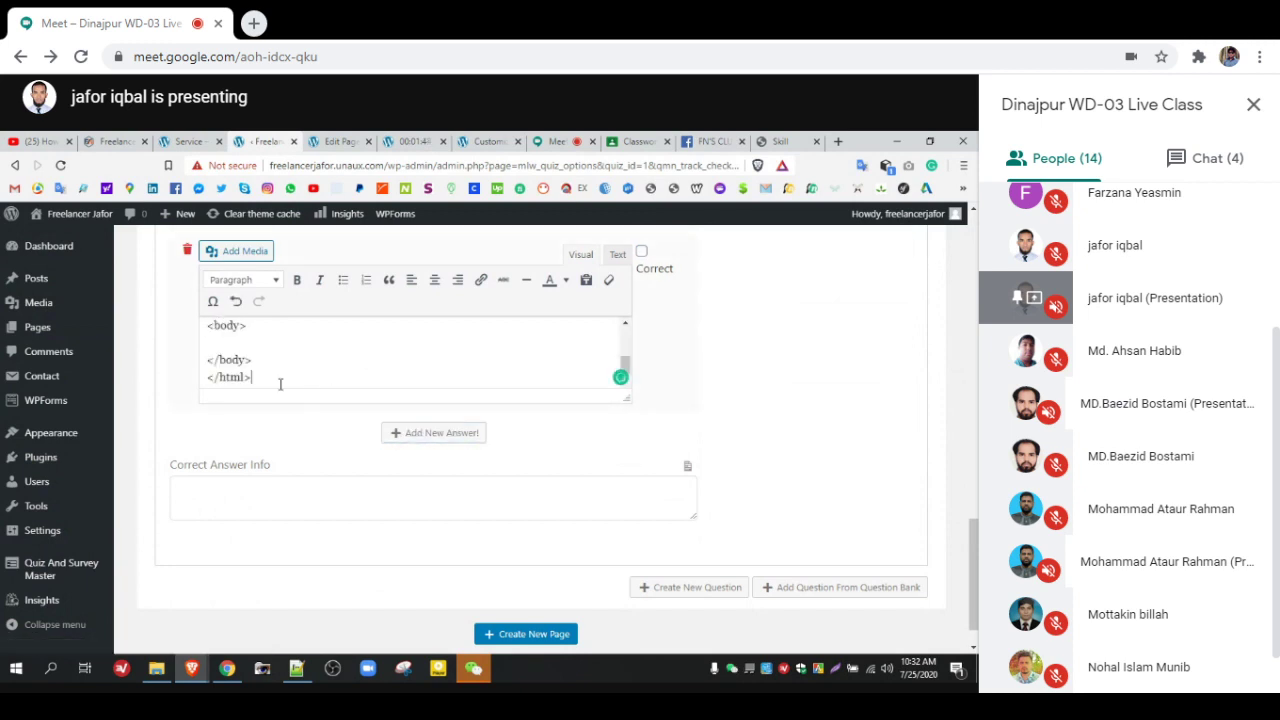
left_click_drag(254, 362, 189, 357)
key("BackSpace")
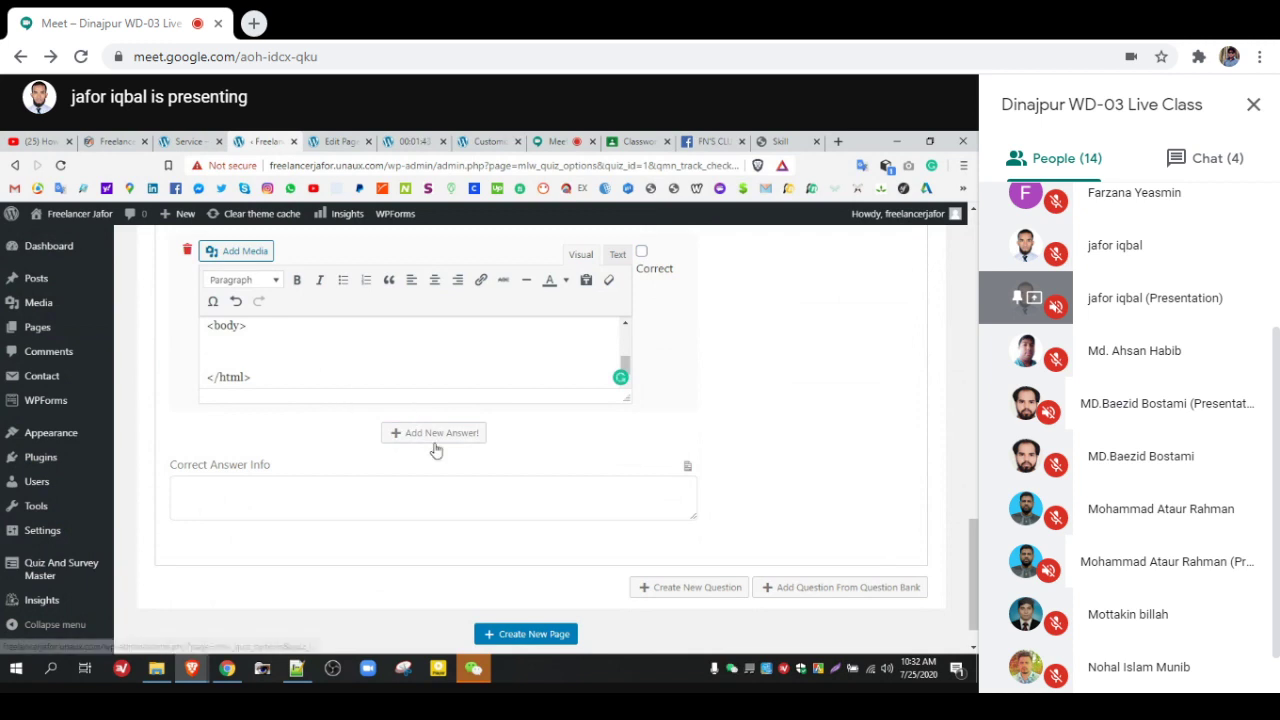
Step: Add a fourth rich answer with the HTML template, remove its opening <body> tag, and save the question
key("ctrl+z")
key("ctrl+z")
left_click(436, 445)
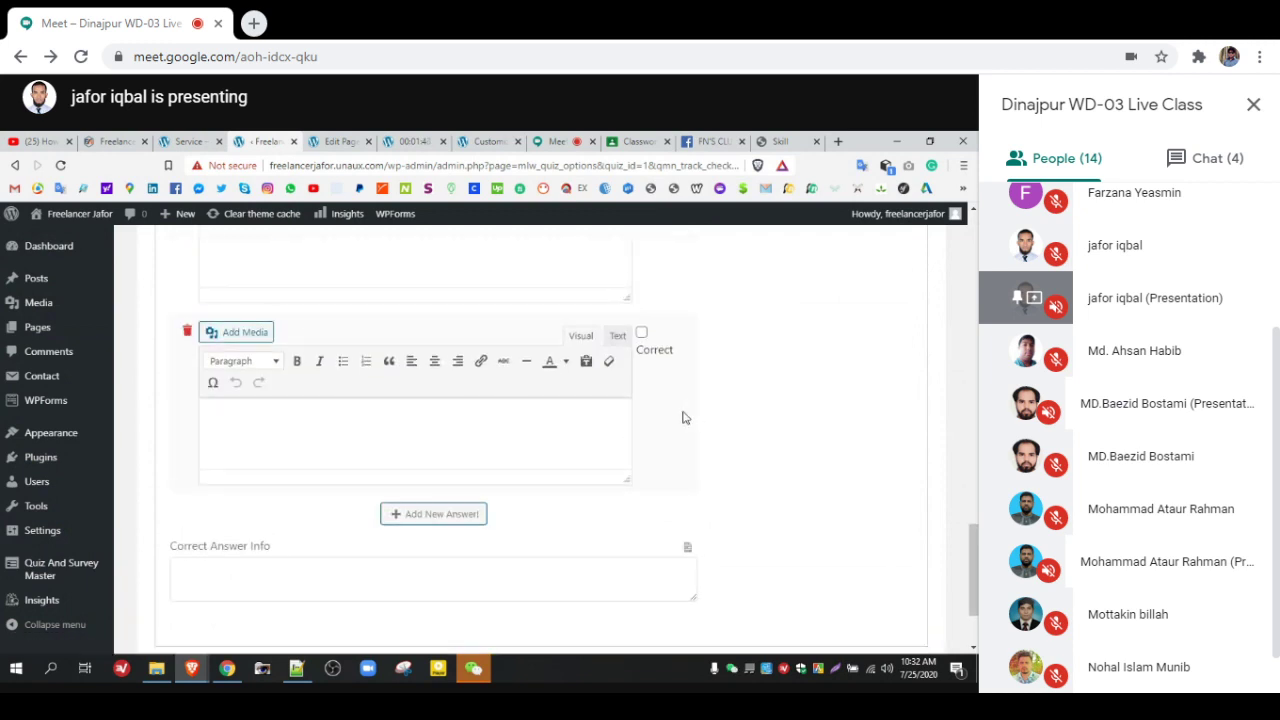
left_click(186, 394)
left_click(329, 324)
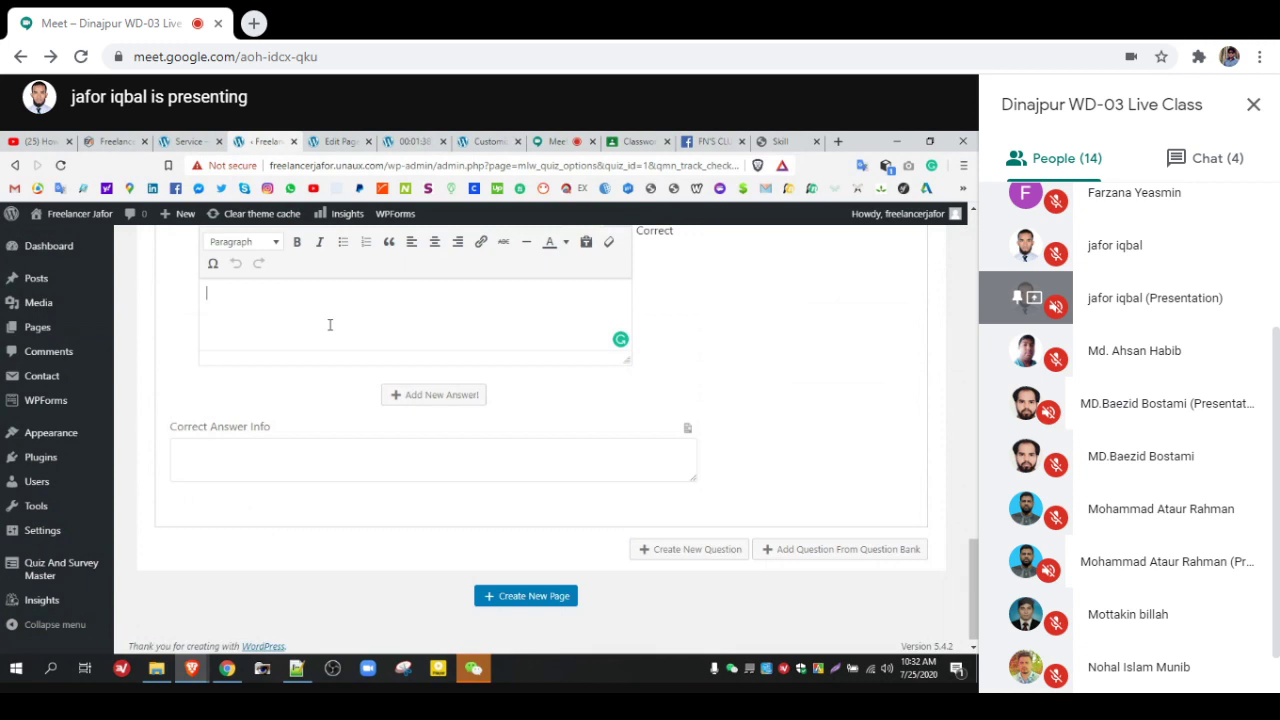
key("ctrl+v")
left_click_drag(251, 297, 211, 316)
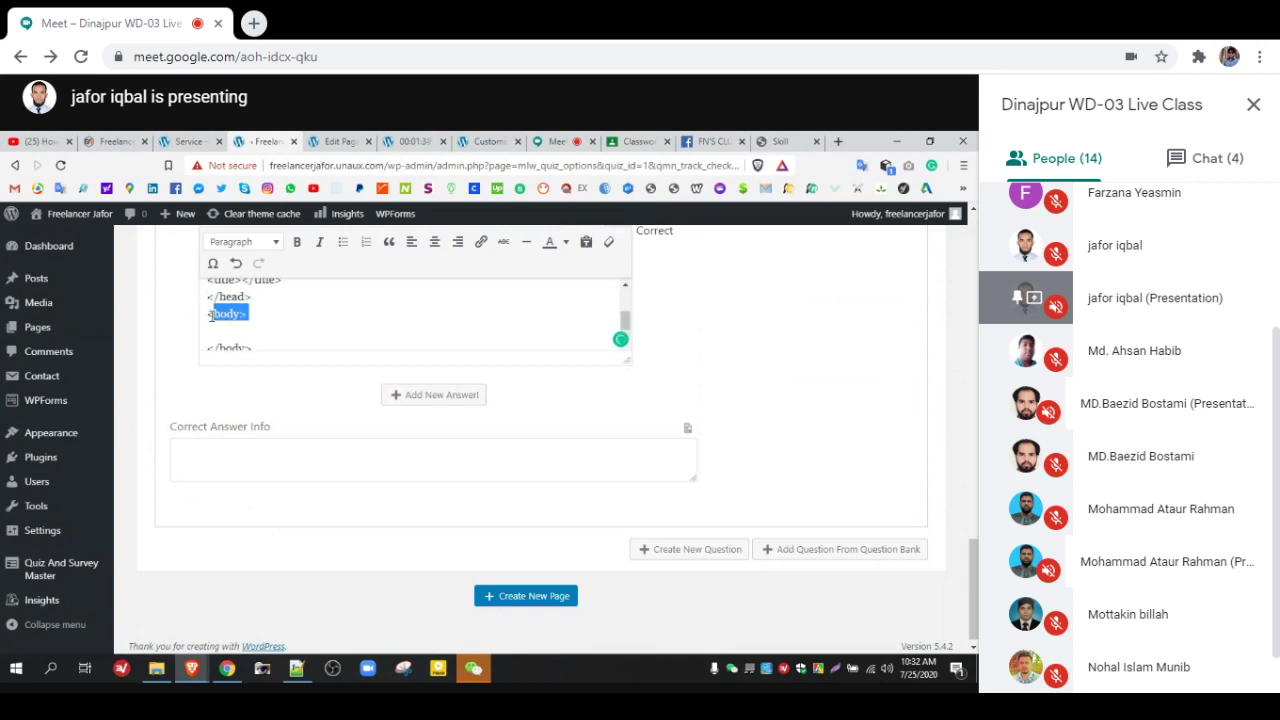
key("BackSpace")
key("BackSpace")
key("Delete")
key("Delete")
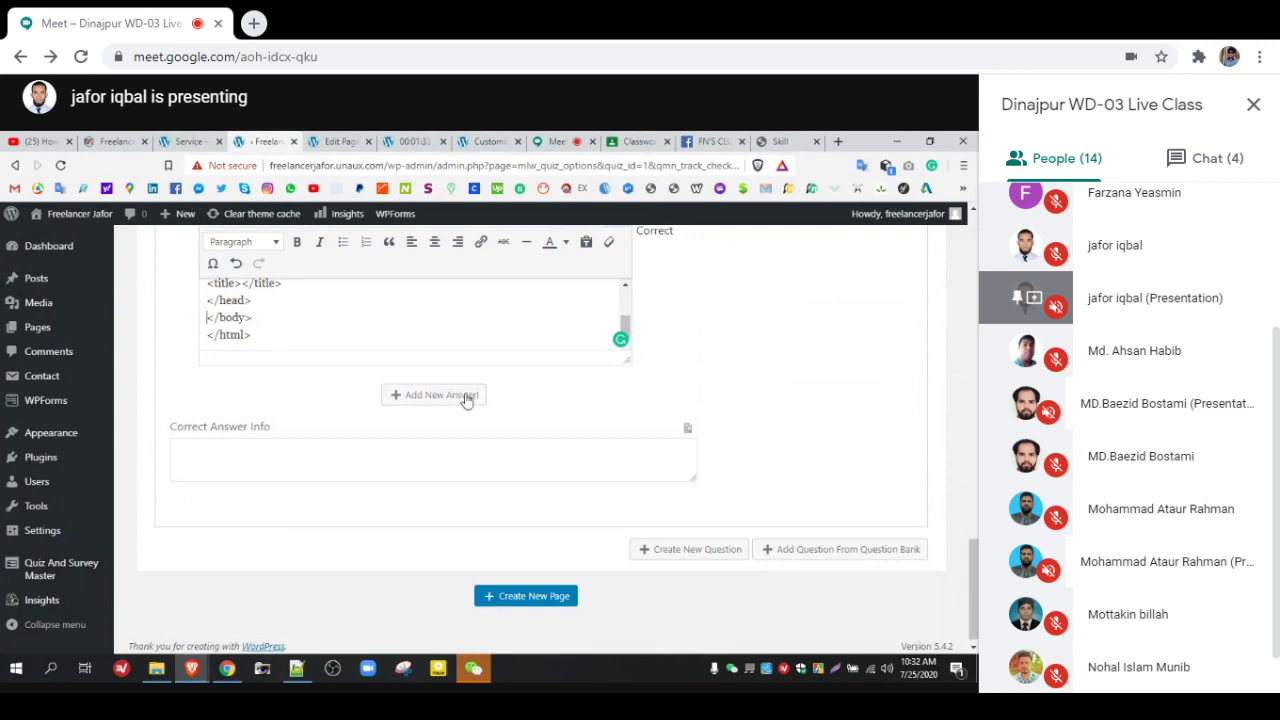
scroll(743, 391, "up", 10)
left_click(867, 367)
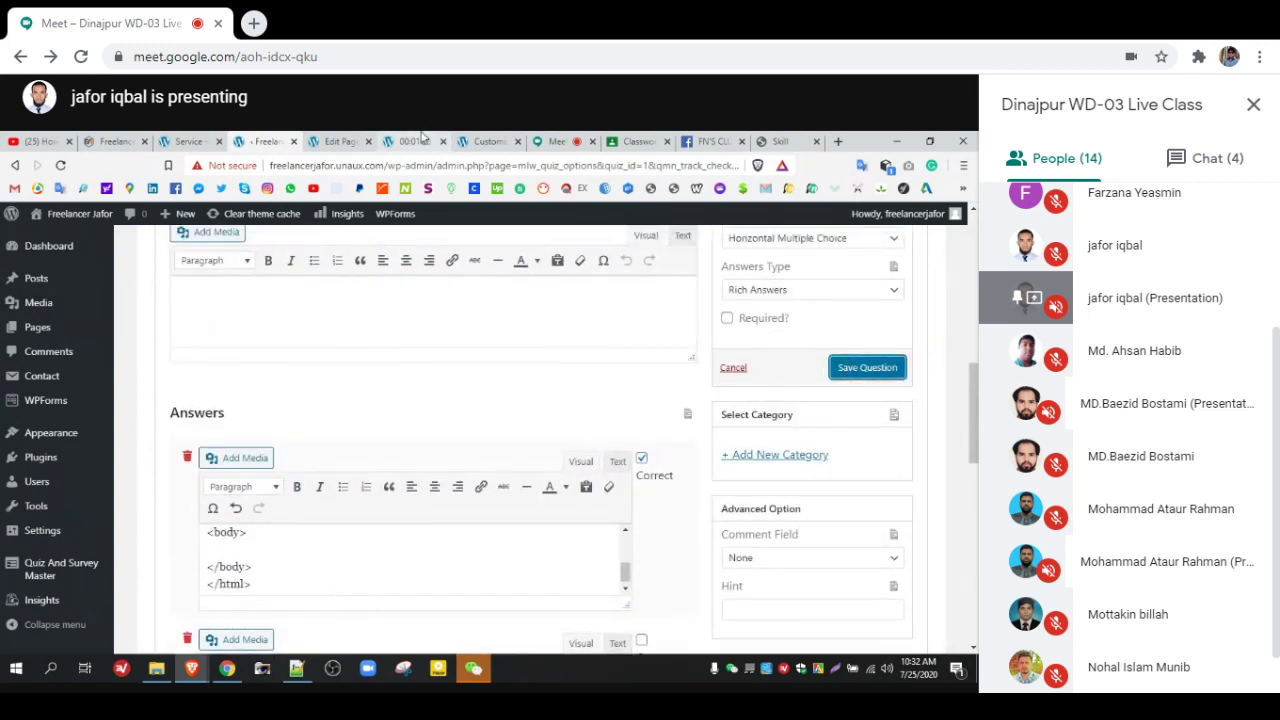
Step: Reload the website's home page and check how the question's rich answers are displayed
left_click(415, 141)
right_click(424, 320)
left_click(457, 356)
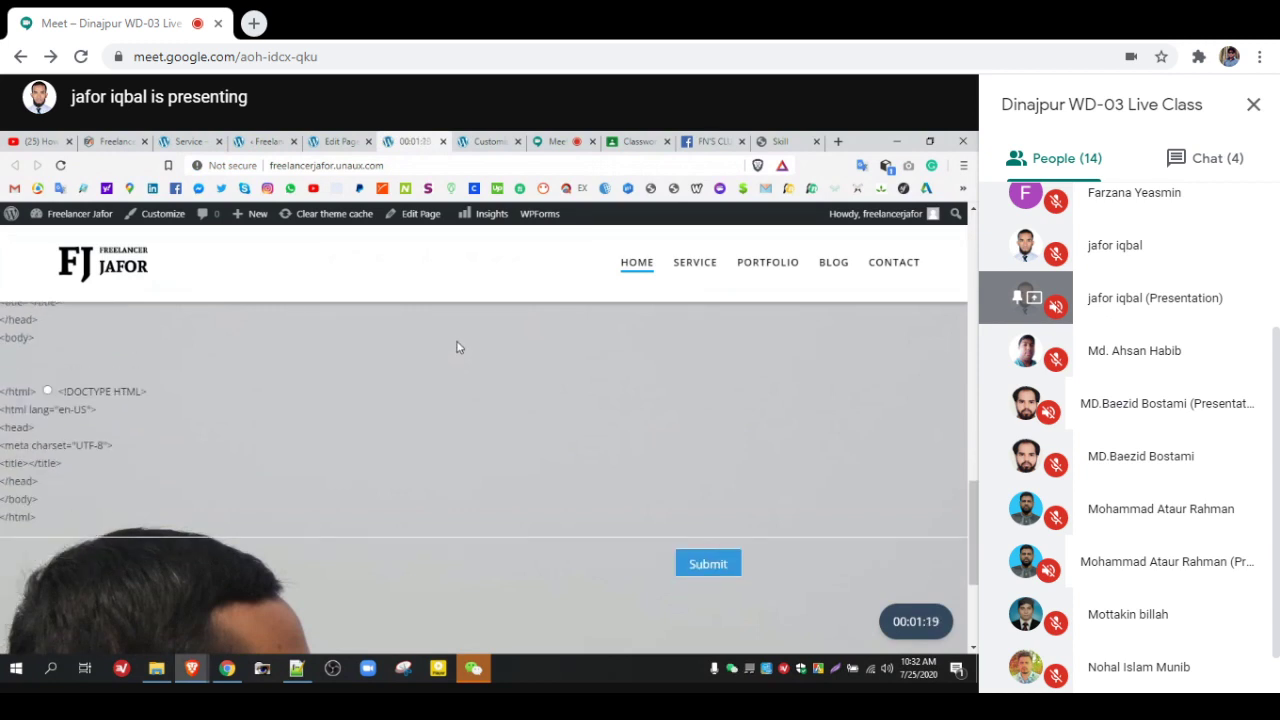
Step: Return to the quiz editor and collapse the HTML basic template question, keeping its answers type as Rich Answers
left_click(280, 137)
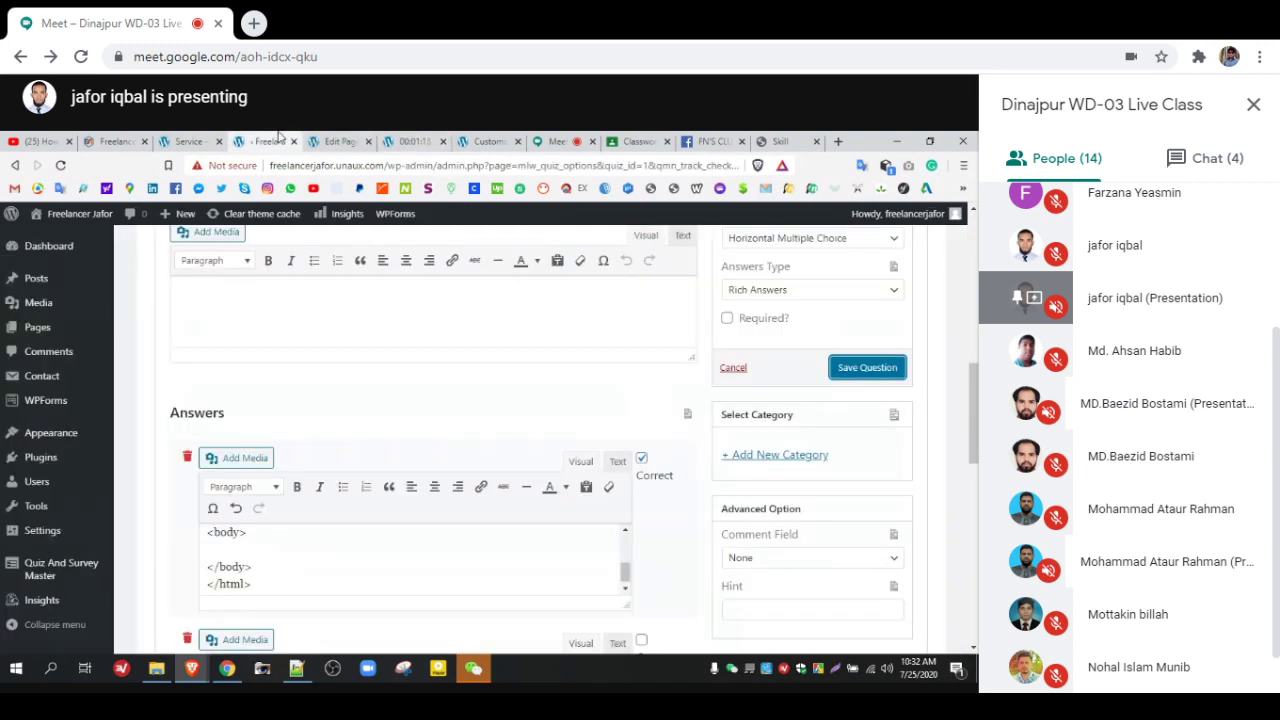
scroll(600, 350, "up", 1)
left_click(808, 361)
left_click(808, 366)
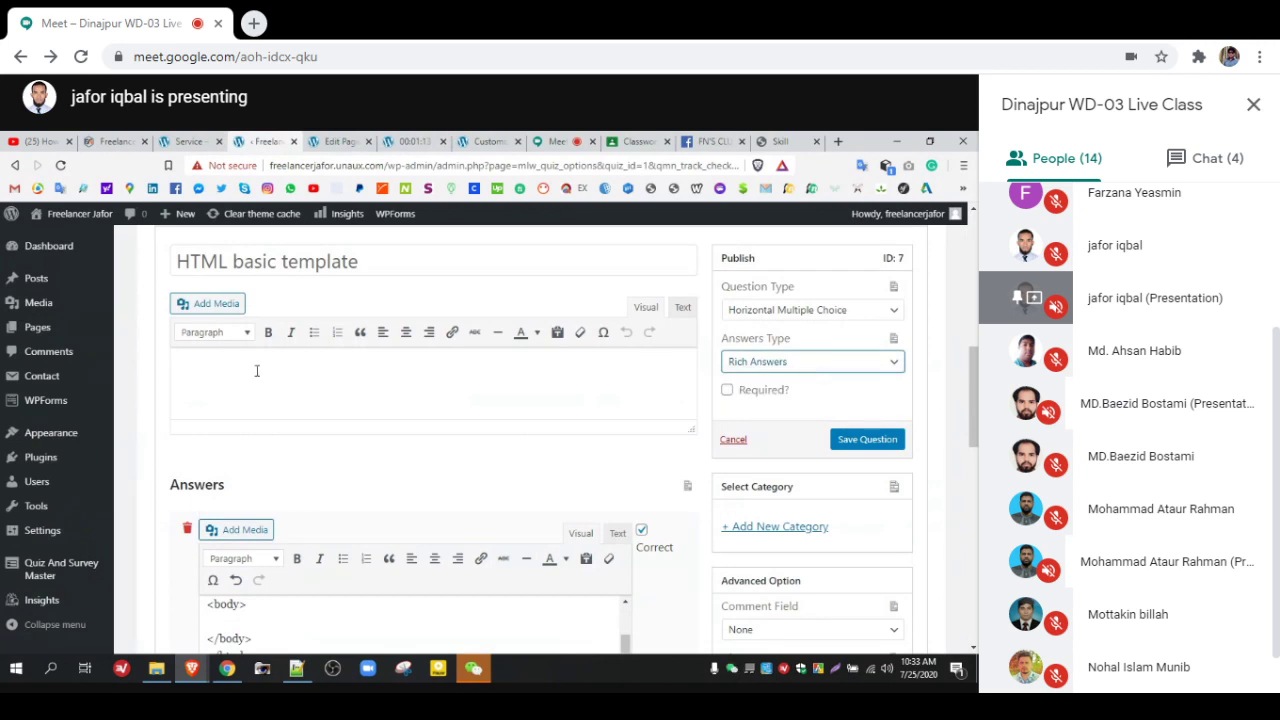
scroll(381, 379, "up", 2)
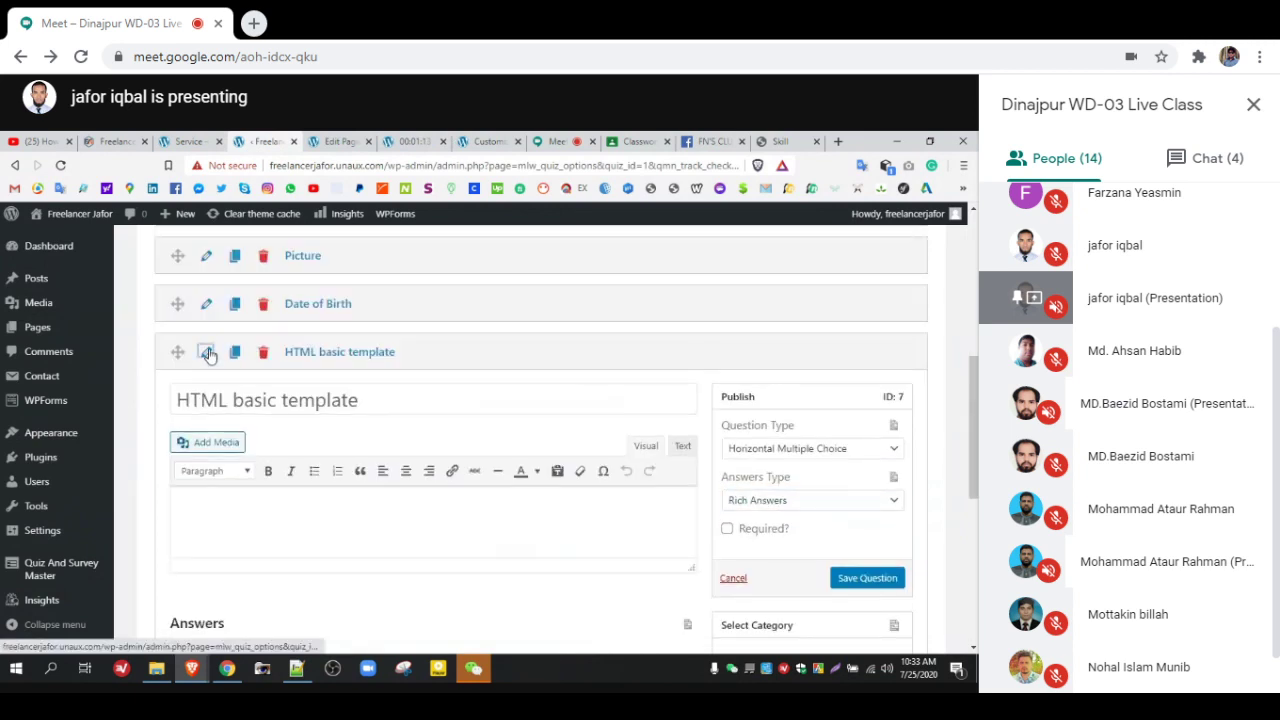
left_click(207, 353)
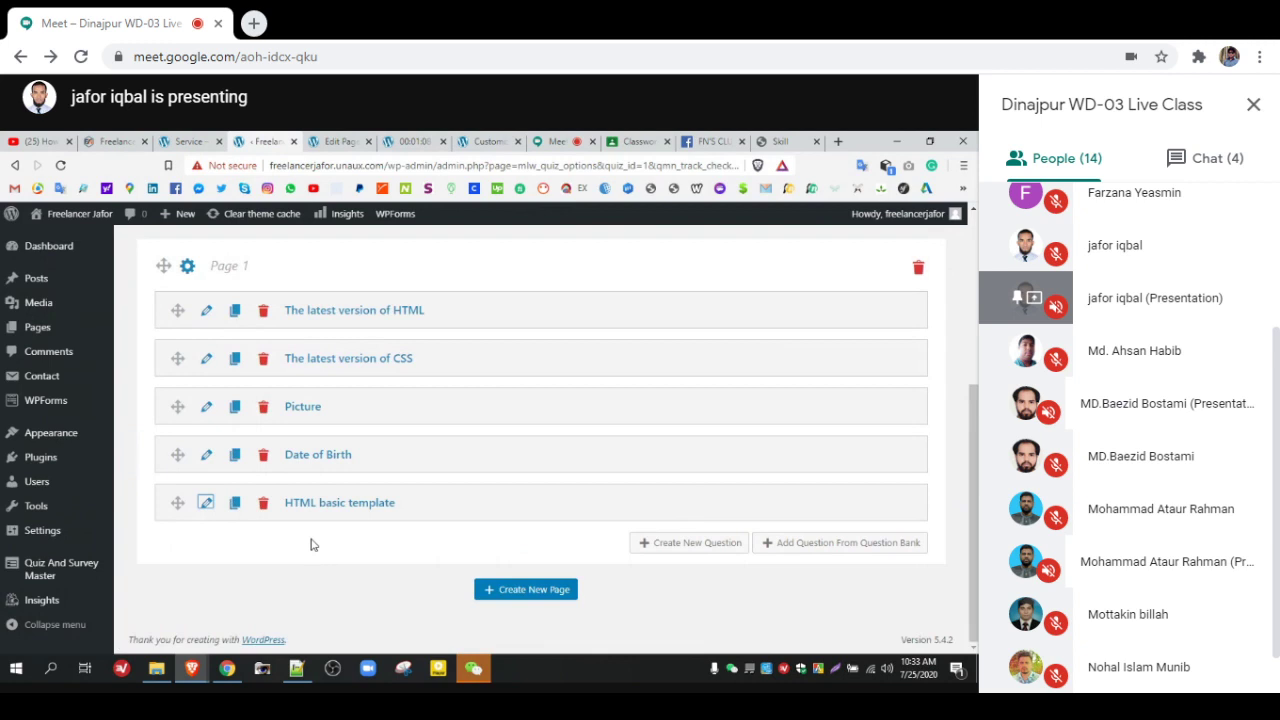
Step: Create a new question on Page 1, set its question type to Drop Down and clear the placeholder title
left_click(654, 546)
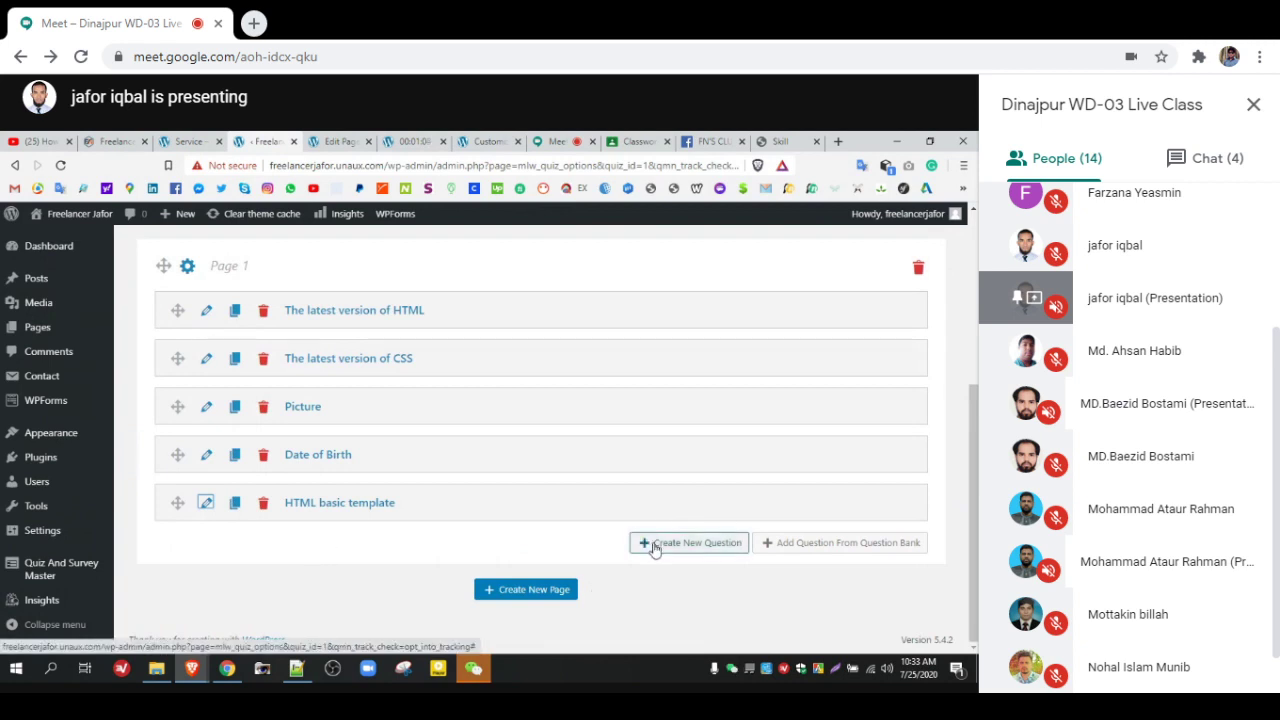
scroll(430, 452, "down", 2)
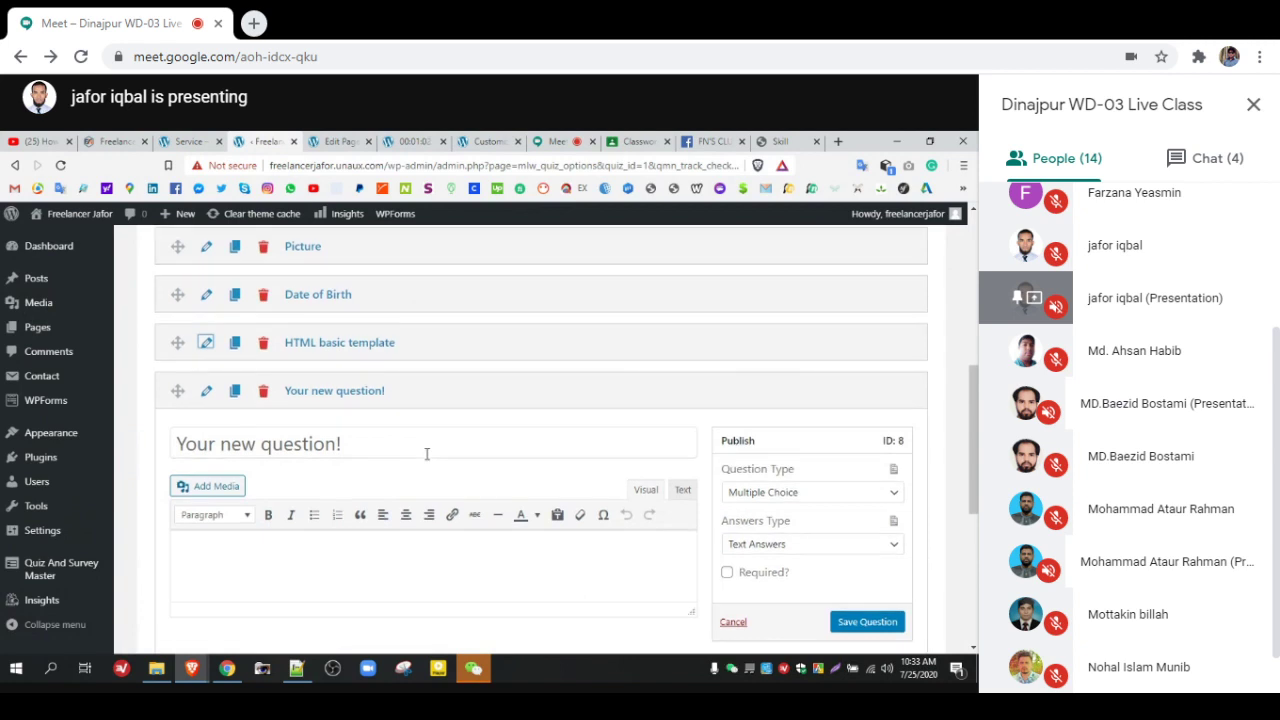
left_click(789, 360)
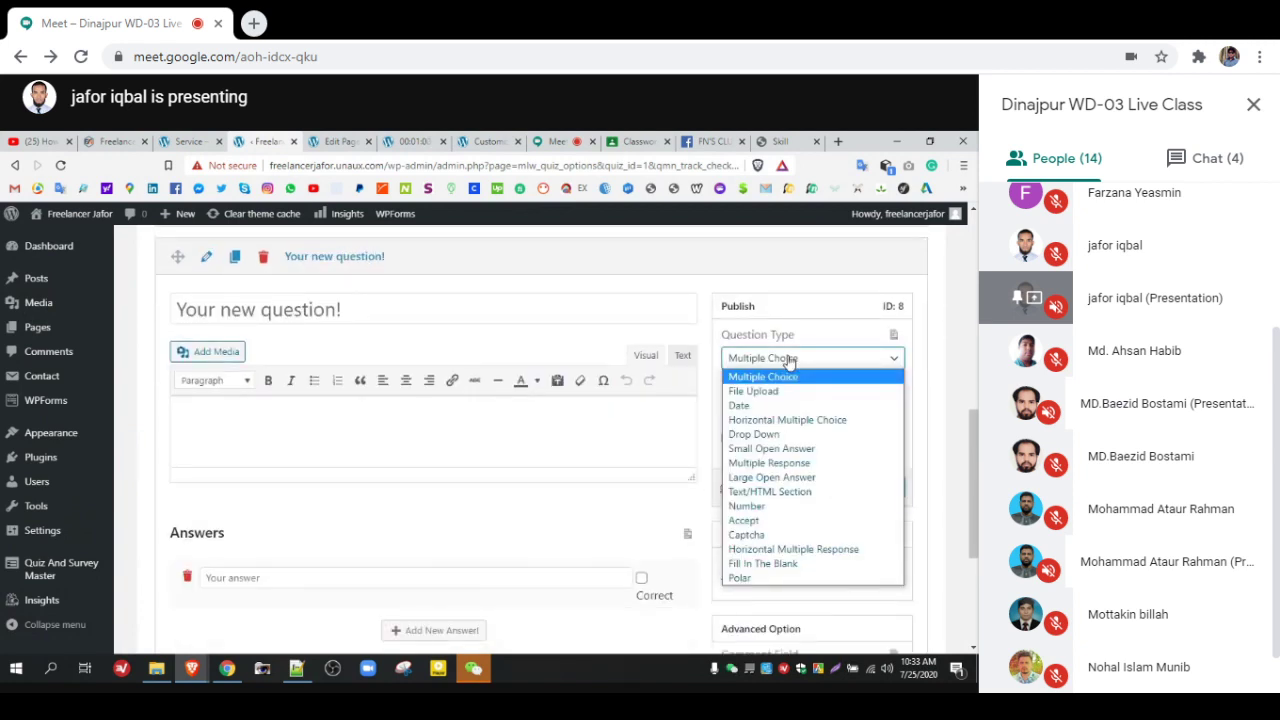
left_click(776, 436)
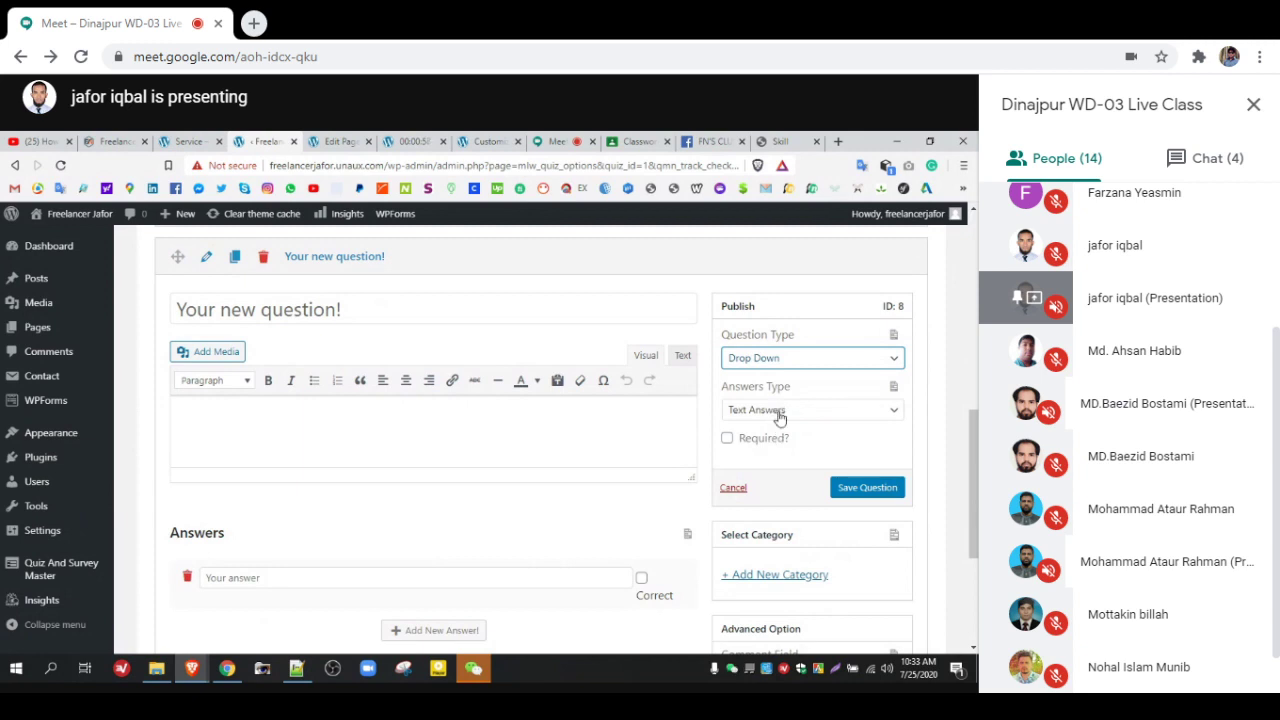
left_click_drag(356, 313, 152, 310)
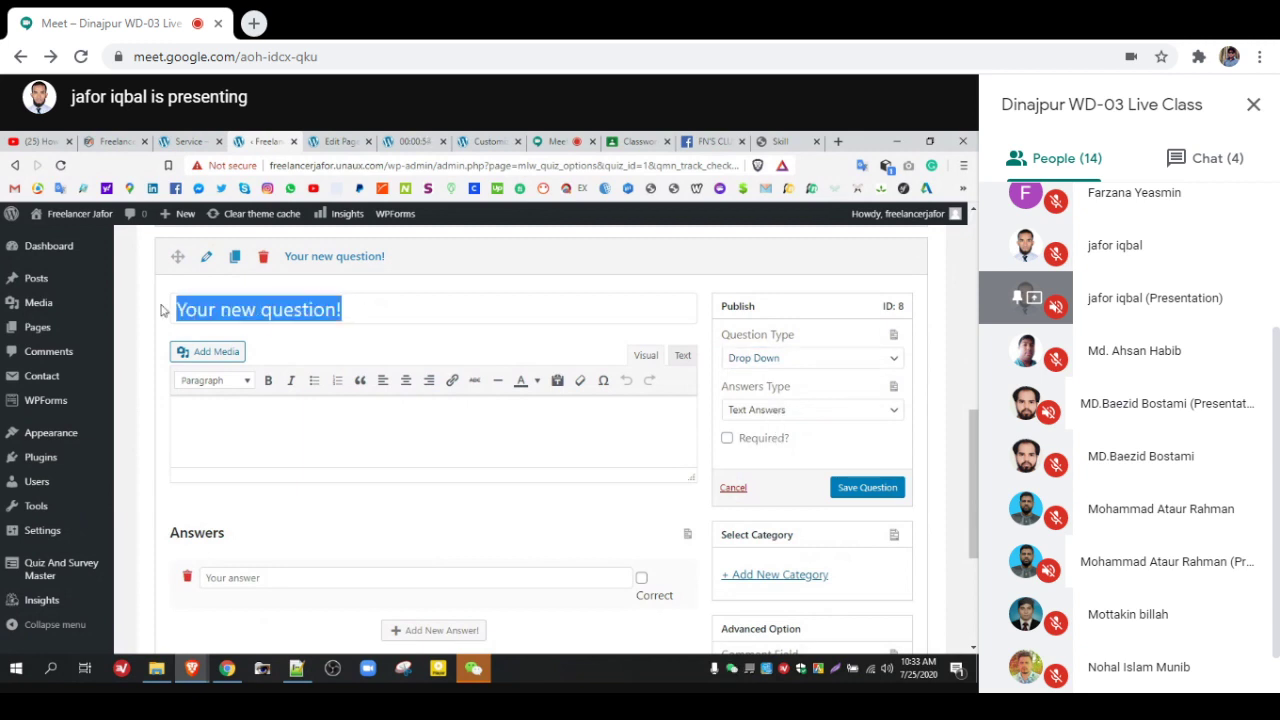
key("BackSpace")
Step: Switch the new question's answers type to Rich Answers, accept the answer reset, and add one blank answer
left_click(791, 412)
left_click(773, 441)
left_click(560, 247)
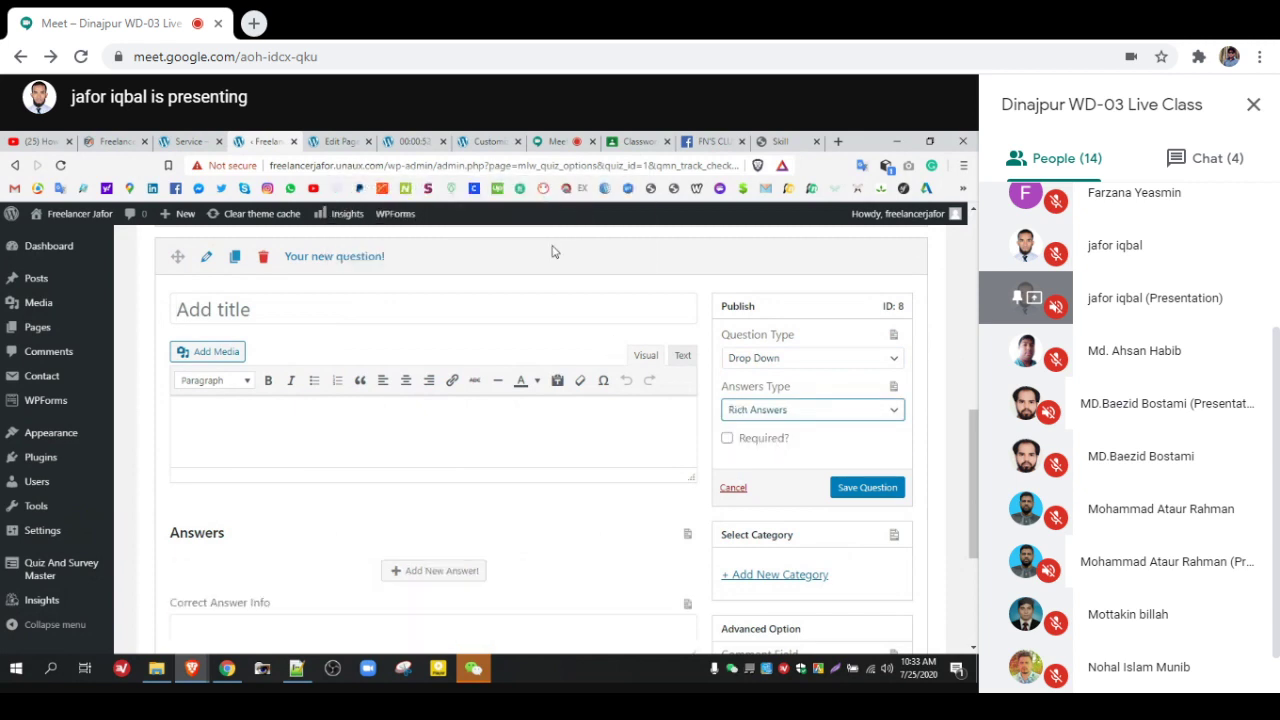
left_click(431, 571)
scroll(356, 468, "up", 3)
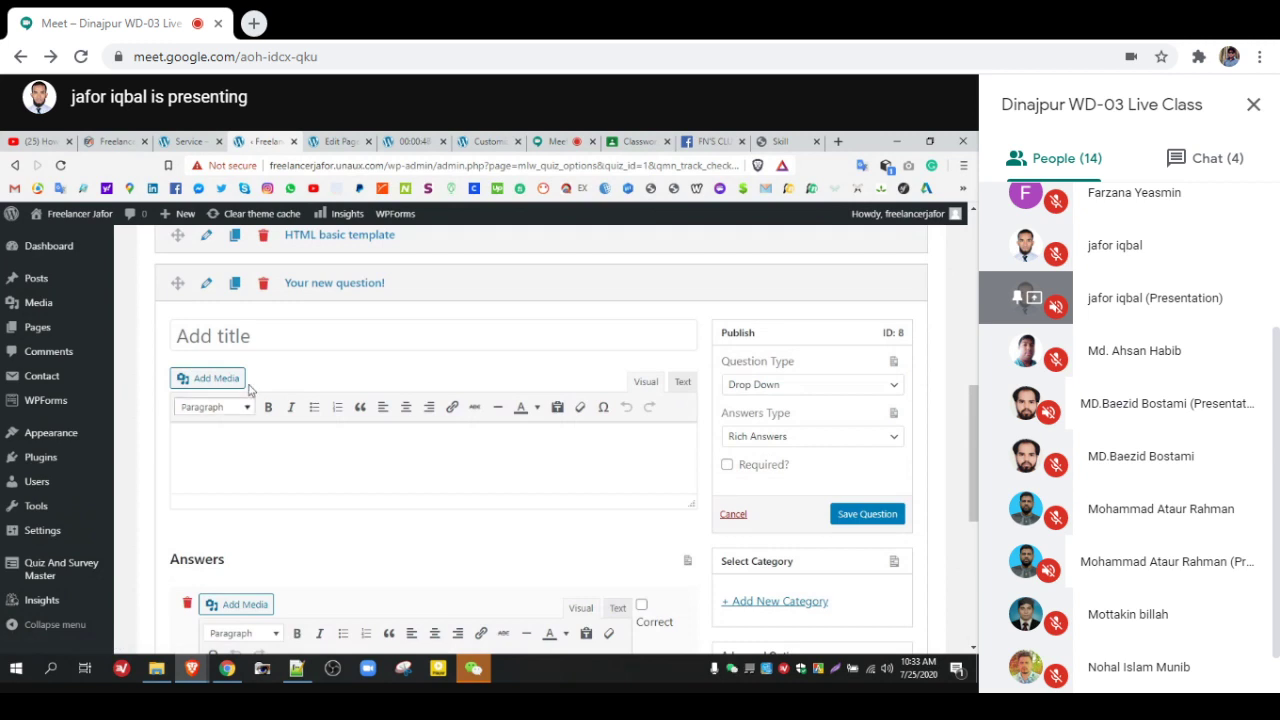
Step: Title the new drop-down question "The latest version of CSS", reusing the suggested HTML title and replacing HTML with CSS
left_click(236, 336)
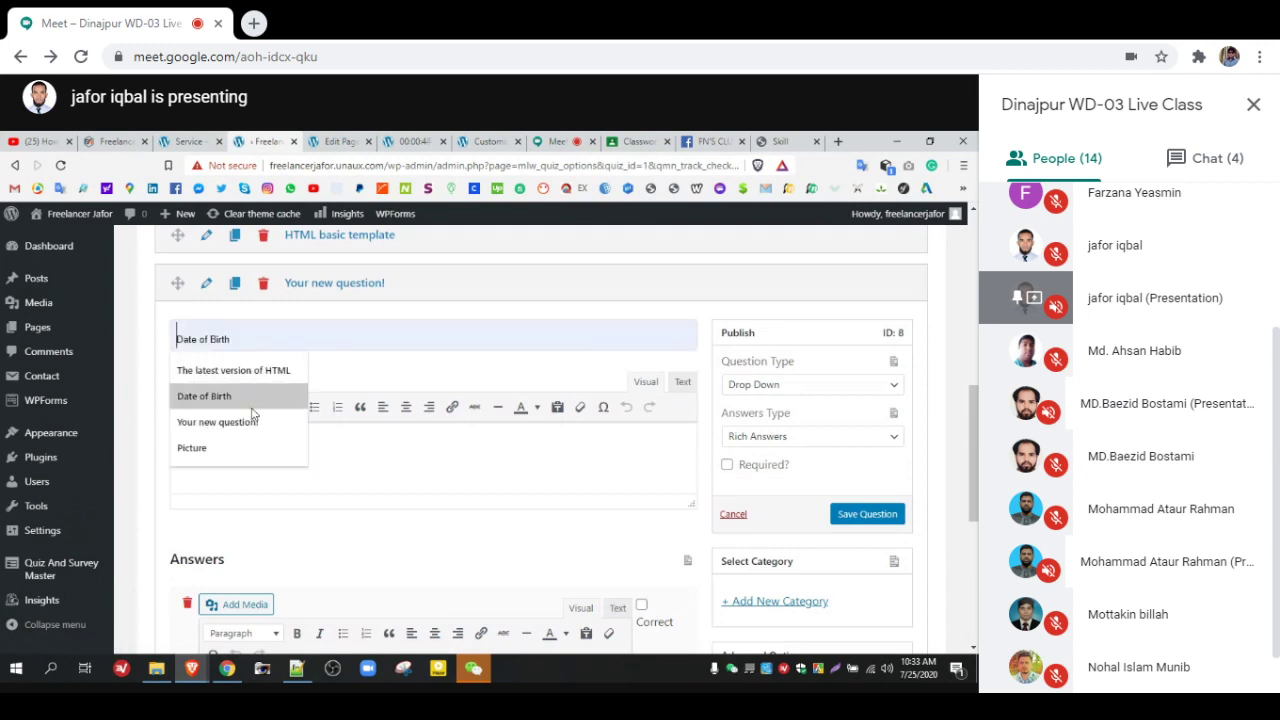
left_click(255, 372)
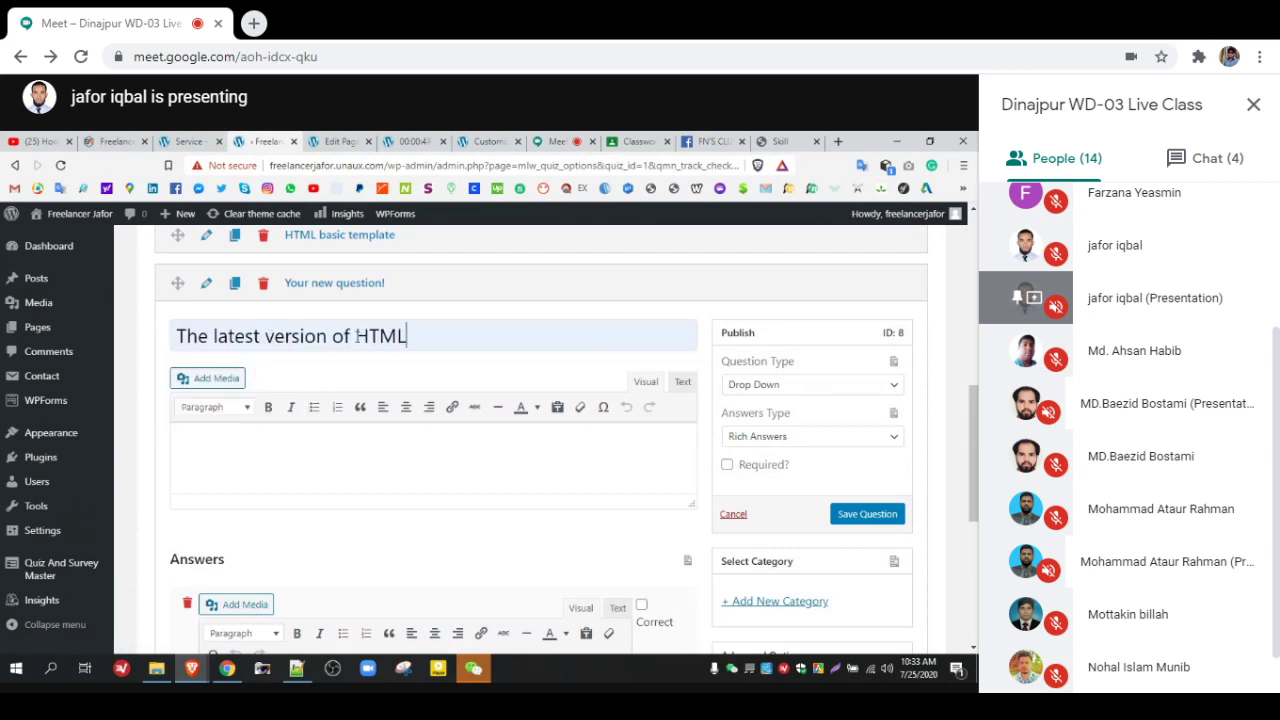
left_click_drag(356, 336, 430, 336)
type("CSS")
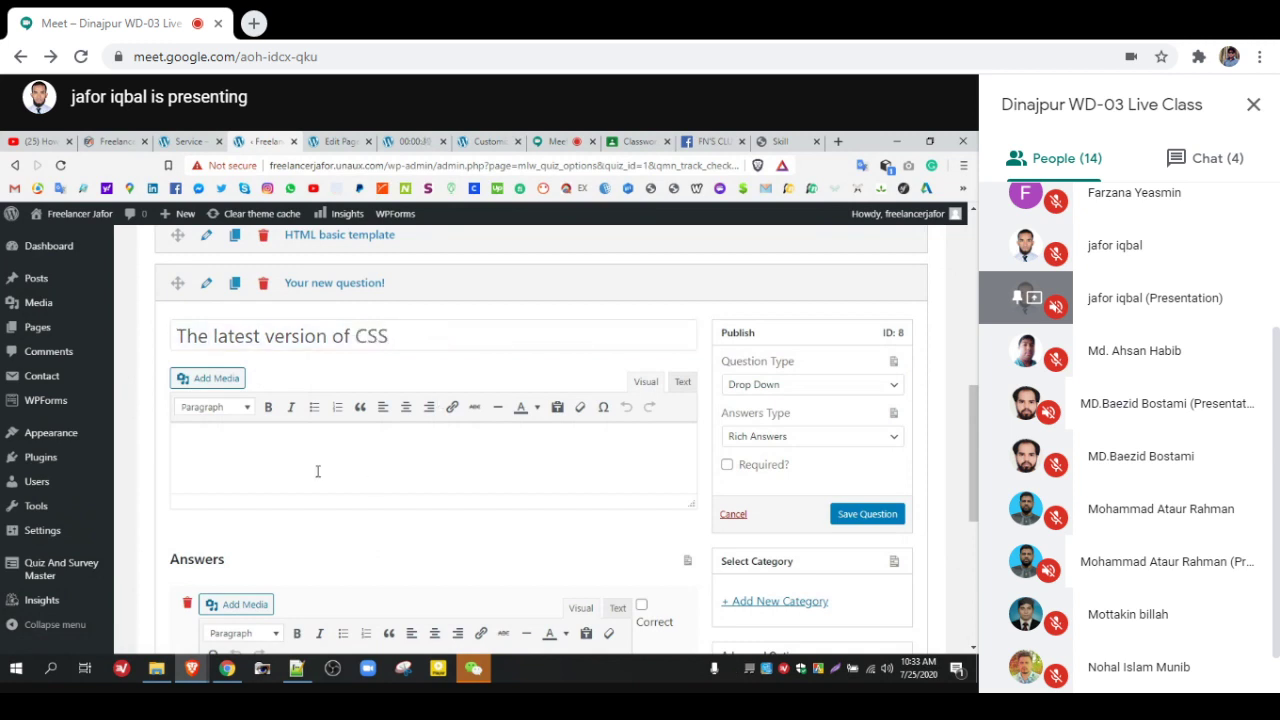
Step: Paste the copied HTML template into the first answer and mark it as correct, adding a second blank answer
scroll(317, 471, "down", 5)
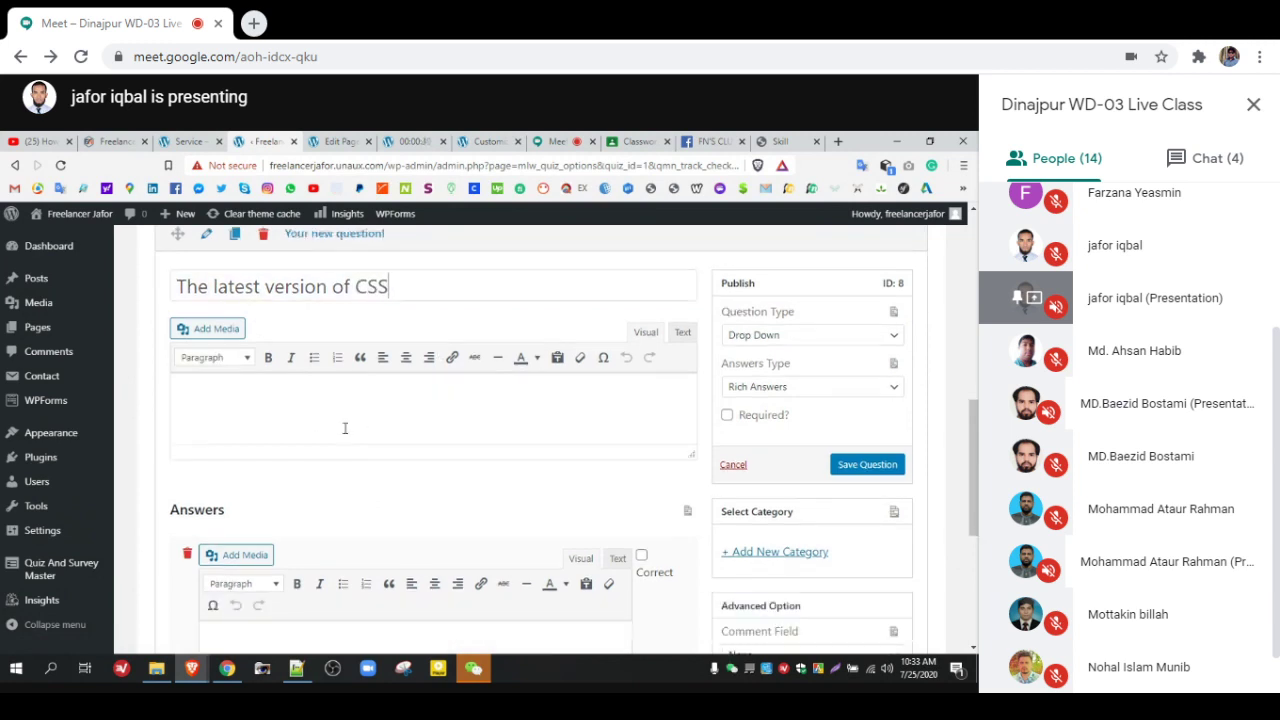
left_click(314, 413)
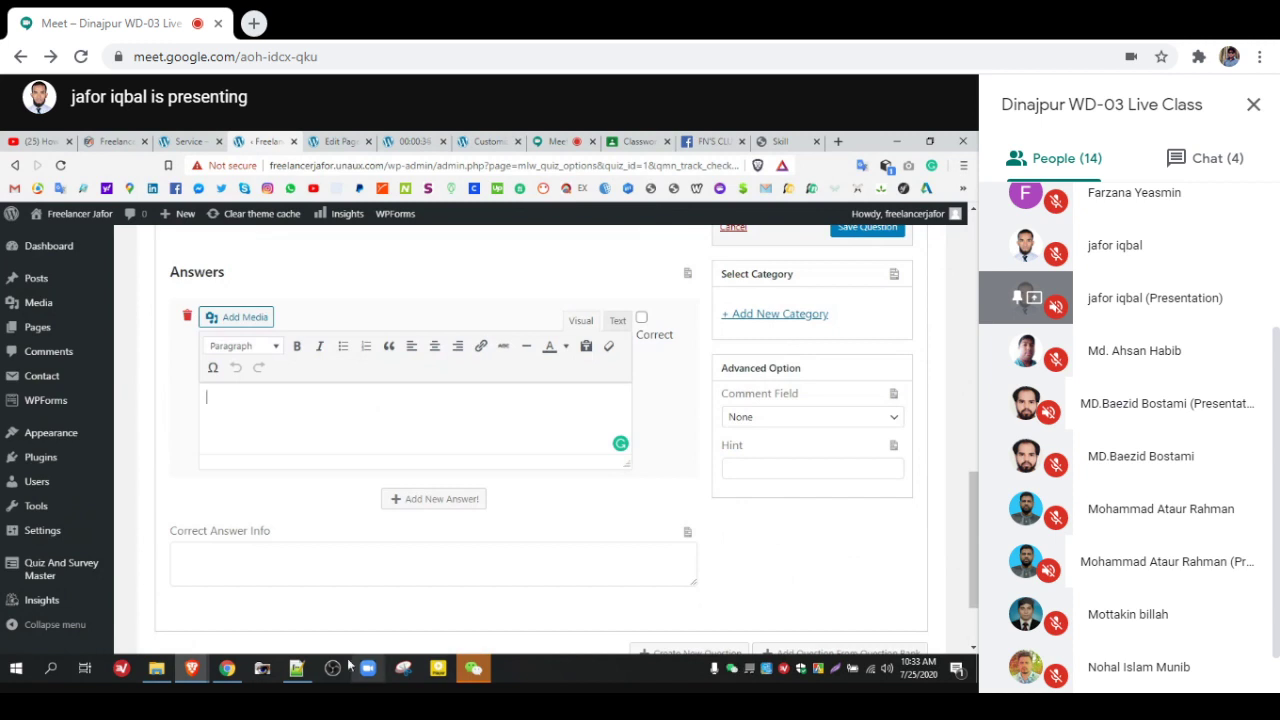
mouse_move(297, 668)
key("ctrl+v")
left_click(426, 499)
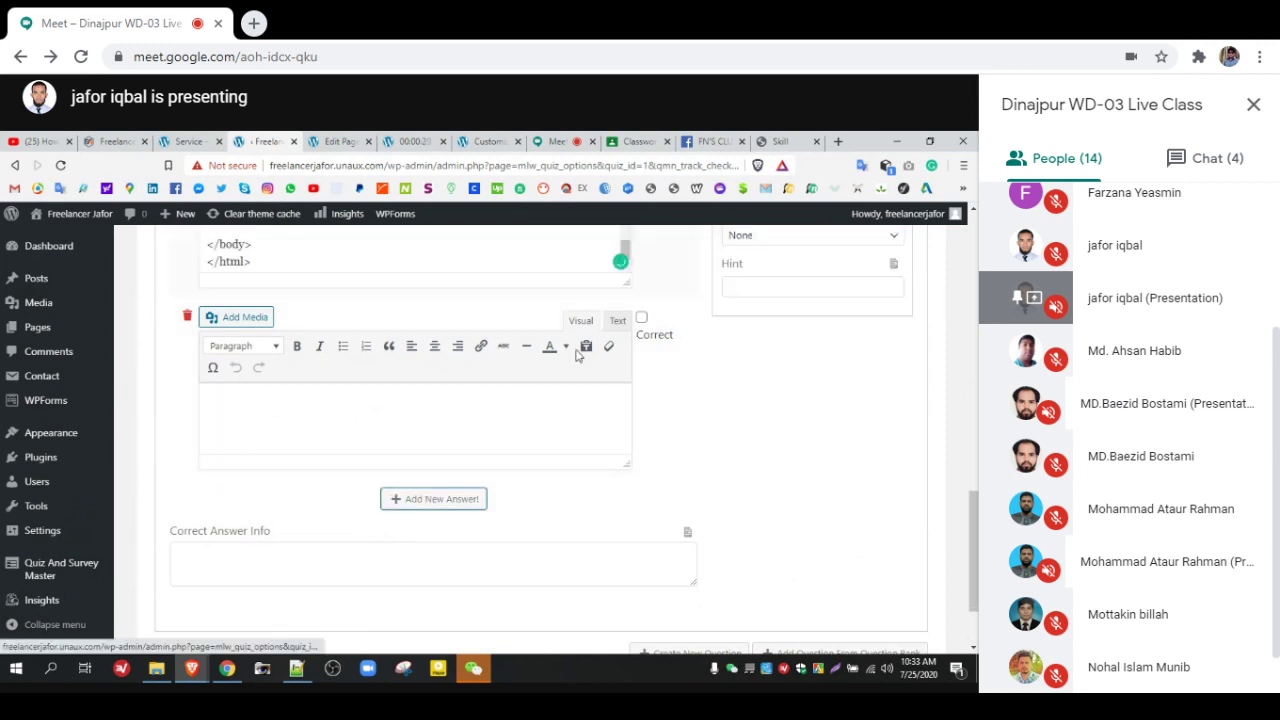
scroll(648, 348, "up", 3)
left_click(642, 282)
Step: Paste the HTML template into the second answer and delete its closing </html> tag
left_click(376, 554)
key("ctrl+v")
left_click_drag(252, 583, 213, 587)
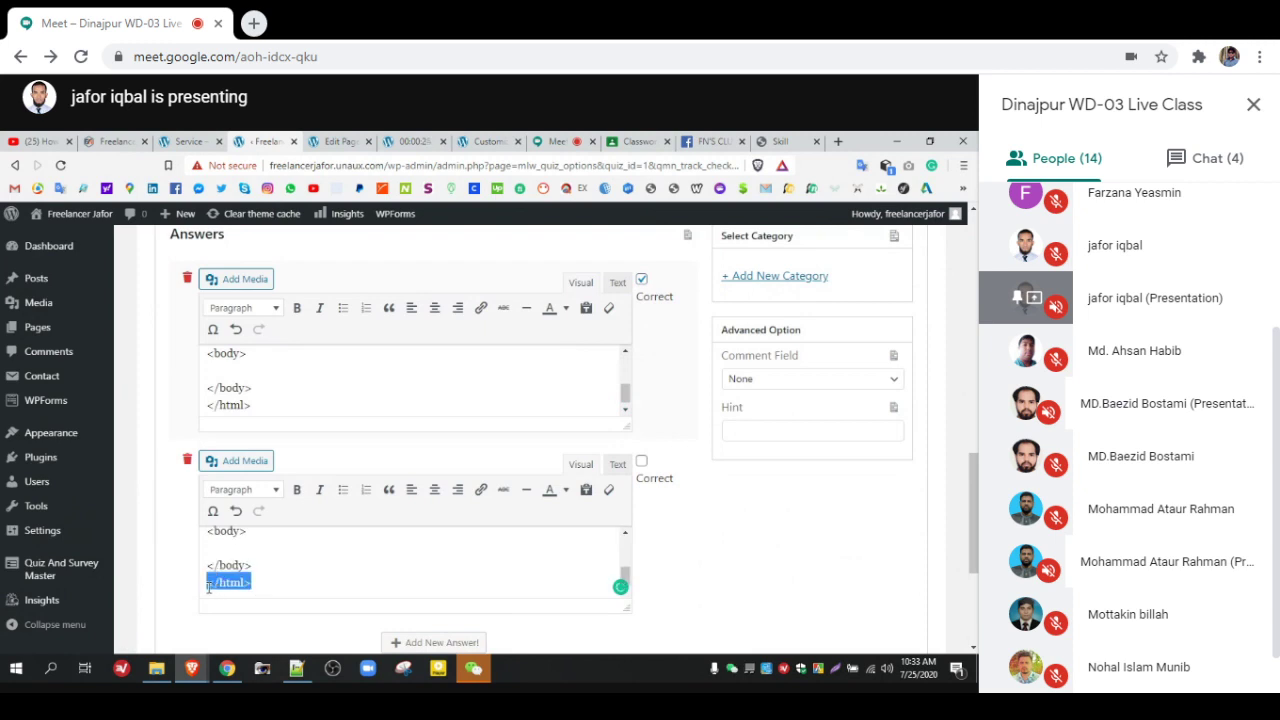
key("BackSpace")
key("BackSpace")
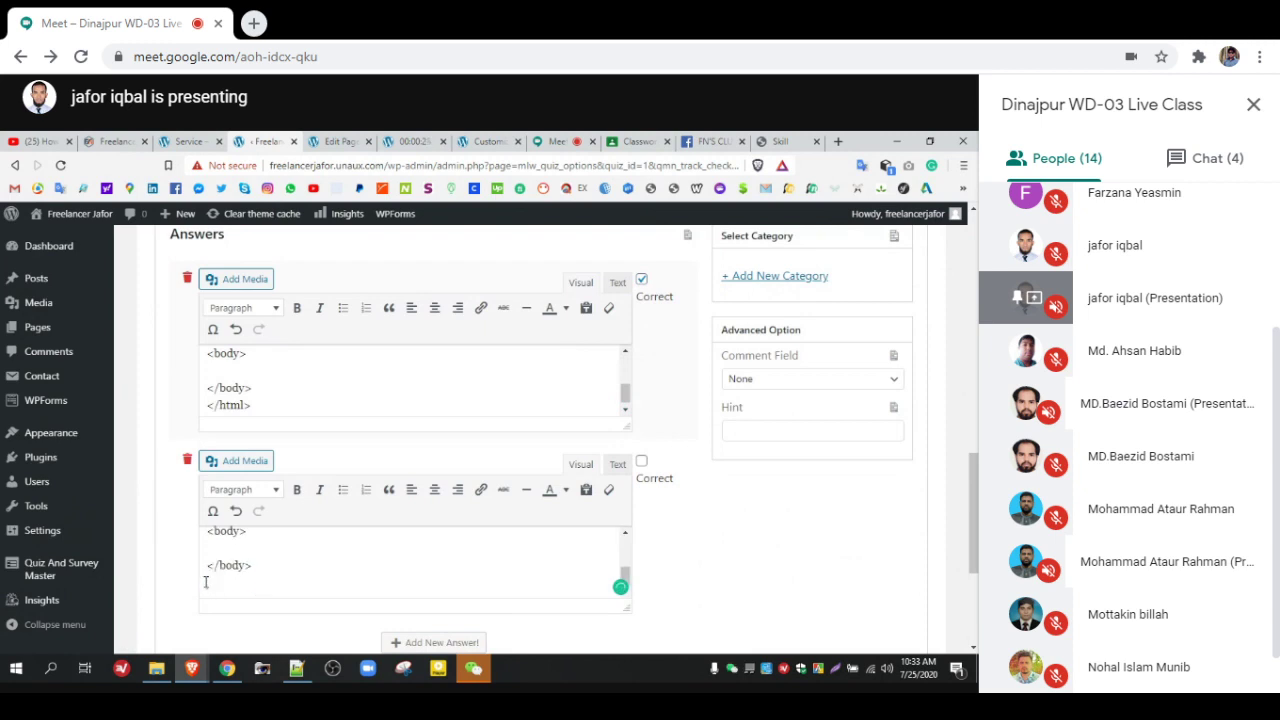
Step: Add a third answer containing the HTML template and delete its closing </body> tag
left_click(461, 642)
left_click(406, 538)
key("ctrl+v")
left_click_drag(260, 570, 208, 569)
key("BackSpace")
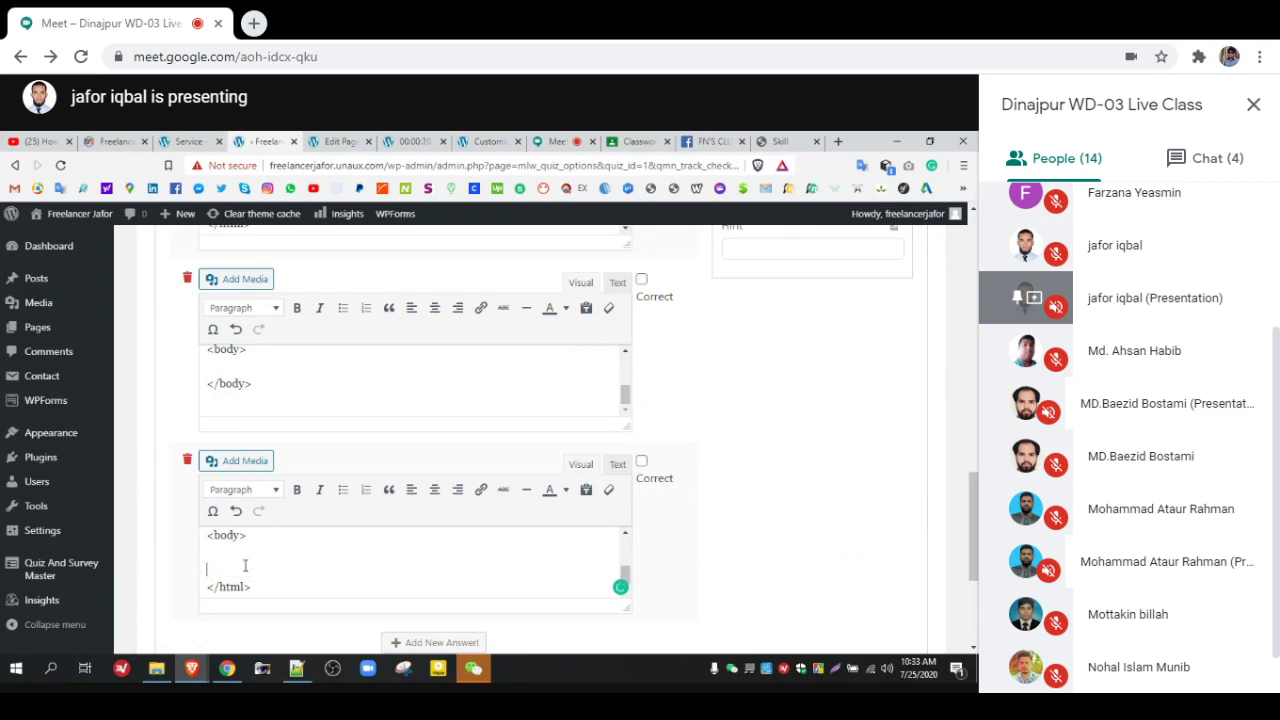
Step: Add a fourth answer containing the HTML template without its opening <body> tag, and save the question
key("ctrl+z")
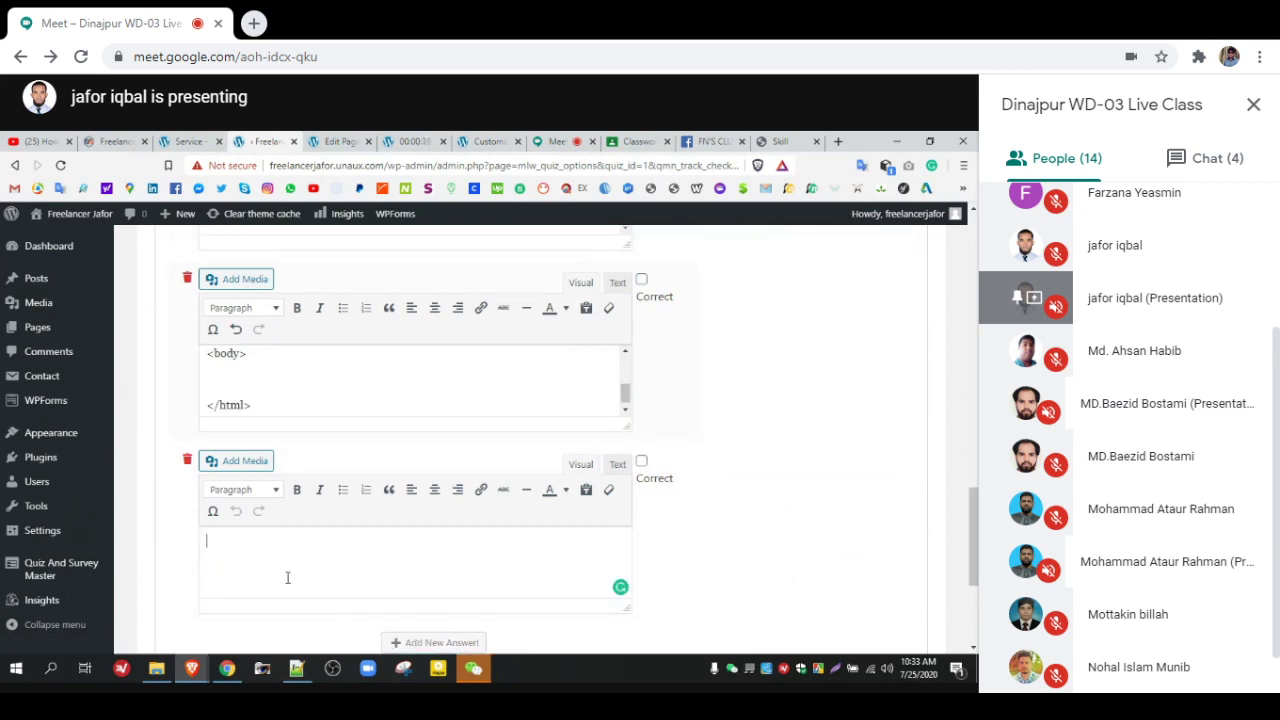
key("ctrl+v")
left_click_drag(253, 540, 183, 589)
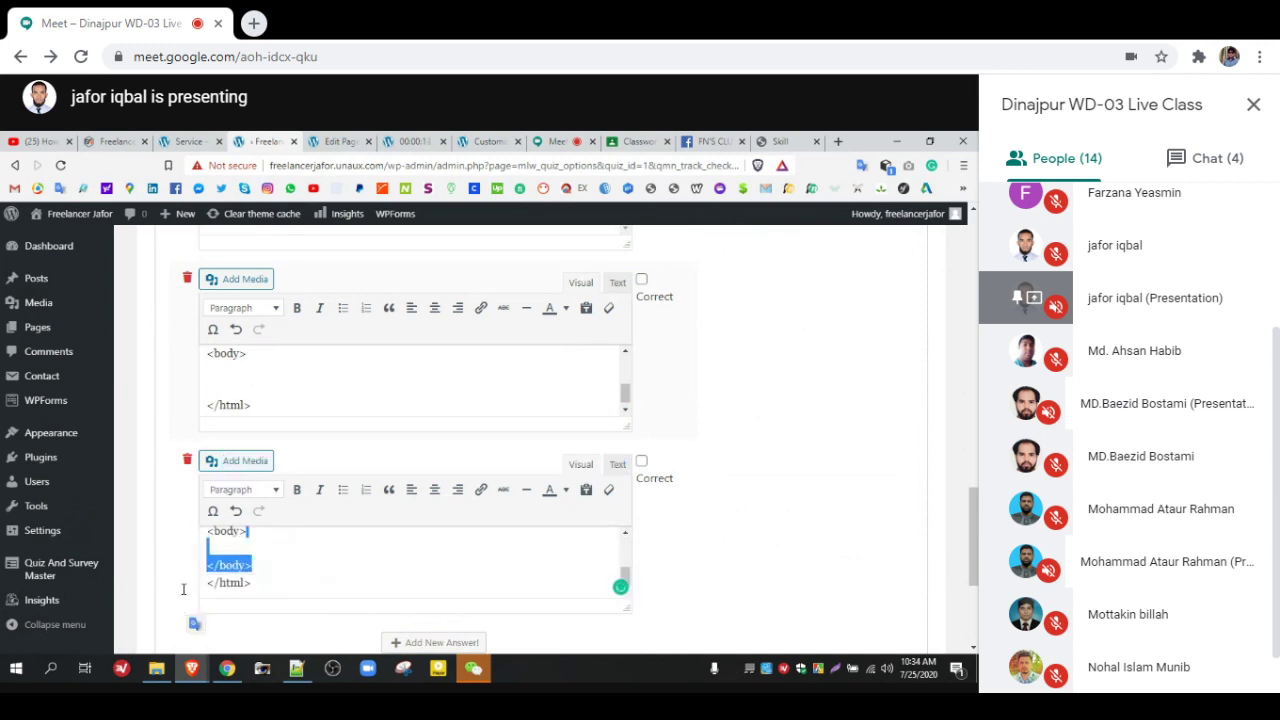
left_click(239, 549)
left_click_drag(242, 532, 207, 558)
left_click(240, 560)
scroll(252, 531, "down", 3)
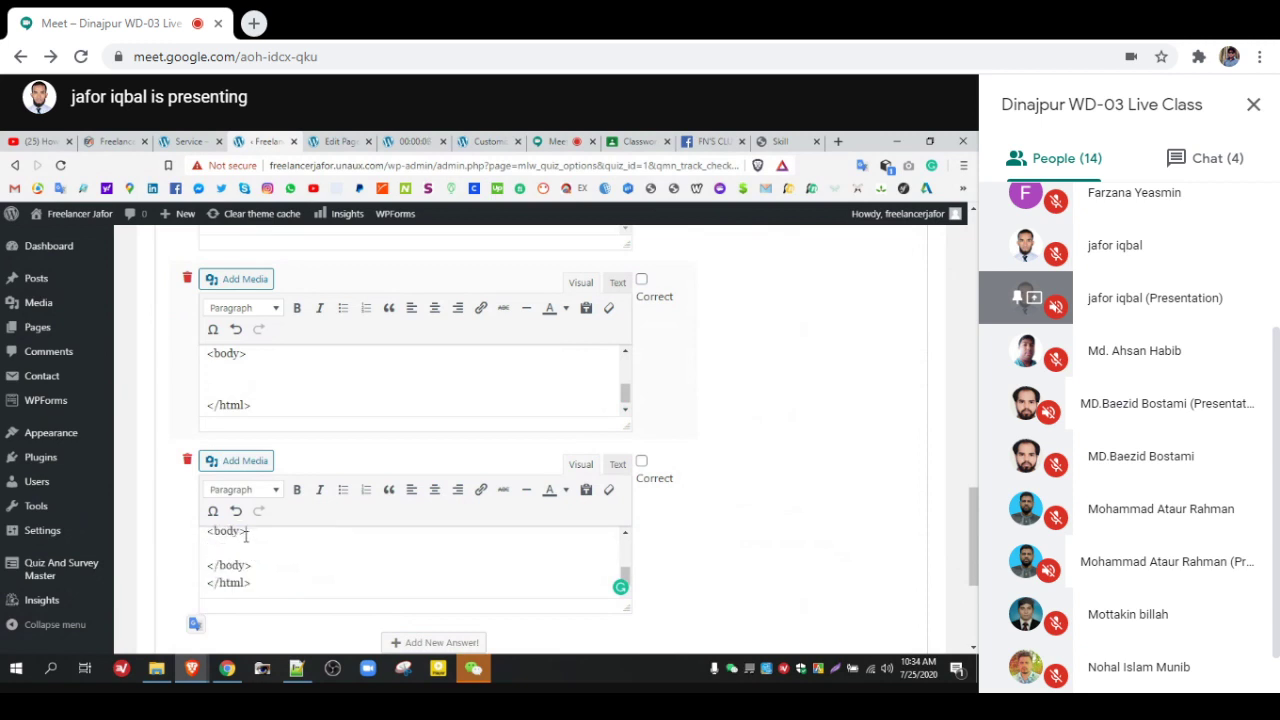
left_click(245, 536)
key("BackSpace")
key("BackSpace")
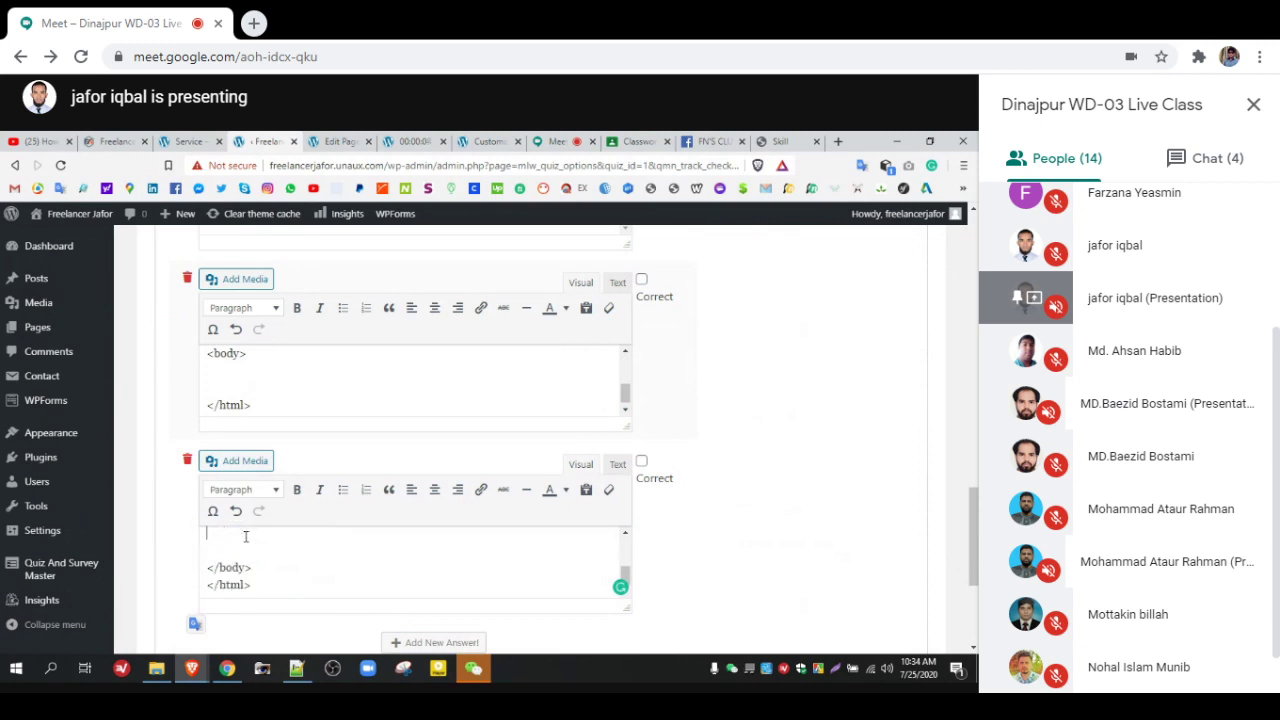
scroll(731, 429, "up", 10)
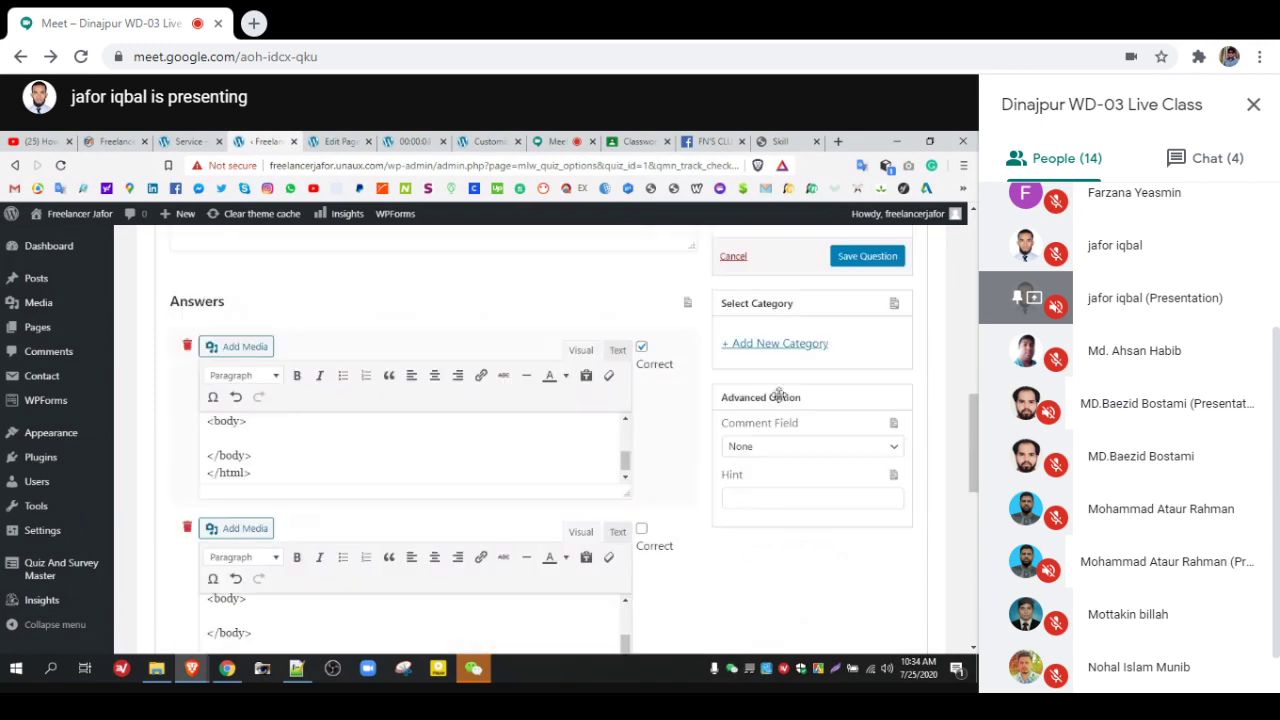
left_click(858, 258)
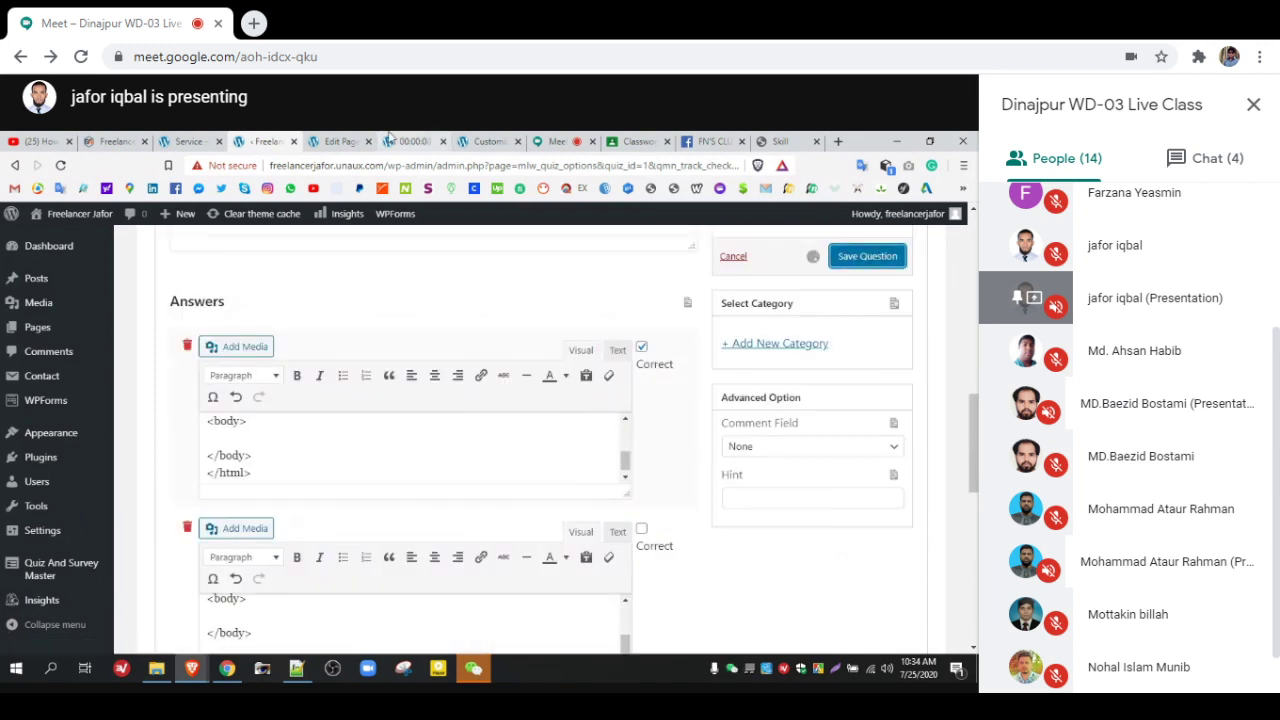
Step: Reload the website's home page and examine the answer options of the "The latest version of CSS" drop-down
left_click(410, 141)
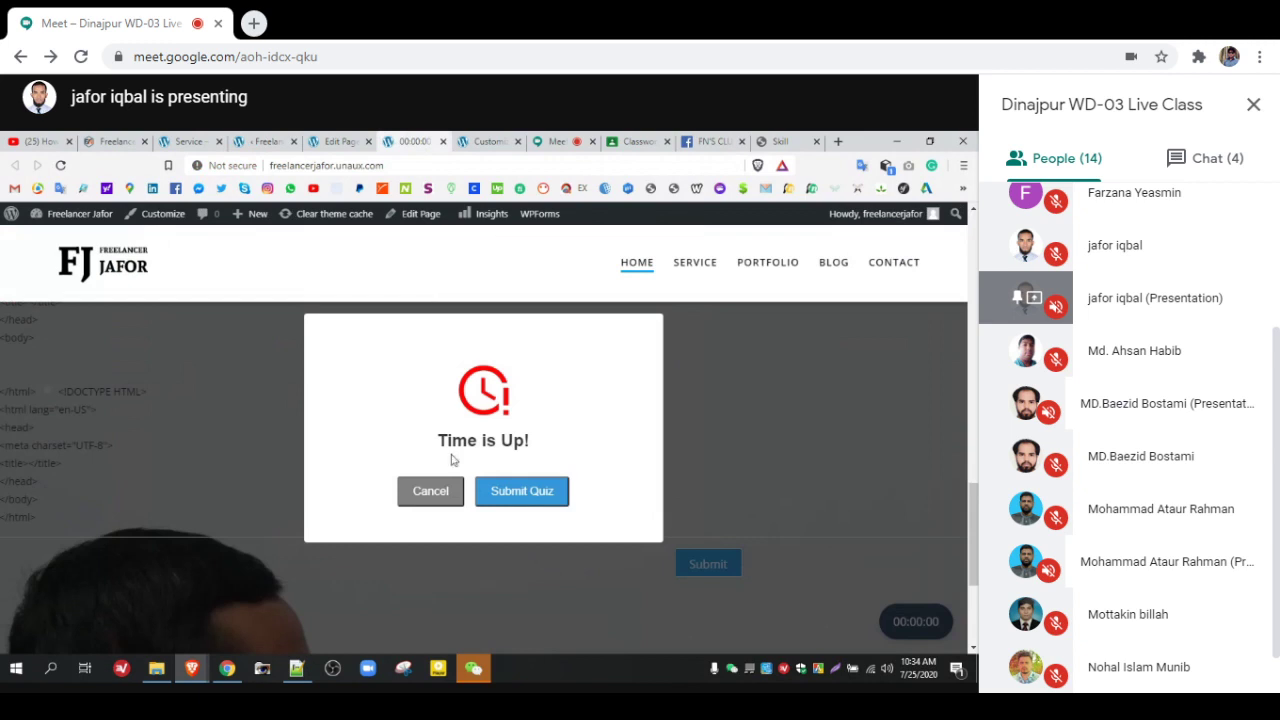
right_click(392, 279)
left_click(421, 328)
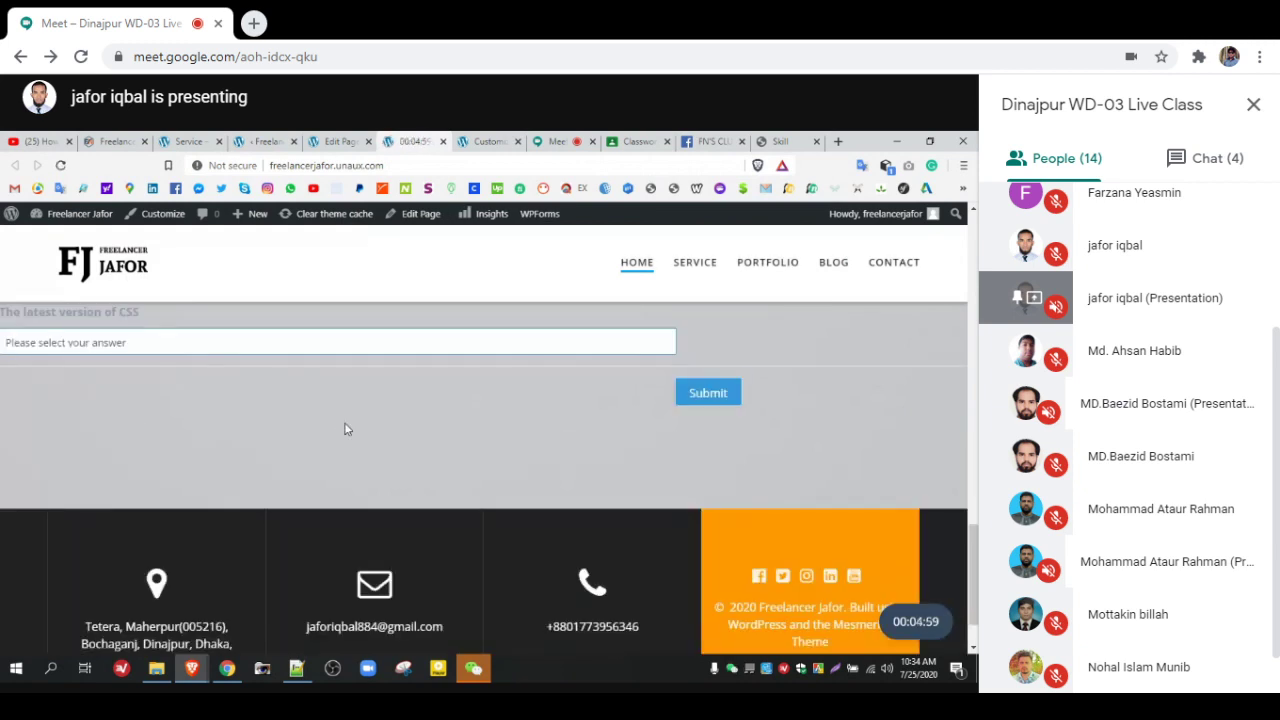
scroll(300, 445, "up", 1)
left_click(622, 418)
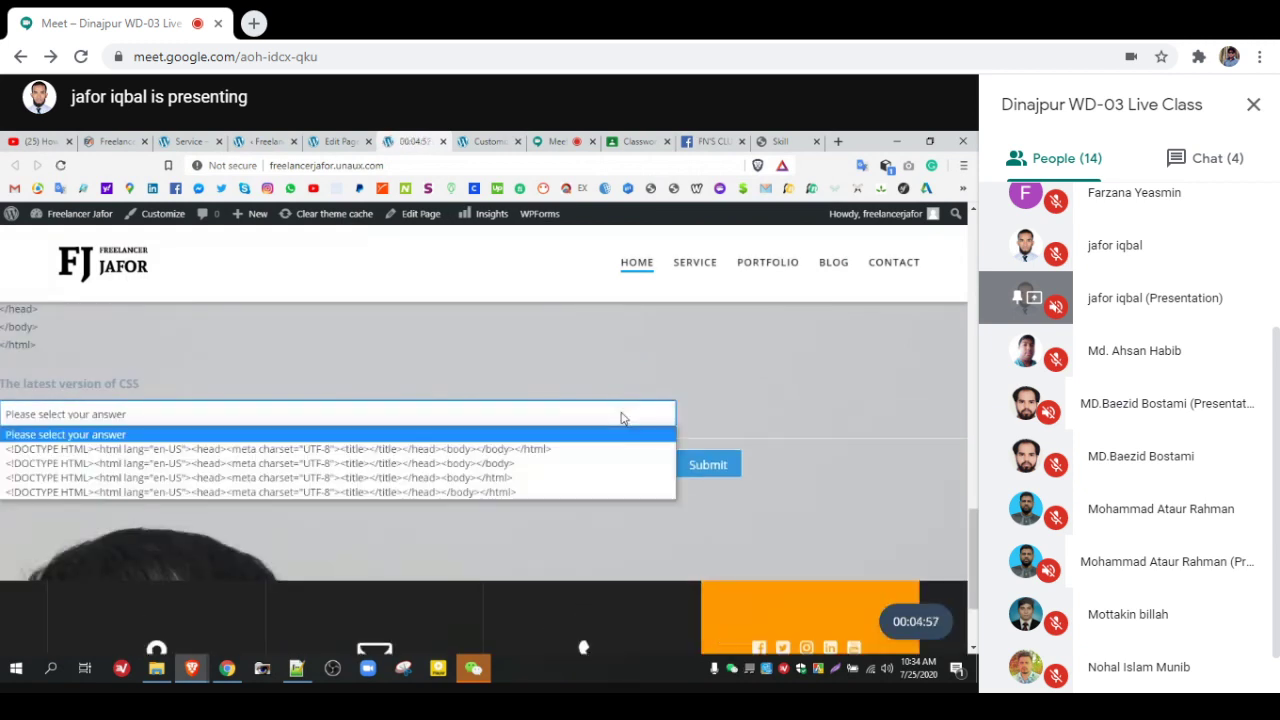
left_click(513, 524)
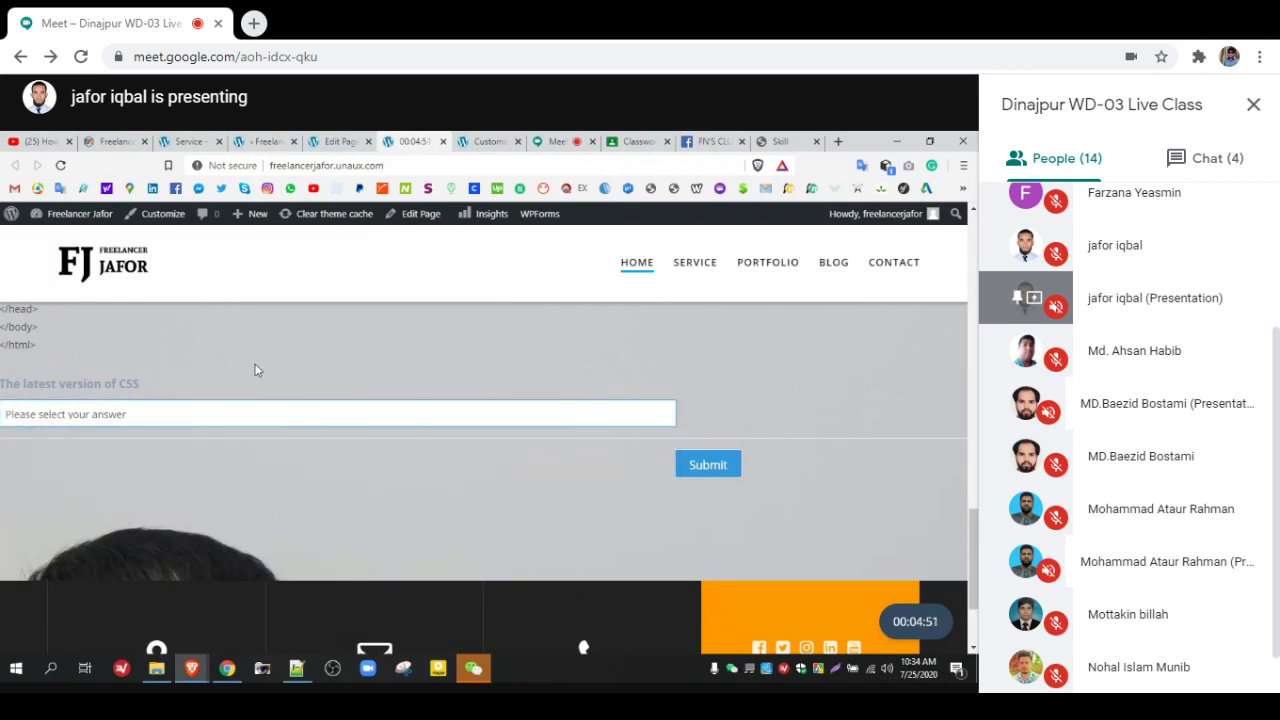
Step: Clear all Windows notifications and return to the website's home page
left_click(957, 672)
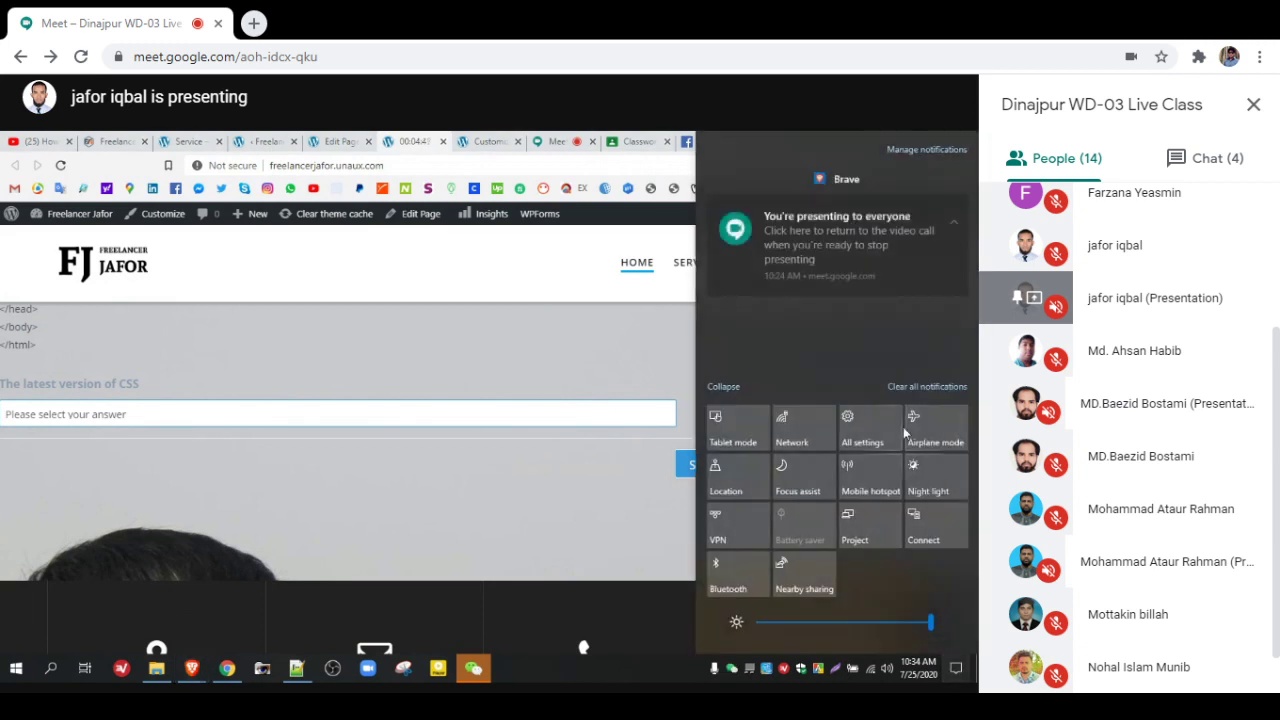
left_click(940, 386)
left_click(614, 371)
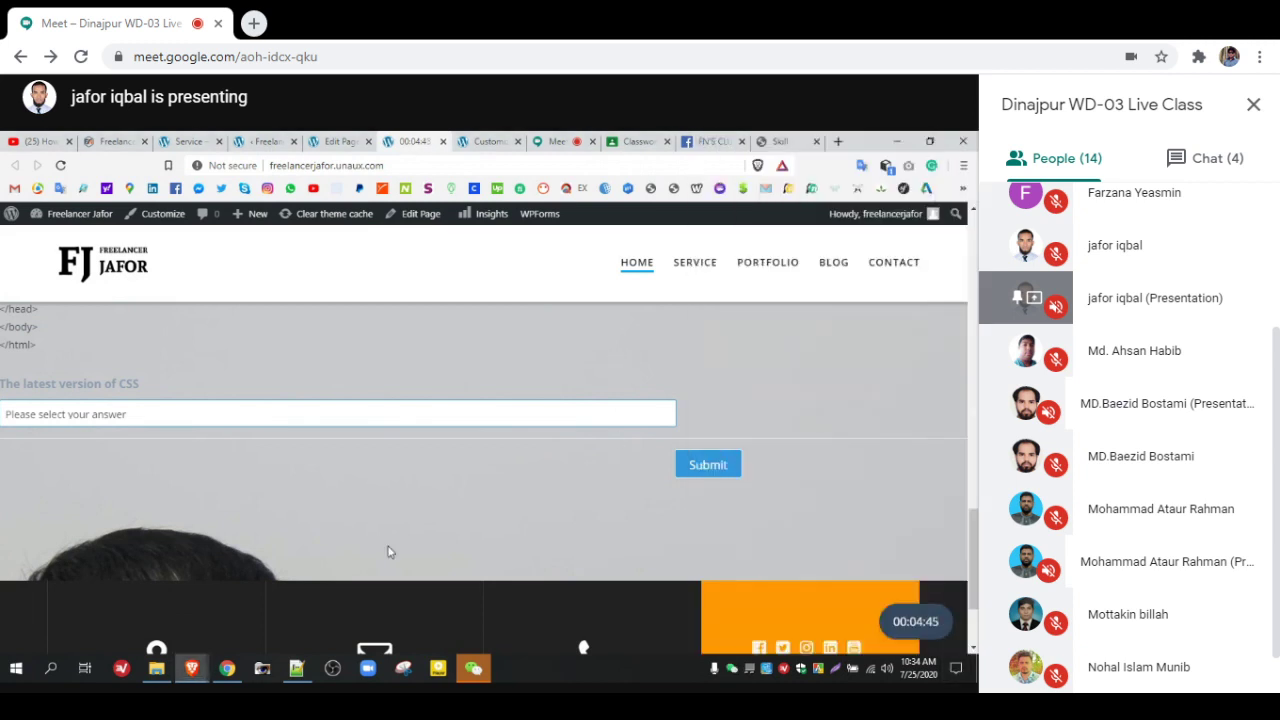
Step: Switch to the Chrome window and view the Fiverr profile page
key("alt+Tab")
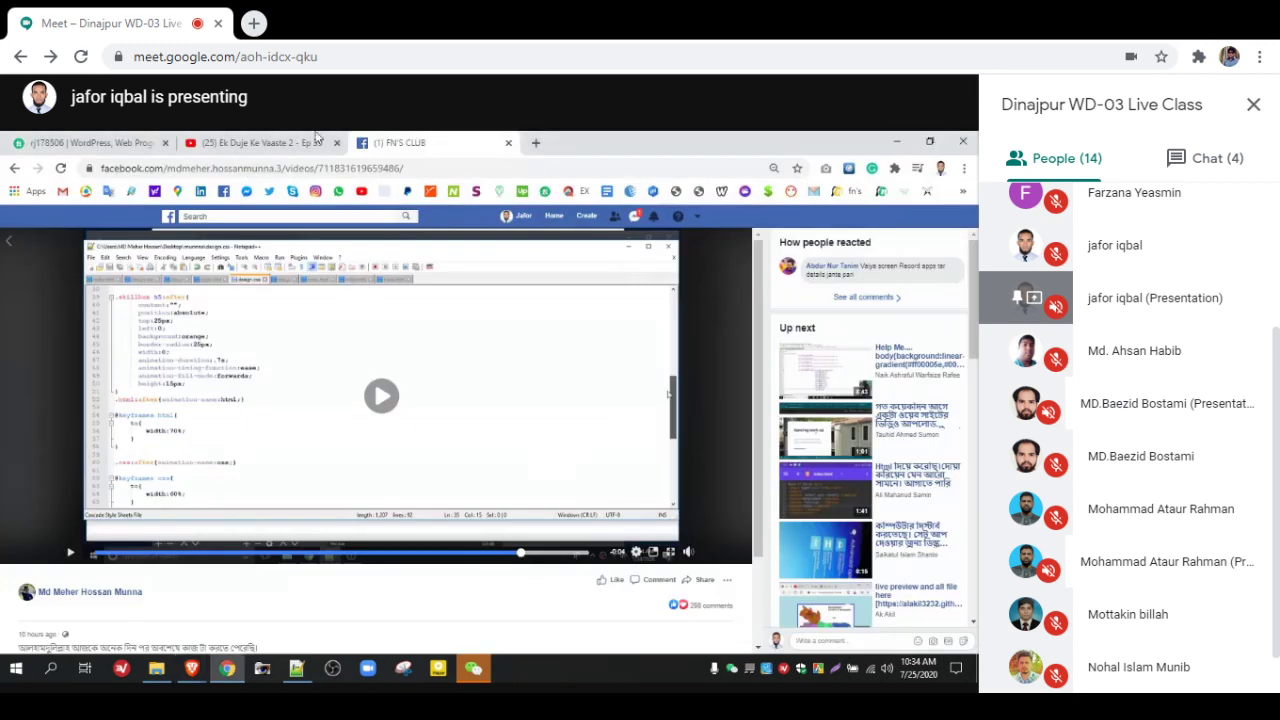
key("ctrl+1")
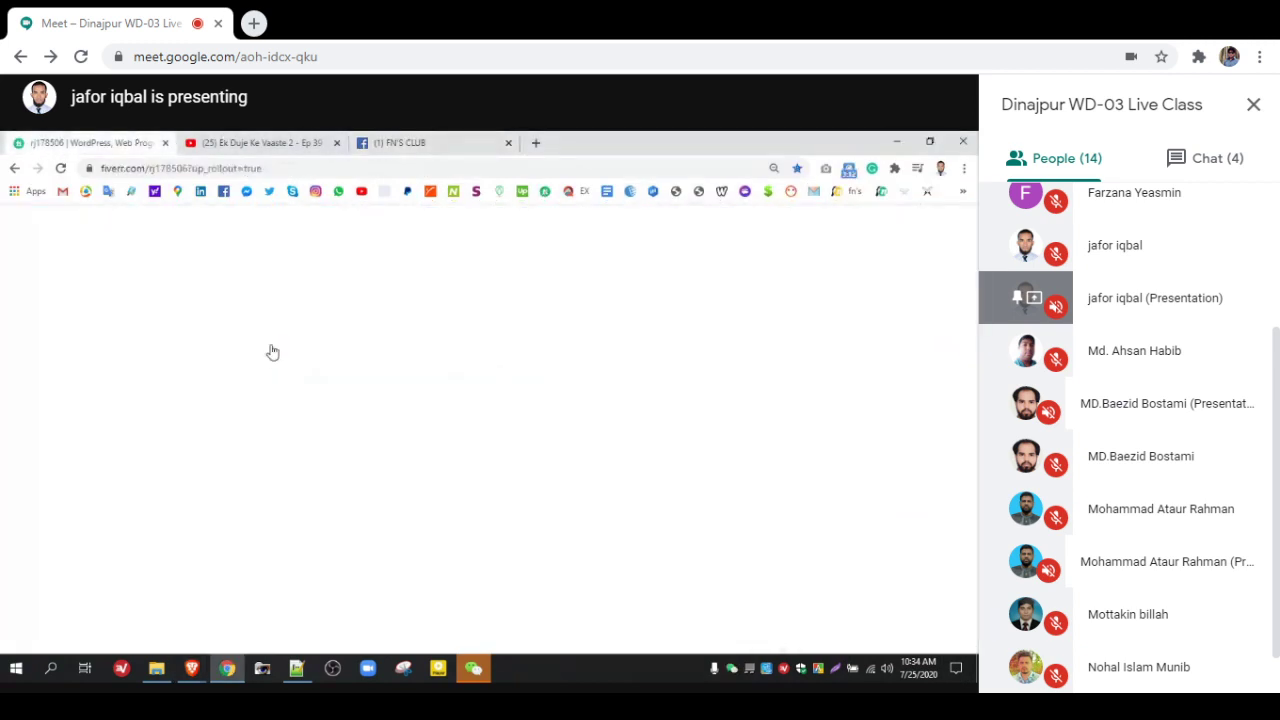
right_click(380, 375)
left_click(397, 366)
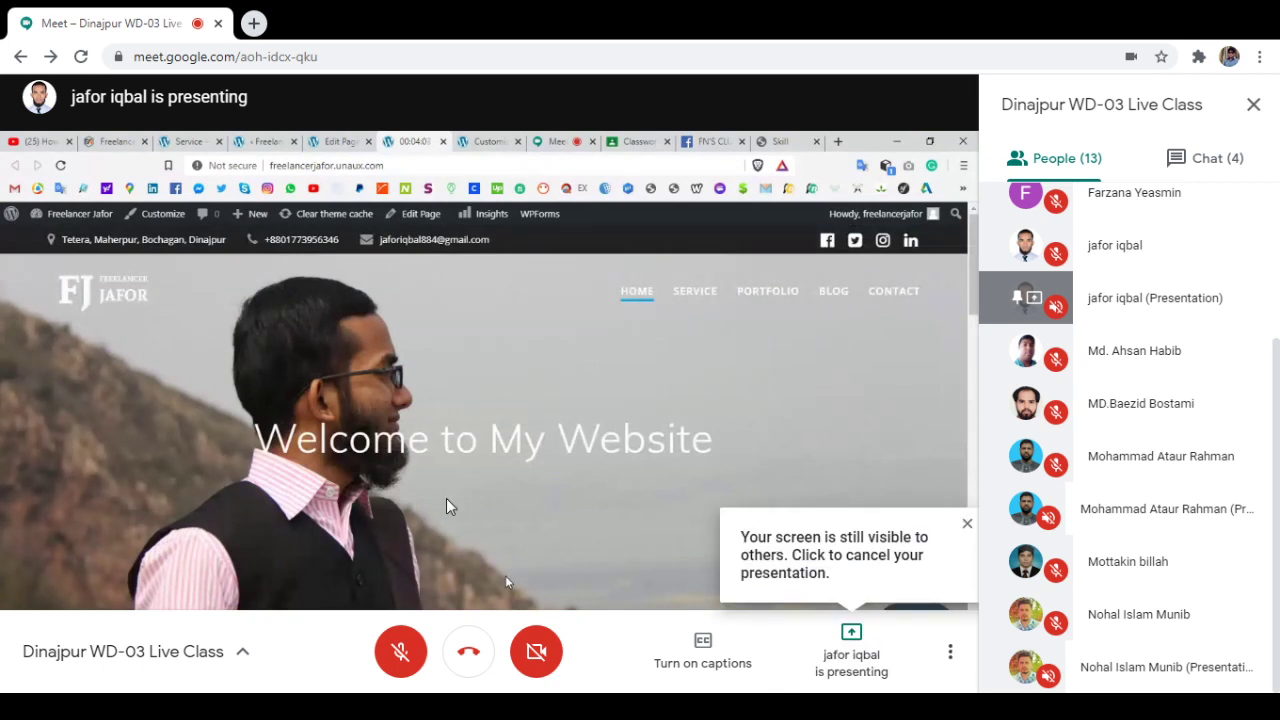
Step: Open the presenting options in the Google Meet call to stop sharing the screen
mouse_move(447, 507)
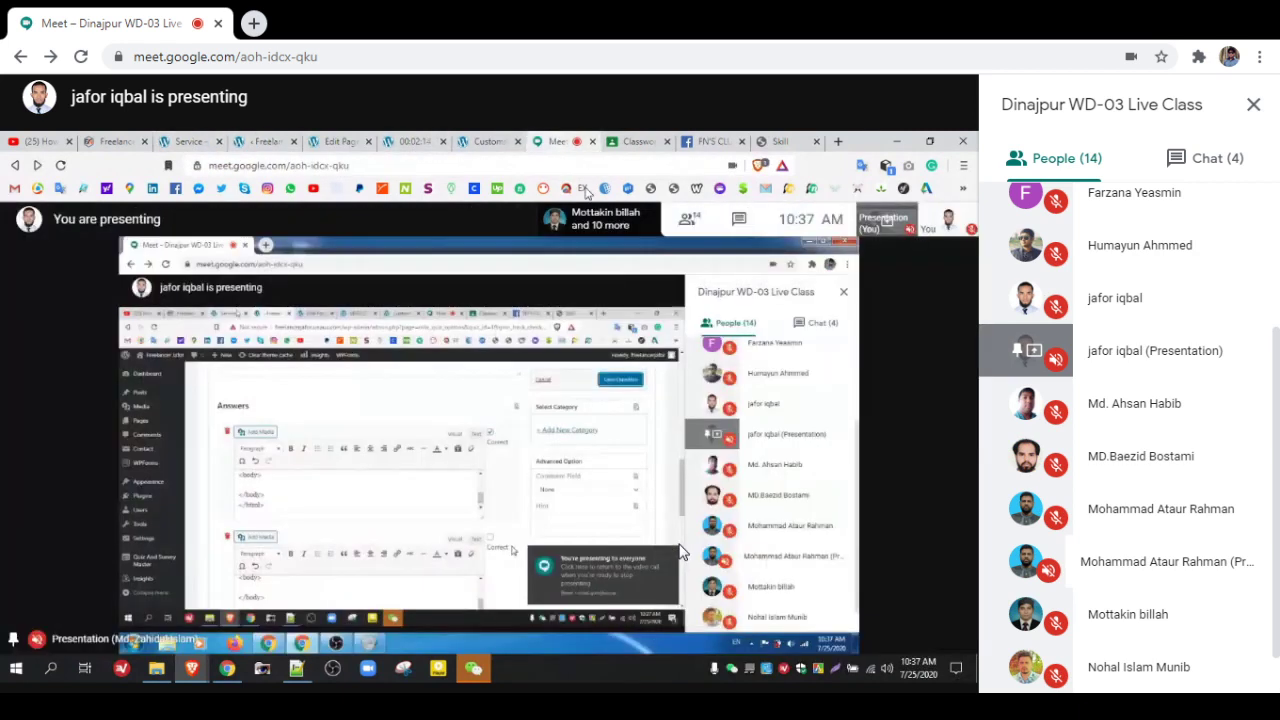
left_click(882, 620)
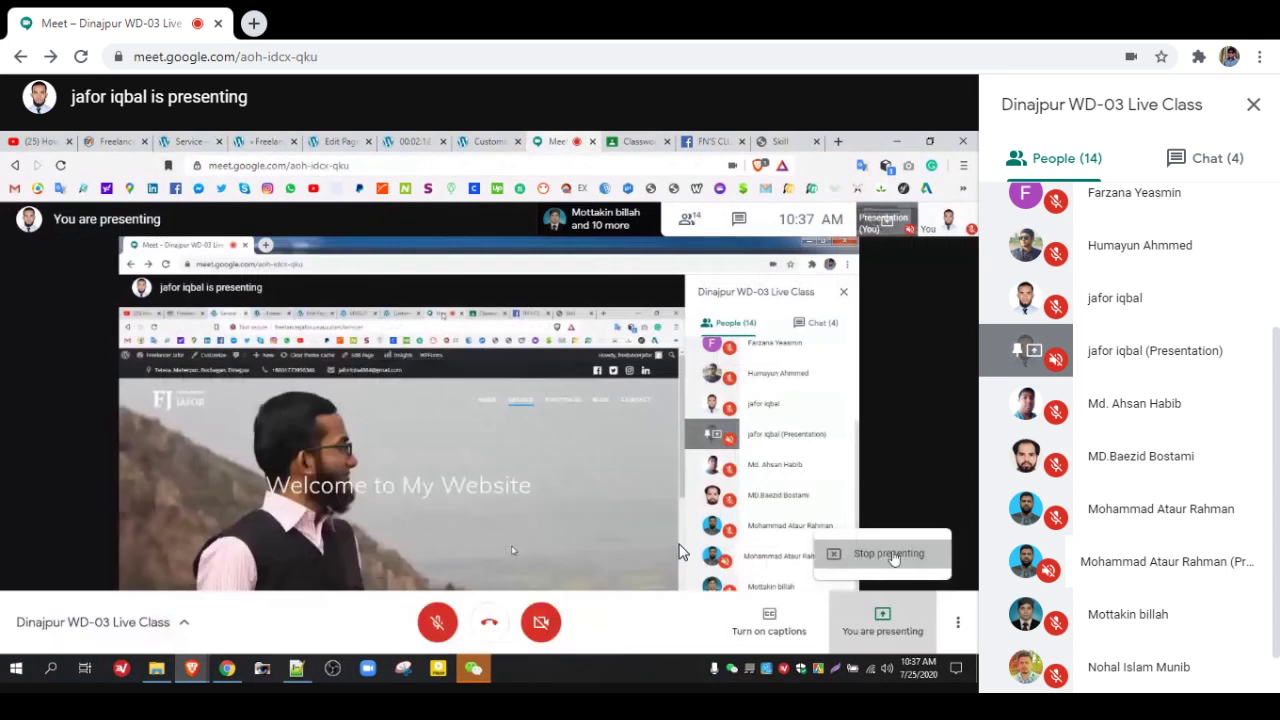